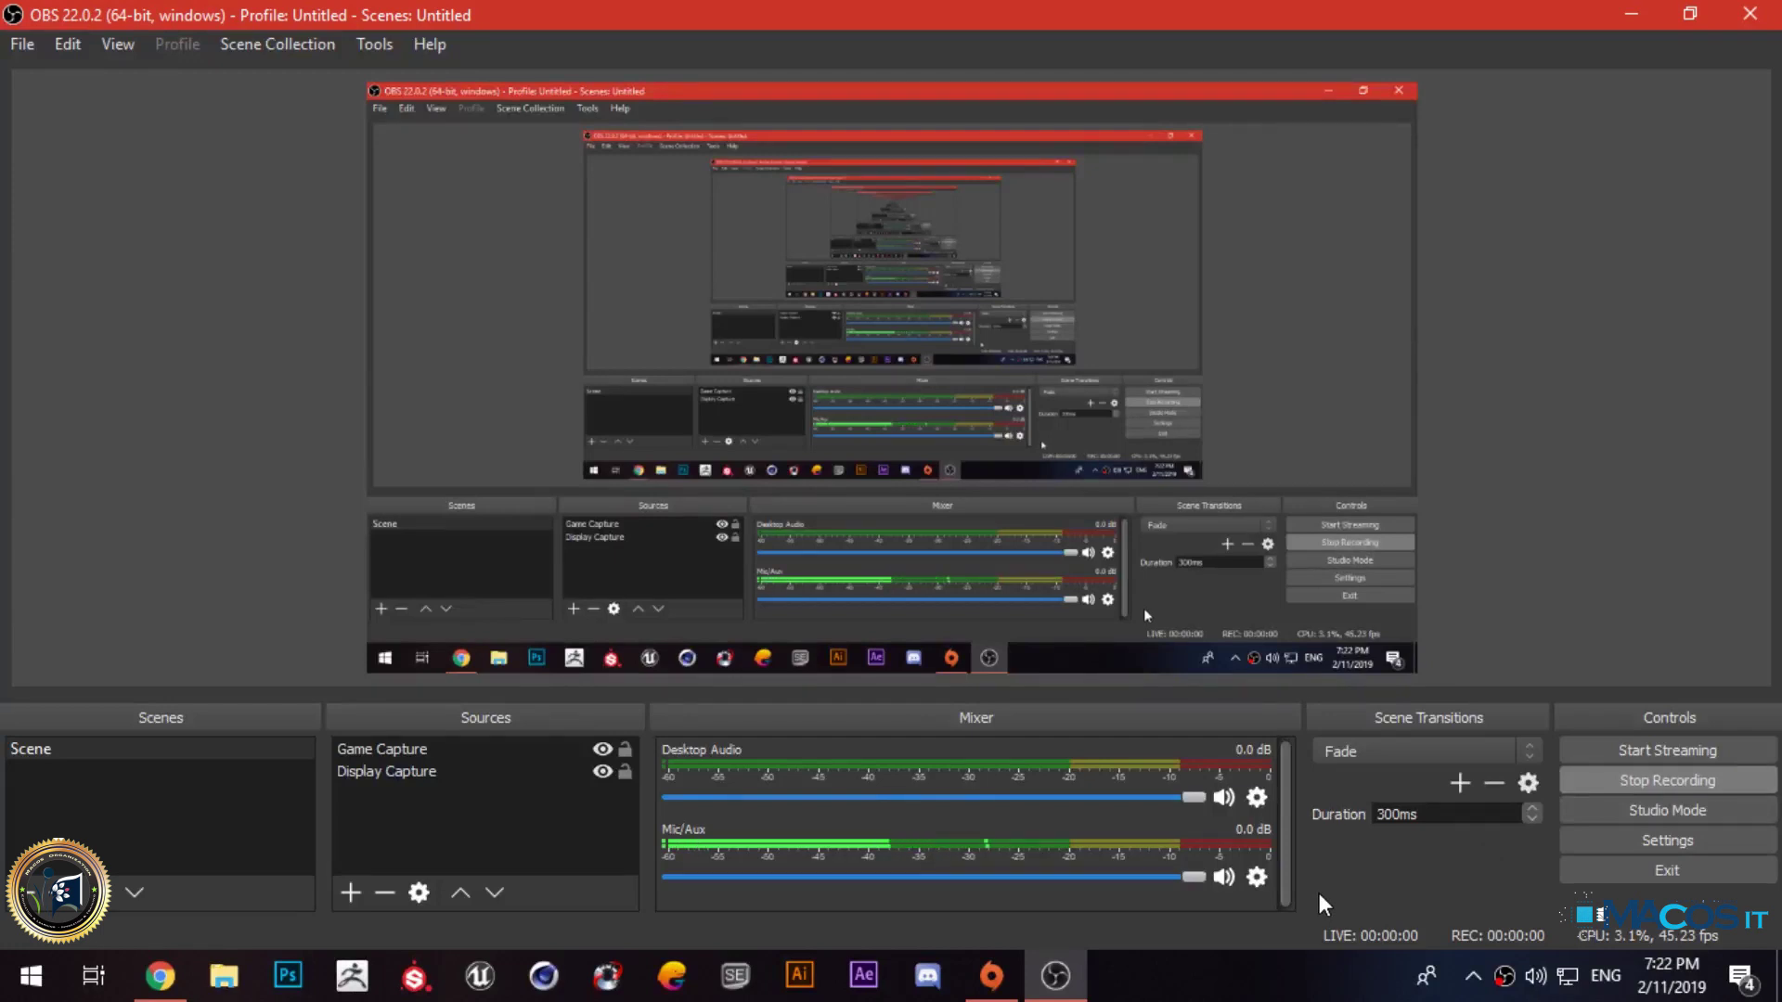
# Step: Switch to Photoshop and try to open the recent file girl_A.jpg from the home screen
pyautogui.click(293, 978)
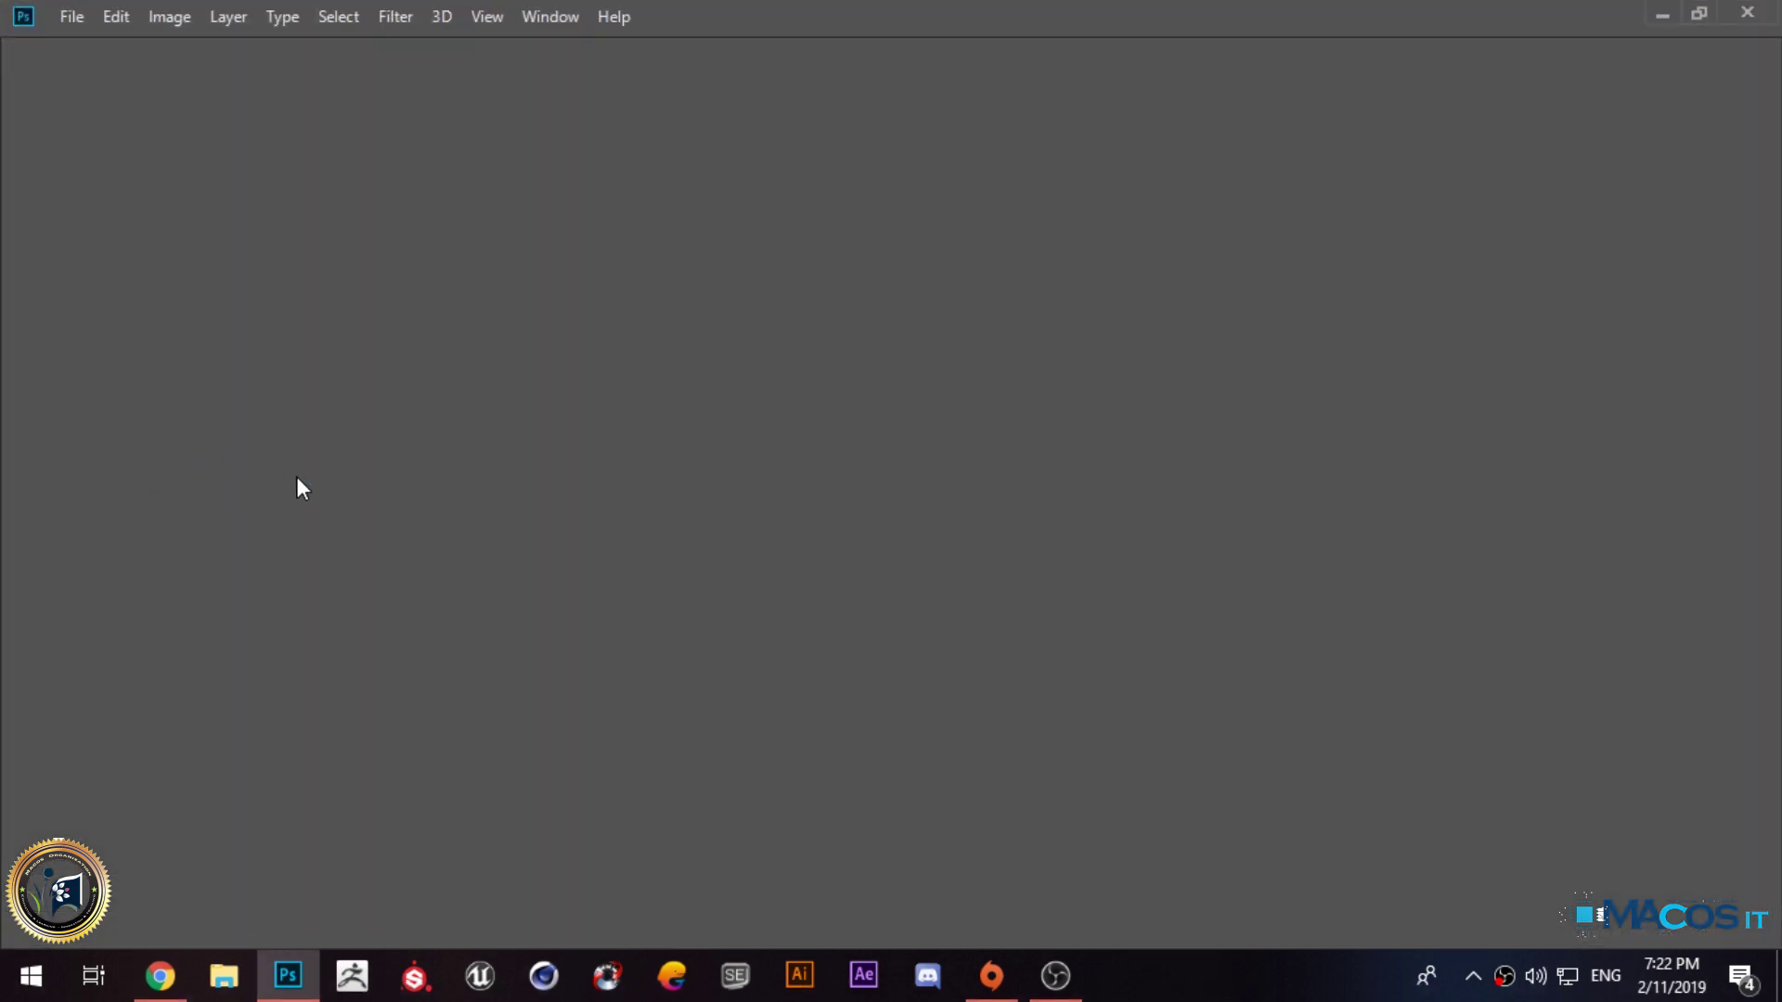
pyautogui.click(223, 17)
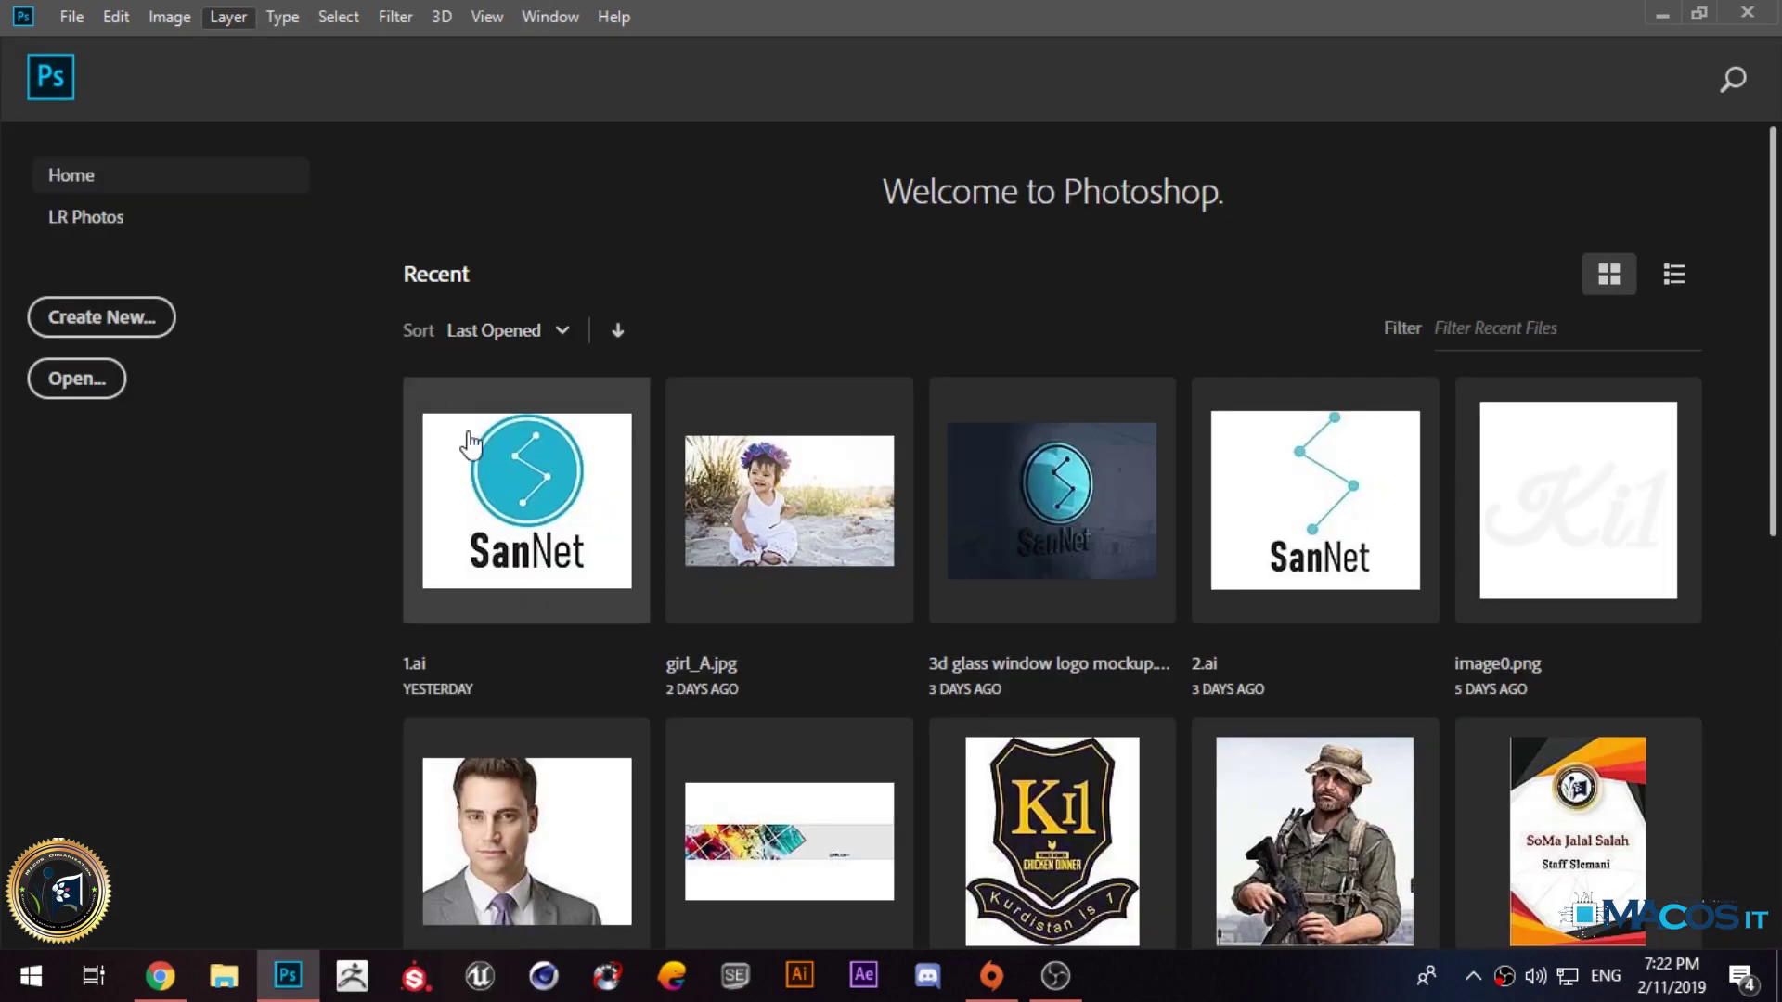
pyautogui.scroll(-1, 743, 390)
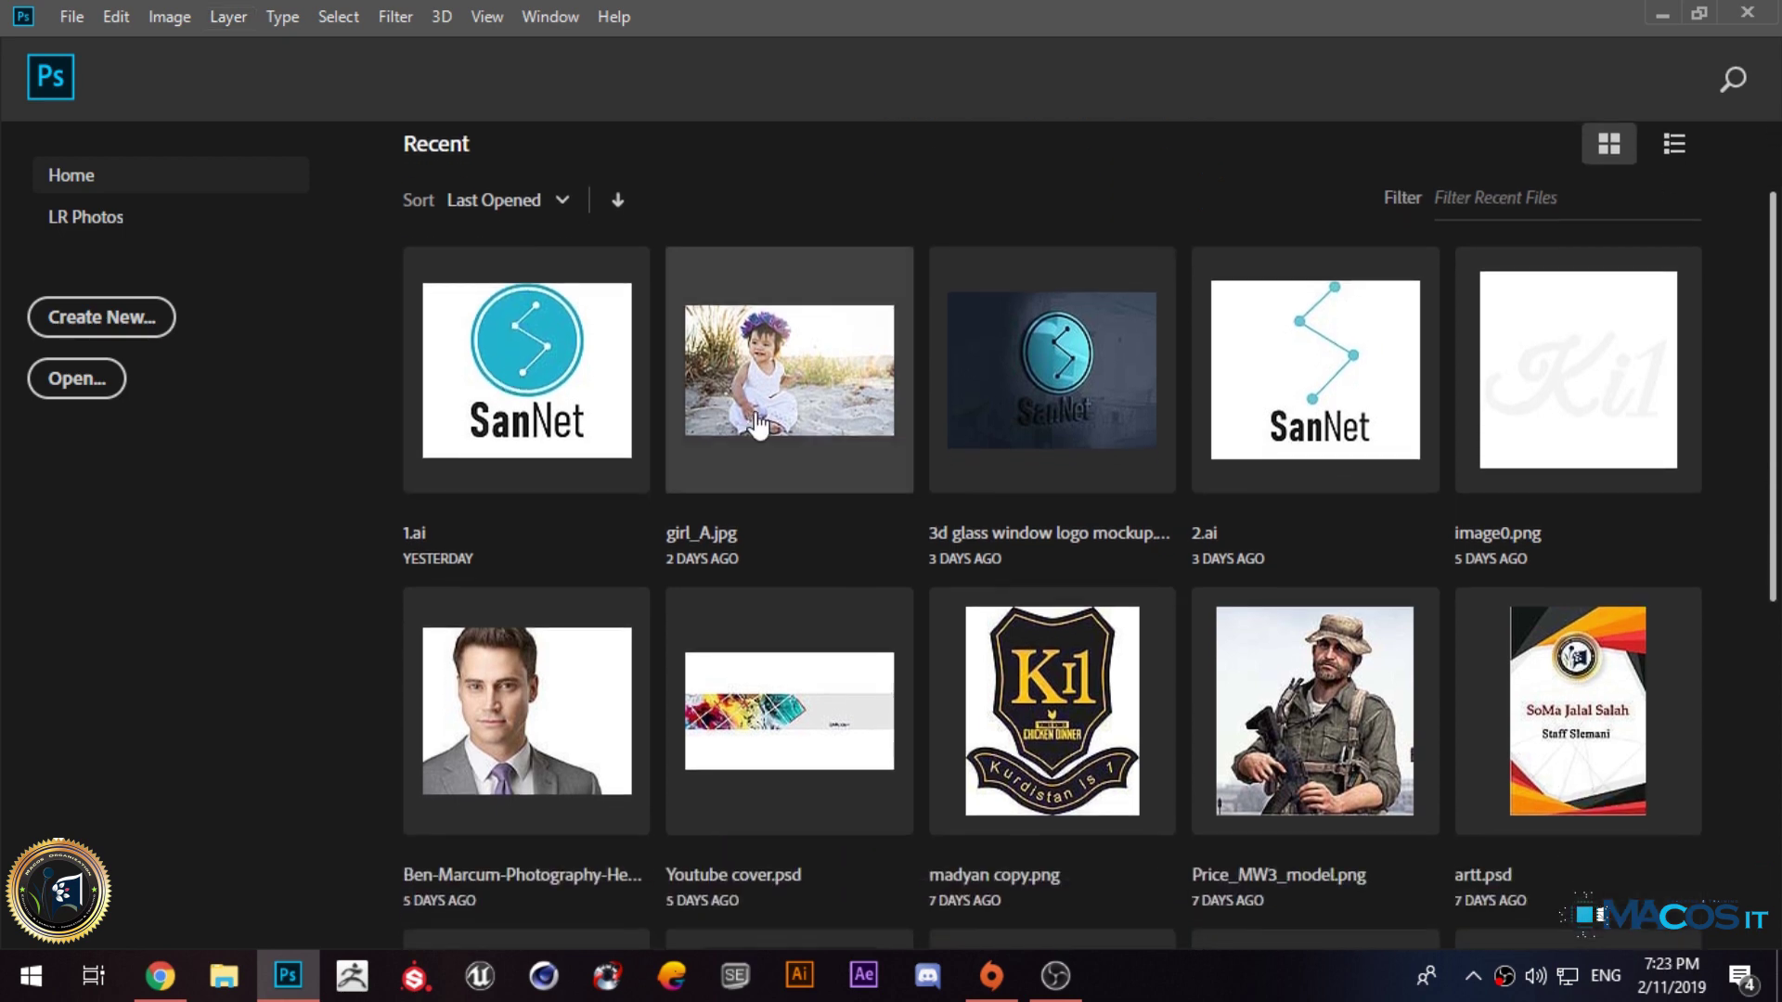
pyautogui.click(757, 386)
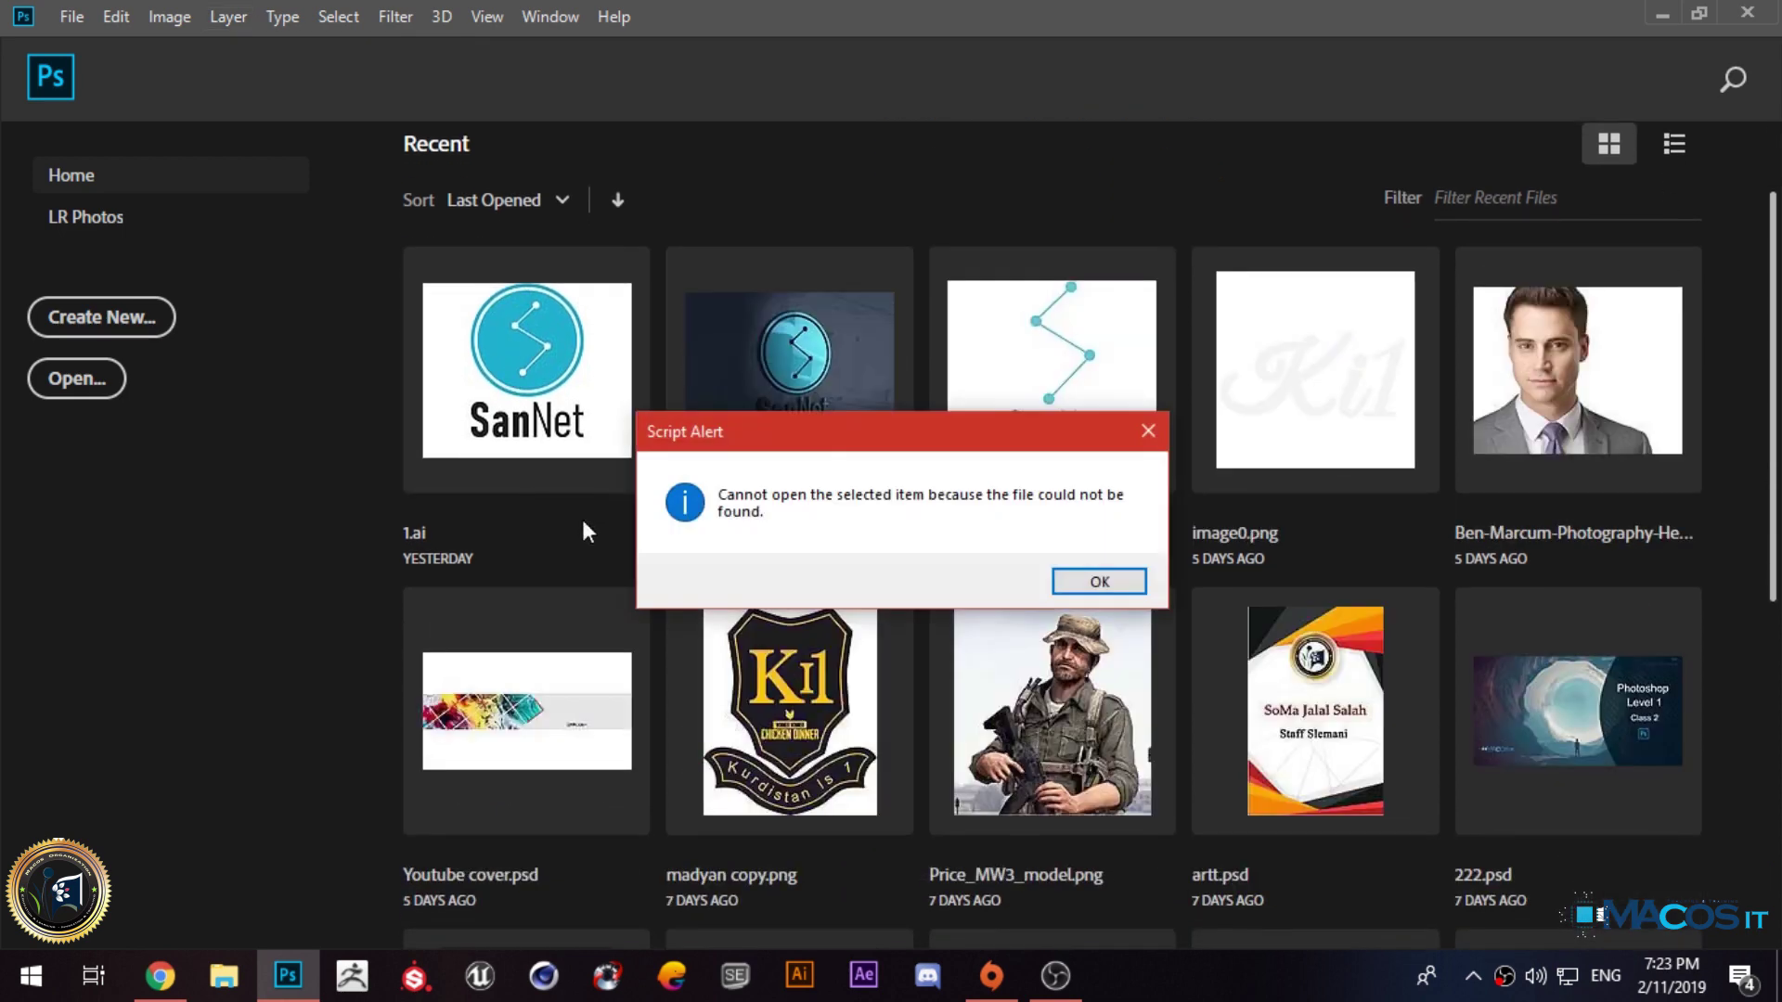
pyautogui.click(1099, 581)
pyautogui.scroll(-5, 1058, 569)
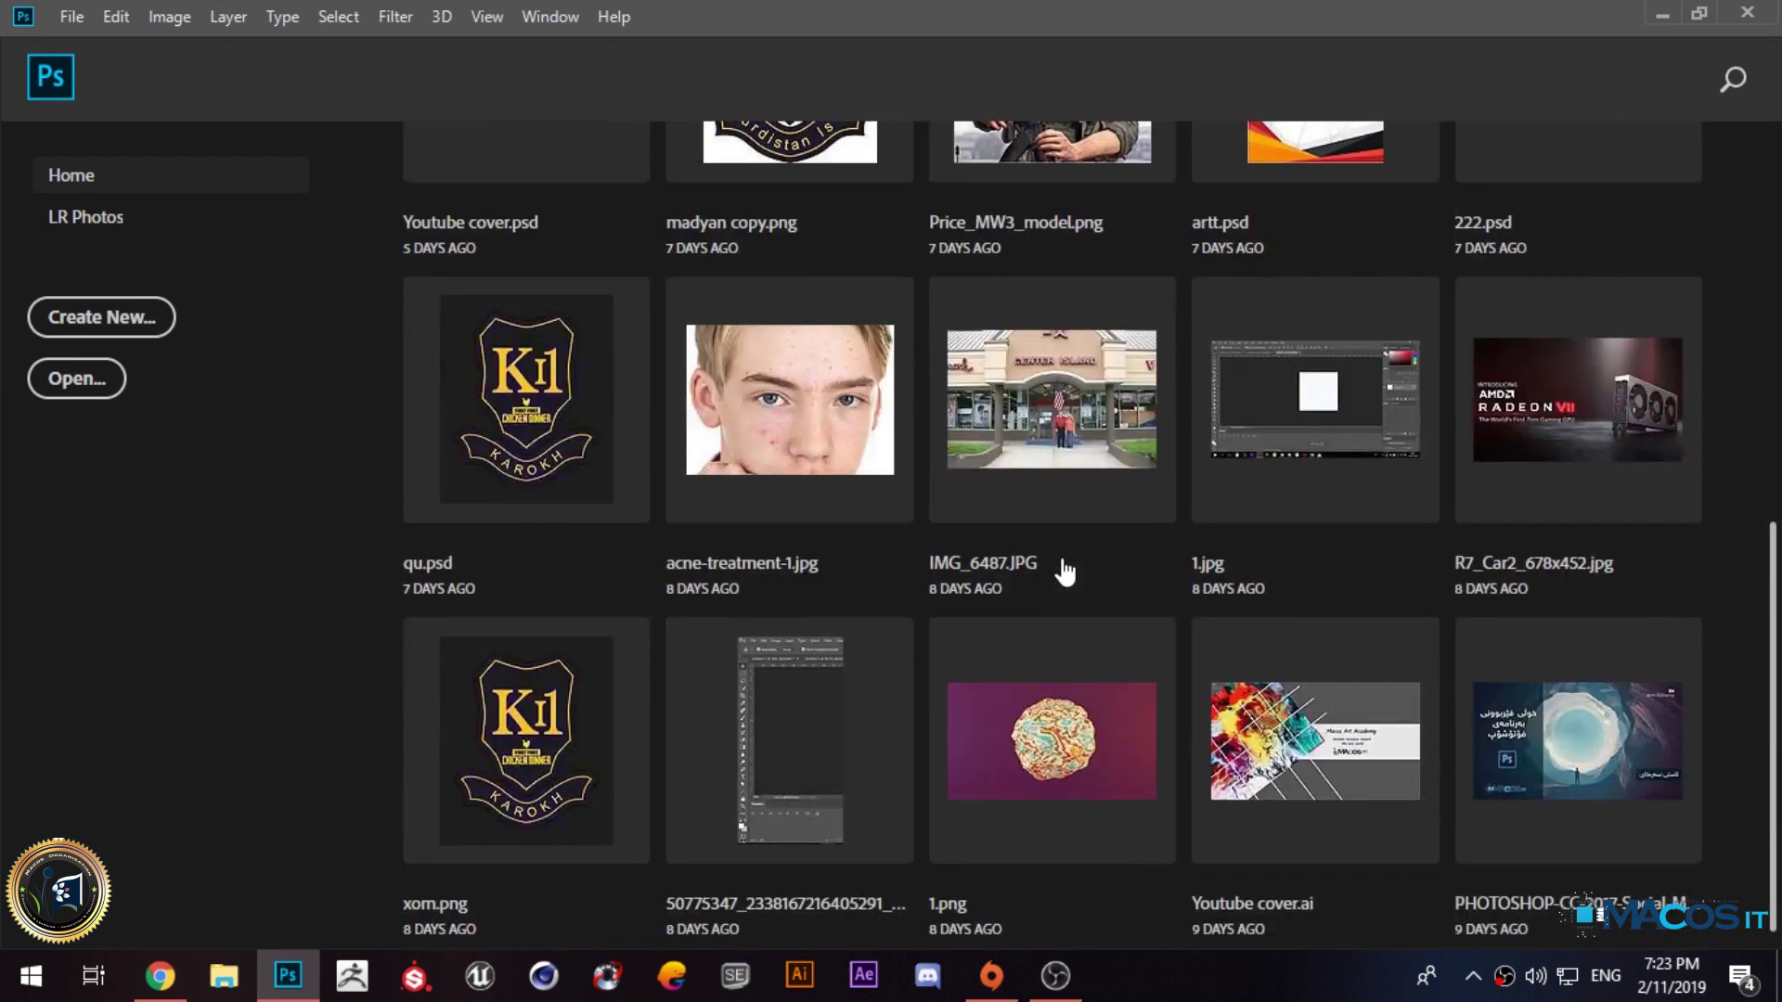
# Step: Switch to Chrome, search Google for "natural" and show the image results
pyautogui.click(160, 975)
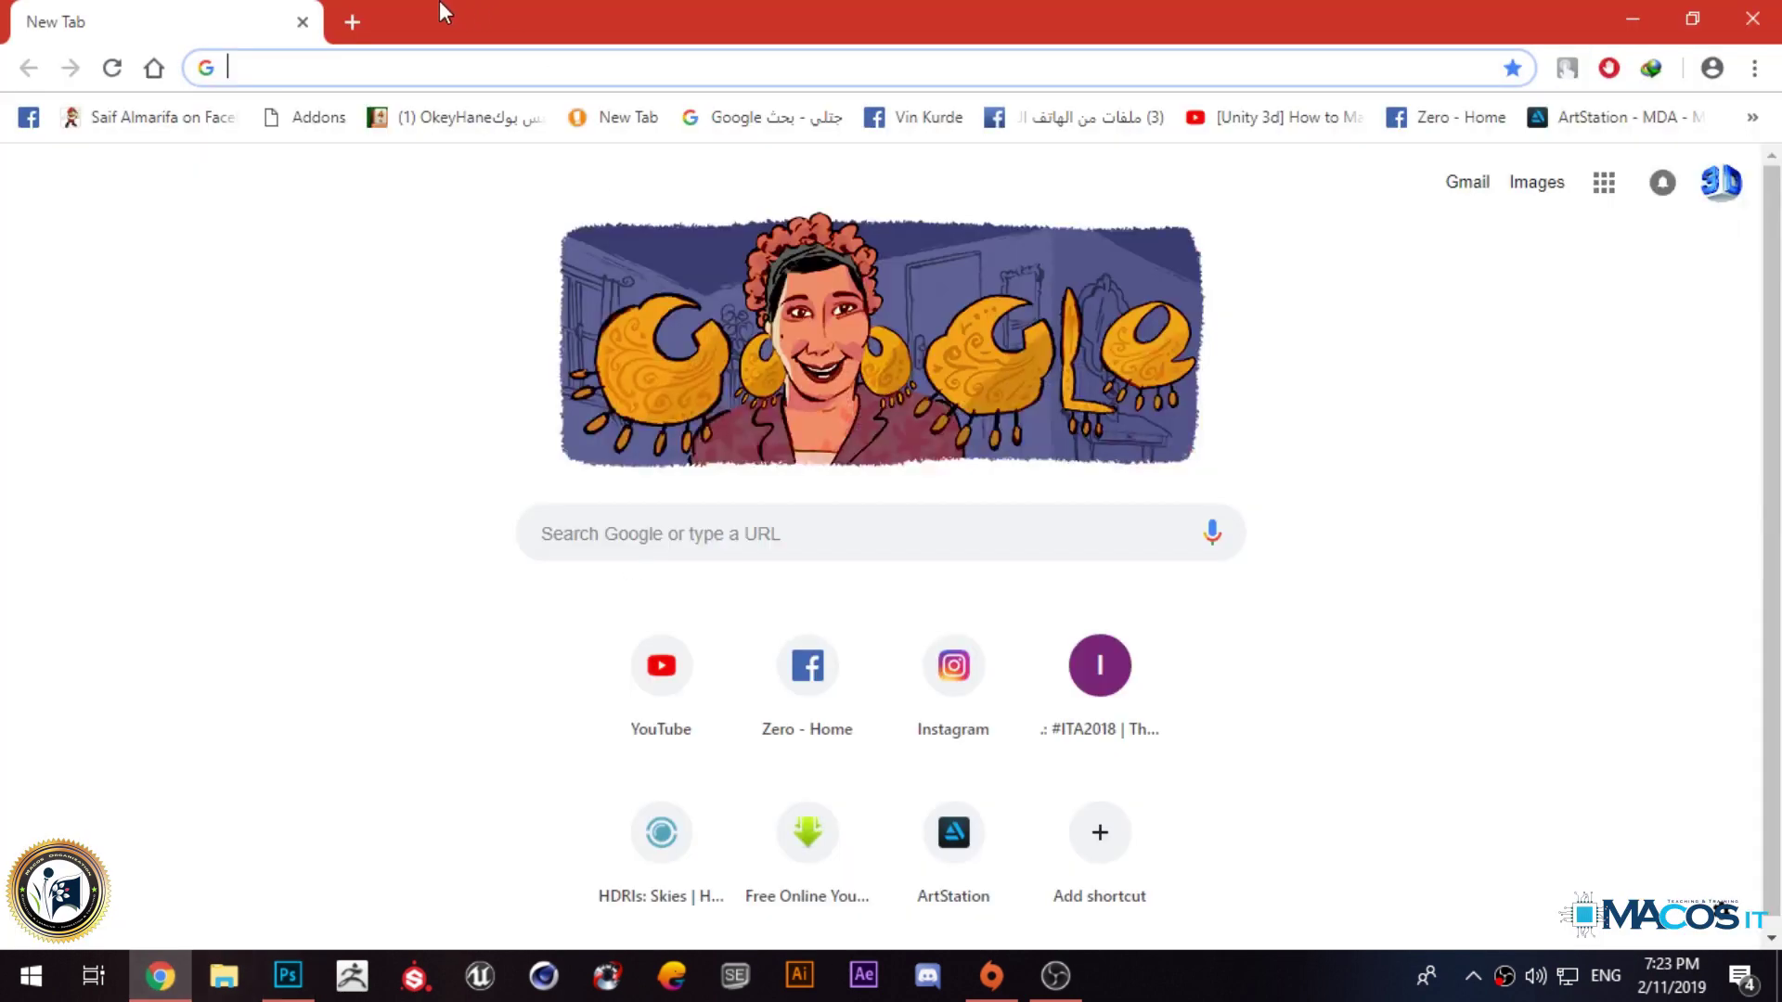
pyautogui.click(692, 539)
pyautogui.write('nartural')
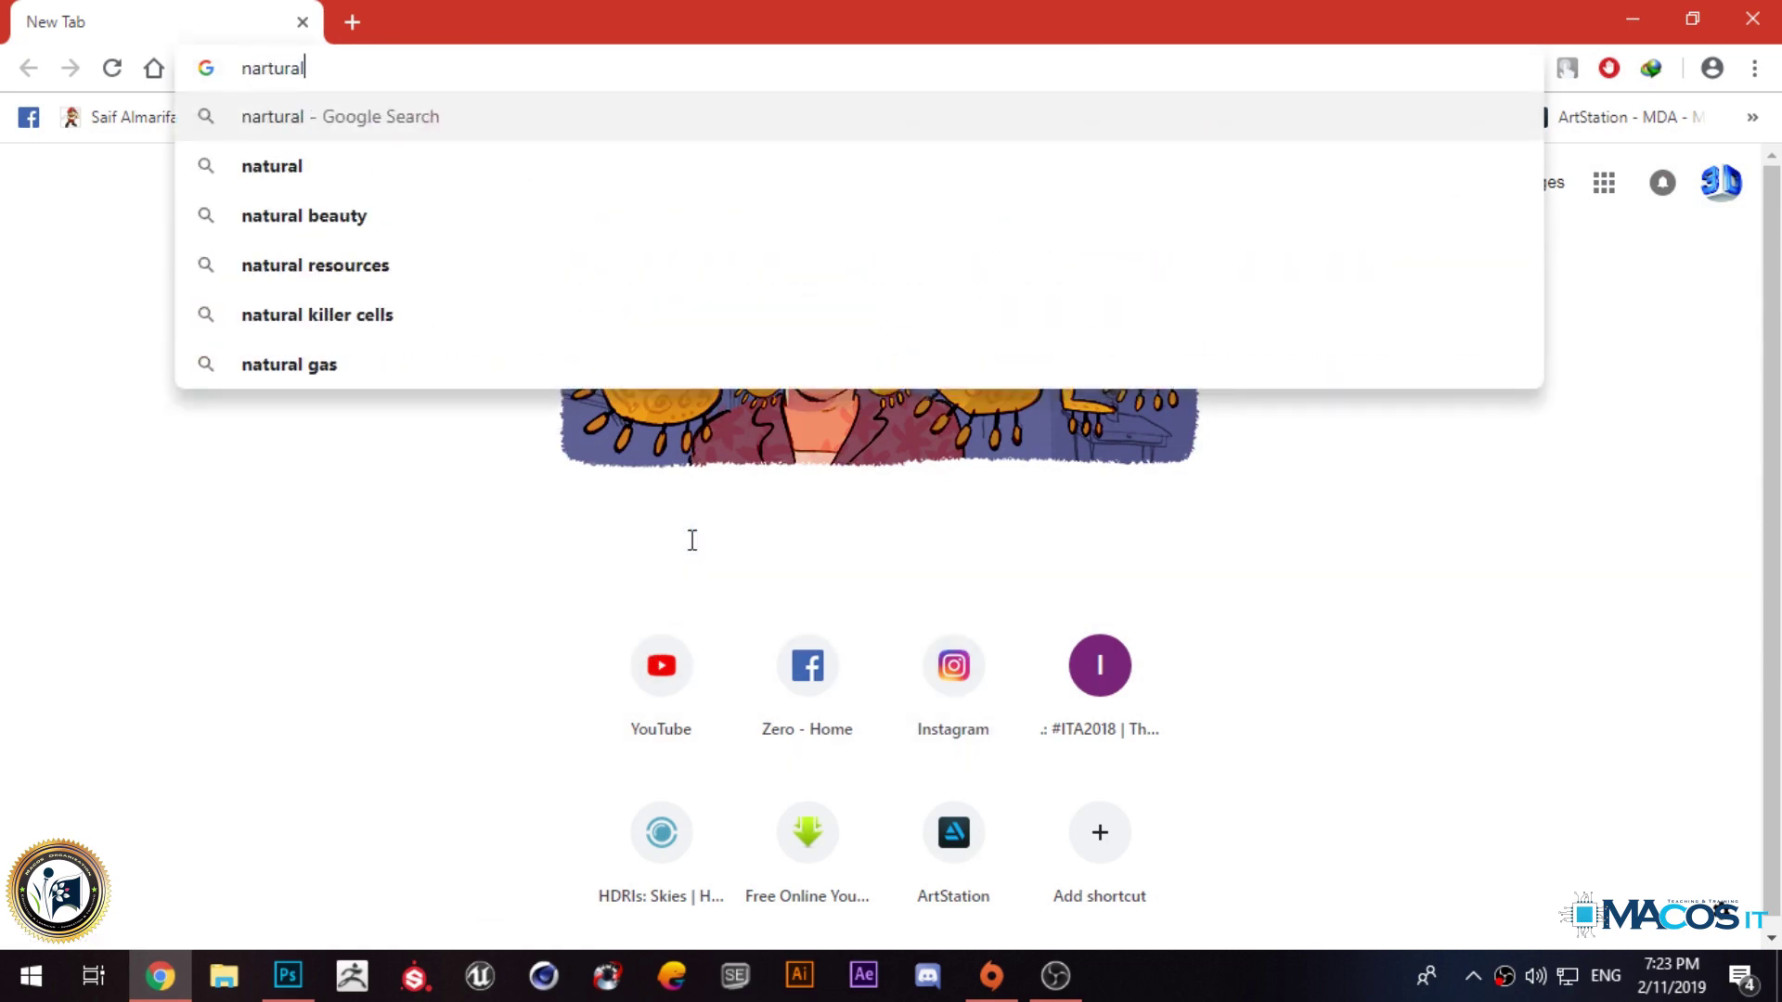
pyautogui.press('Return')
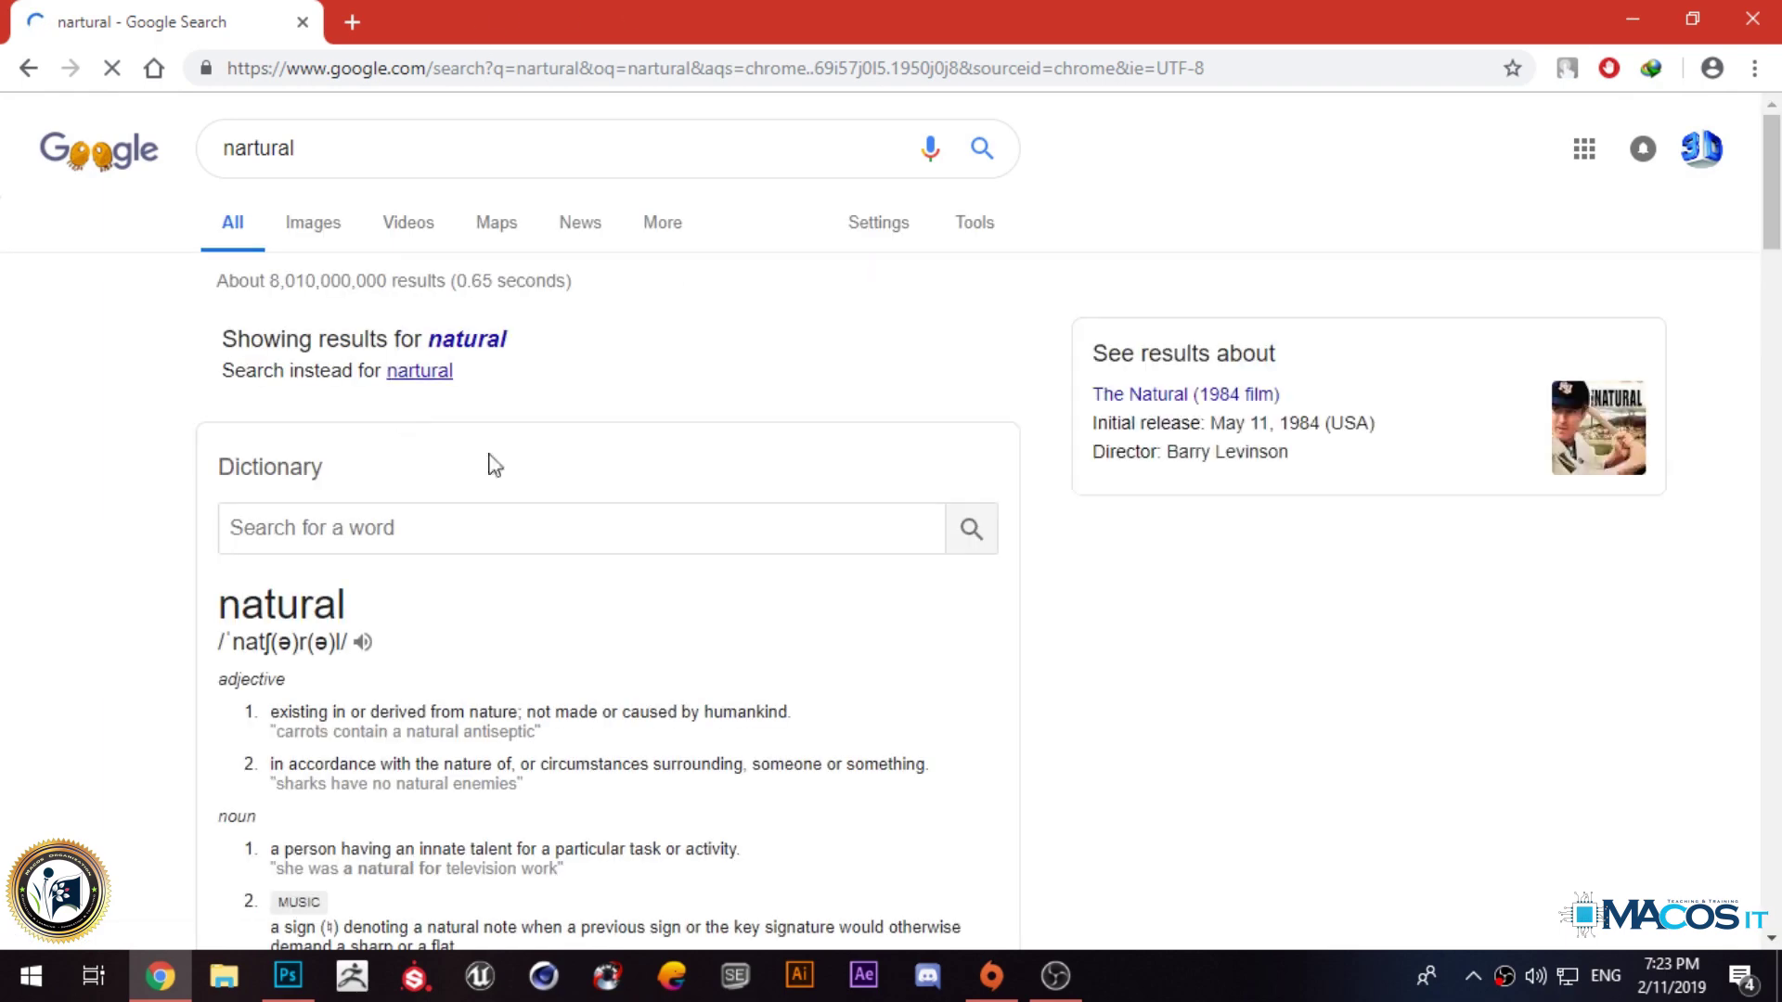
pyautogui.click(475, 336)
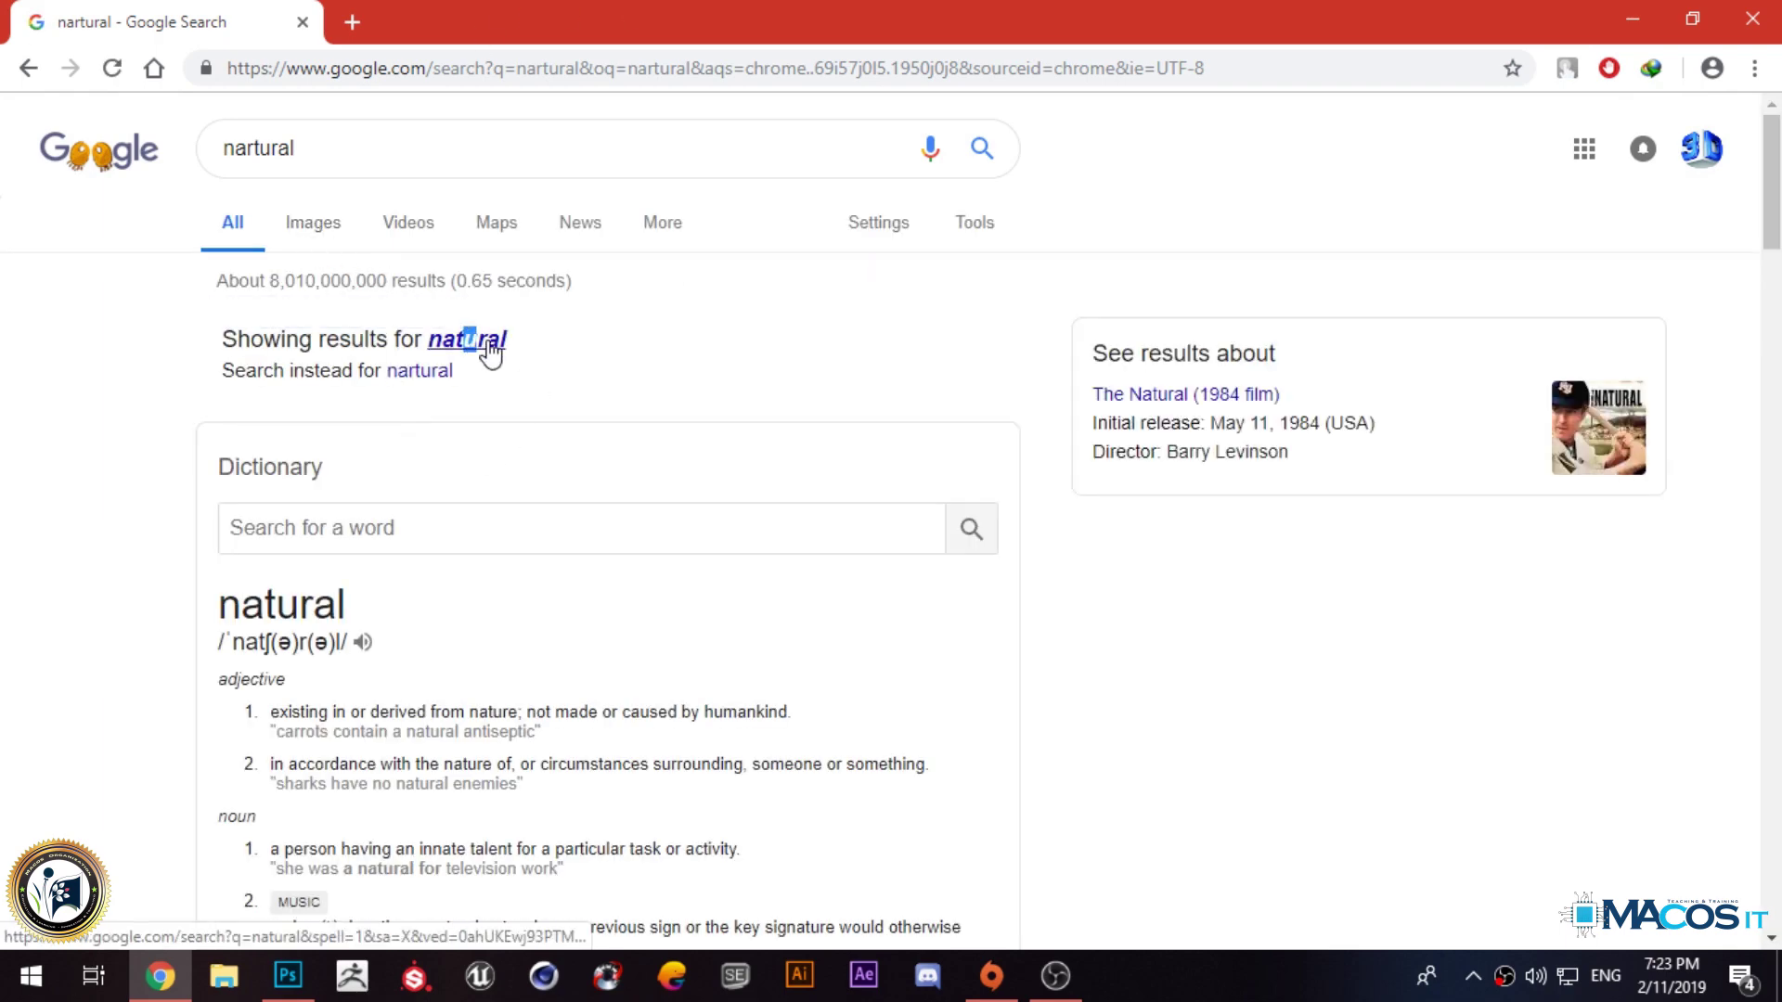
pyautogui.click(314, 223)
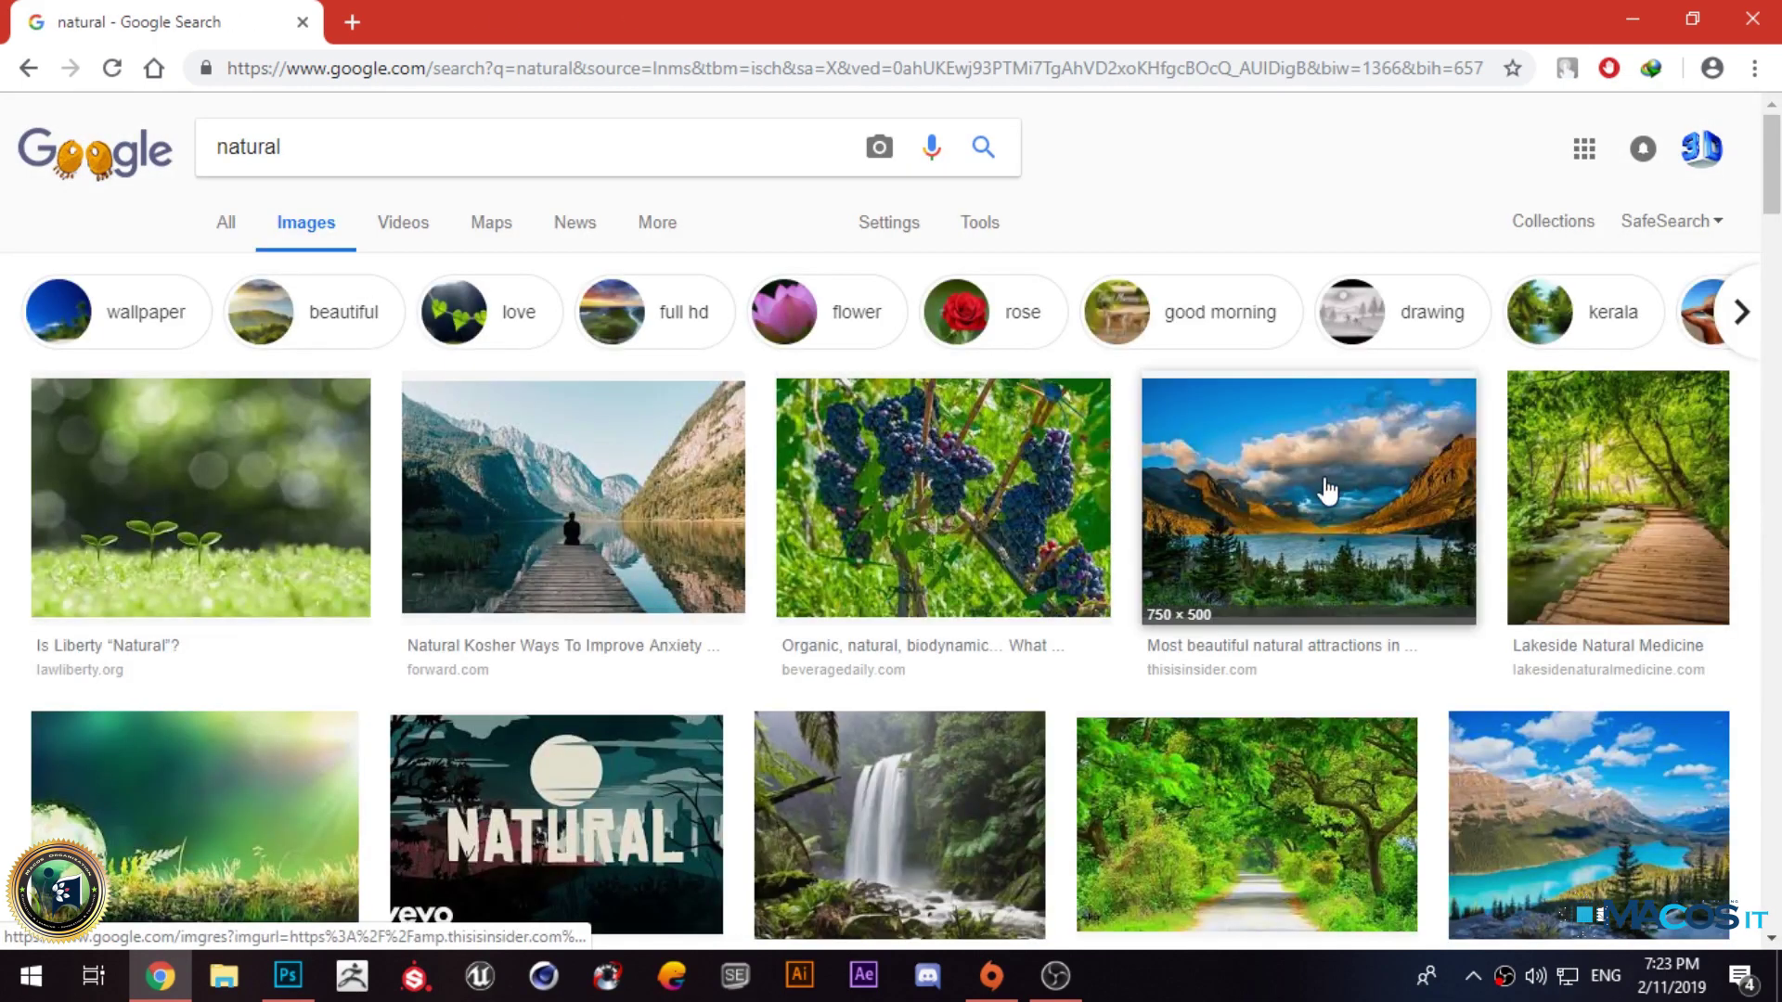
# Step: Save the green tree-lined road picture from the image results to the Desktop as JPEG w1920
pyautogui.scroll(-3, 580, 491)
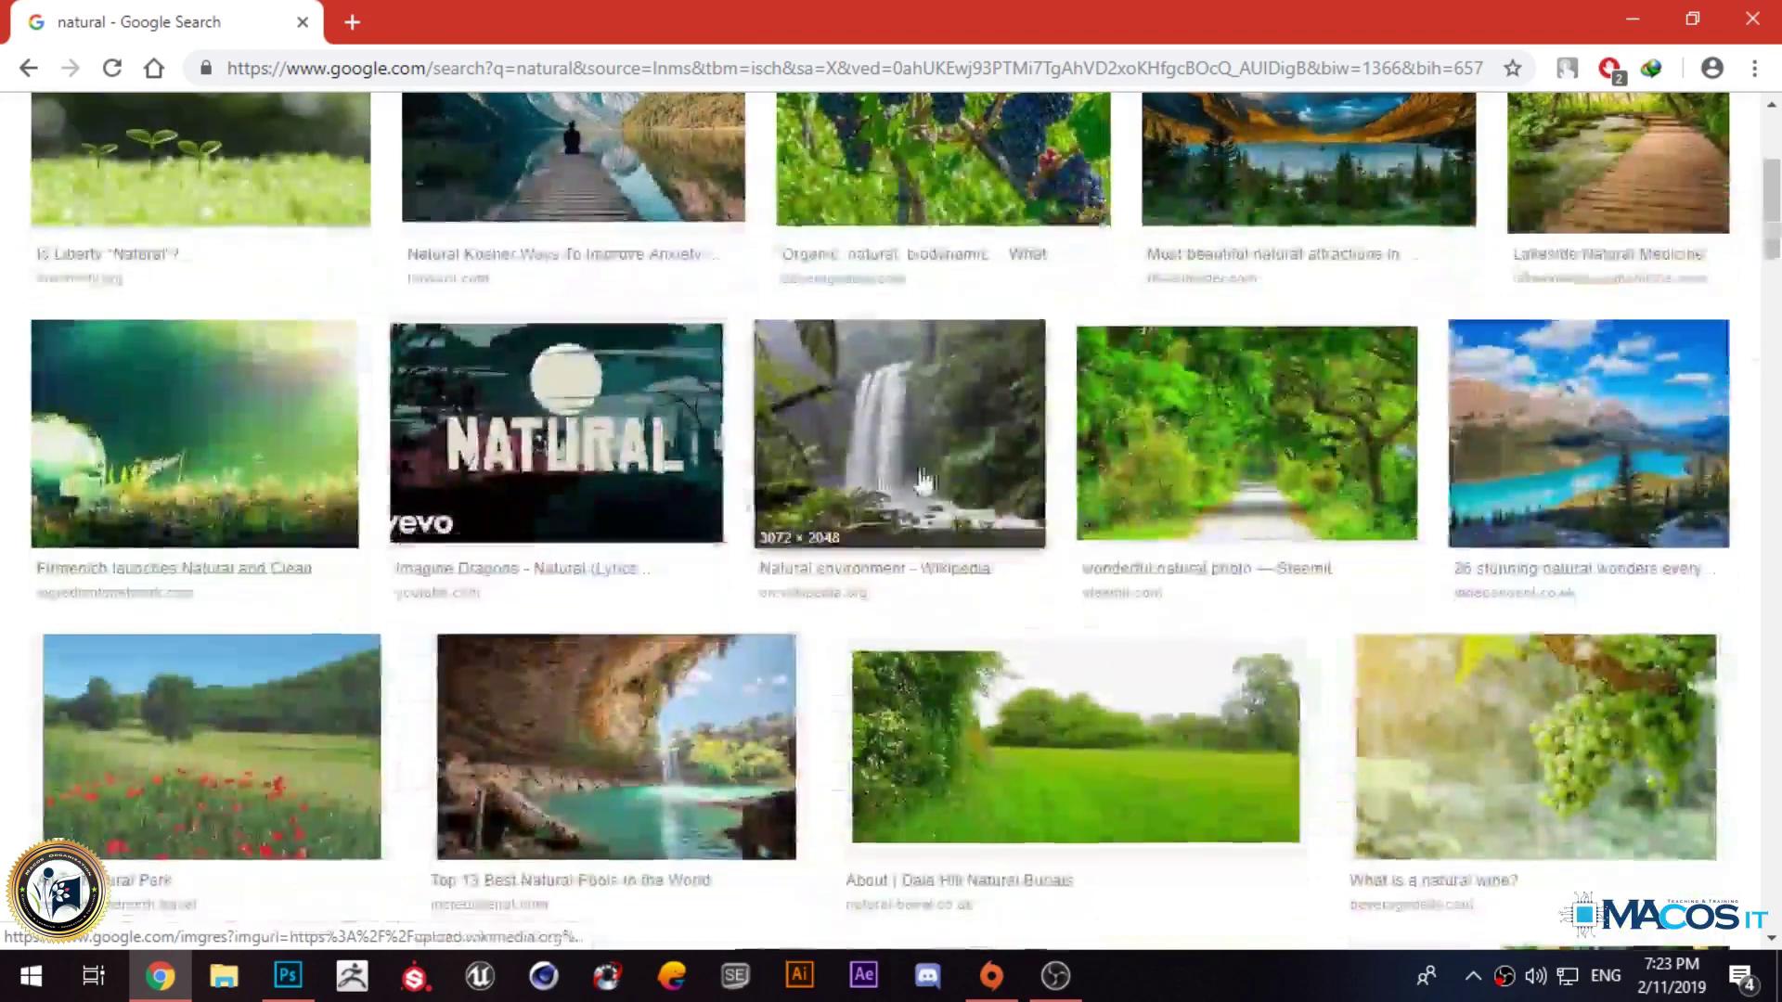
pyautogui.click(1229, 445)
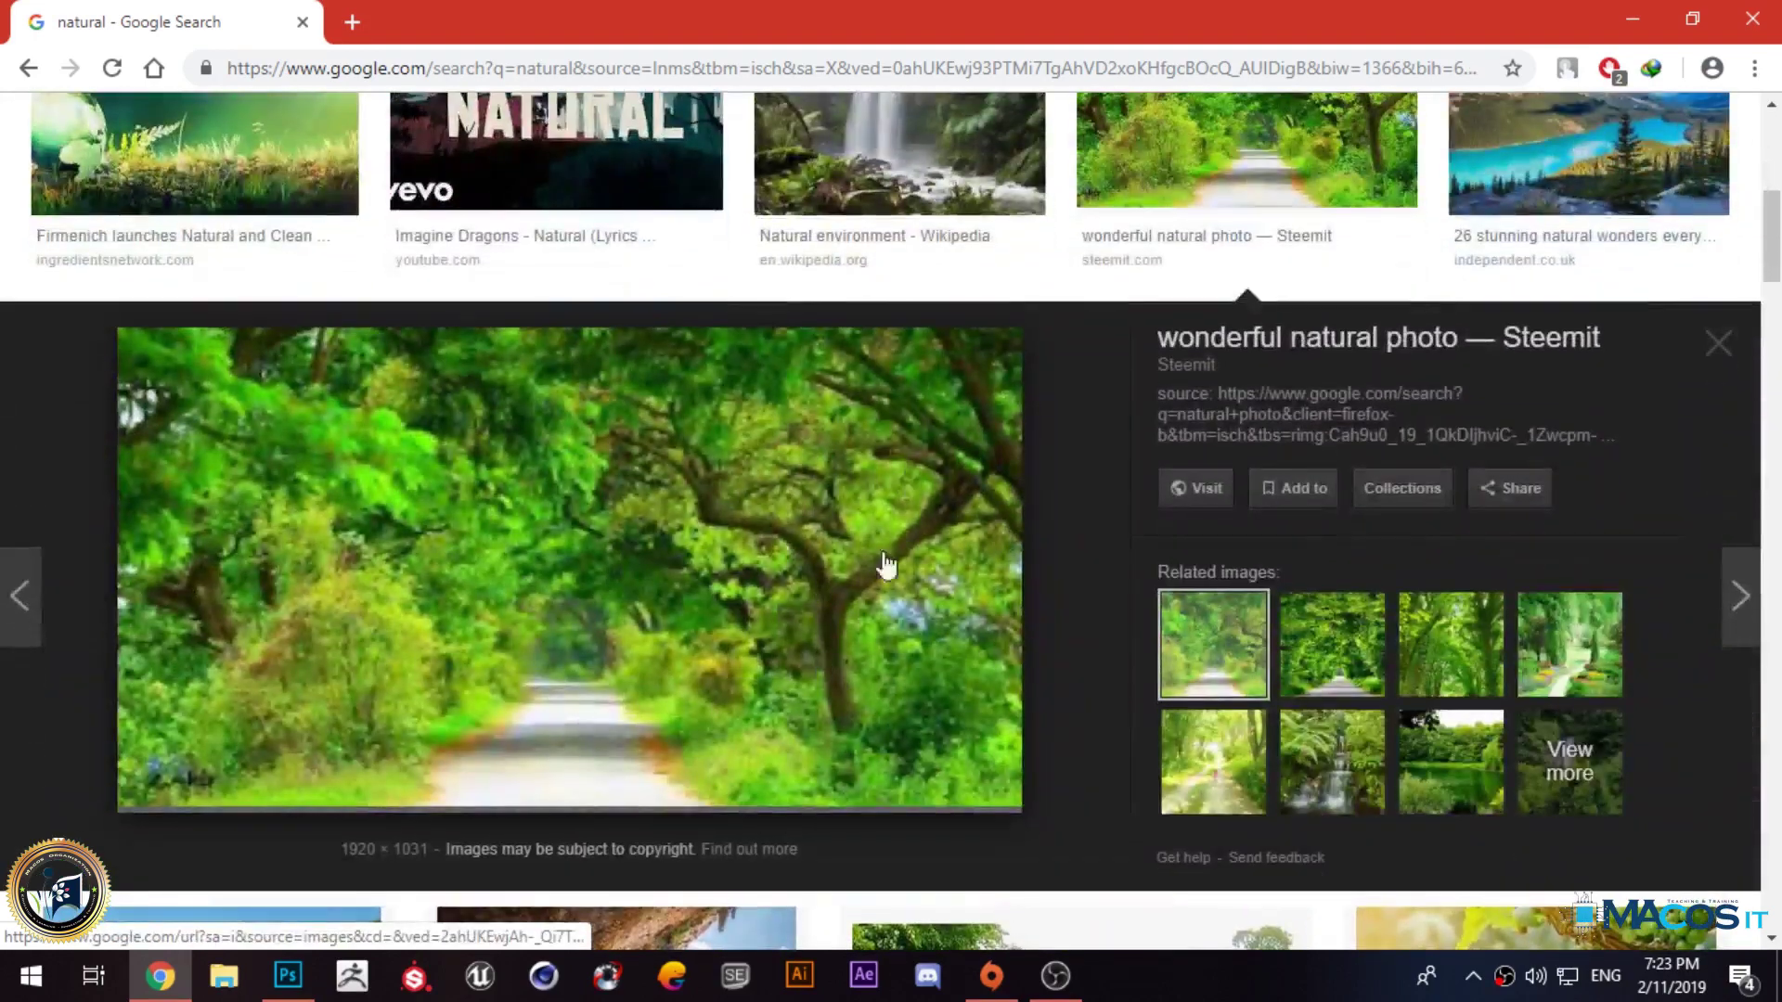
pyautogui.rightClick(478, 556)
pyautogui.click(698, 381)
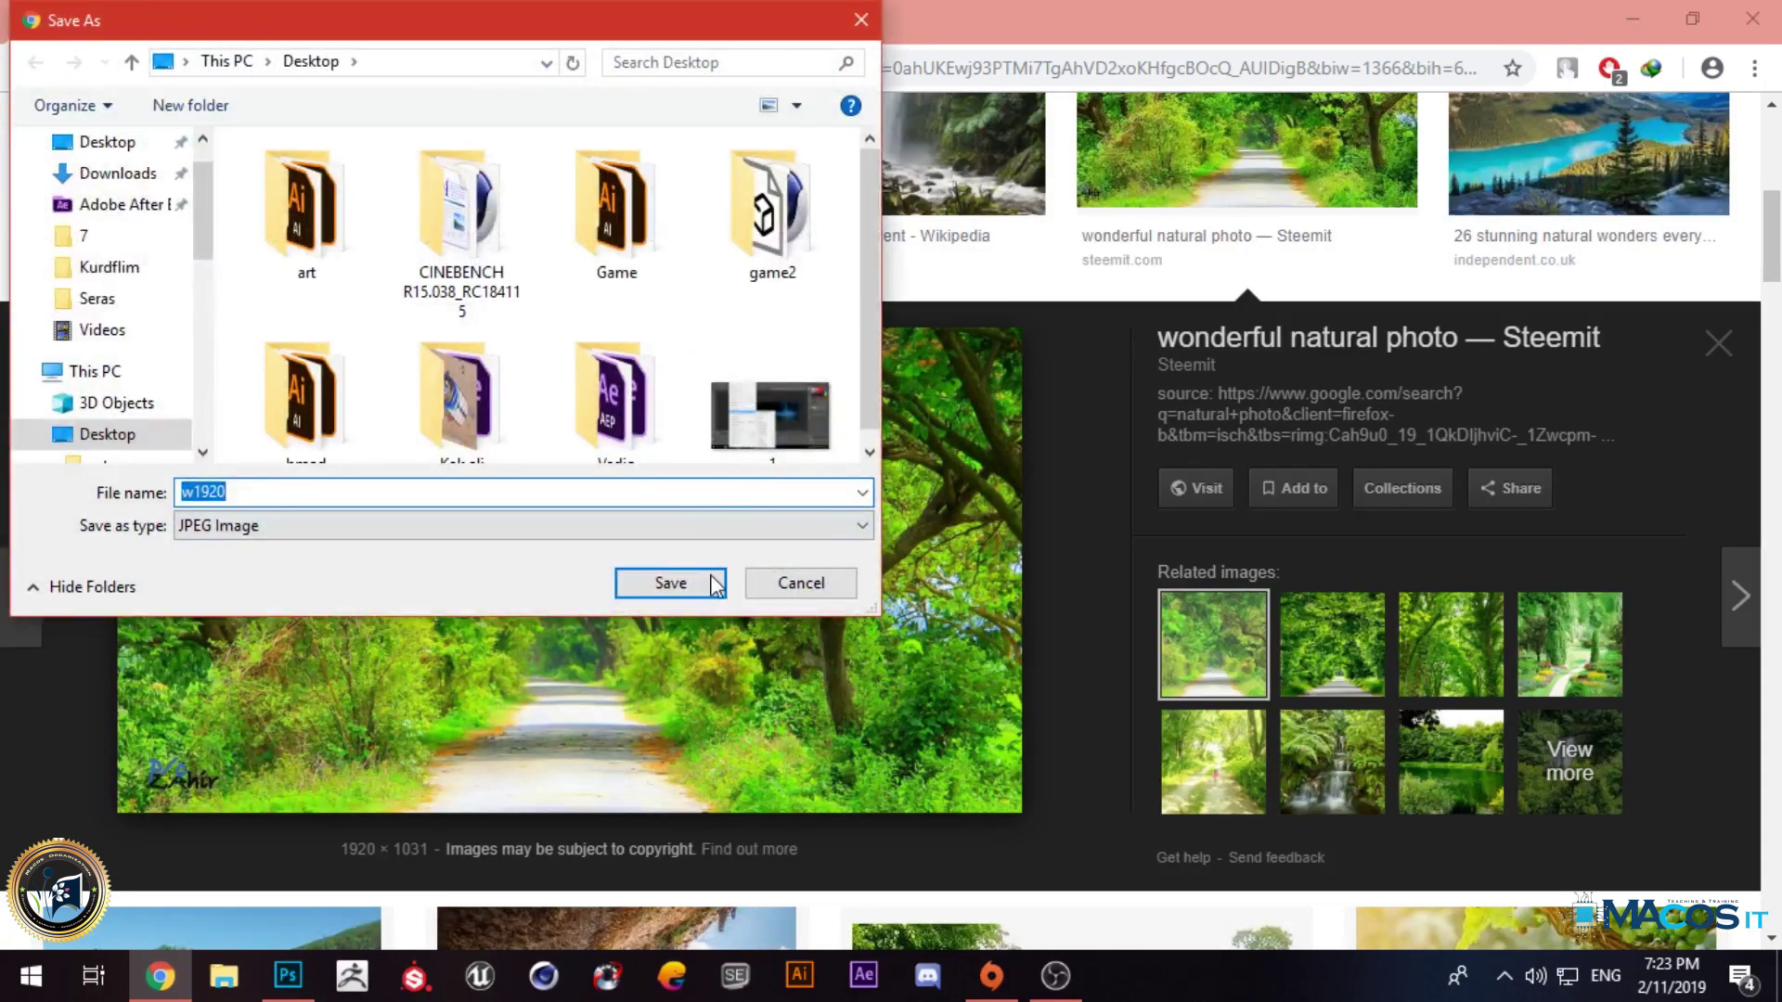
pyautogui.click(703, 579)
# Step: Open the downloaded w1920.jpg in Photoshop and convert its Background into the regular layer Layer 0
pyautogui.moveTo(113, 920); pyautogui.dragTo(286, 661)
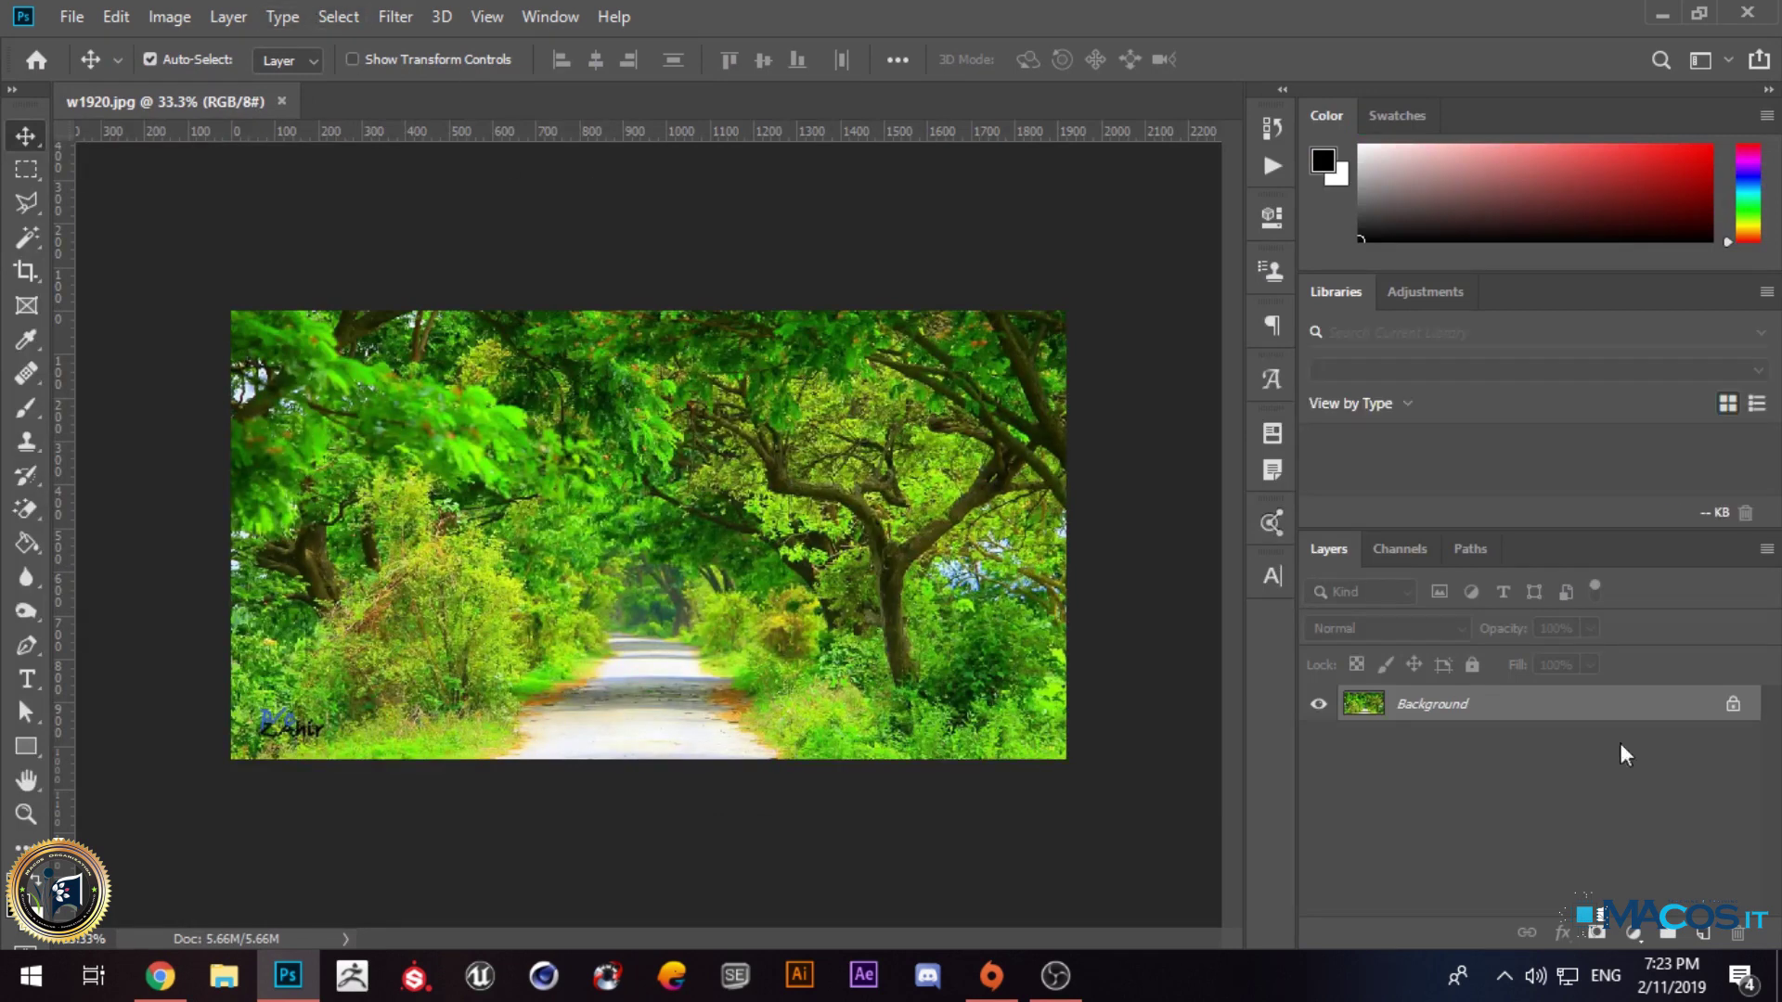
pyautogui.doubleClick(1682, 707)
pyautogui.click(1096, 274)
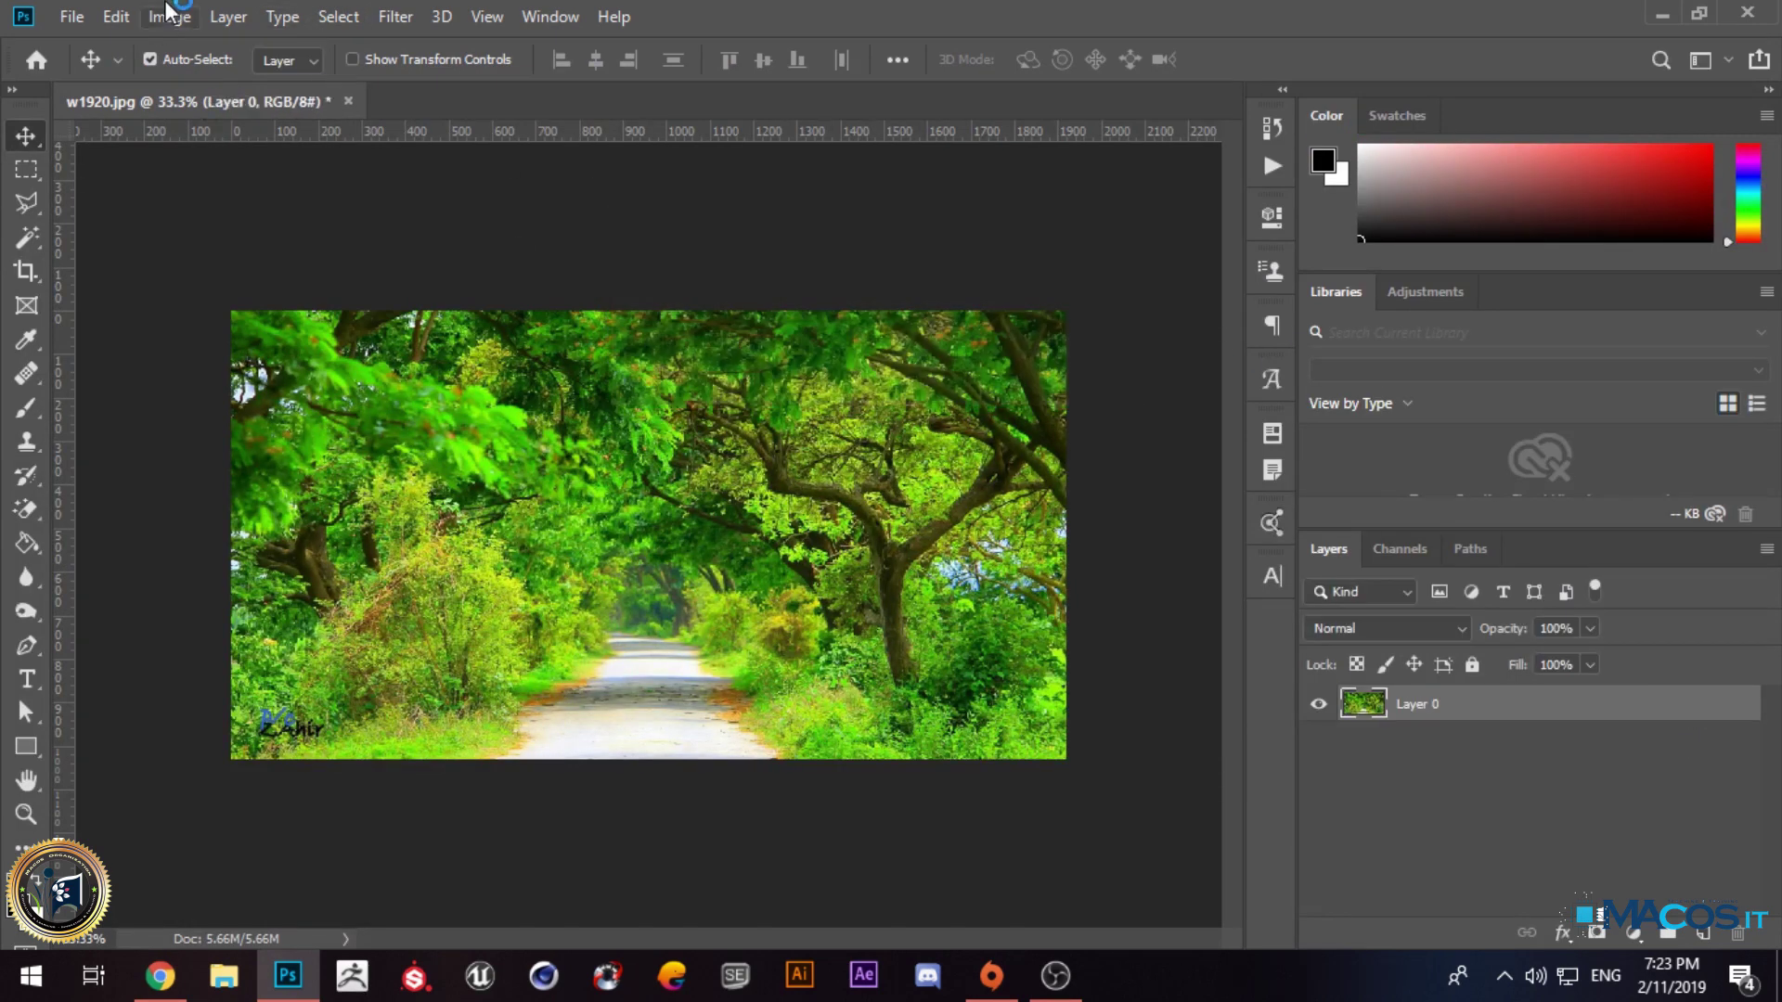
# Step: Review the adjustment layer types available for the road picture without adding one
pyautogui.click(176, 13)
pyautogui.moveTo(225, 20)
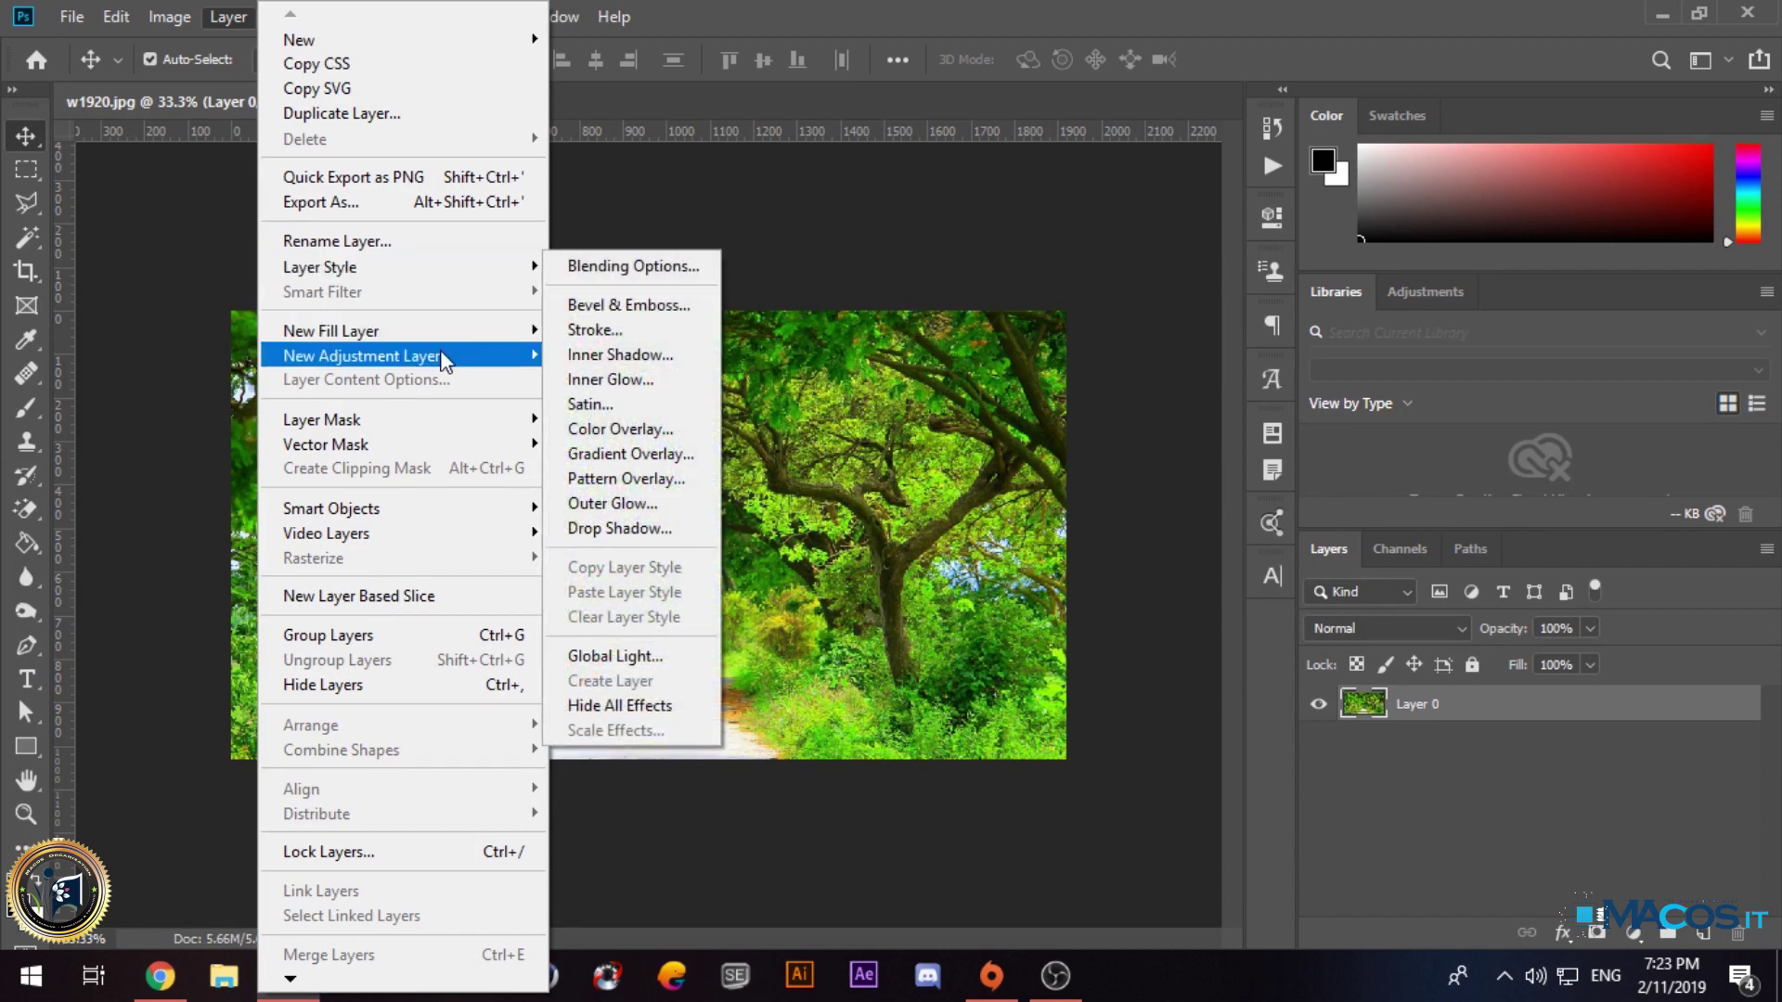
pyautogui.moveTo(444, 356)
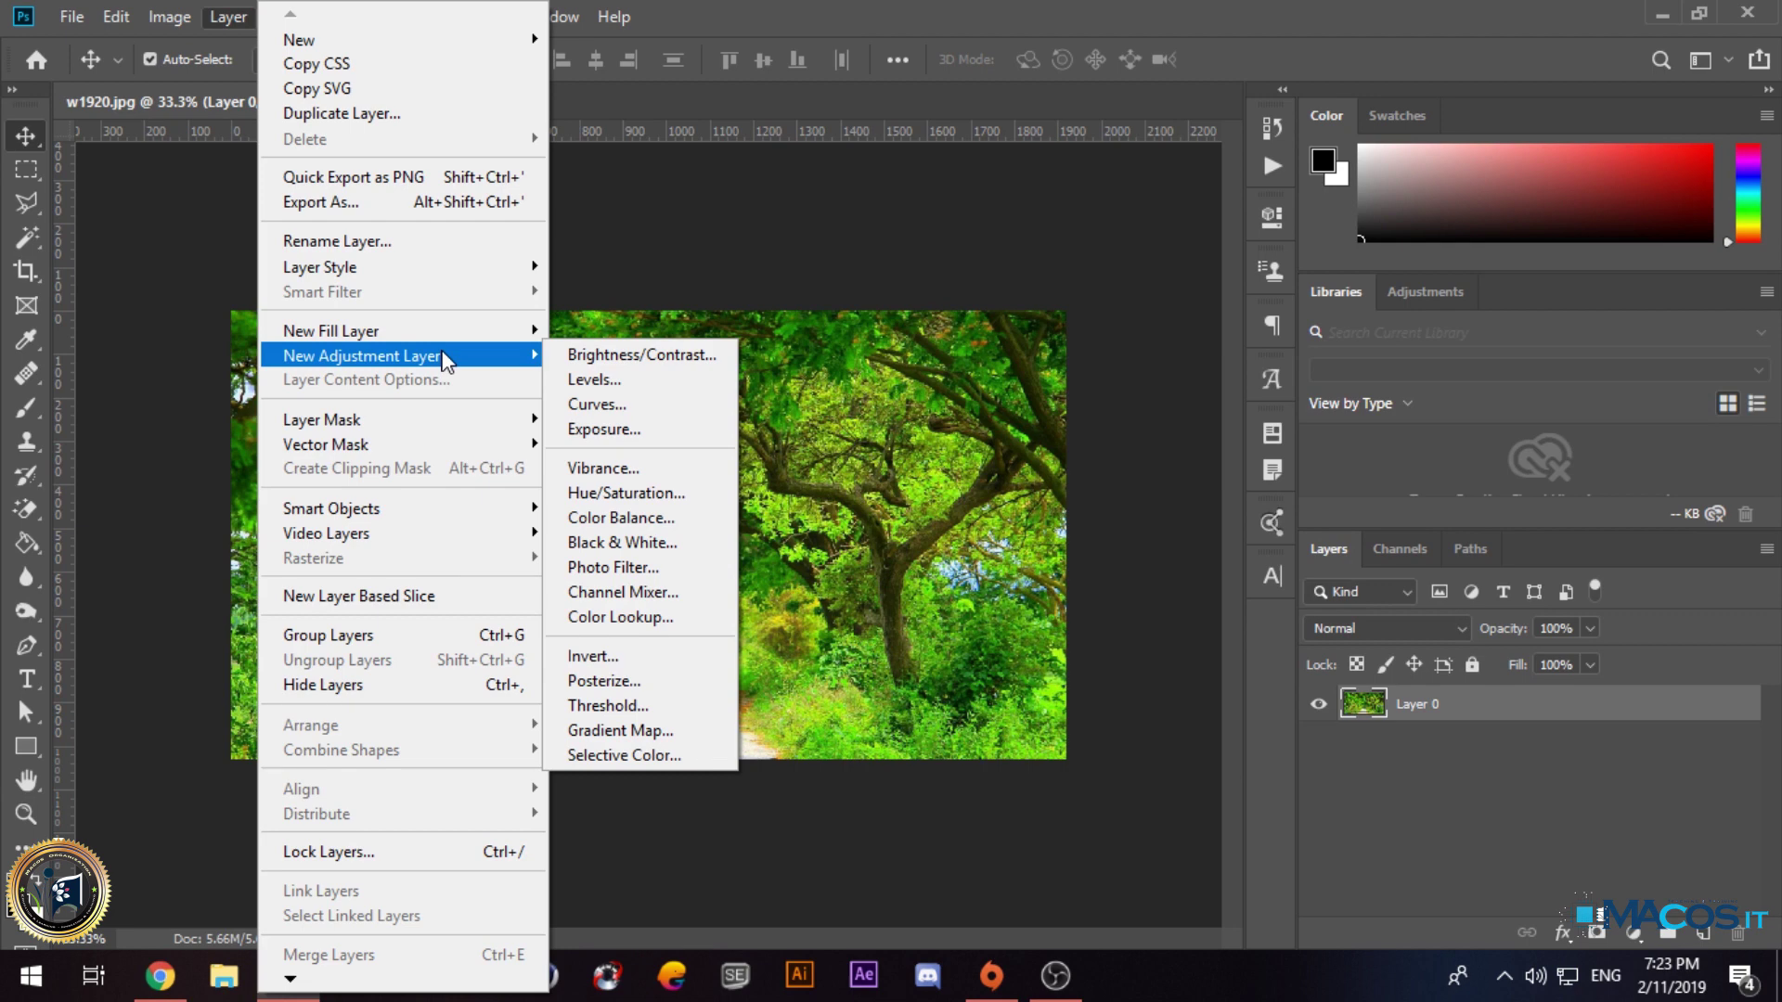
pyautogui.click(866, 521)
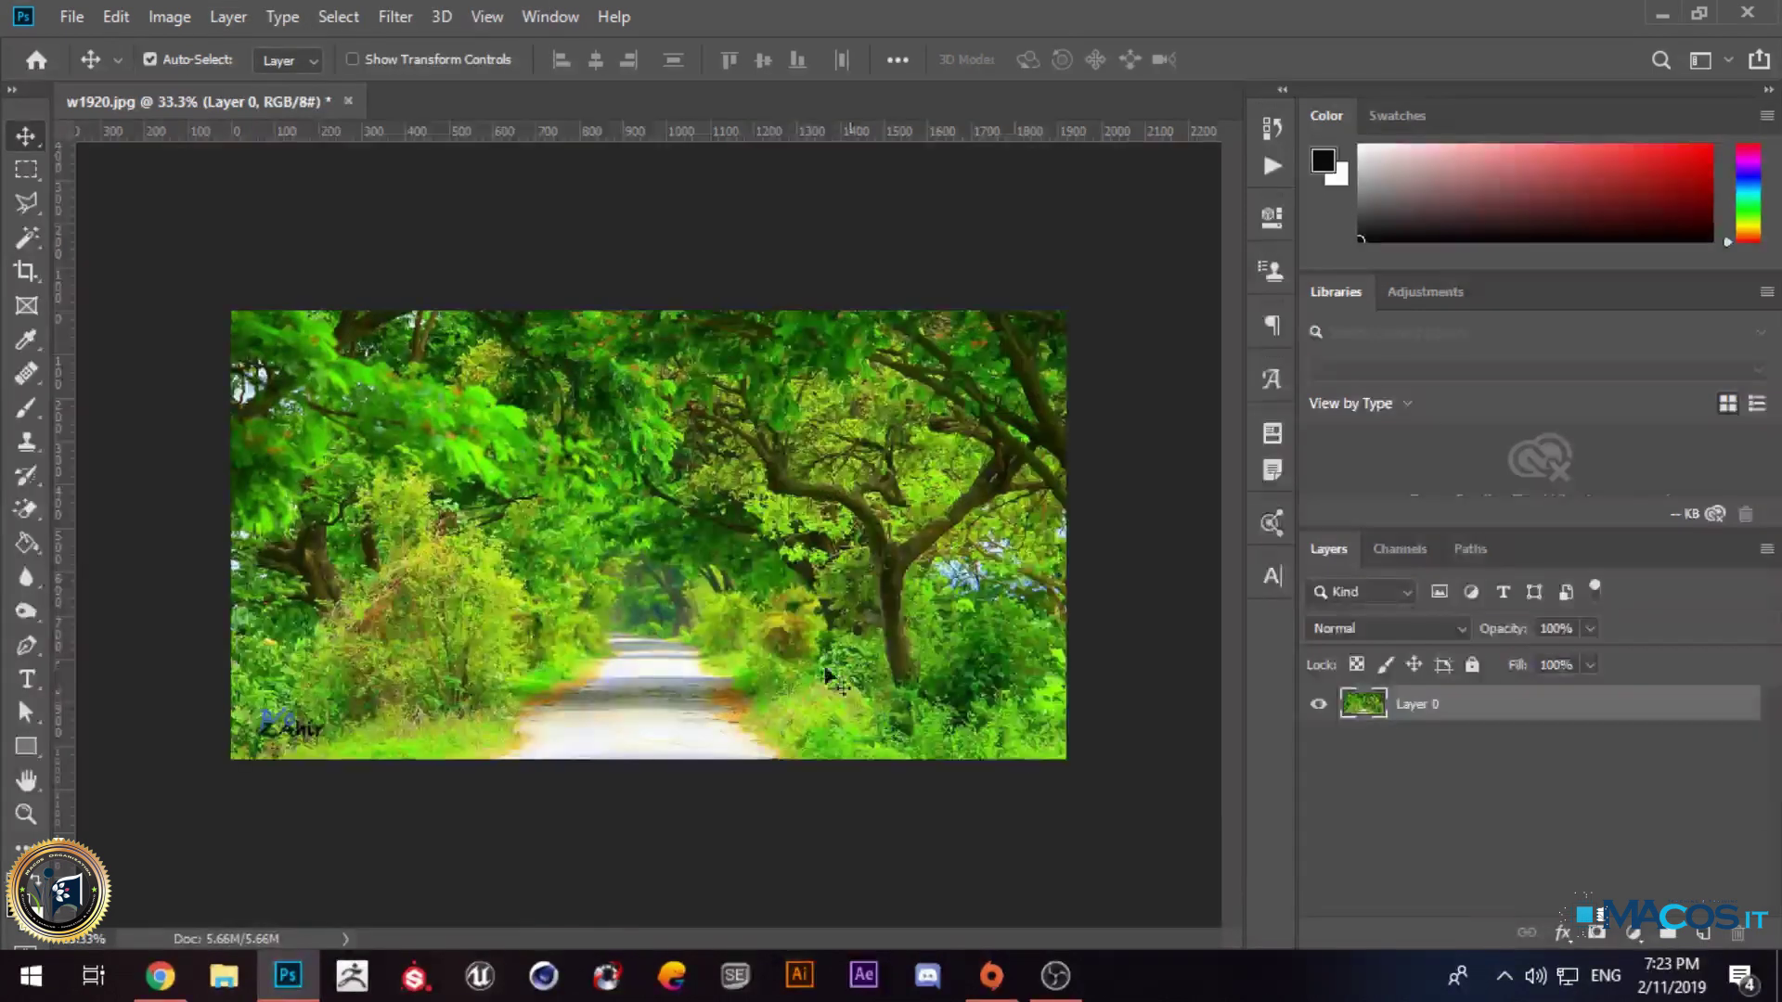
pyautogui.click(71, 16)
pyautogui.click(107, 48)
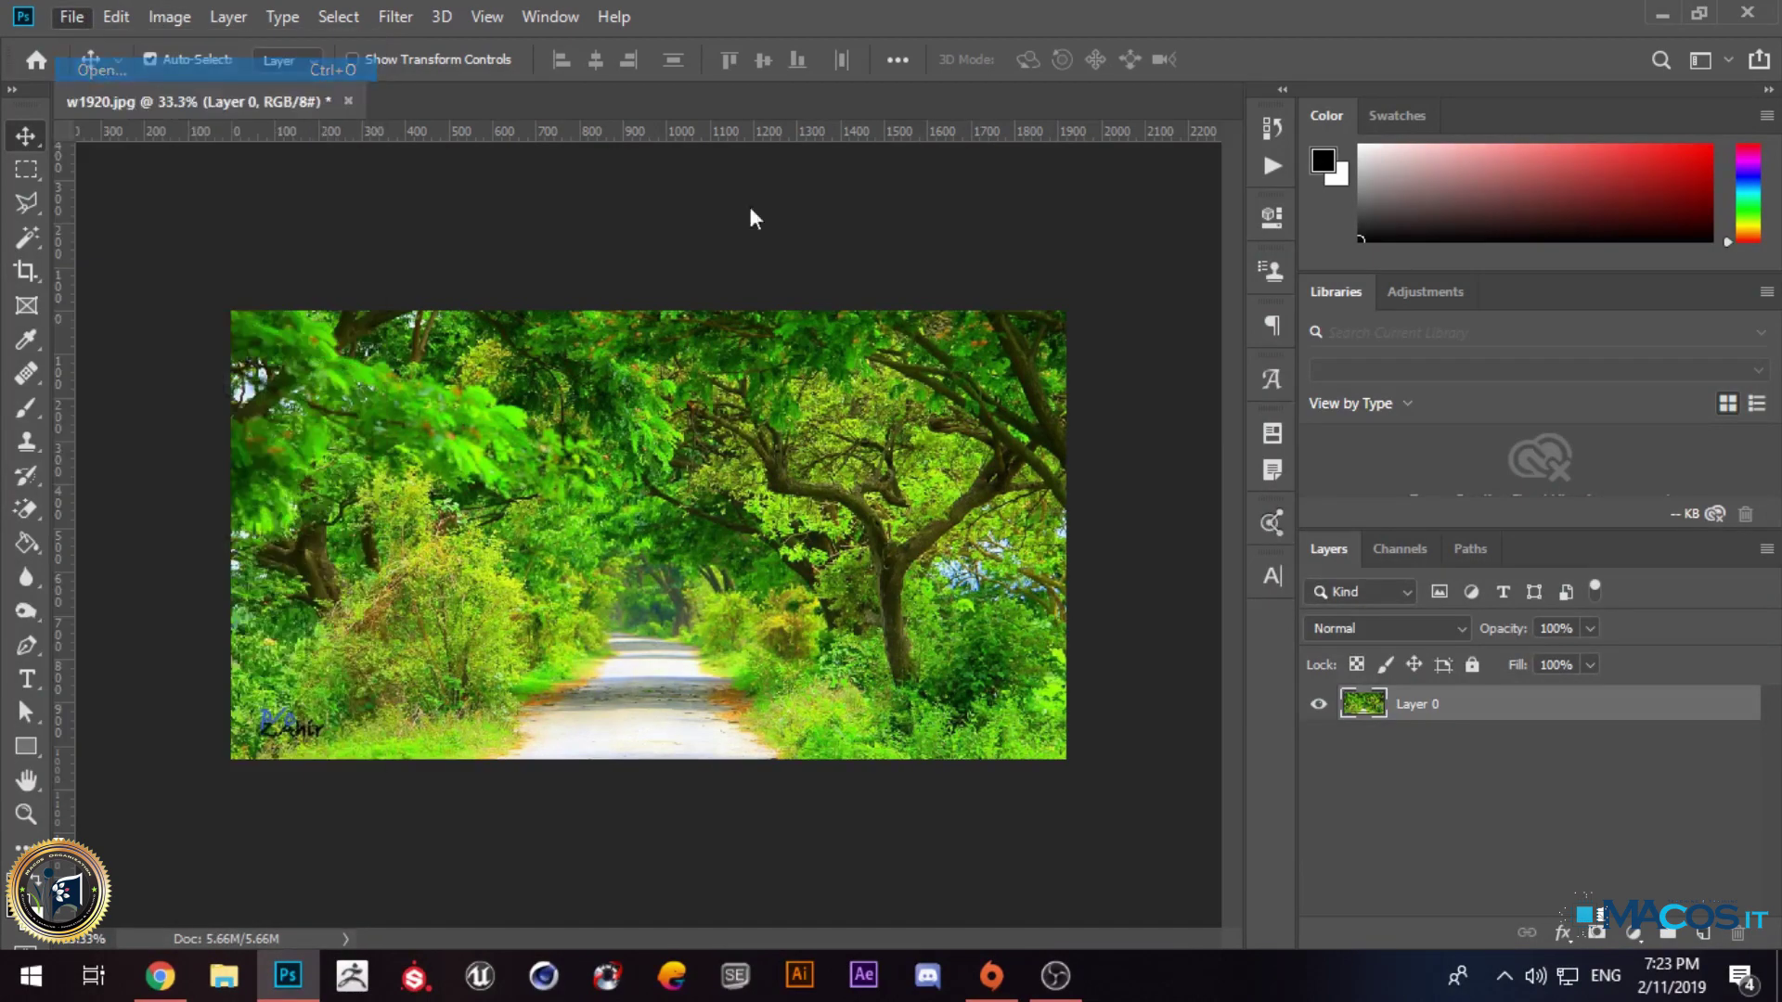
pyautogui.scroll(-3, 620, 464)
pyautogui.scroll(3, 734, 470)
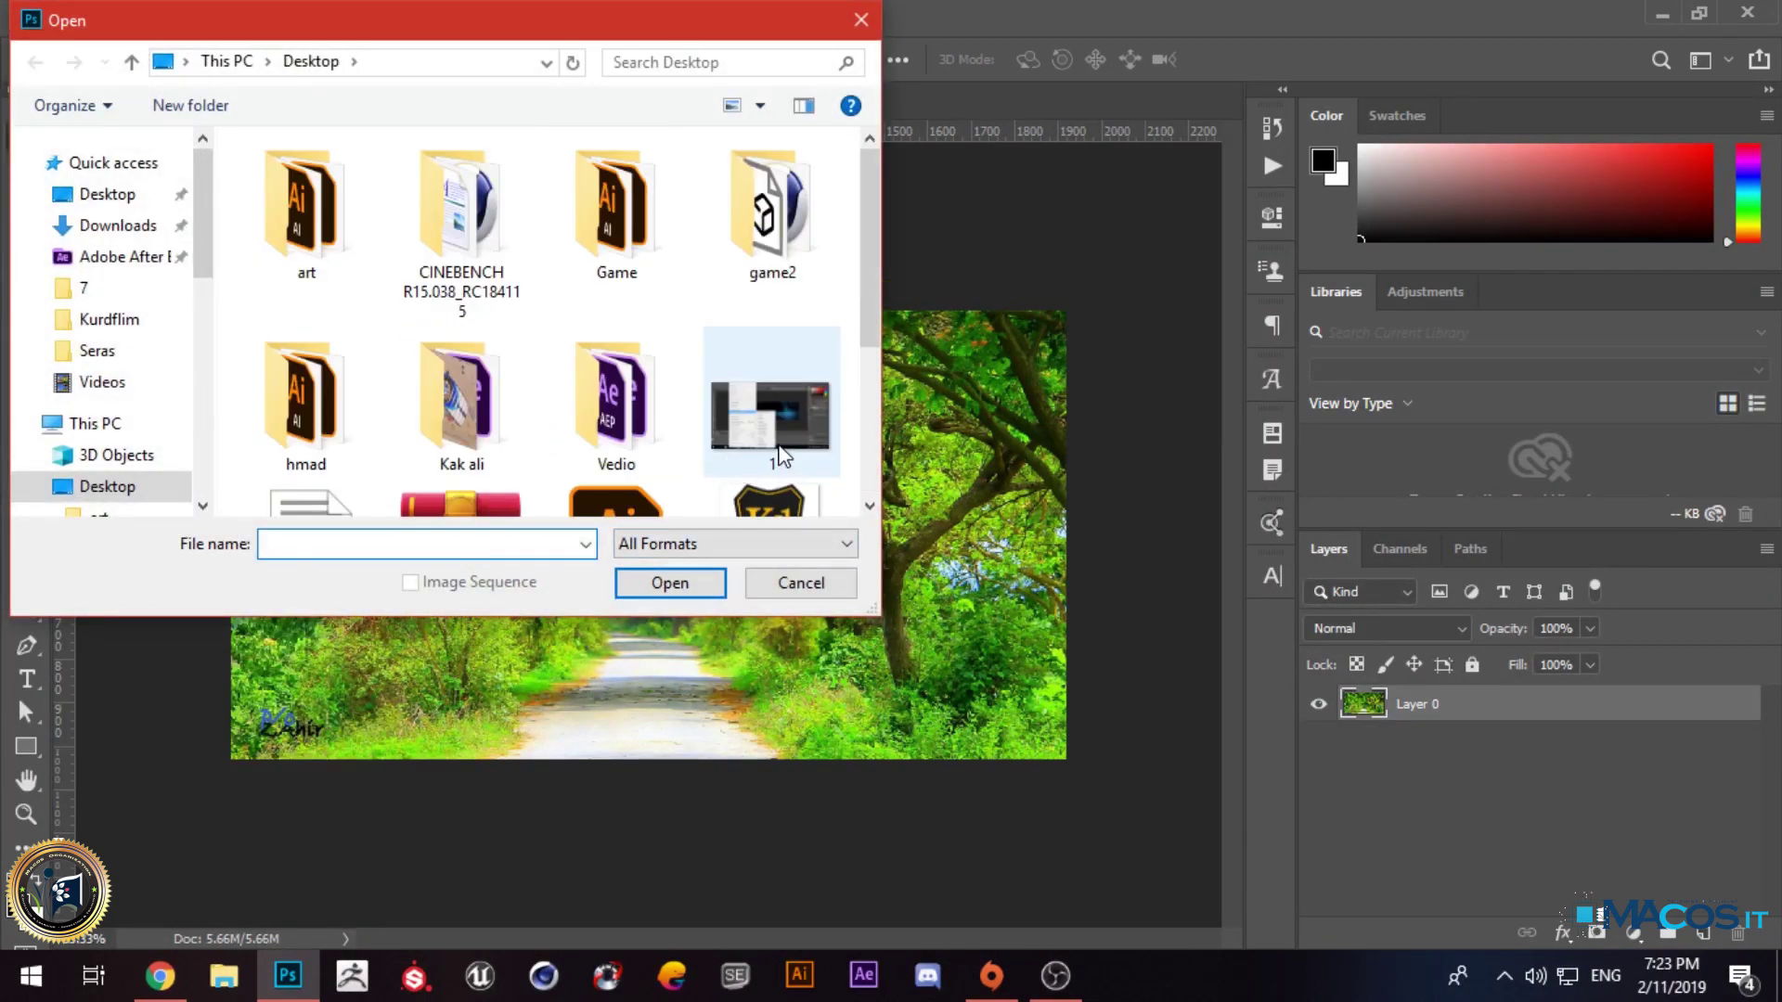
pyautogui.scroll(-3, 780, 436)
pyautogui.click(801, 583)
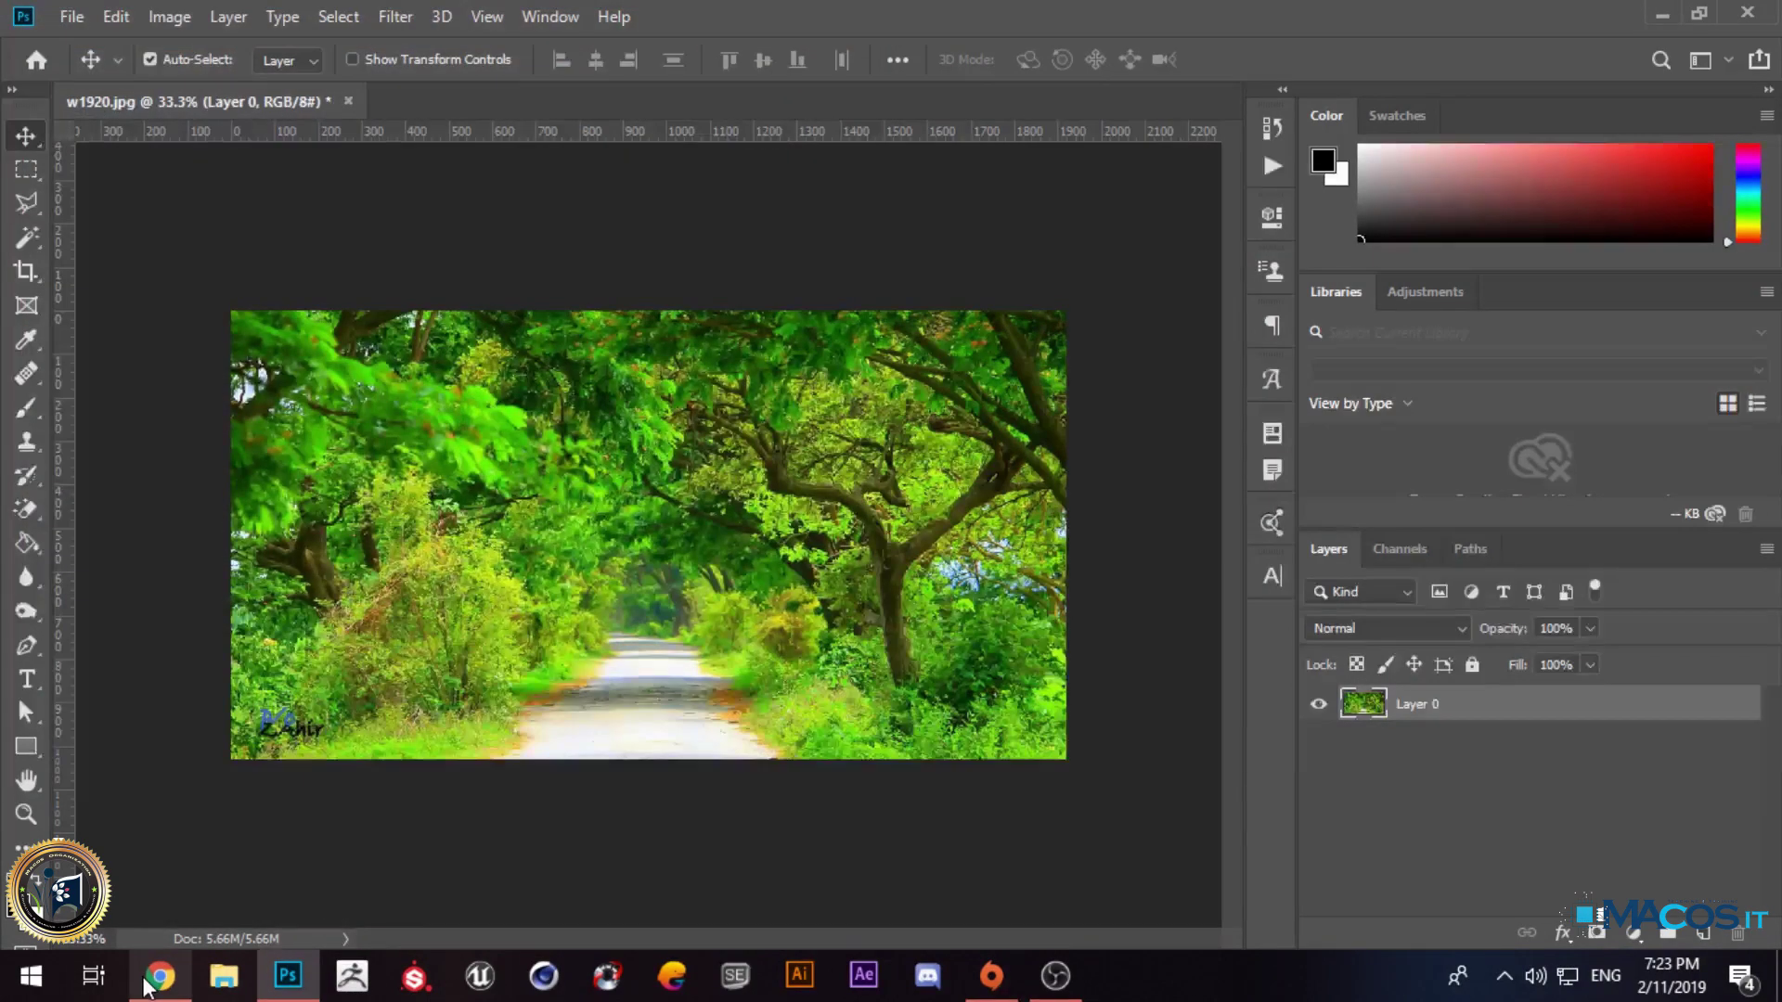
# Step: Switch to Chrome, search Google for "robot" in a new tab and show the image results
pyautogui.click(159, 976)
pyautogui.click(353, 22)
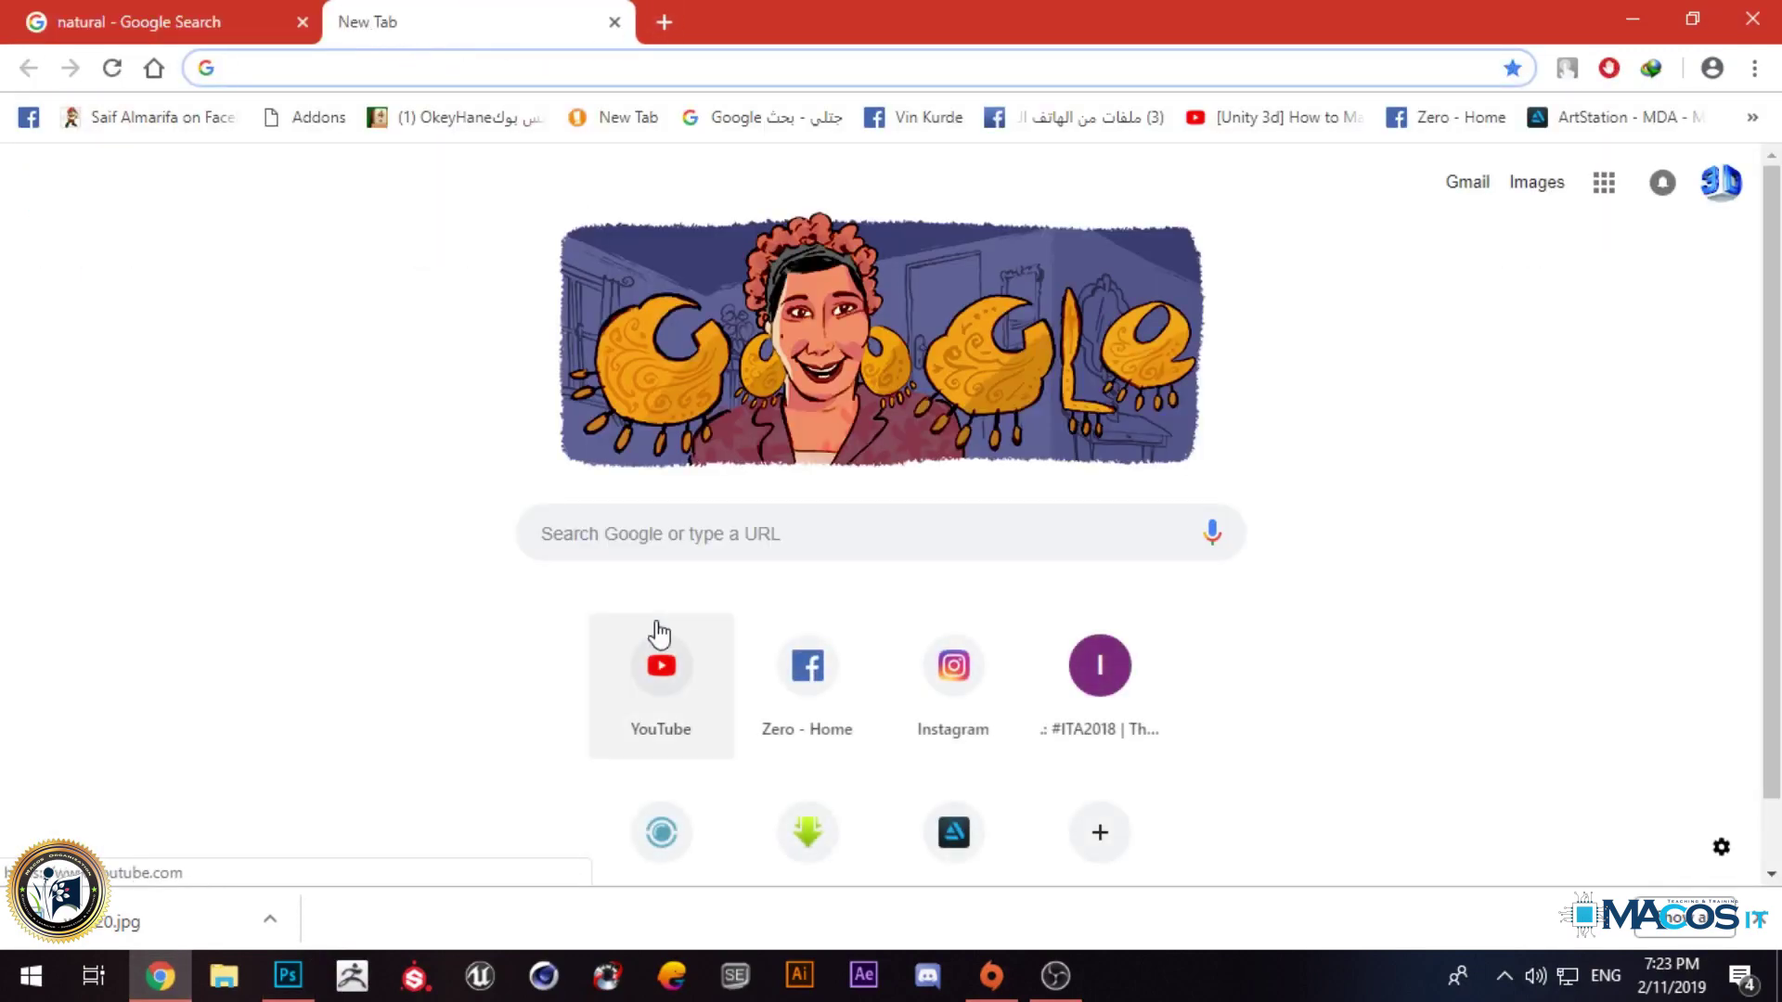
pyautogui.write('robo')
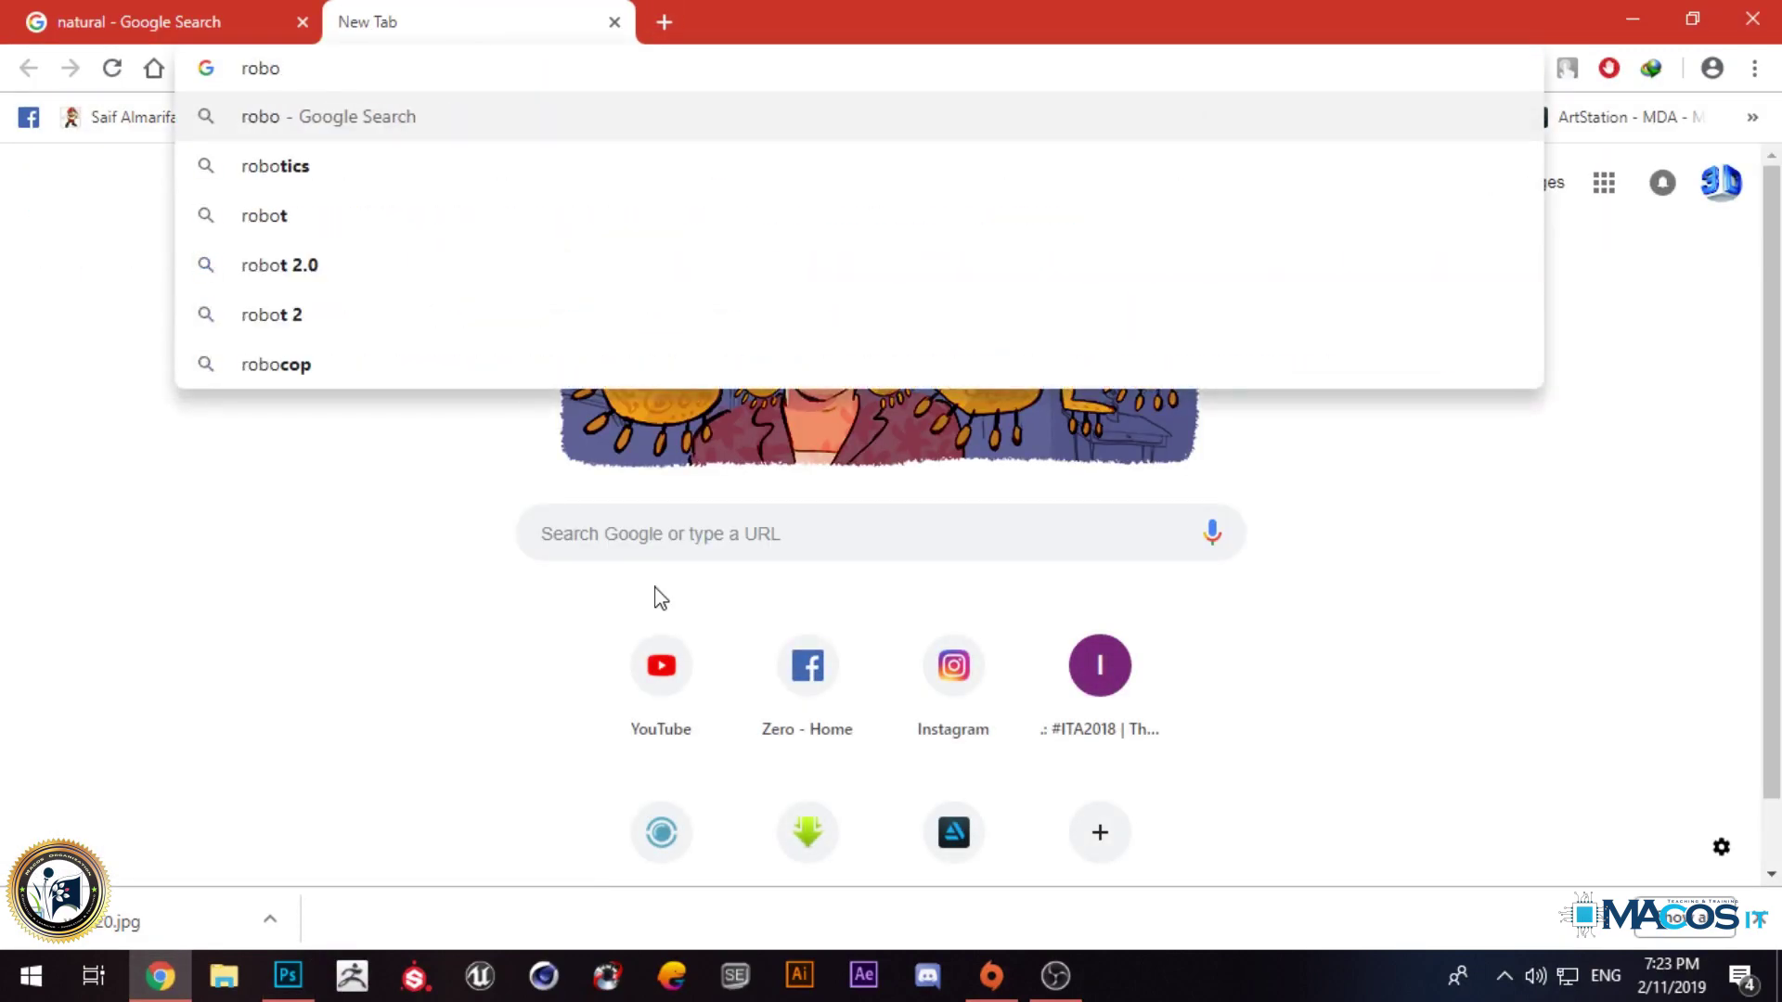
pyautogui.click(575, 214)
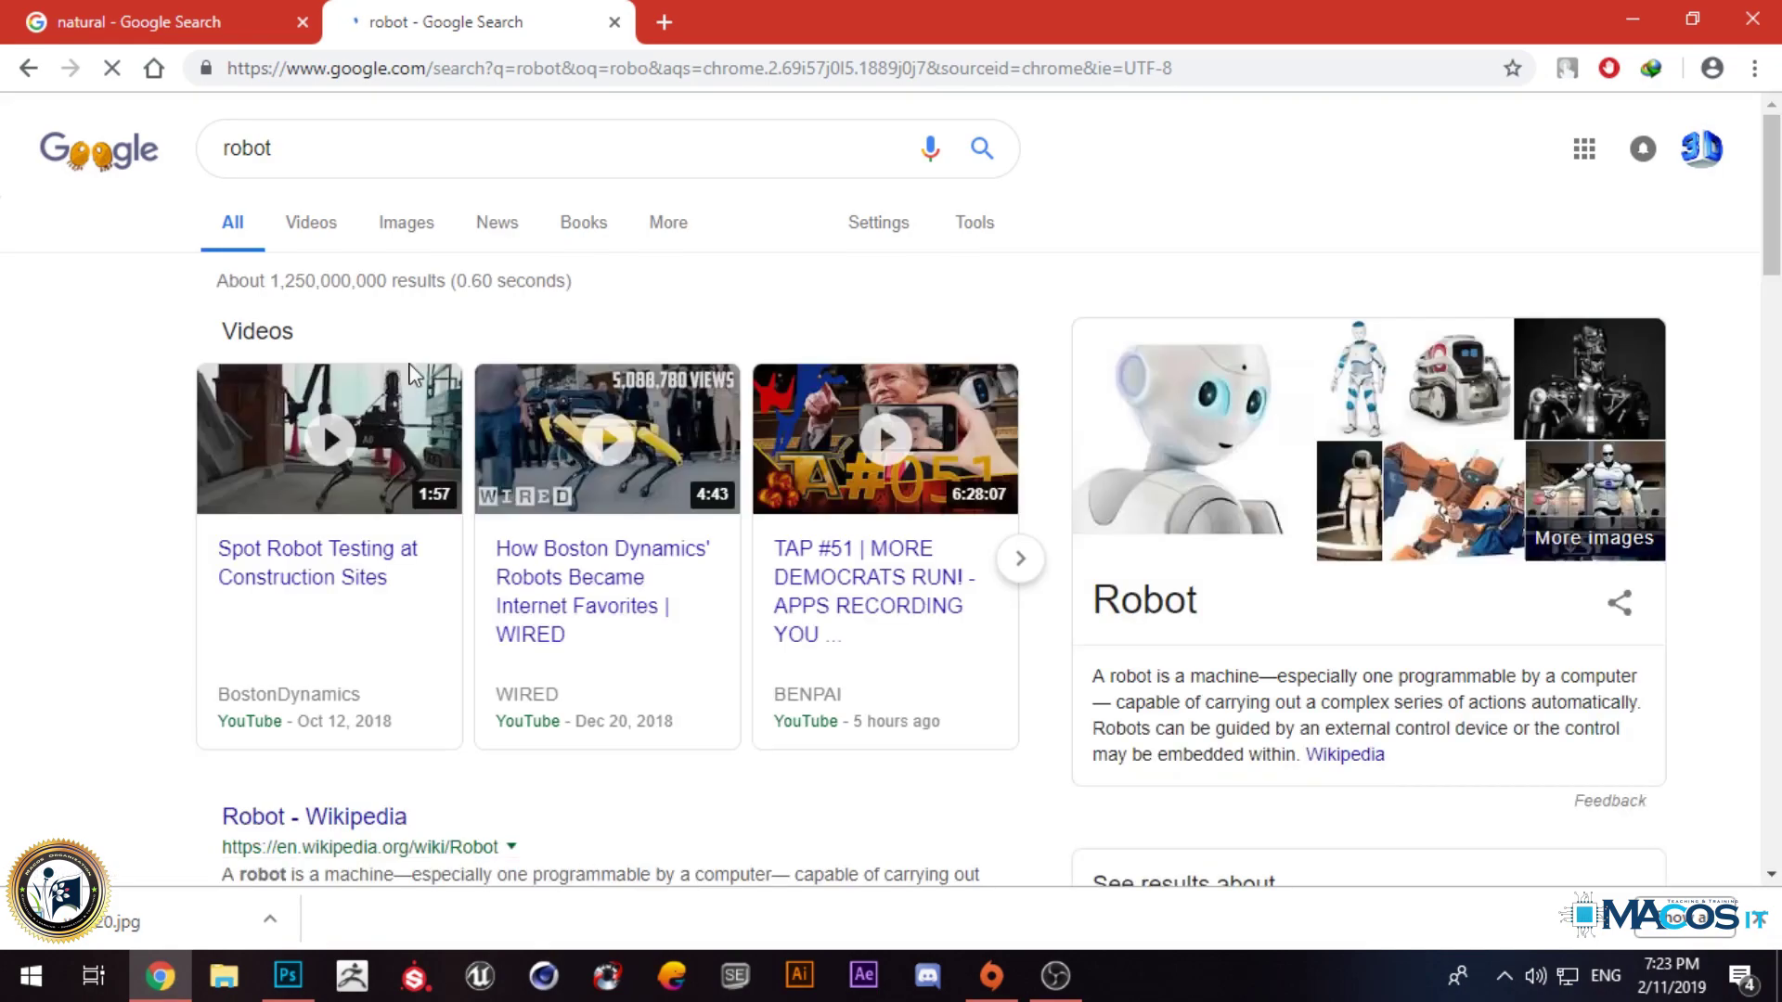
pyautogui.click(303, 228)
pyautogui.click(411, 232)
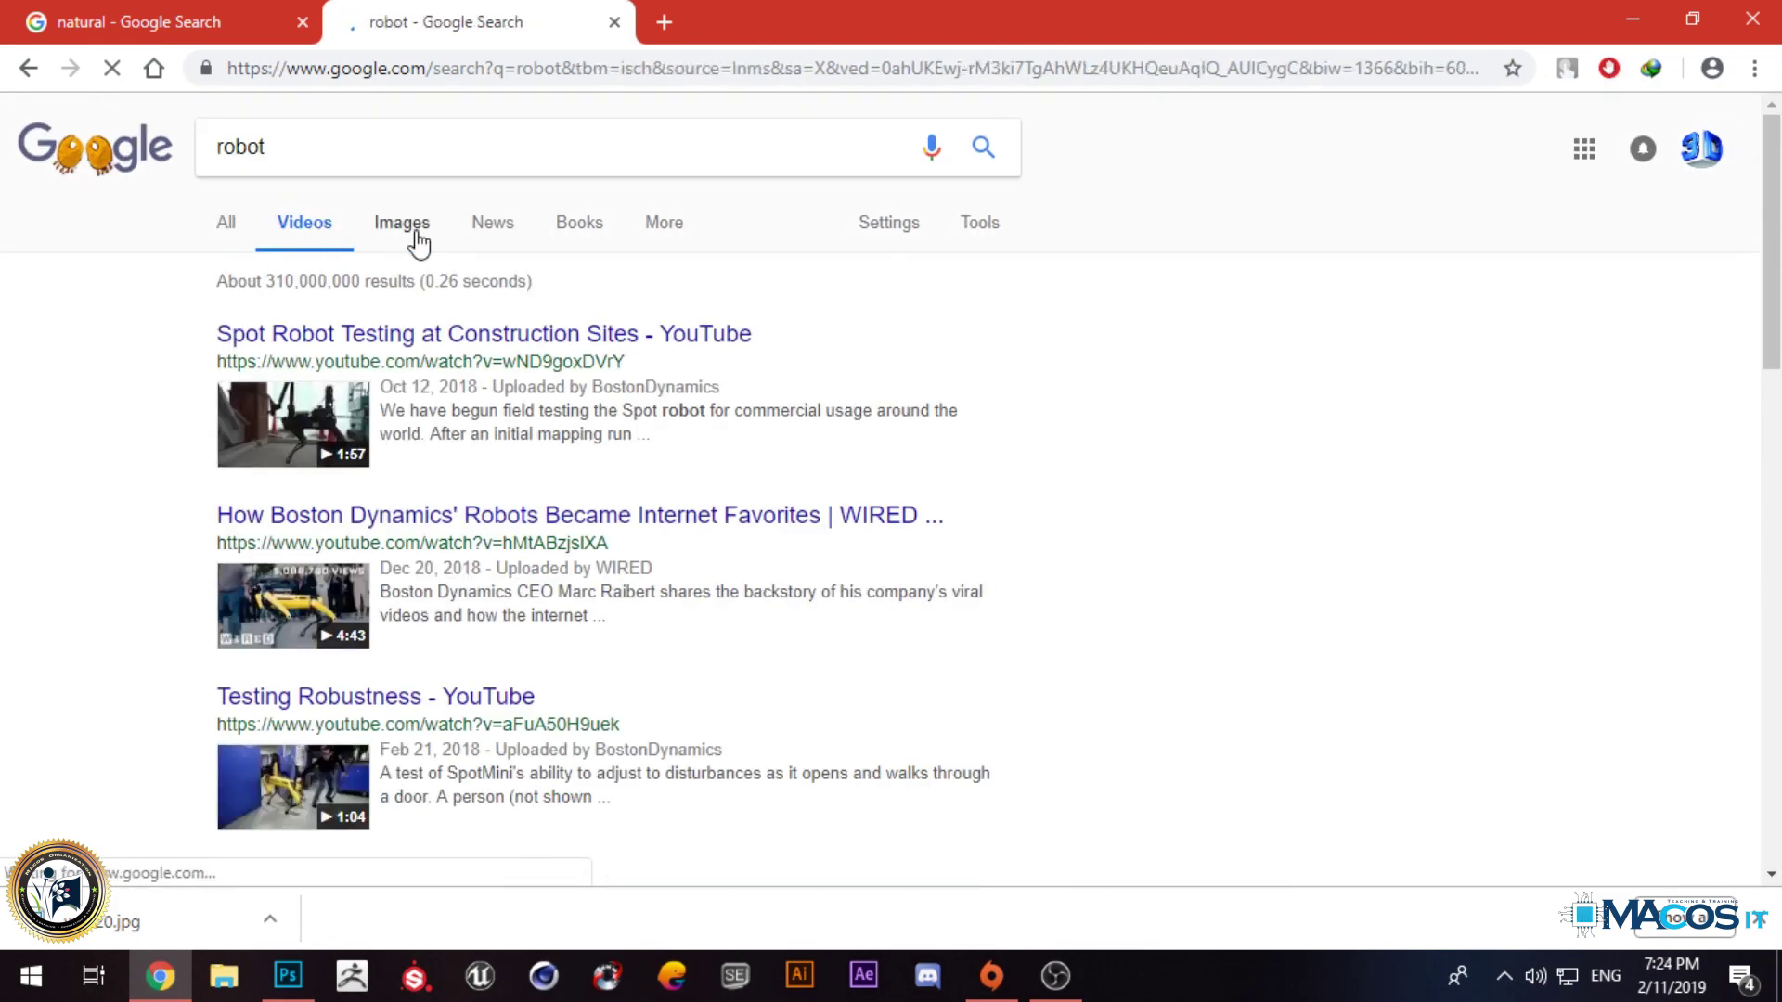
# Step: Refine the image search to "robot png"
pyautogui.scroll(-5, 358, 371)
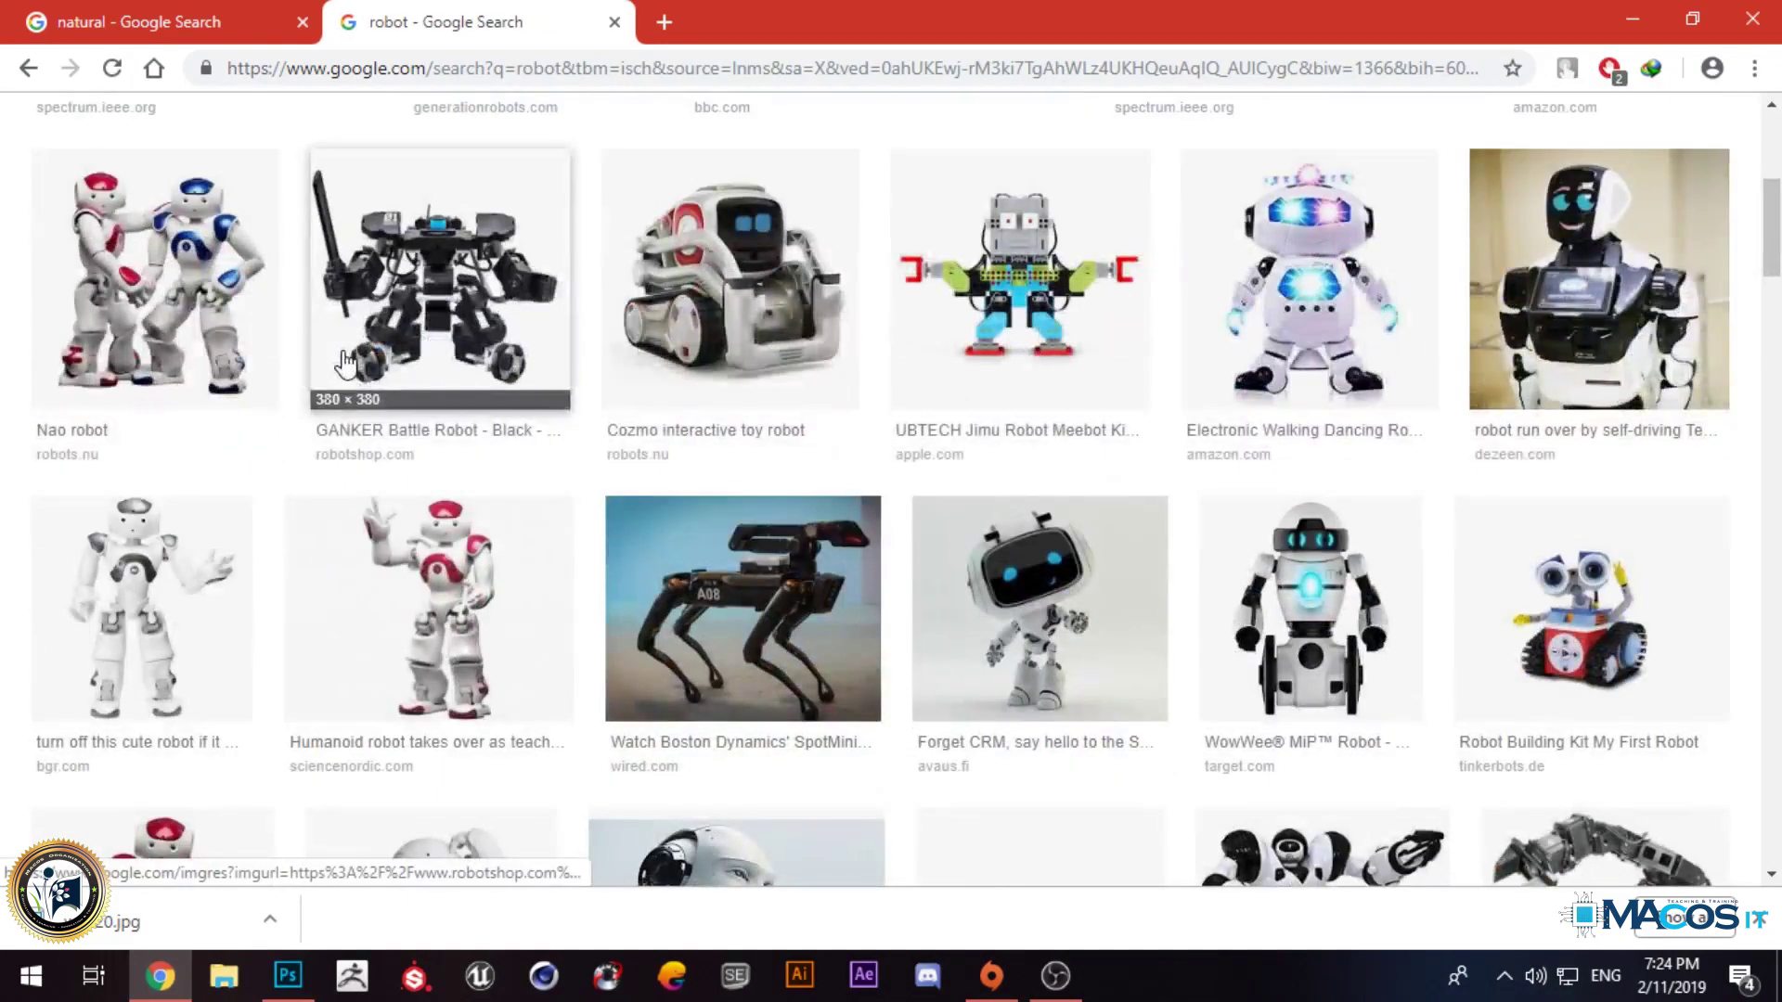
pyautogui.scroll(5, 278, 279)
pyautogui.click(313, 163)
pyautogui.write('png')
pyautogui.press('Return')
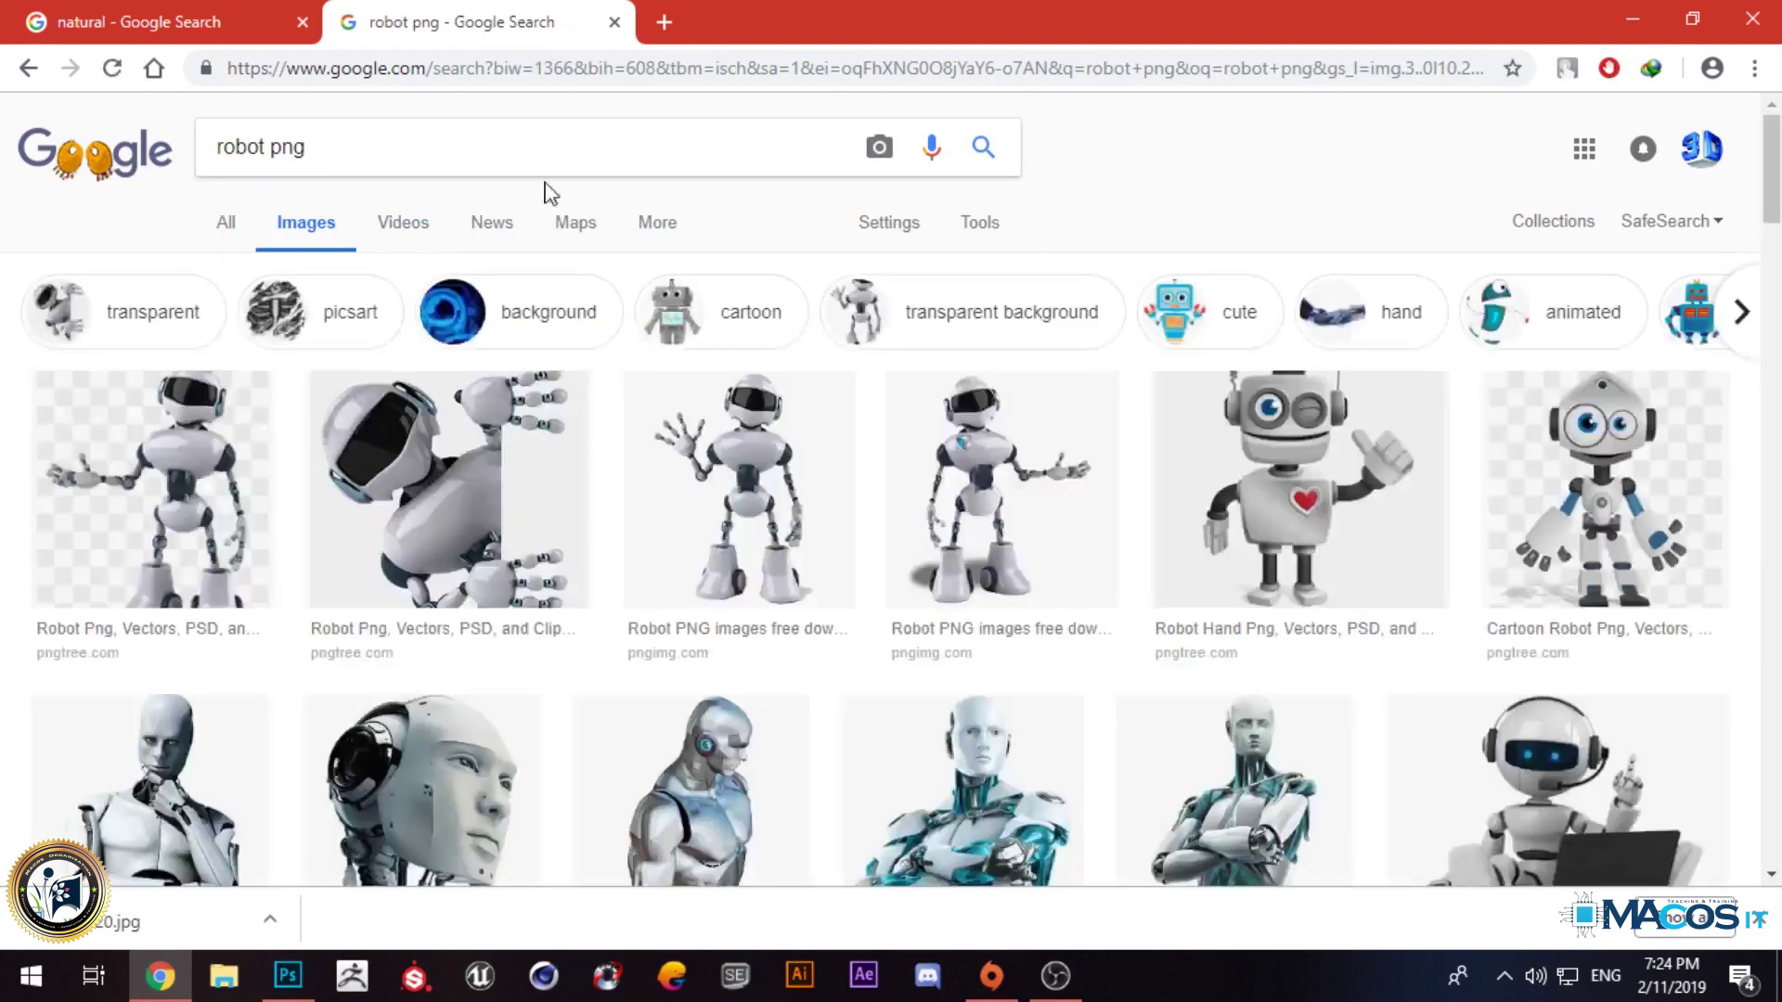
# Step: Save the waving robot image from pngimg.com to the Desktop as PNG robot_PNG79
pyautogui.click(727, 502)
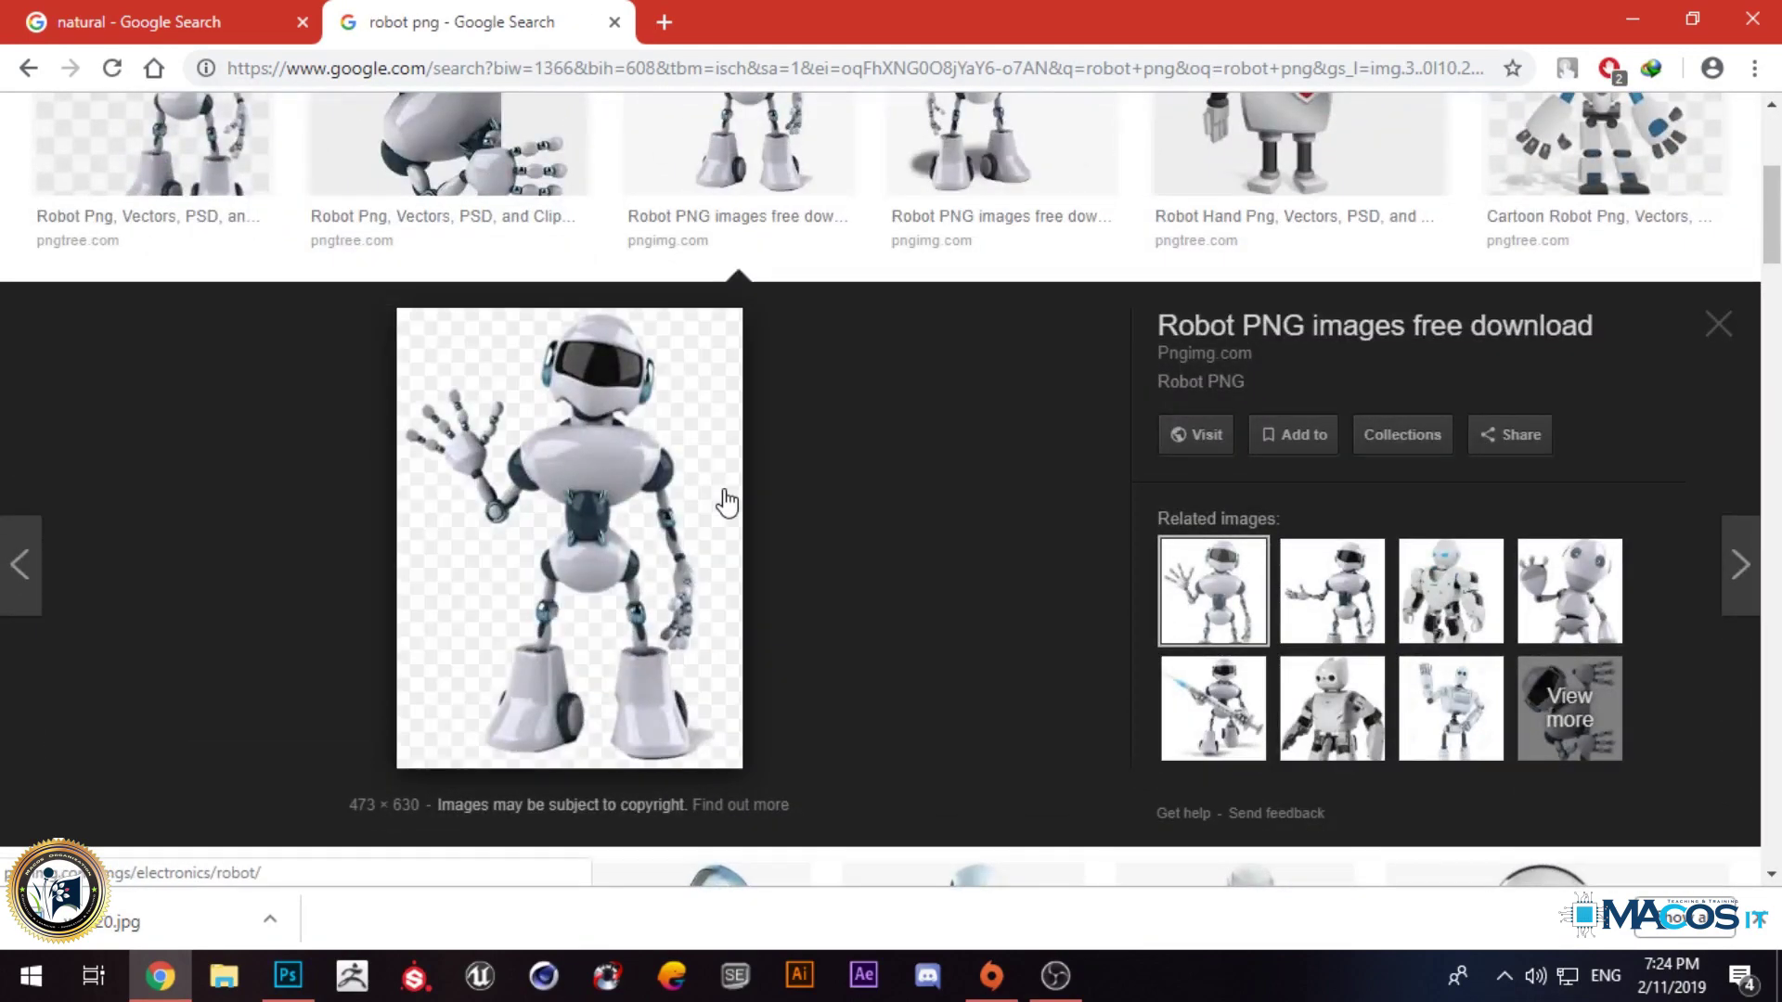
pyautogui.rightClick(577, 427)
pyautogui.click(757, 650)
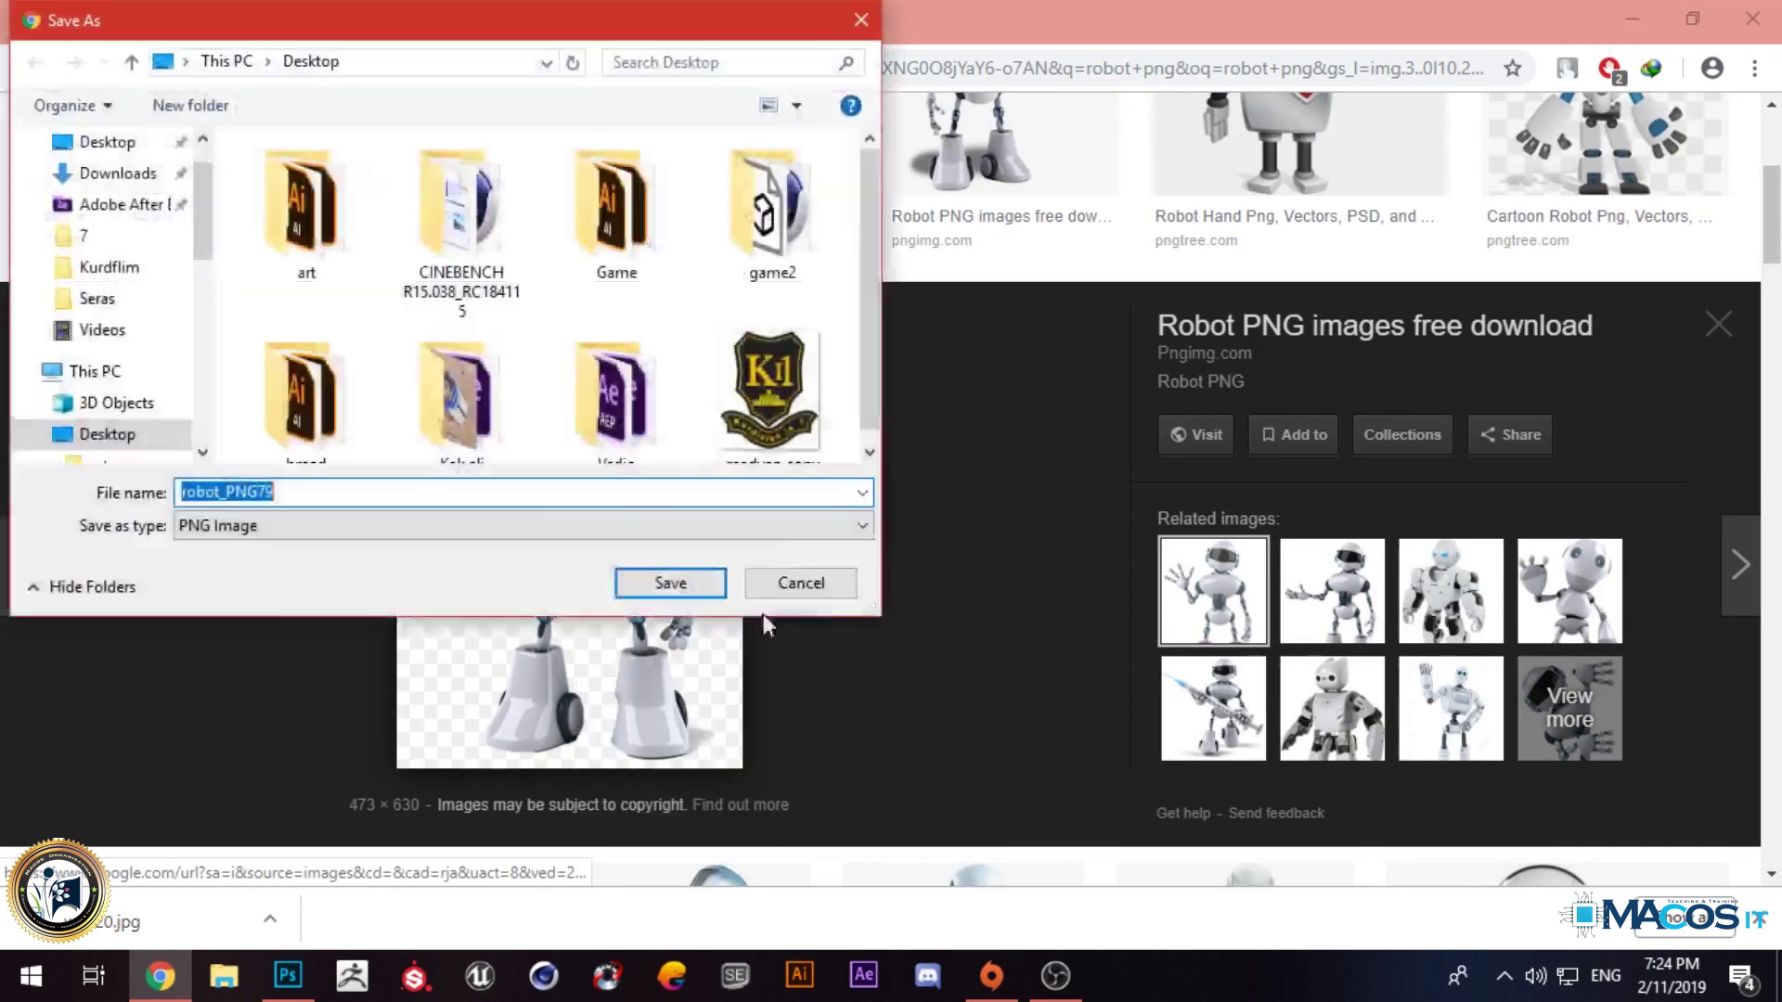
pyautogui.click(710, 584)
# Step: Try to place the downloaded robot_PNG79 image in the road picture and reposition it, and discard the placement
pyautogui.moveTo(112, 918); pyautogui.dragTo(864, 488)
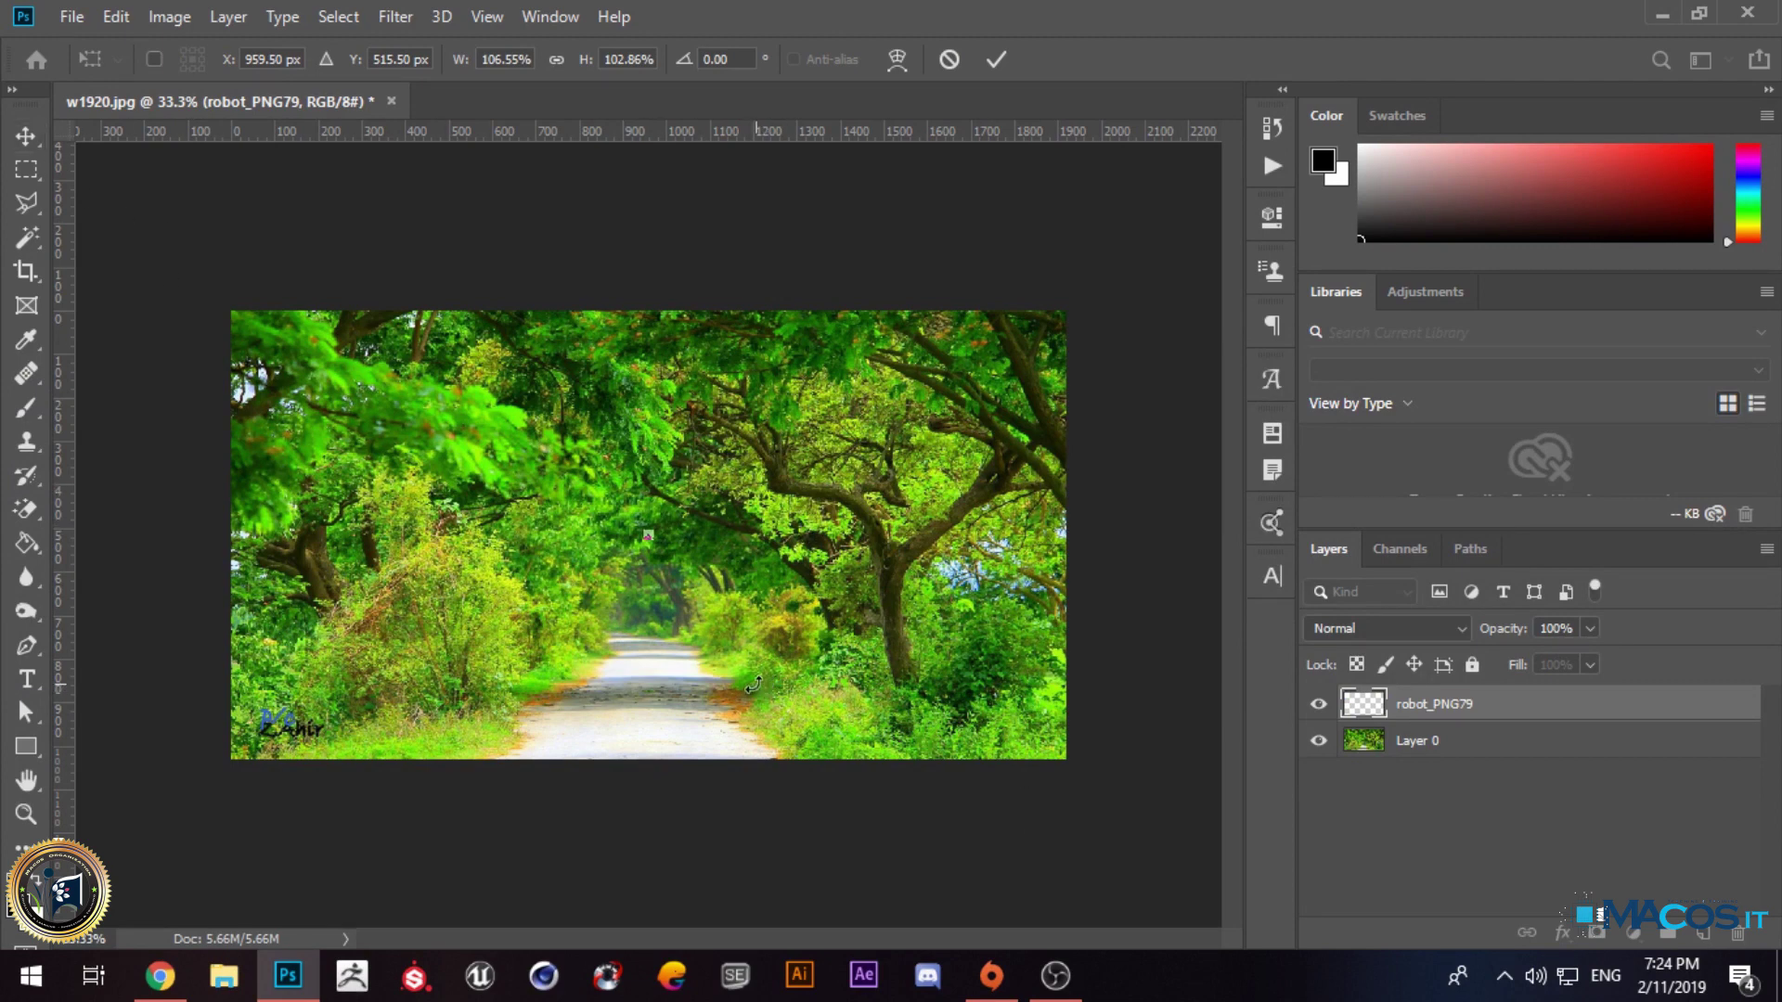
pyautogui.click(26, 135)
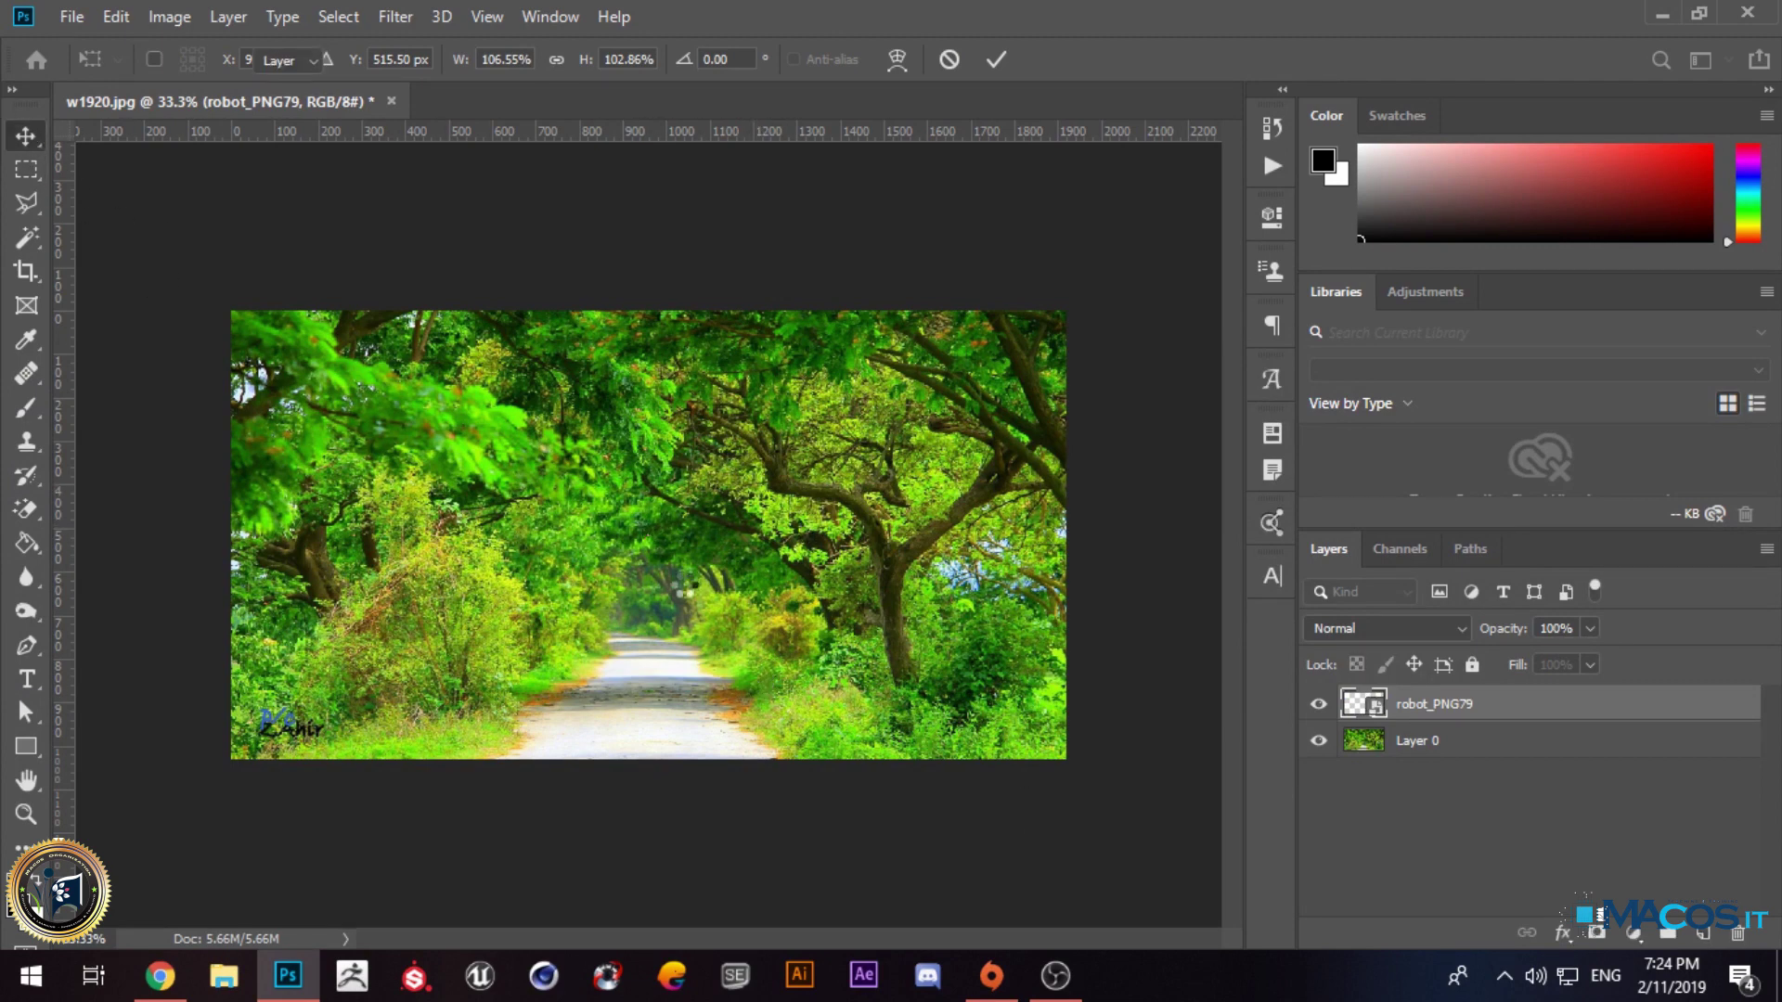
pyautogui.scroll(5, 685, 592)
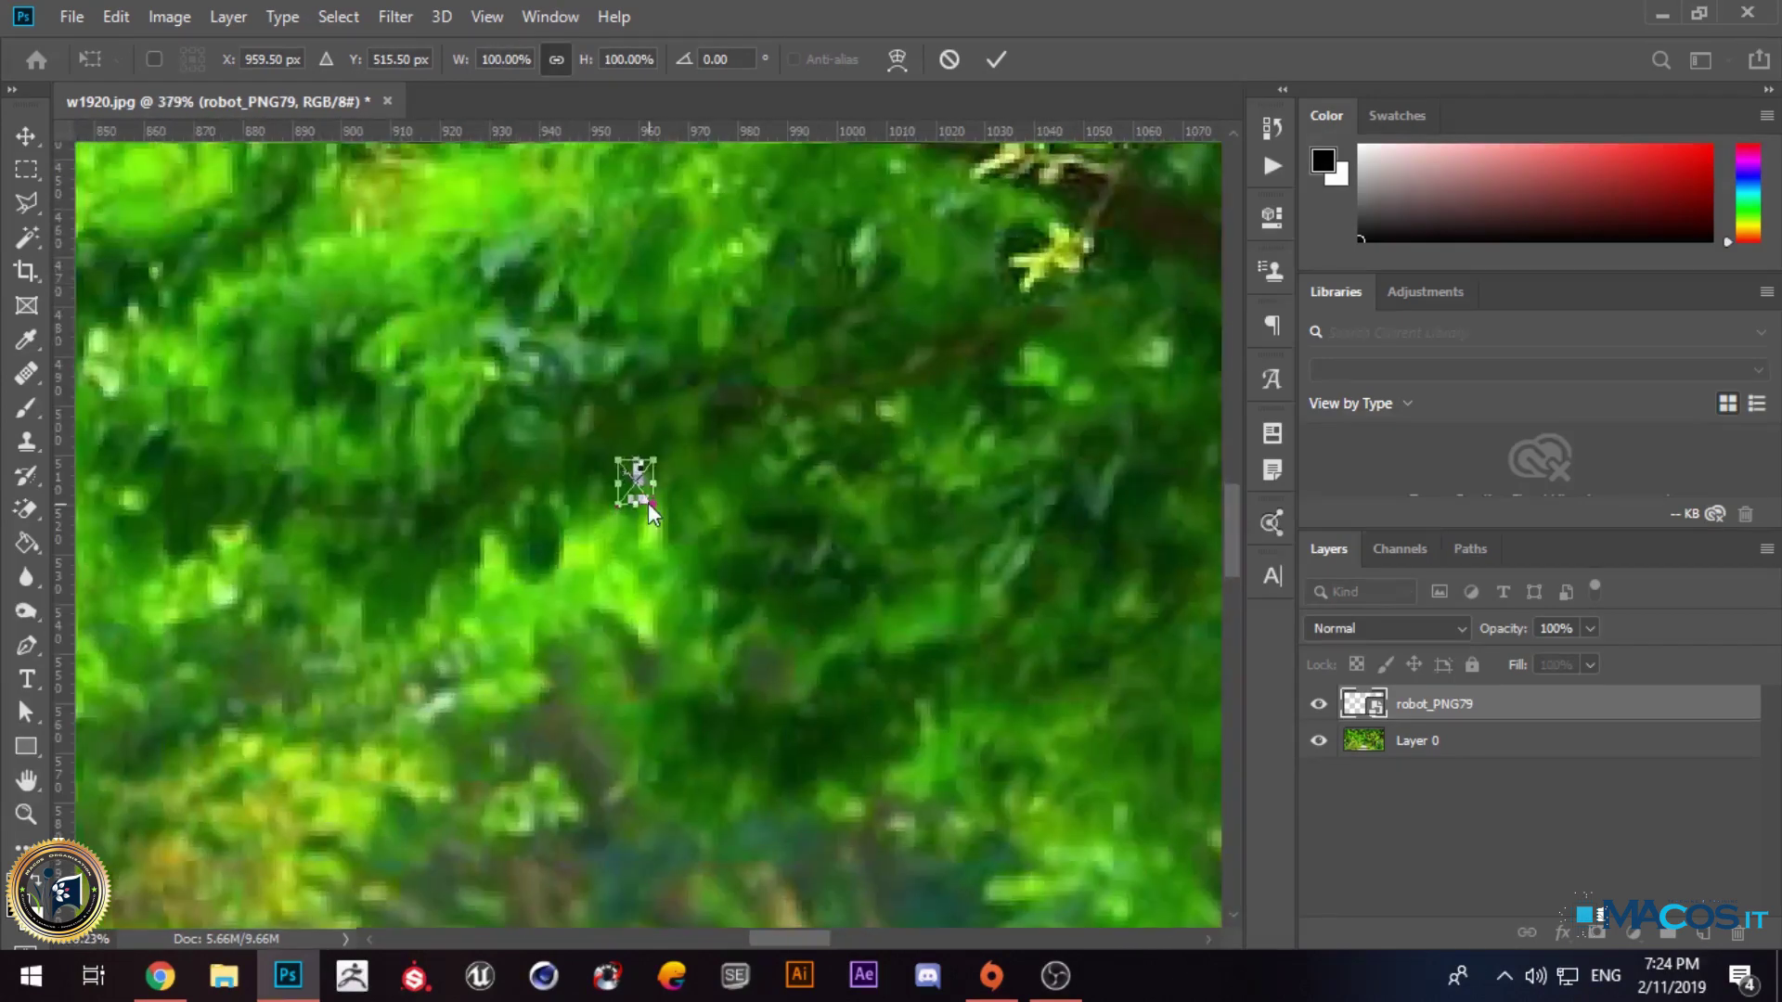
pyautogui.moveTo(656, 512); pyautogui.dragTo(828, 676)
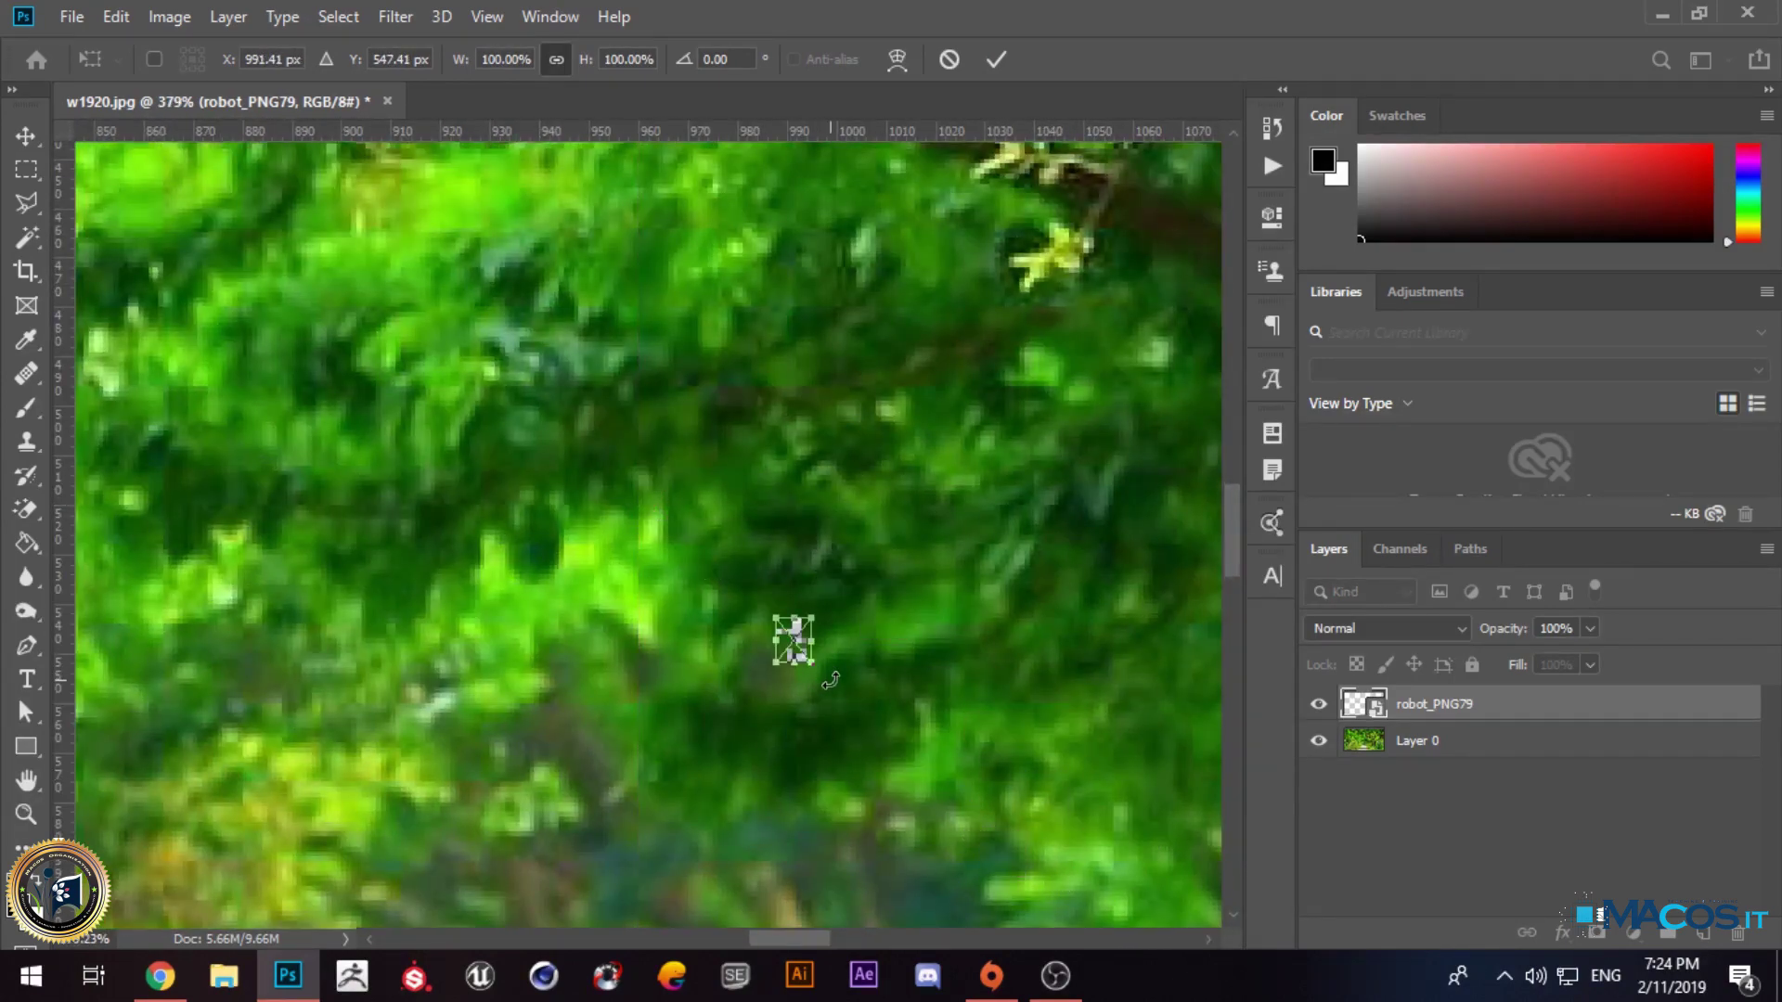
pyautogui.press('Escape')
pyautogui.press('Delete')
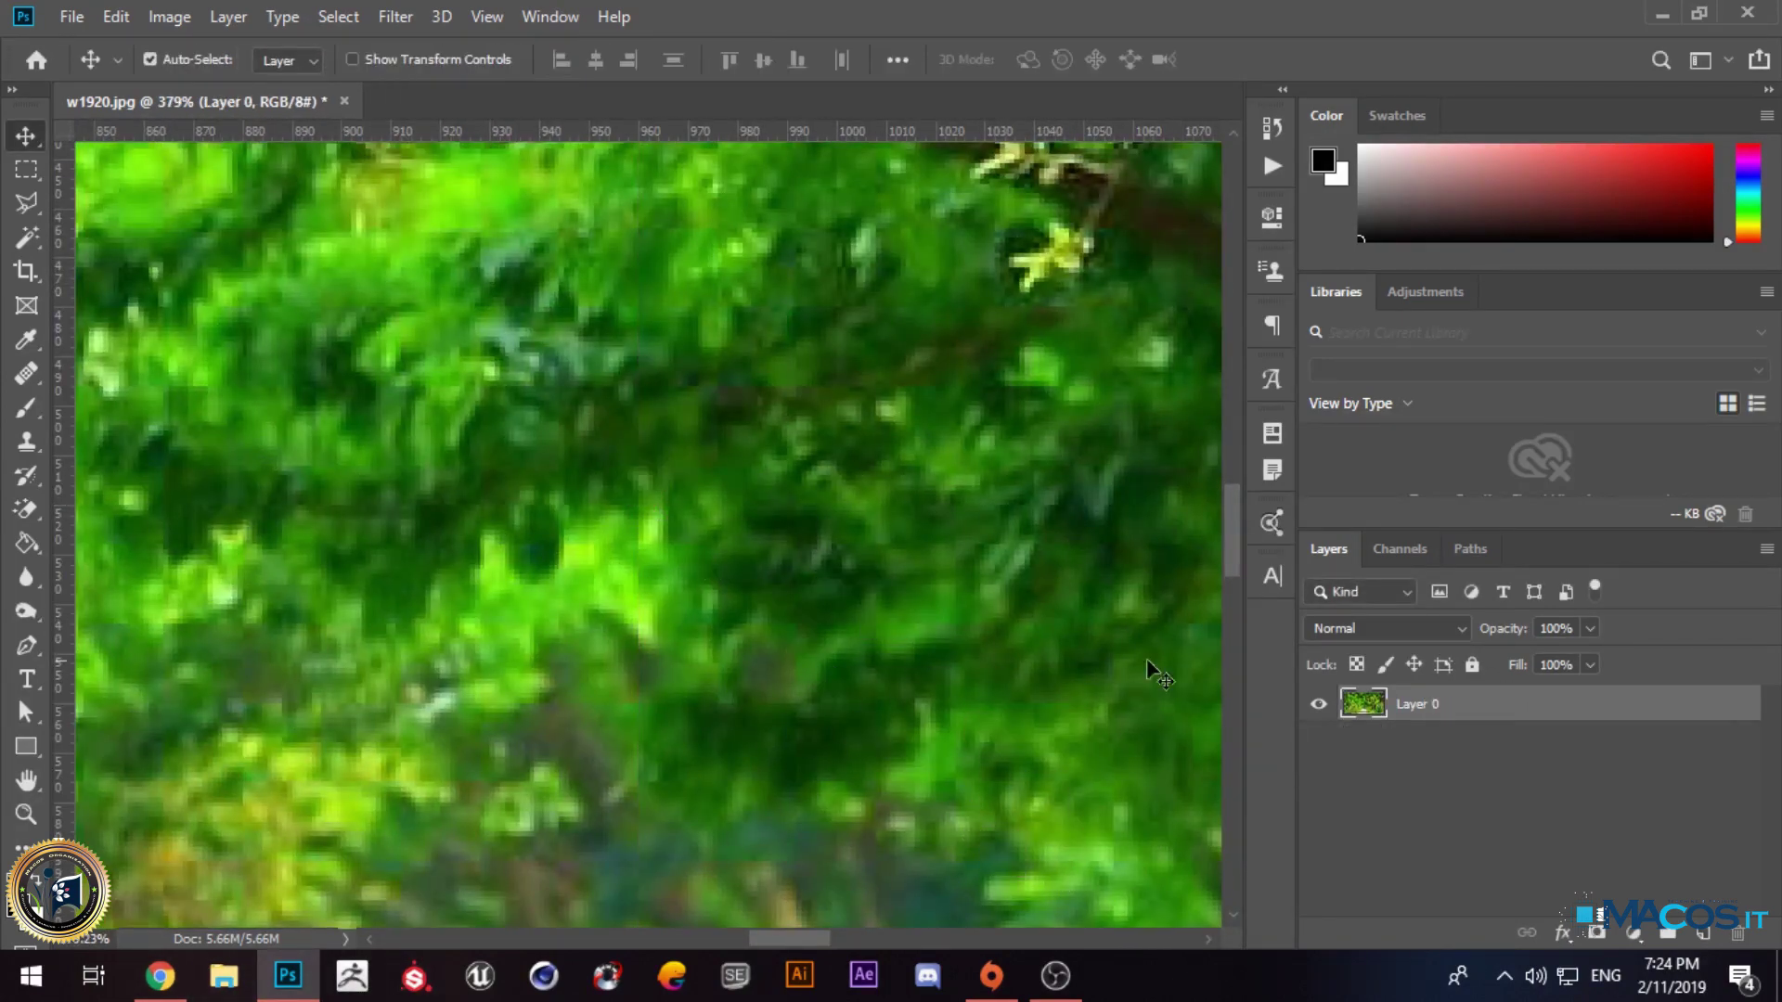
# Step: Open the robot_PNG79 image from the Desktop as its own document
pyautogui.click(160, 974)
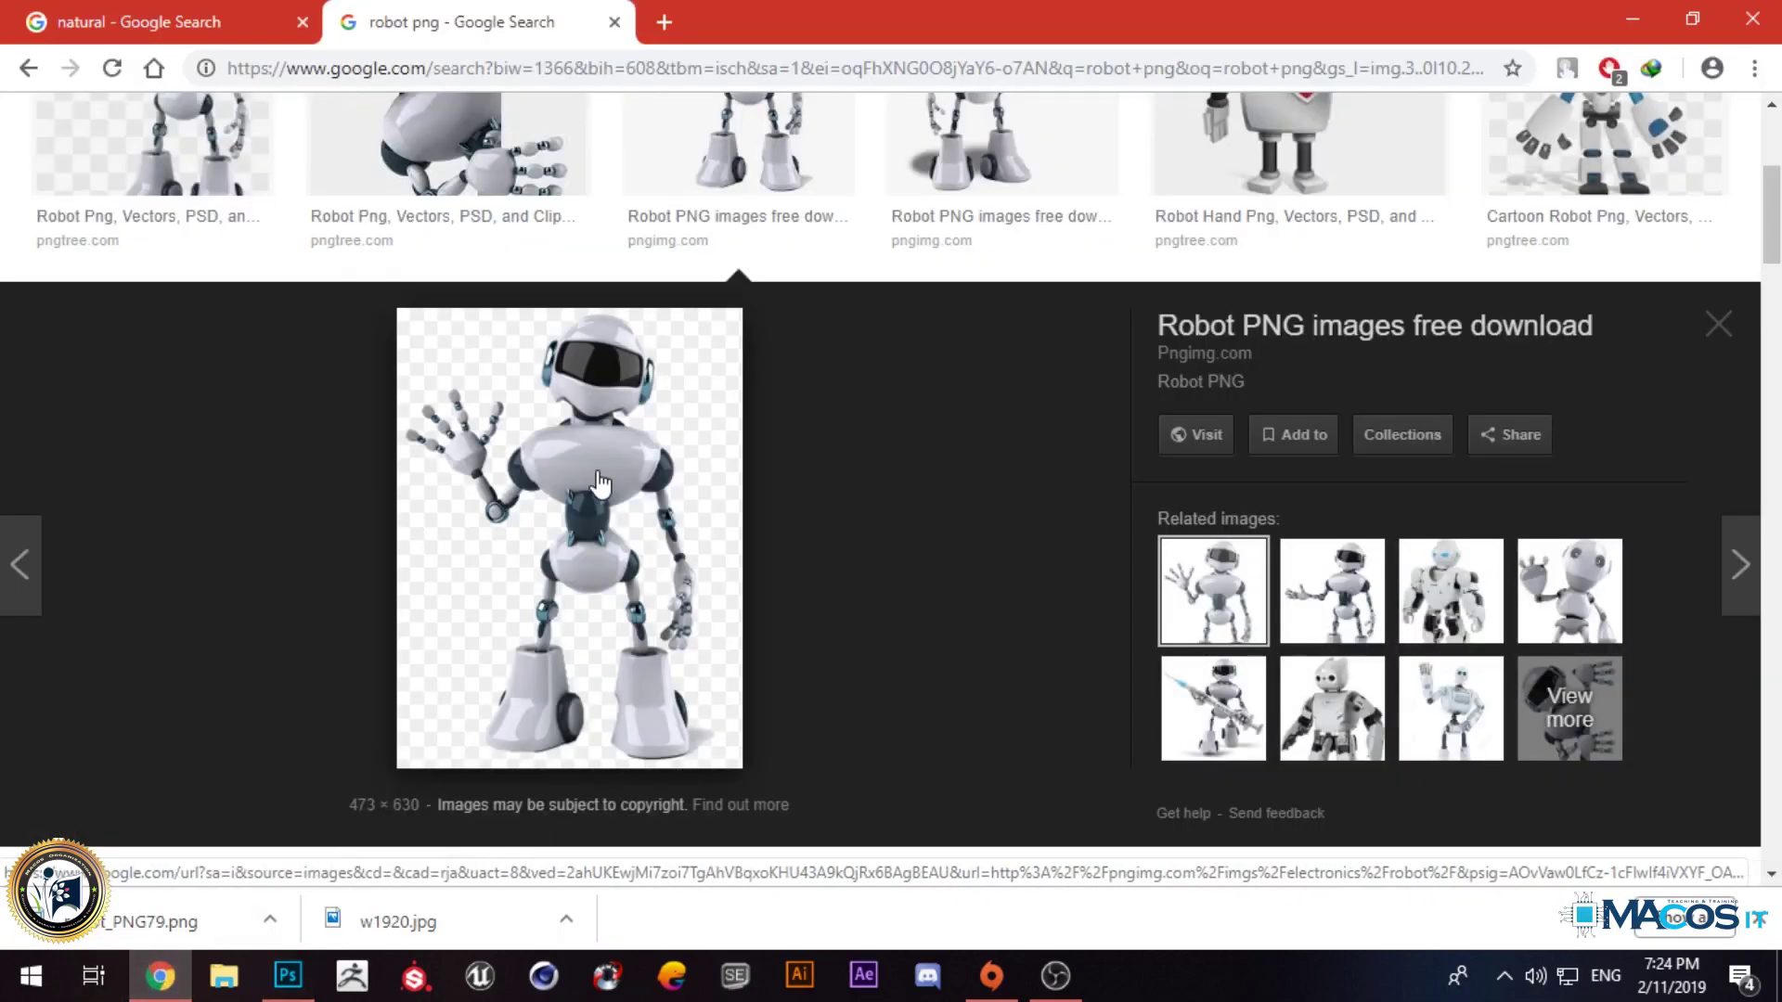
pyautogui.click(288, 975)
pyautogui.click(72, 17)
pyautogui.click(115, 82)
pyautogui.scroll(-3, 517, 339)
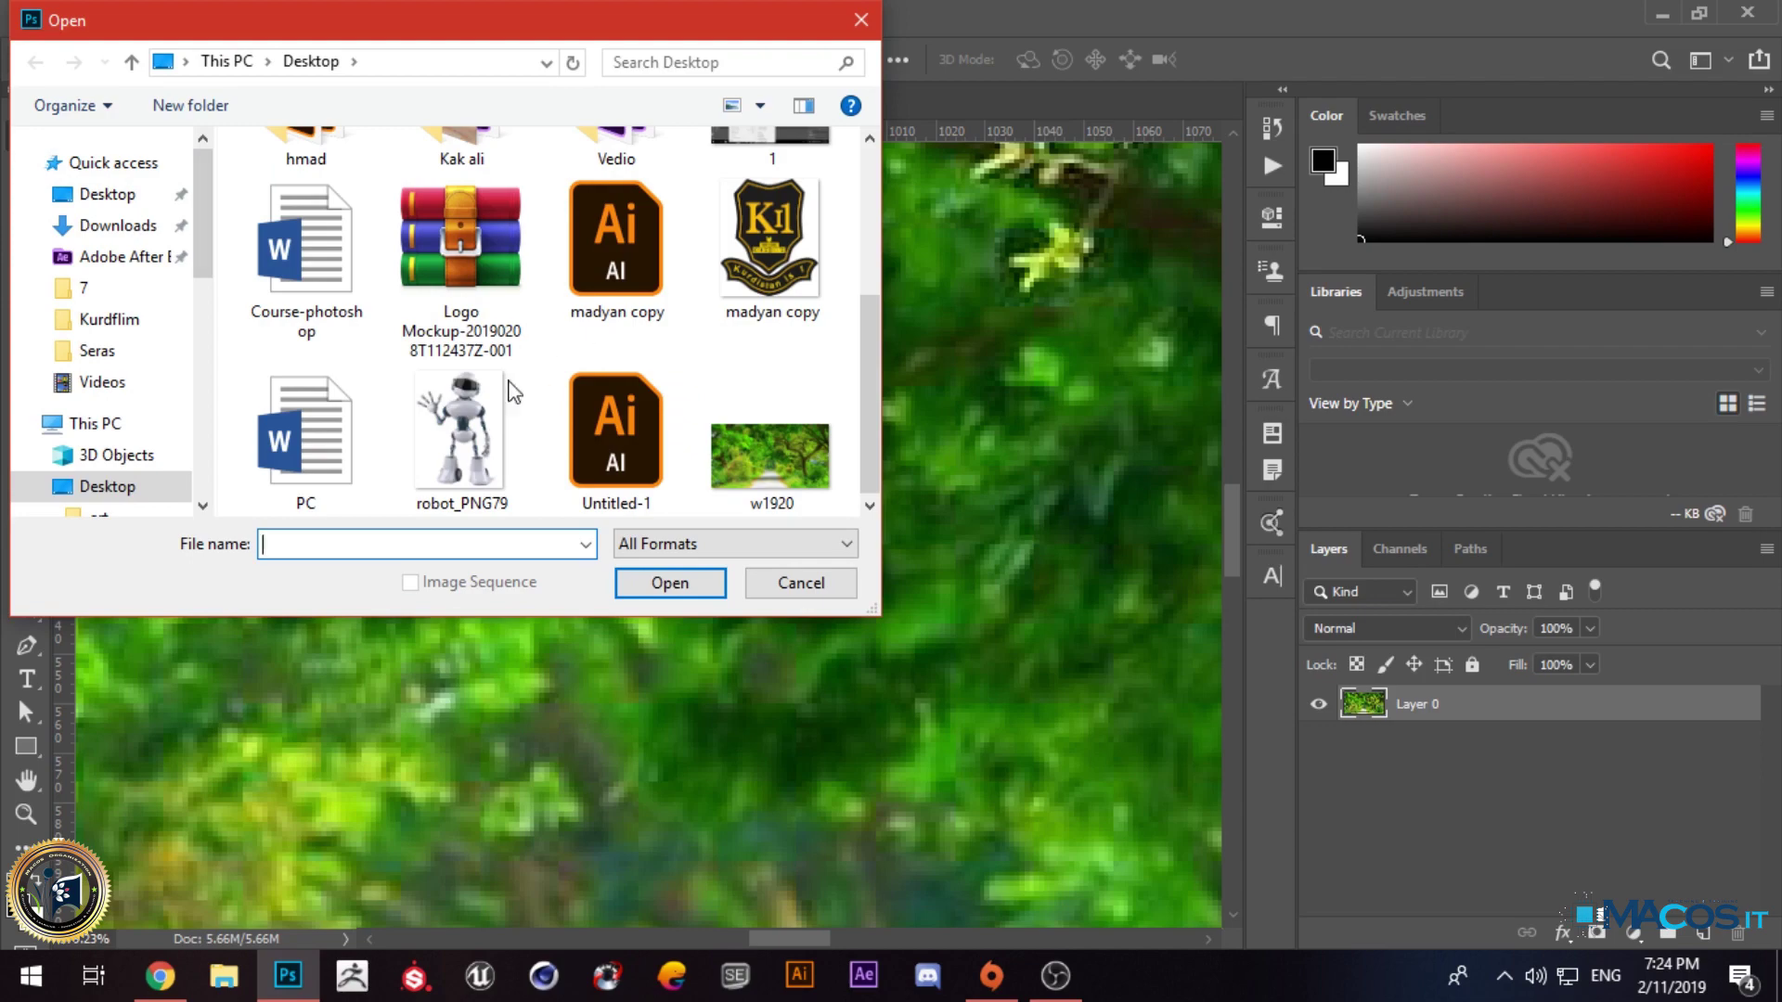
pyautogui.doubleClick(520, 413)
# Step: Copy the robot into the w1920 road picture, delete the duplicate robot layer and stand the remaining robot on the road
pyautogui.moveTo(543, 422); pyautogui.dragTo(634, 634)
pyautogui.scroll(-8, 650, 434)
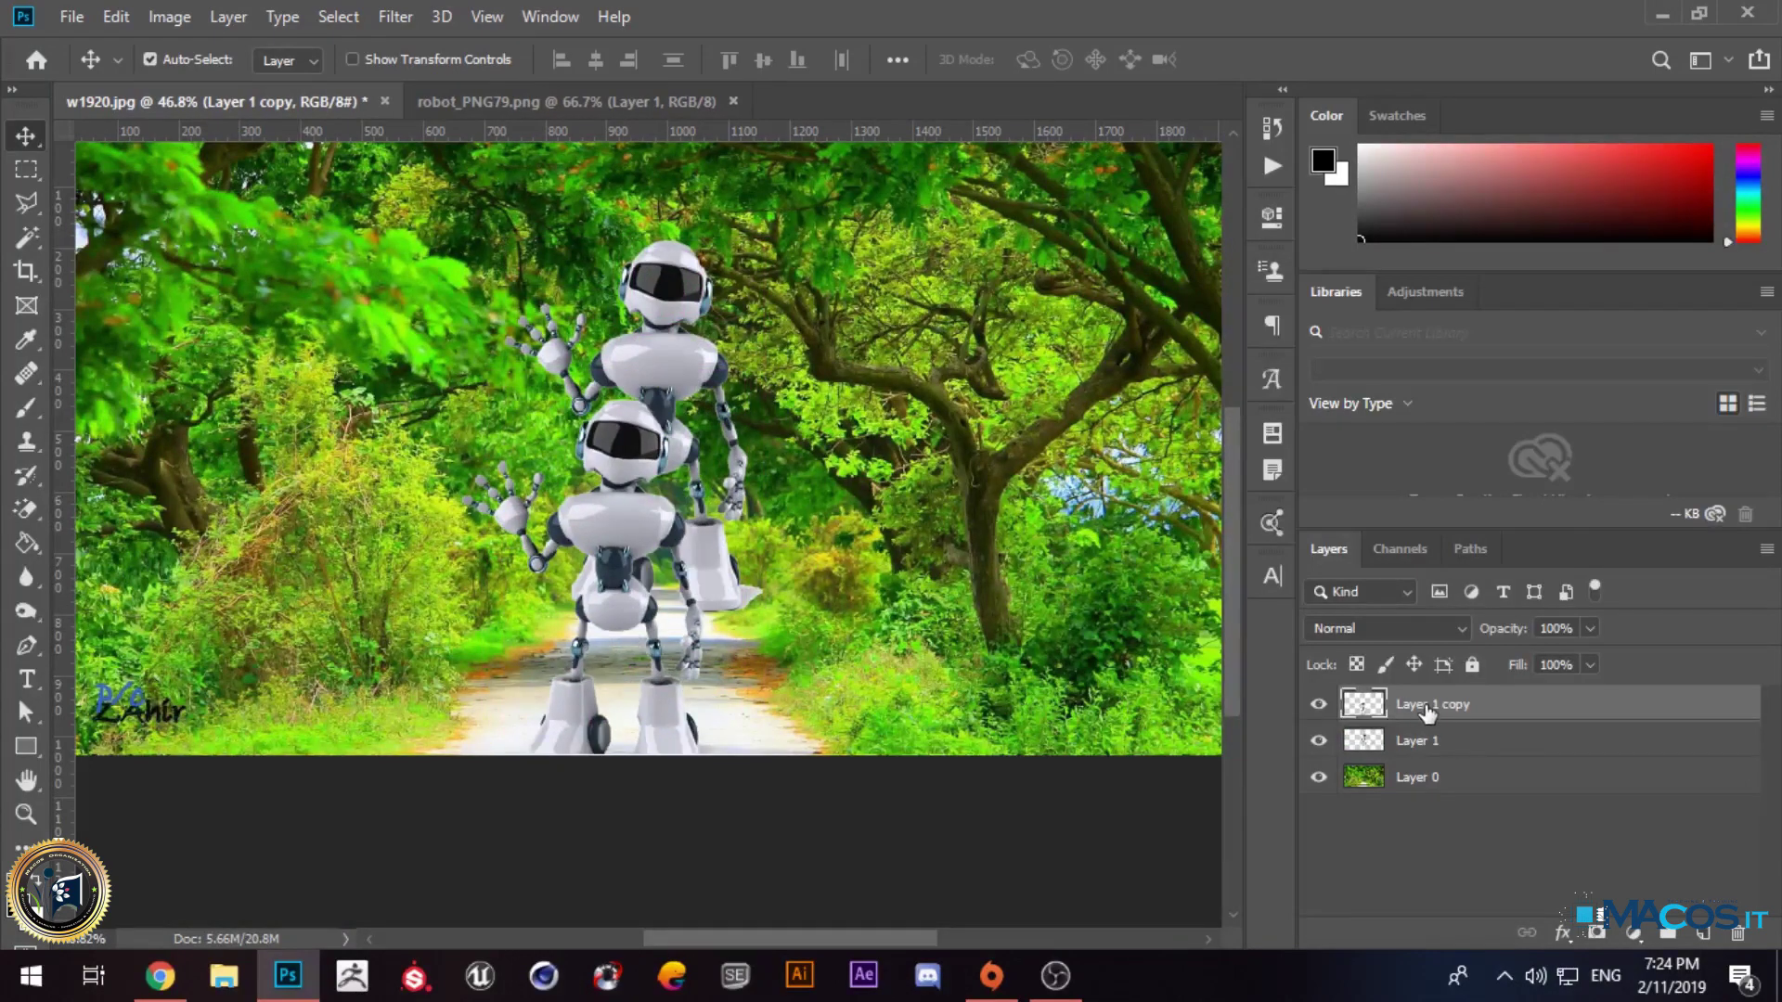
pyautogui.press('Delete')
pyautogui.moveTo(675, 437); pyautogui.dragTo(637, 574)
pyautogui.scroll(3, 633, 780)
pyautogui.scroll(6, 804, 728)
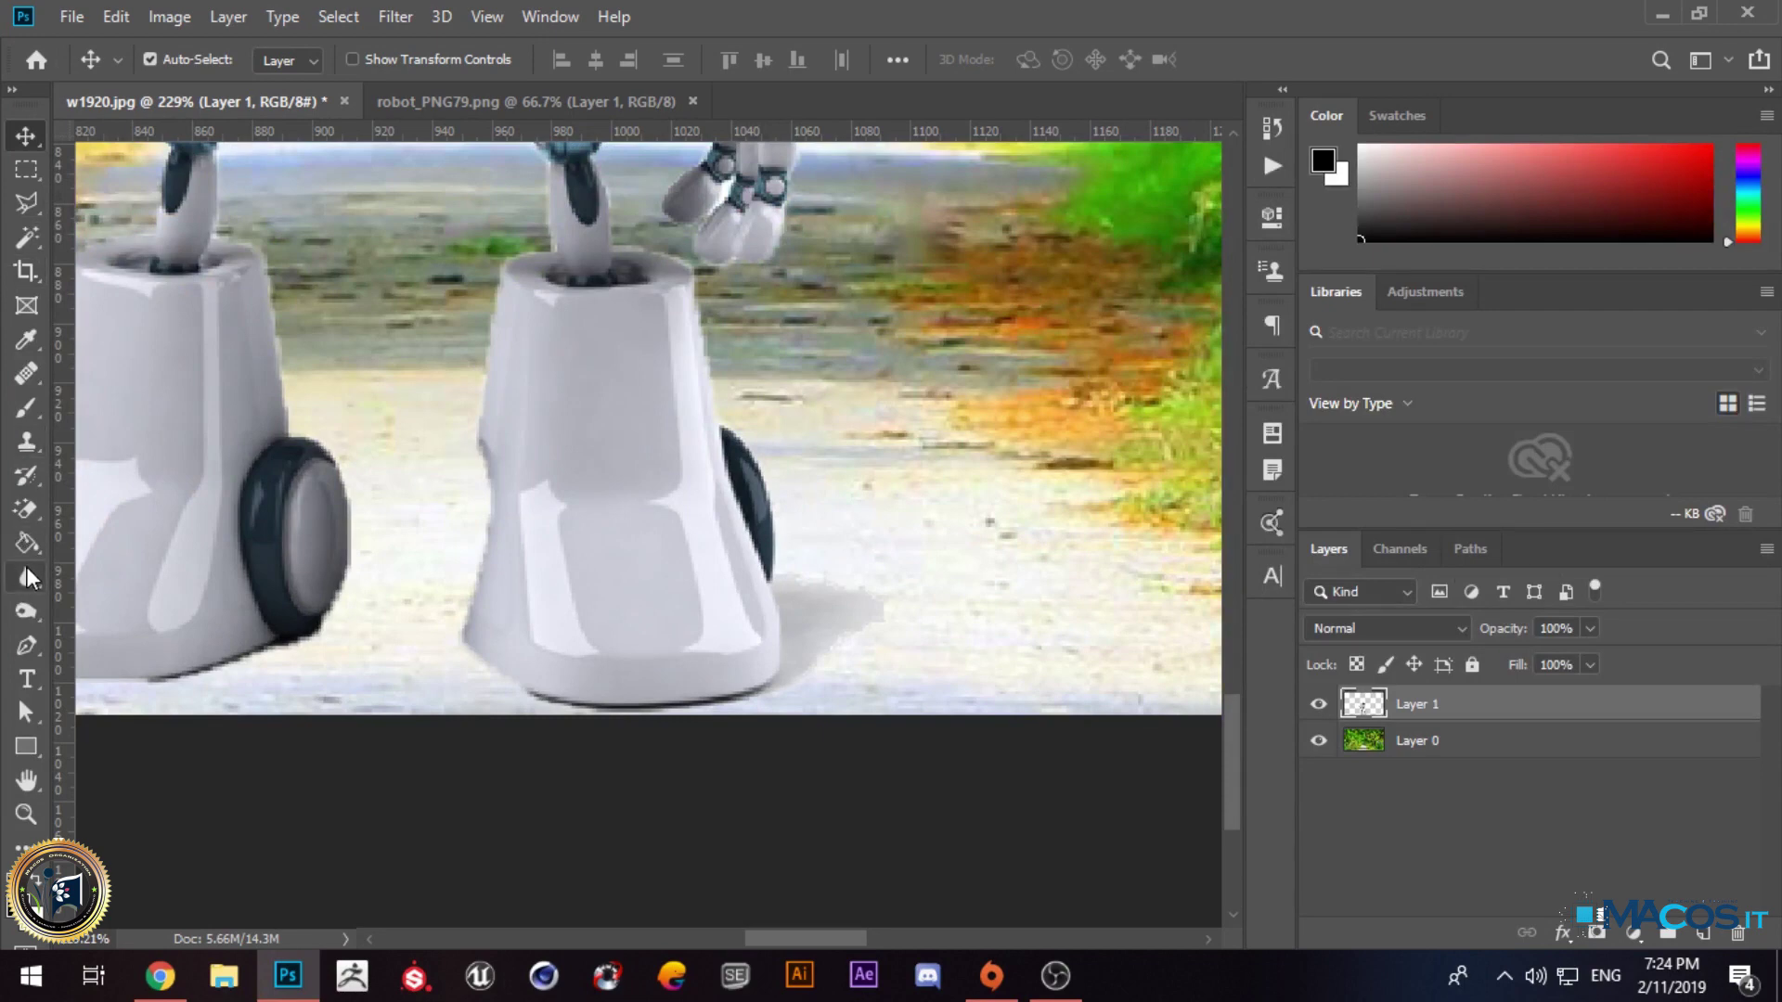
pyautogui.click(28, 441)
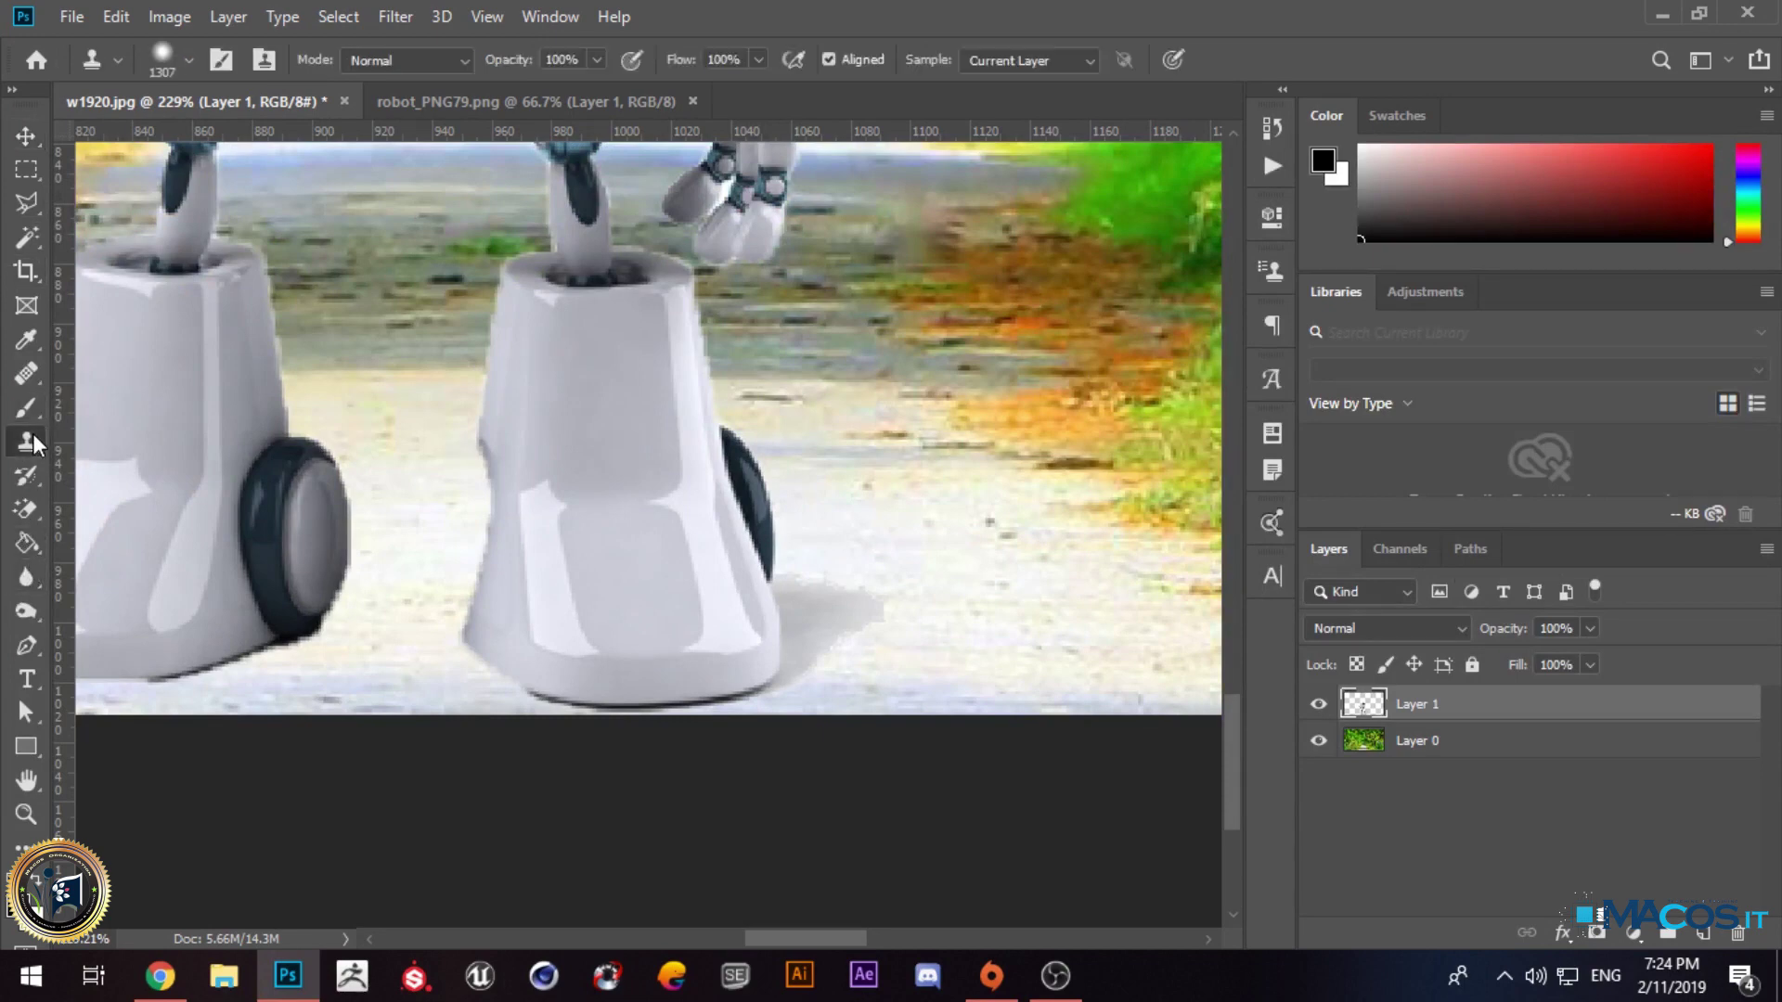
pyautogui.click(26, 508)
pyautogui.click(806, 617)
pyautogui.hotkey('ctrl', 'z')
# Step: Erase the grey shadow beside the robot's foot using the Eraser Tool with a hard round 22 px brush
pyautogui.rightClick(36, 518)
pyautogui.click(135, 509)
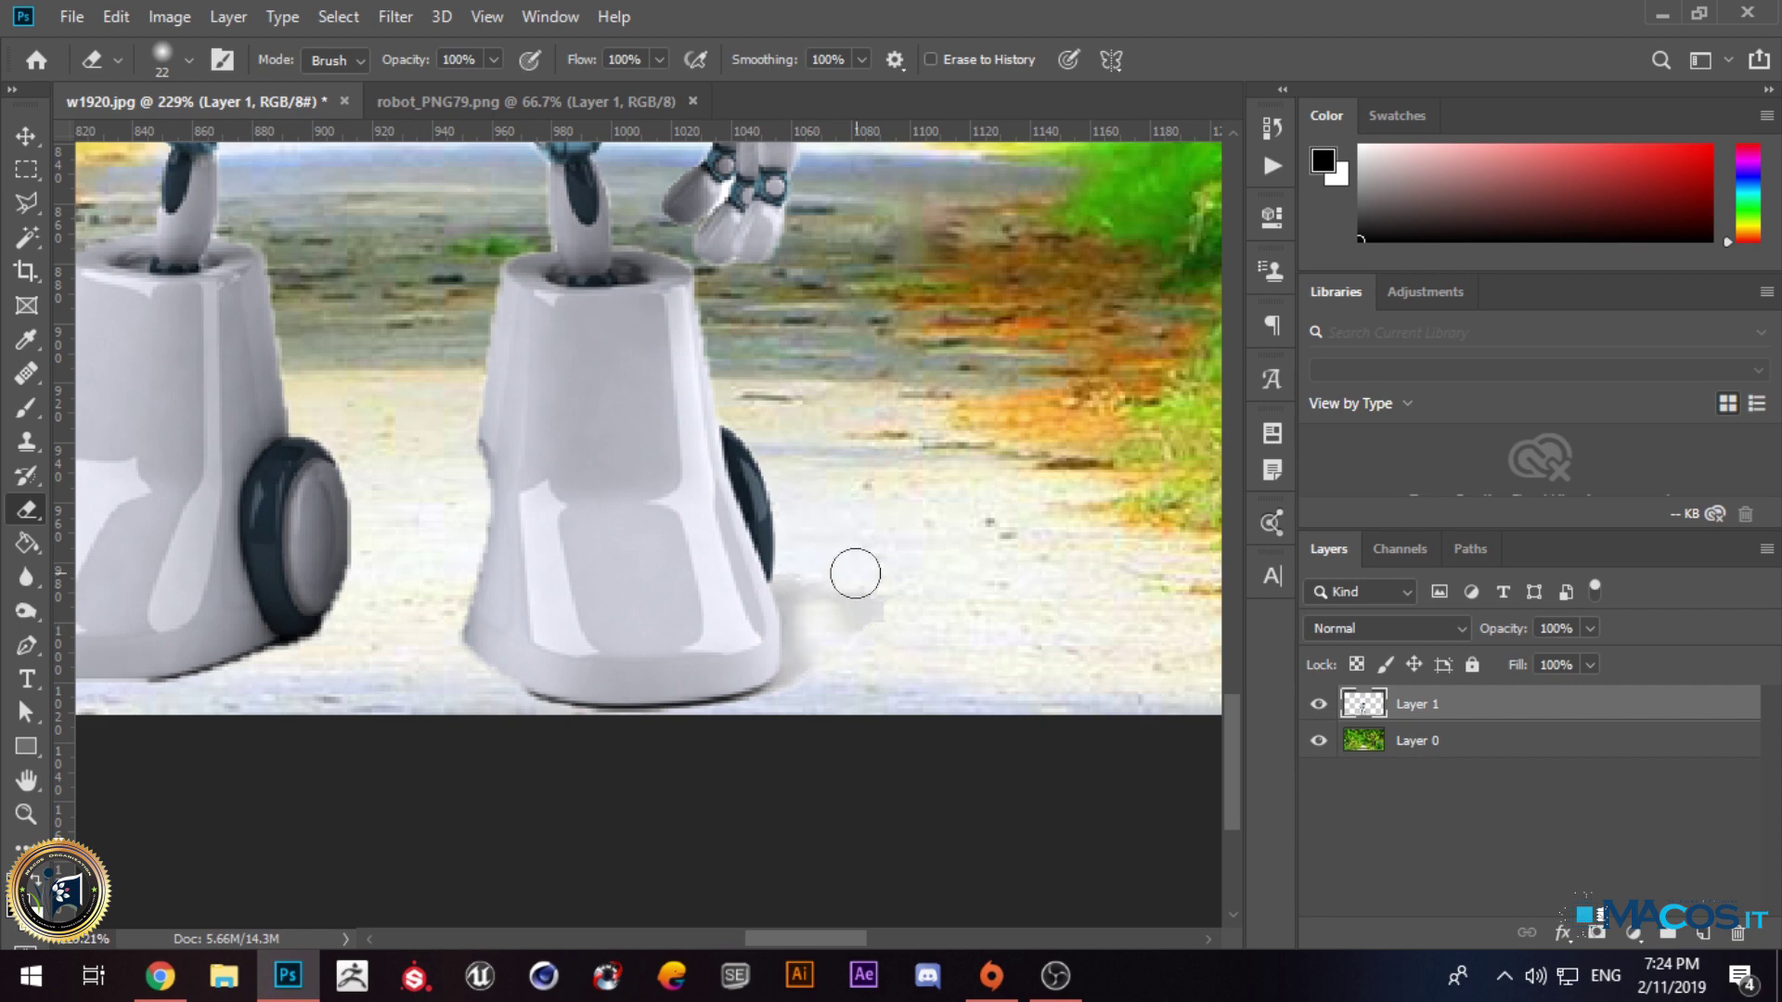
pyautogui.click(188, 59)
pyautogui.click(138, 256)
pyautogui.moveTo(853, 579)
pyautogui.mouseDown()
pyautogui.moveTo(816, 575)
pyautogui.moveTo(817, 649)
pyautogui.moveTo(807, 562)
pyautogui.mouseUp()
pyautogui.scroll(-10, 806, 563)
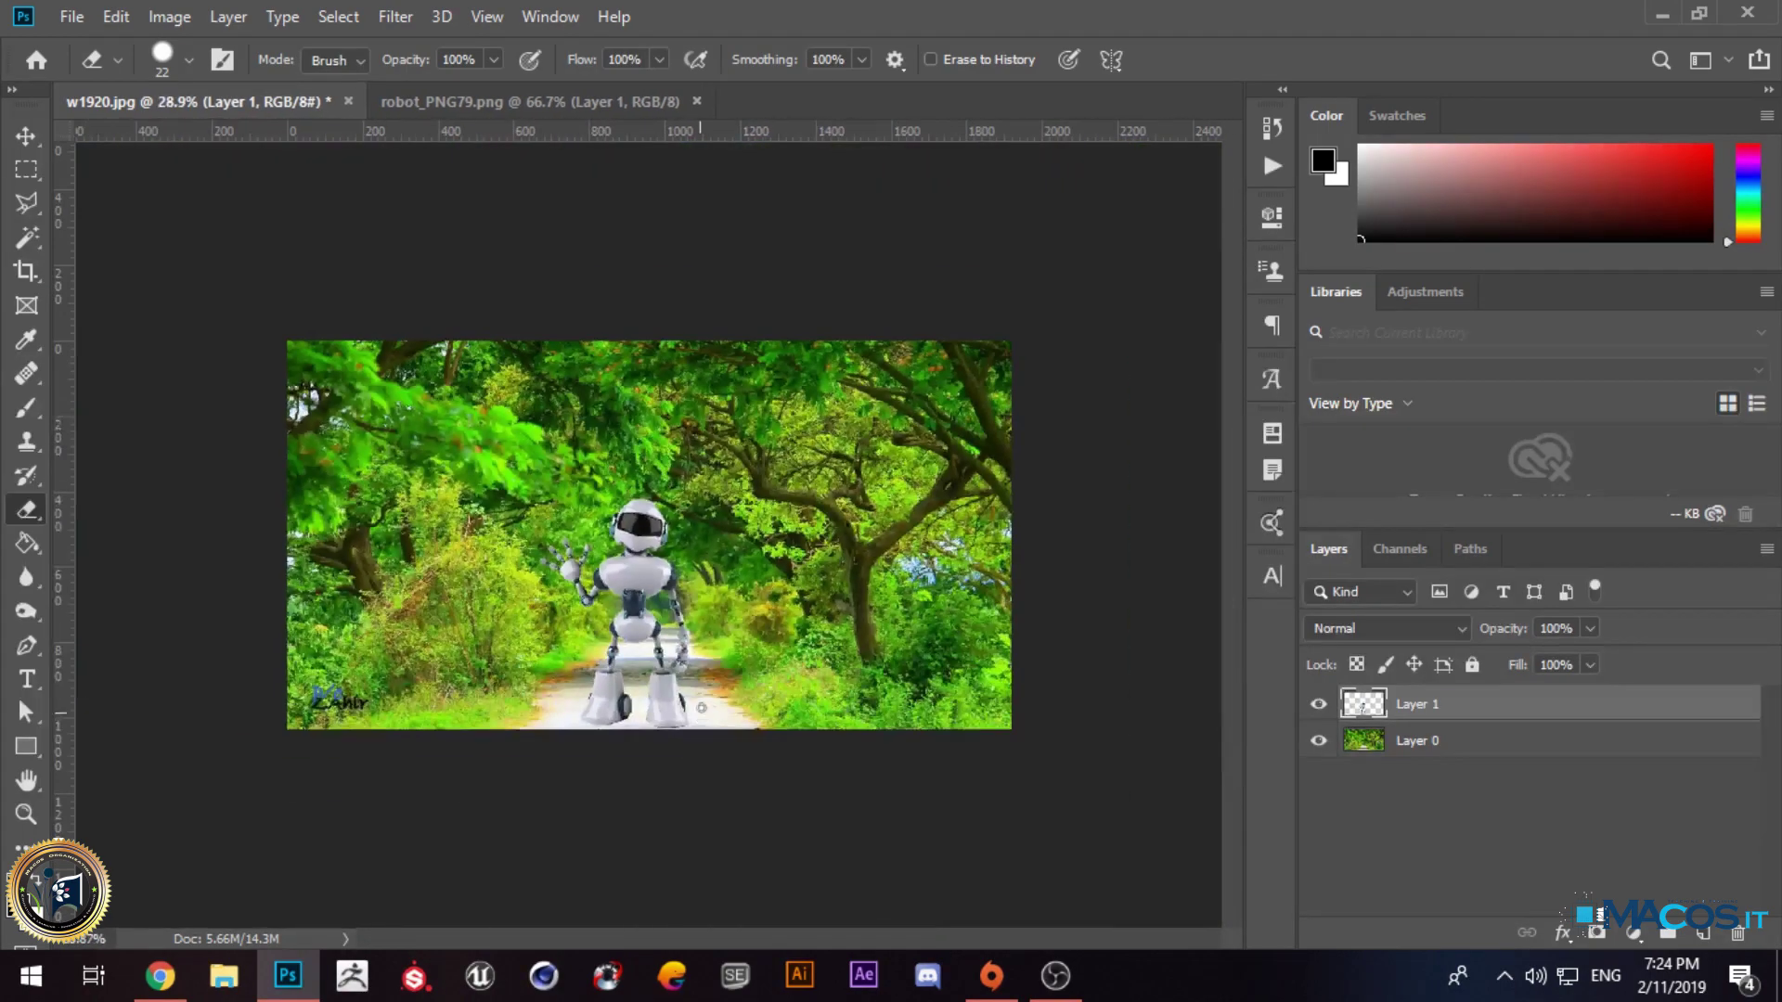
# Step: Scale the robot down with Free Transform to suit the size of the road
pyautogui.press('v')
pyautogui.scroll(2, 583, 681)
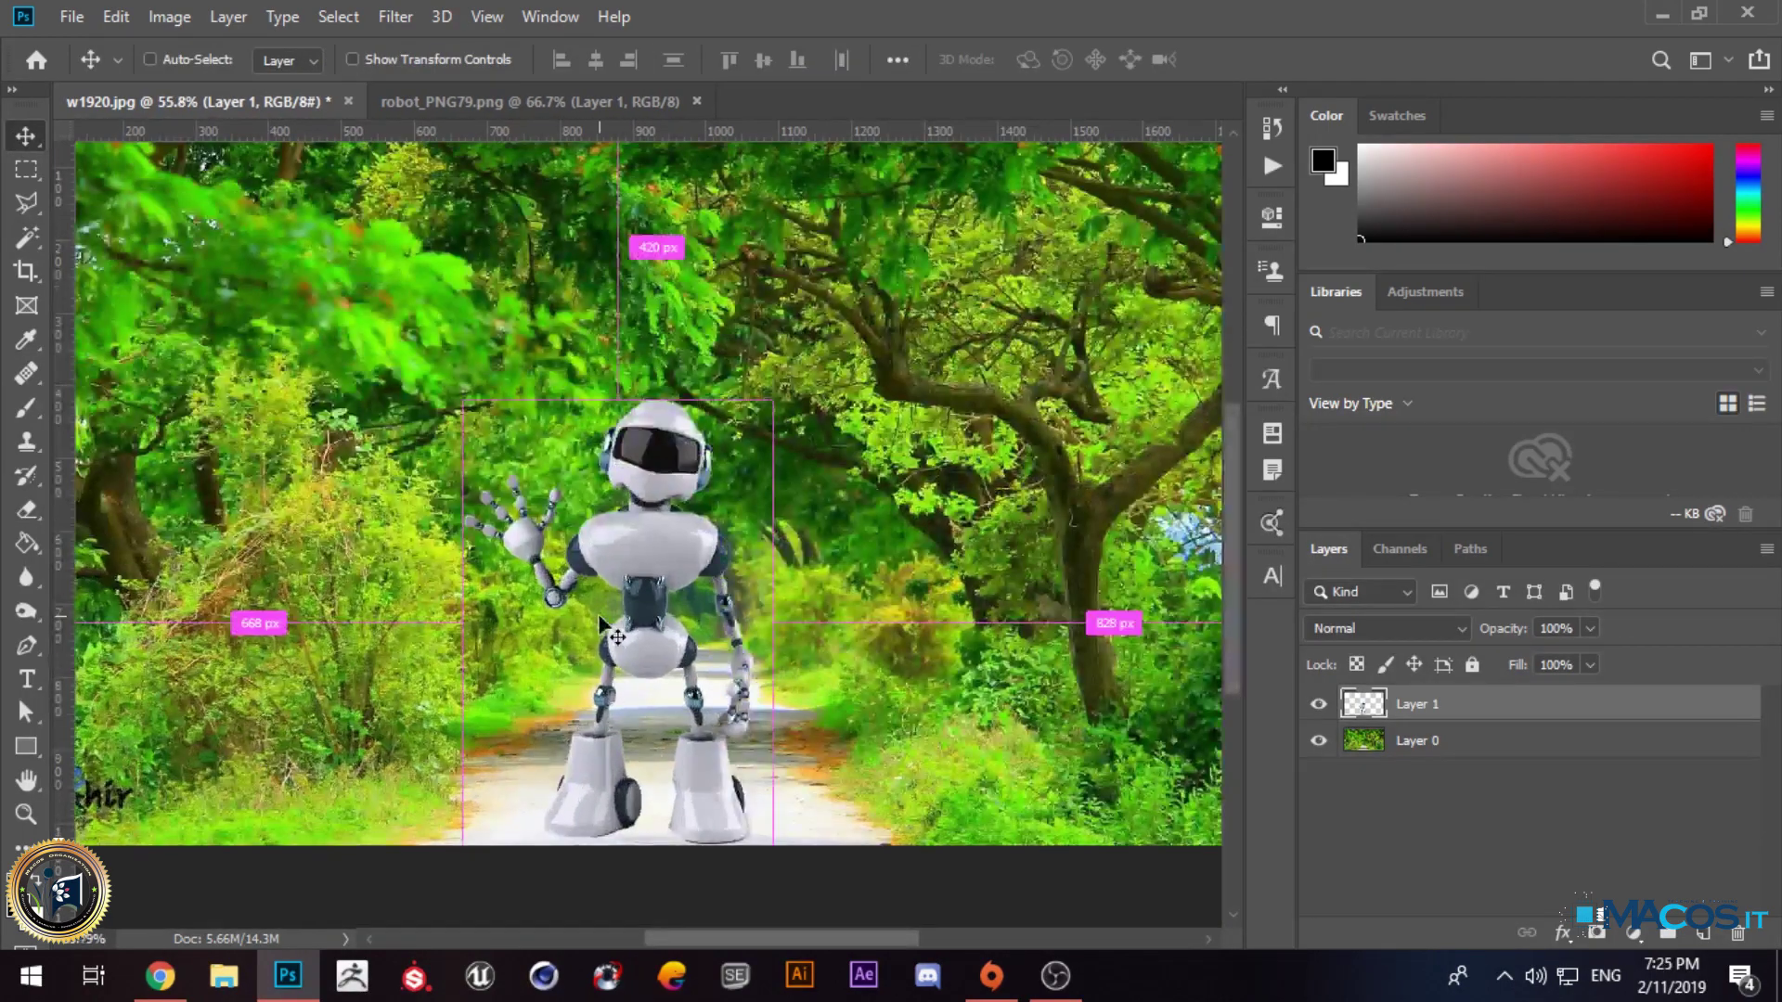
pyautogui.hotkey('ctrl', 't')
pyautogui.moveTo(771, 402); pyautogui.dragTo(676, 518)
pyautogui.hotkey('ctrl', 'z')
pyautogui.moveTo(764, 397); pyautogui.dragTo(613, 562)
pyautogui.press('Return')
# Step: Move the scaled-down robot to the middle of the road
pyautogui.moveTo(591, 713); pyautogui.dragTo(676, 694)
pyautogui.scroll(-5, 664, 634)
pyautogui.scroll(2, 627, 784)
pyautogui.scroll(2, 628, 787)
pyautogui.scroll(-2, 627, 787)
pyautogui.scroll(3, 629, 775)
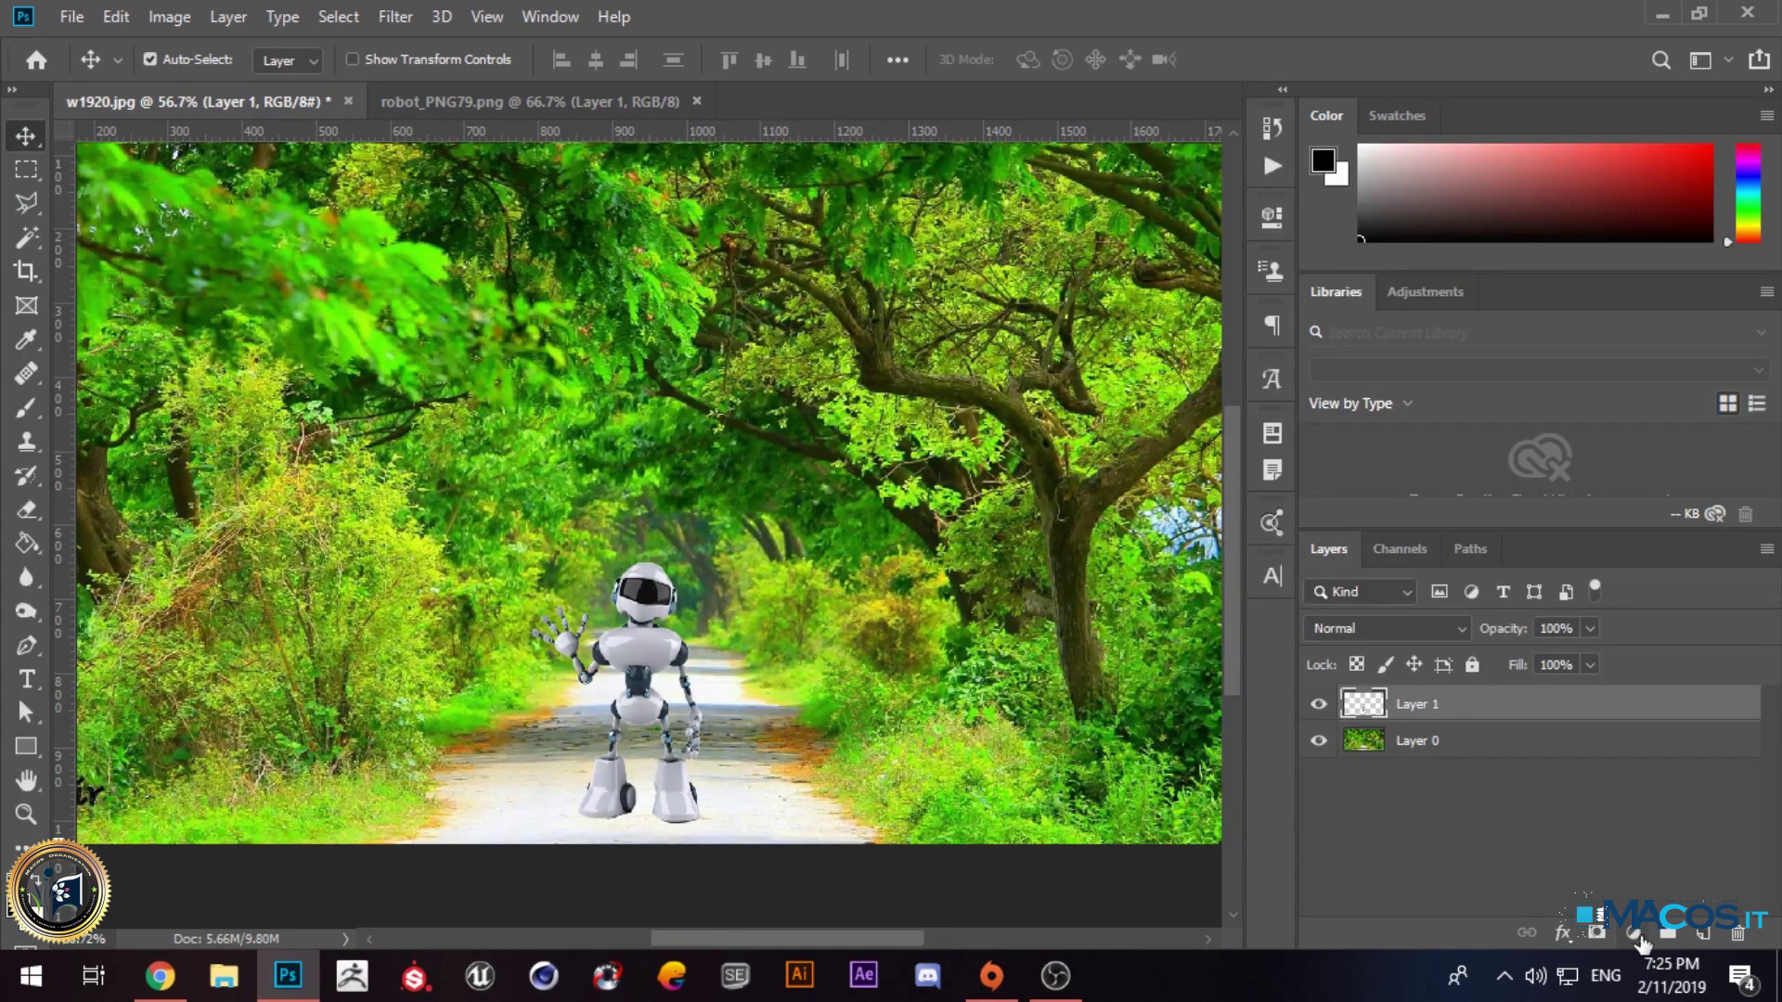
# Step: Add a Brightness/Contrast adjustment layer above the robot layer
pyautogui.click(283, 17)
pyautogui.moveTo(174, 23)
pyautogui.moveTo(253, 16)
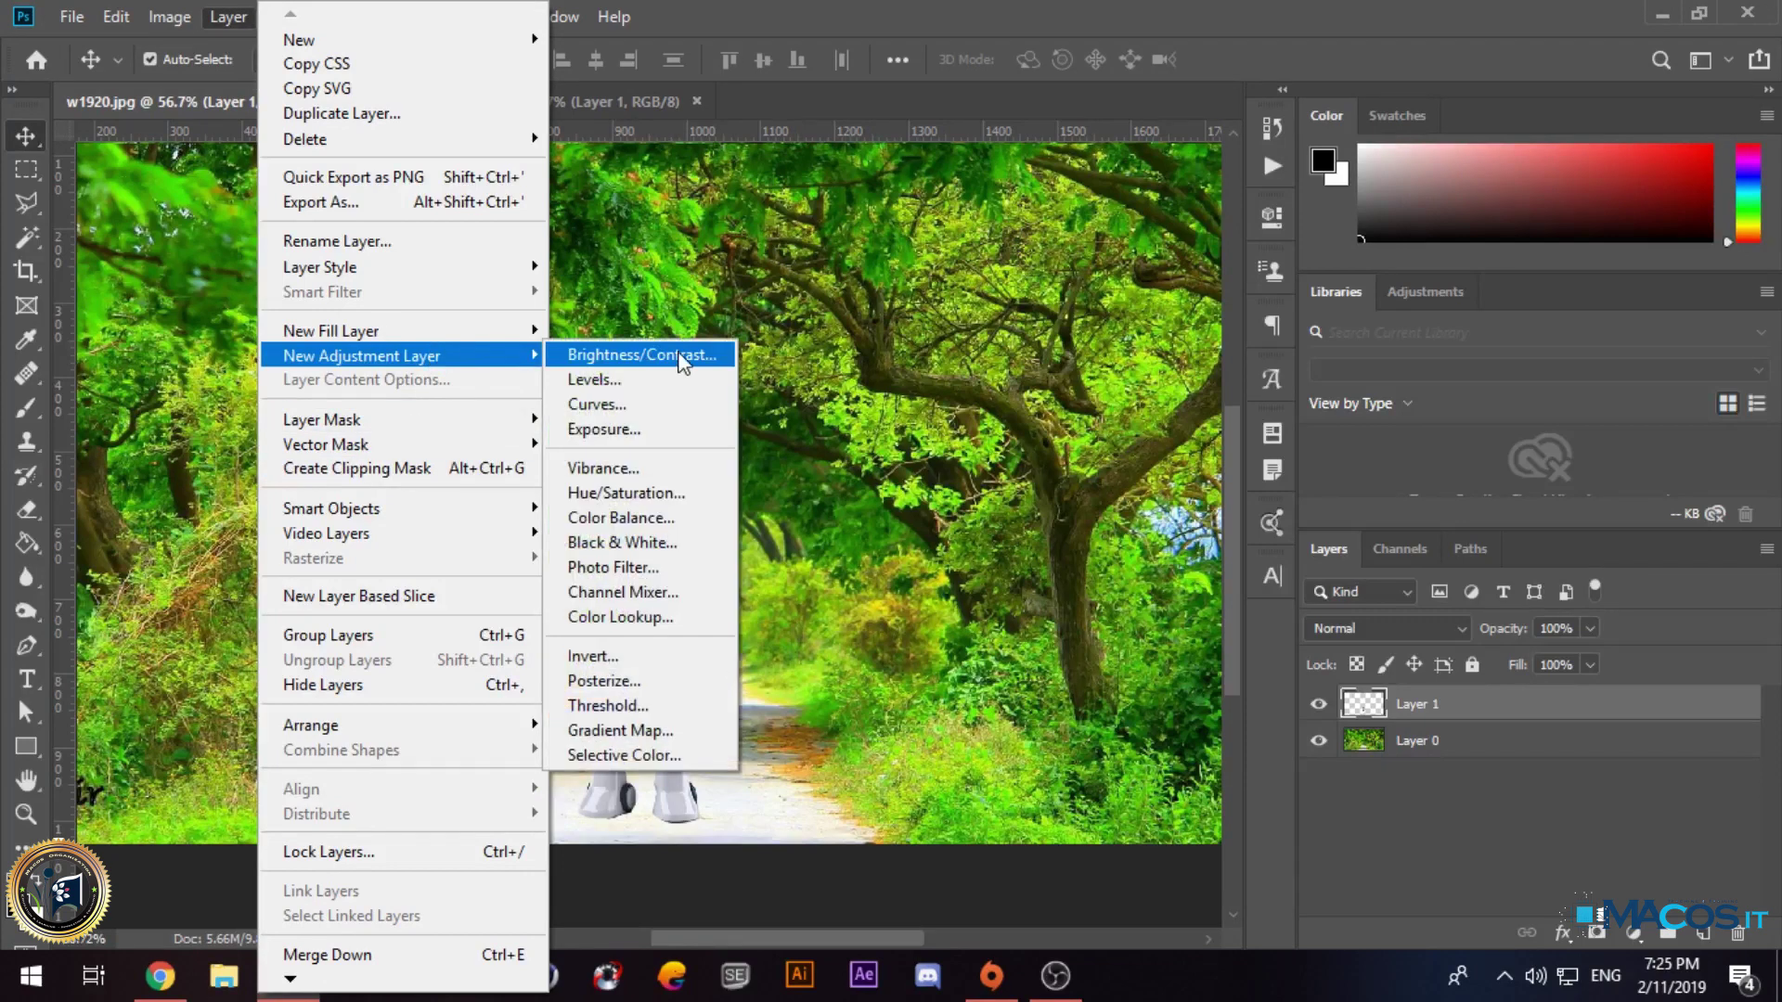
pyautogui.click(1634, 937)
pyautogui.click(1634, 938)
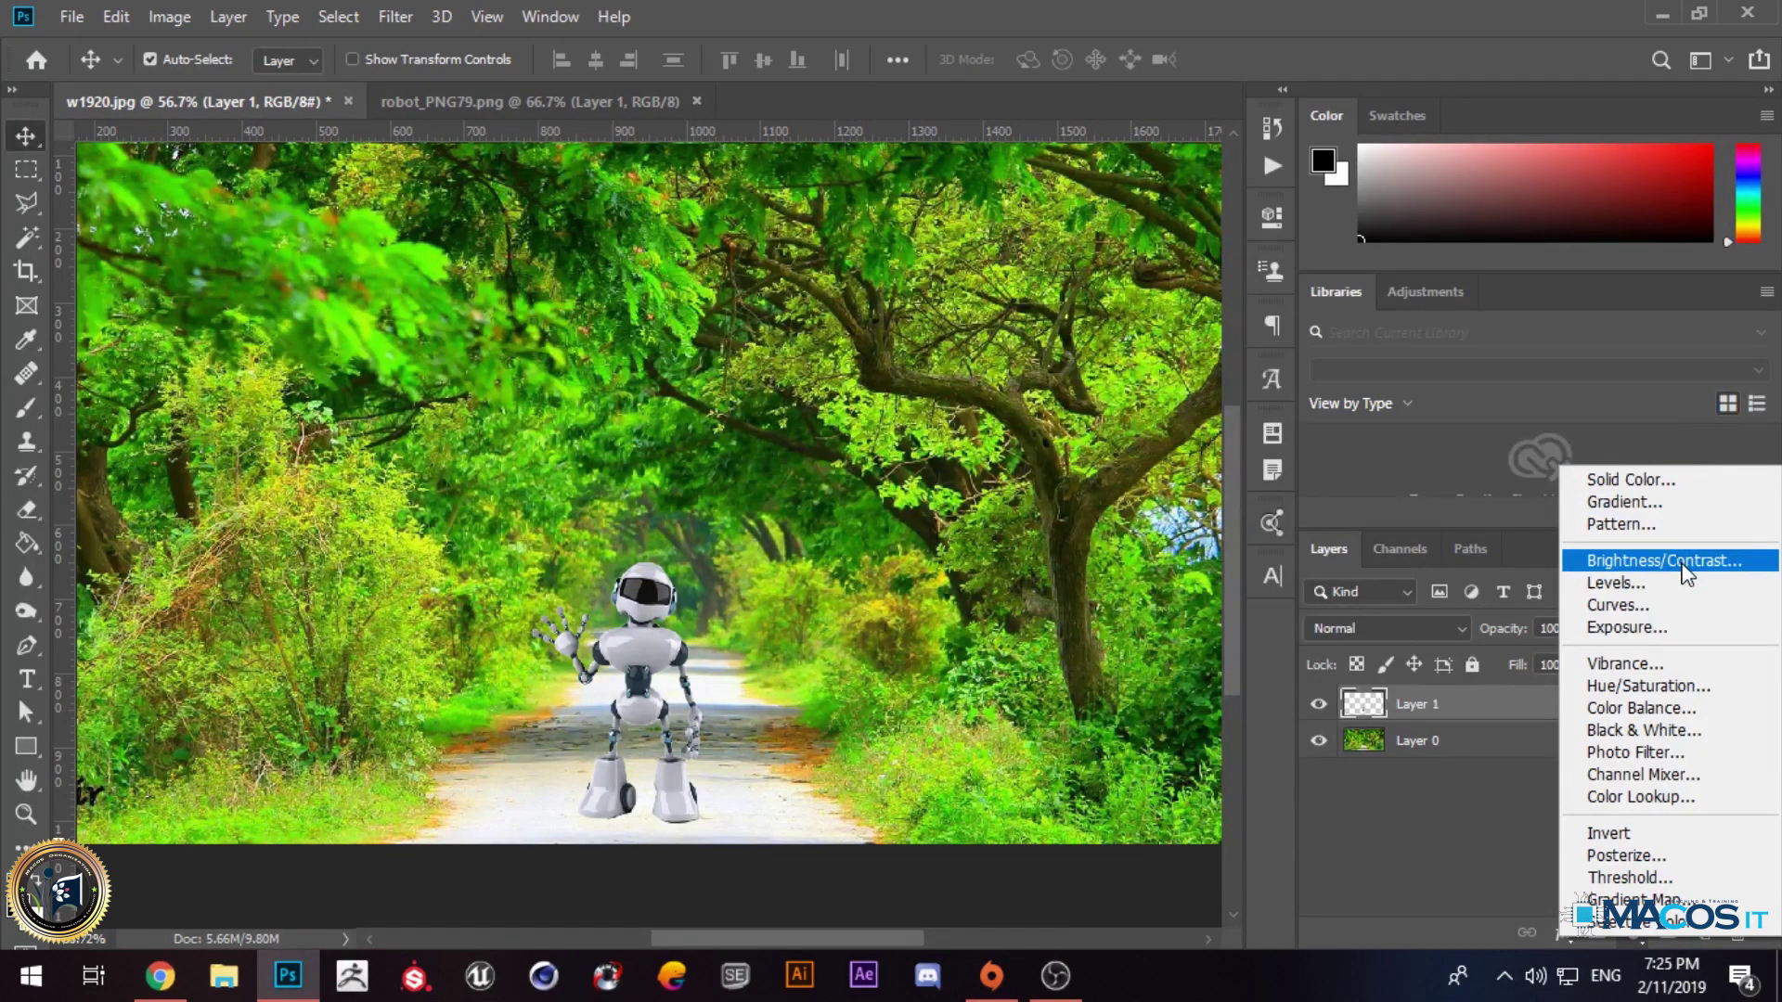
pyautogui.click(1706, 565)
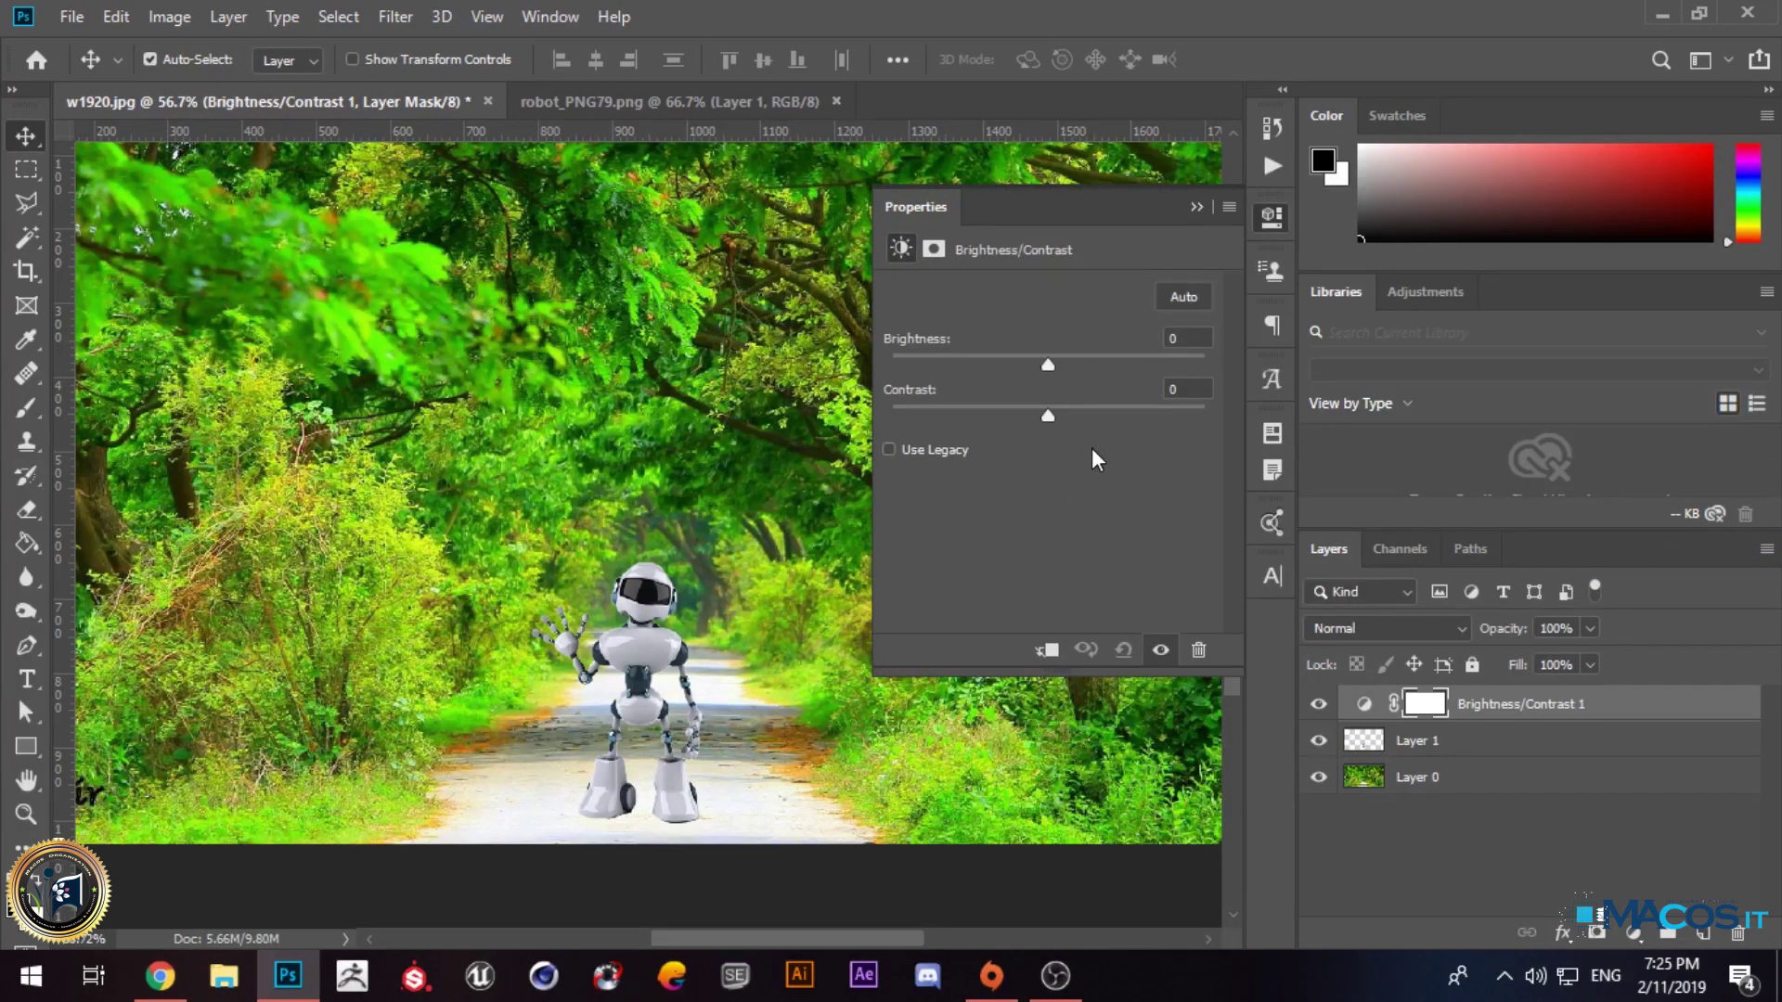
# Step: Try brightness 30 and -44, contrast 100, and brightness 102 with contrast 2 on the adjustment layer
pyautogui.moveTo(1048, 365)
pyautogui.mouseDown()
pyautogui.moveTo(1149, 362)
pyautogui.moveTo(1040, 366)
pyautogui.moveTo(1128, 370)
pyautogui.moveTo(1049, 369)
pyautogui.moveTo(1079, 364)
pyautogui.mouseUp()
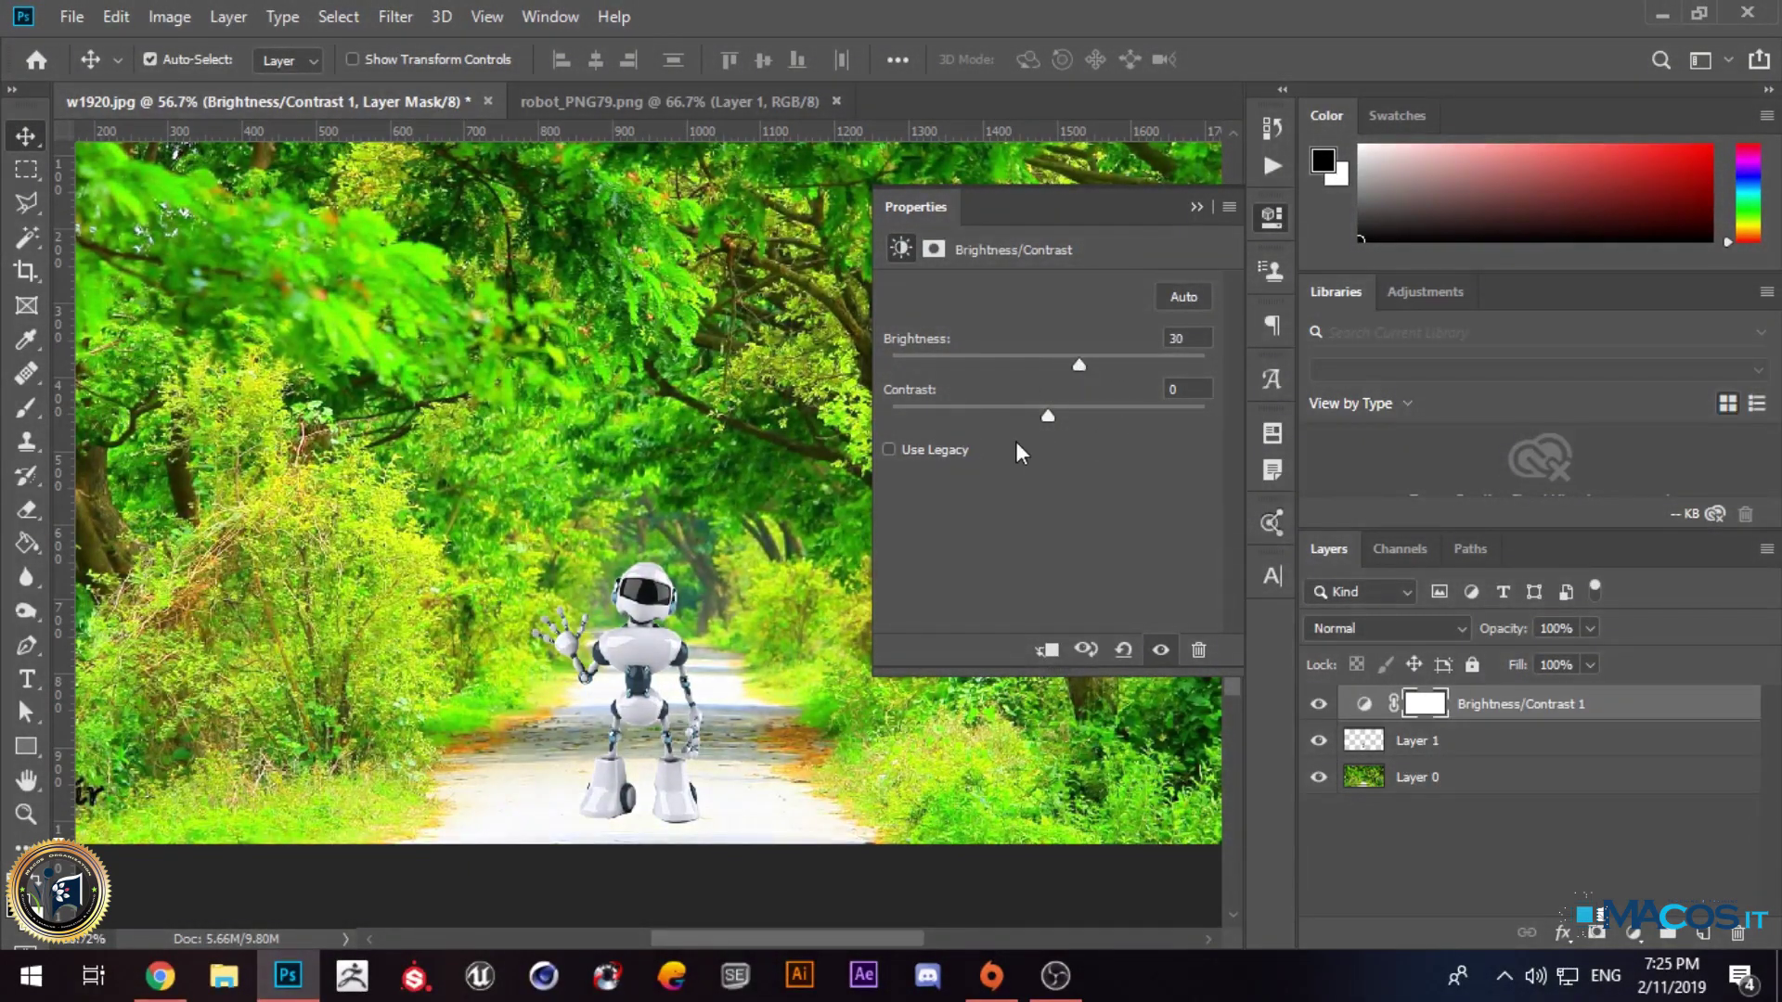
pyautogui.moveTo(1073, 361); pyautogui.dragTo(1008, 366)
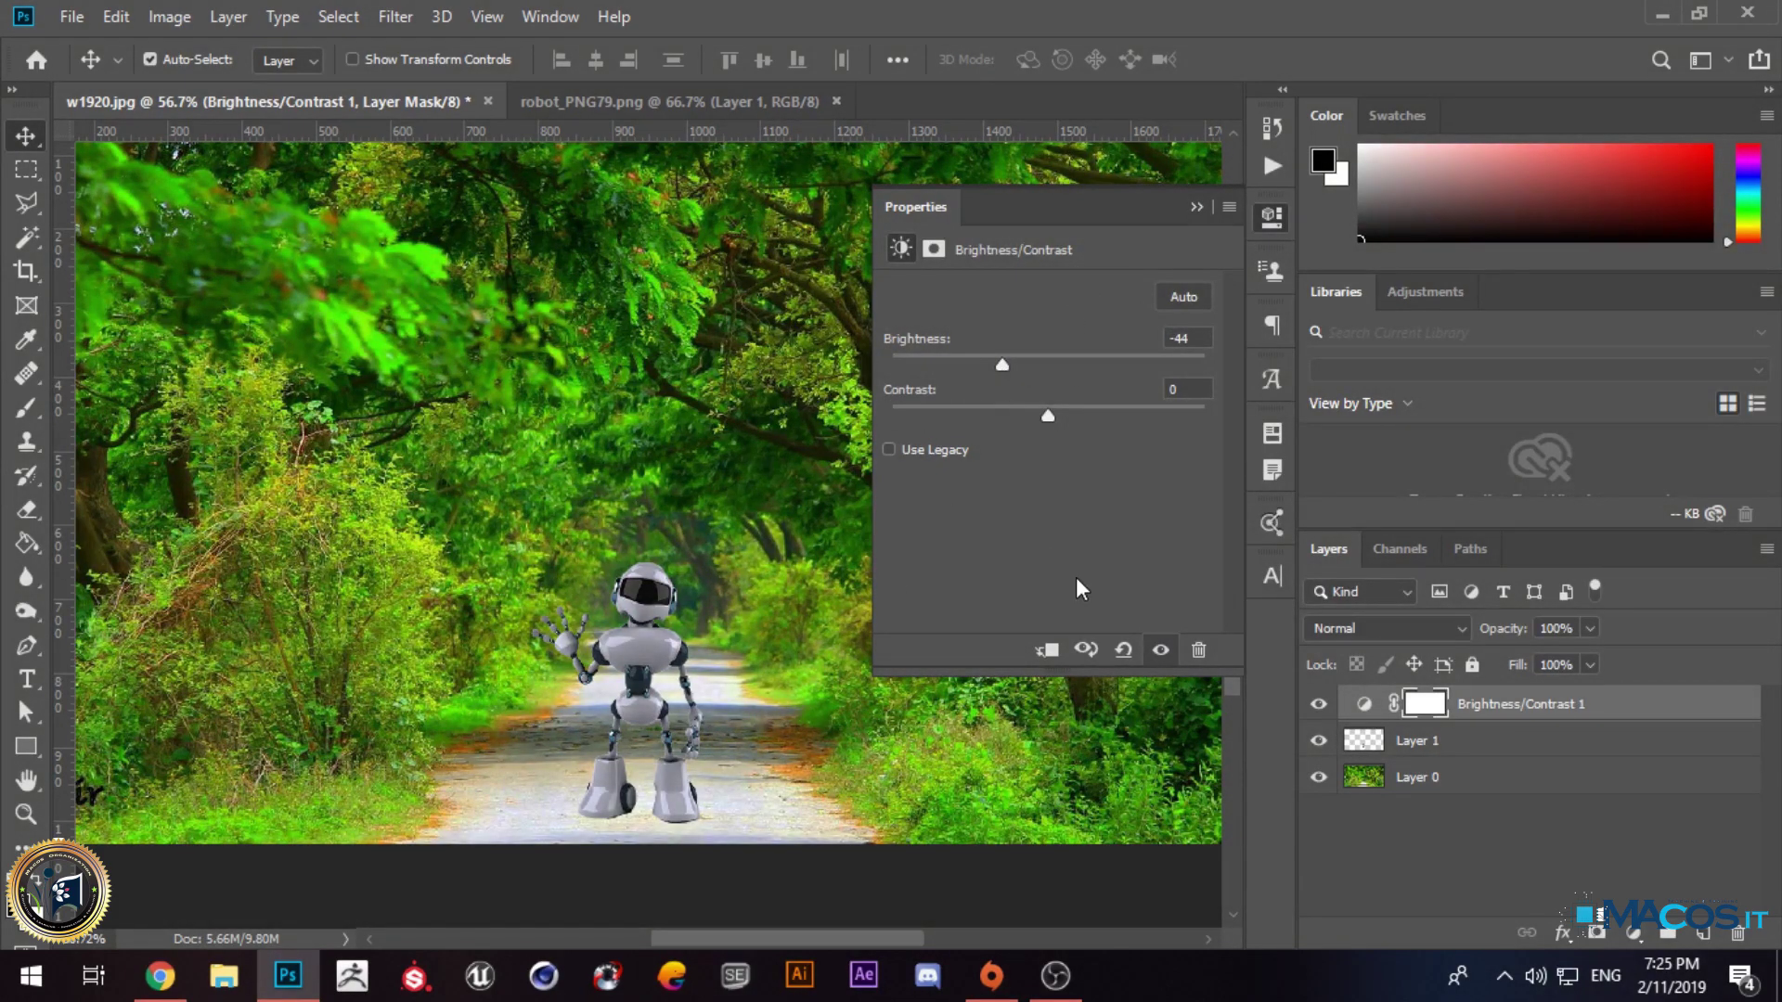
pyautogui.moveTo(1049, 417); pyautogui.dragTo(1092, 417)
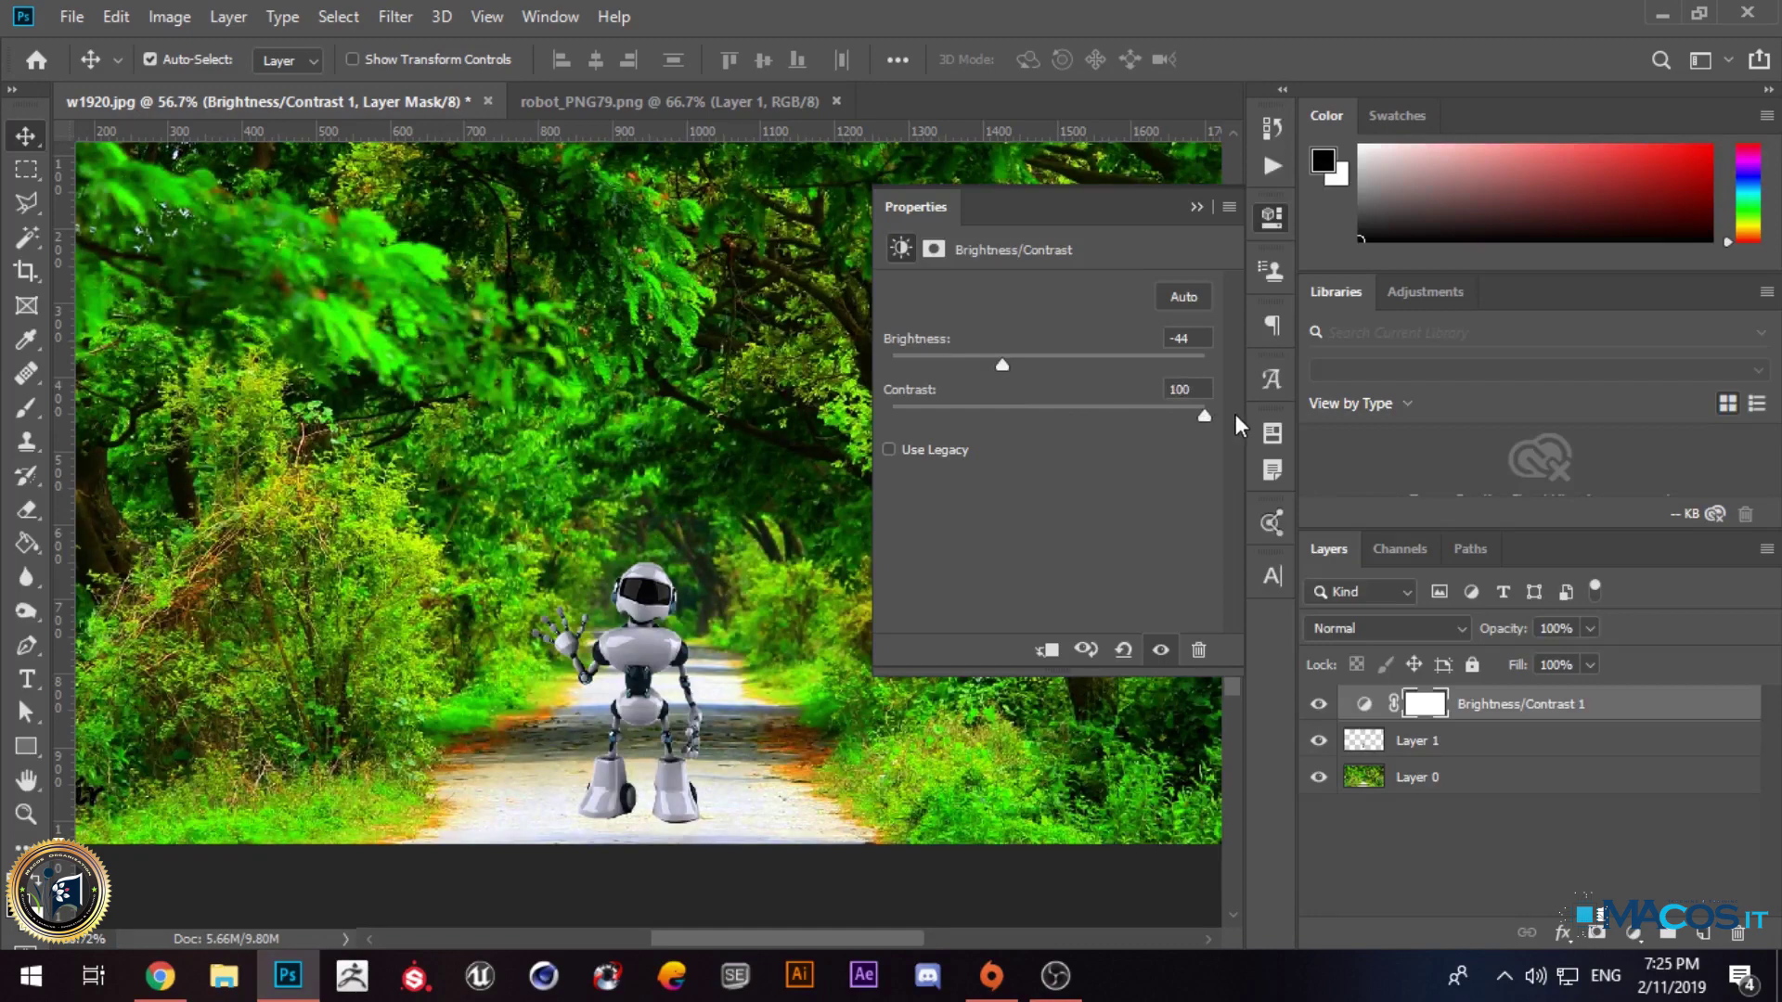
pyautogui.moveTo(1005, 364); pyautogui.dragTo(1012, 423)
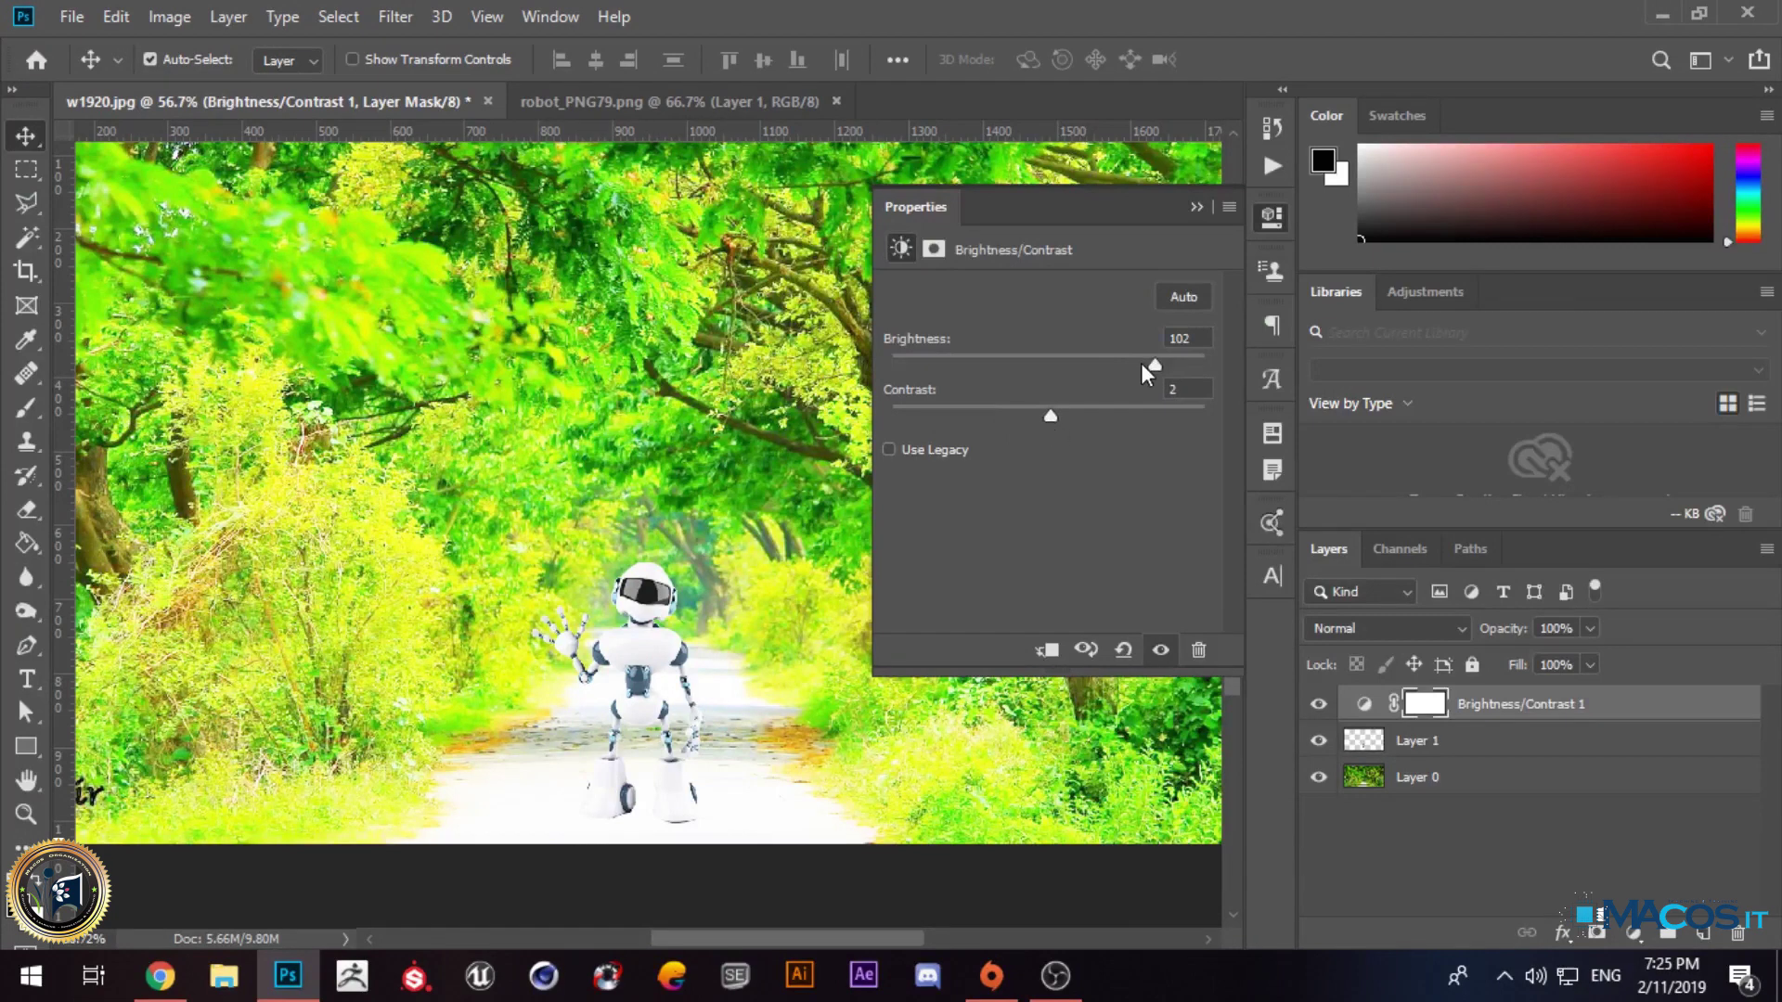
# Step: Test brightness 23 with contrast -1 and 100, and settle on brightness -2 and contrast 37
pyautogui.moveTo(1151, 364); pyautogui.dragTo(1073, 364)
pyautogui.moveTo(1052, 415); pyautogui.dragTo(1046, 418)
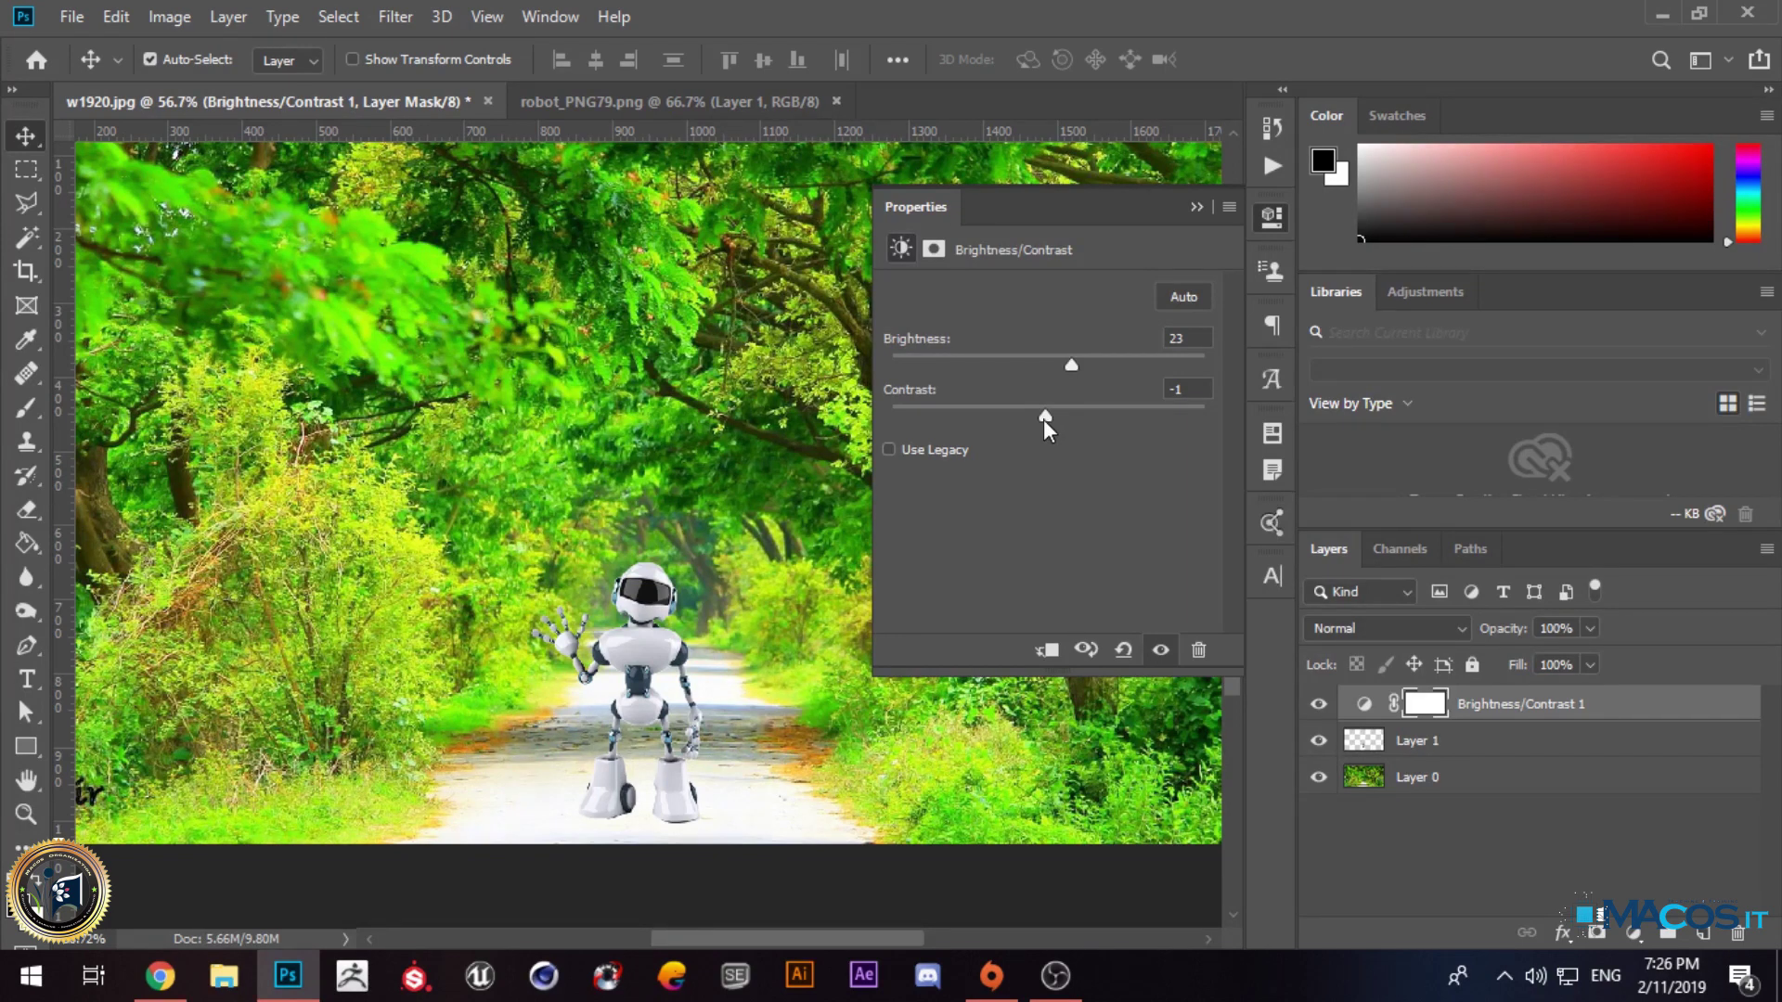
pyautogui.moveTo(1041, 426); pyautogui.dragTo(1310, 432)
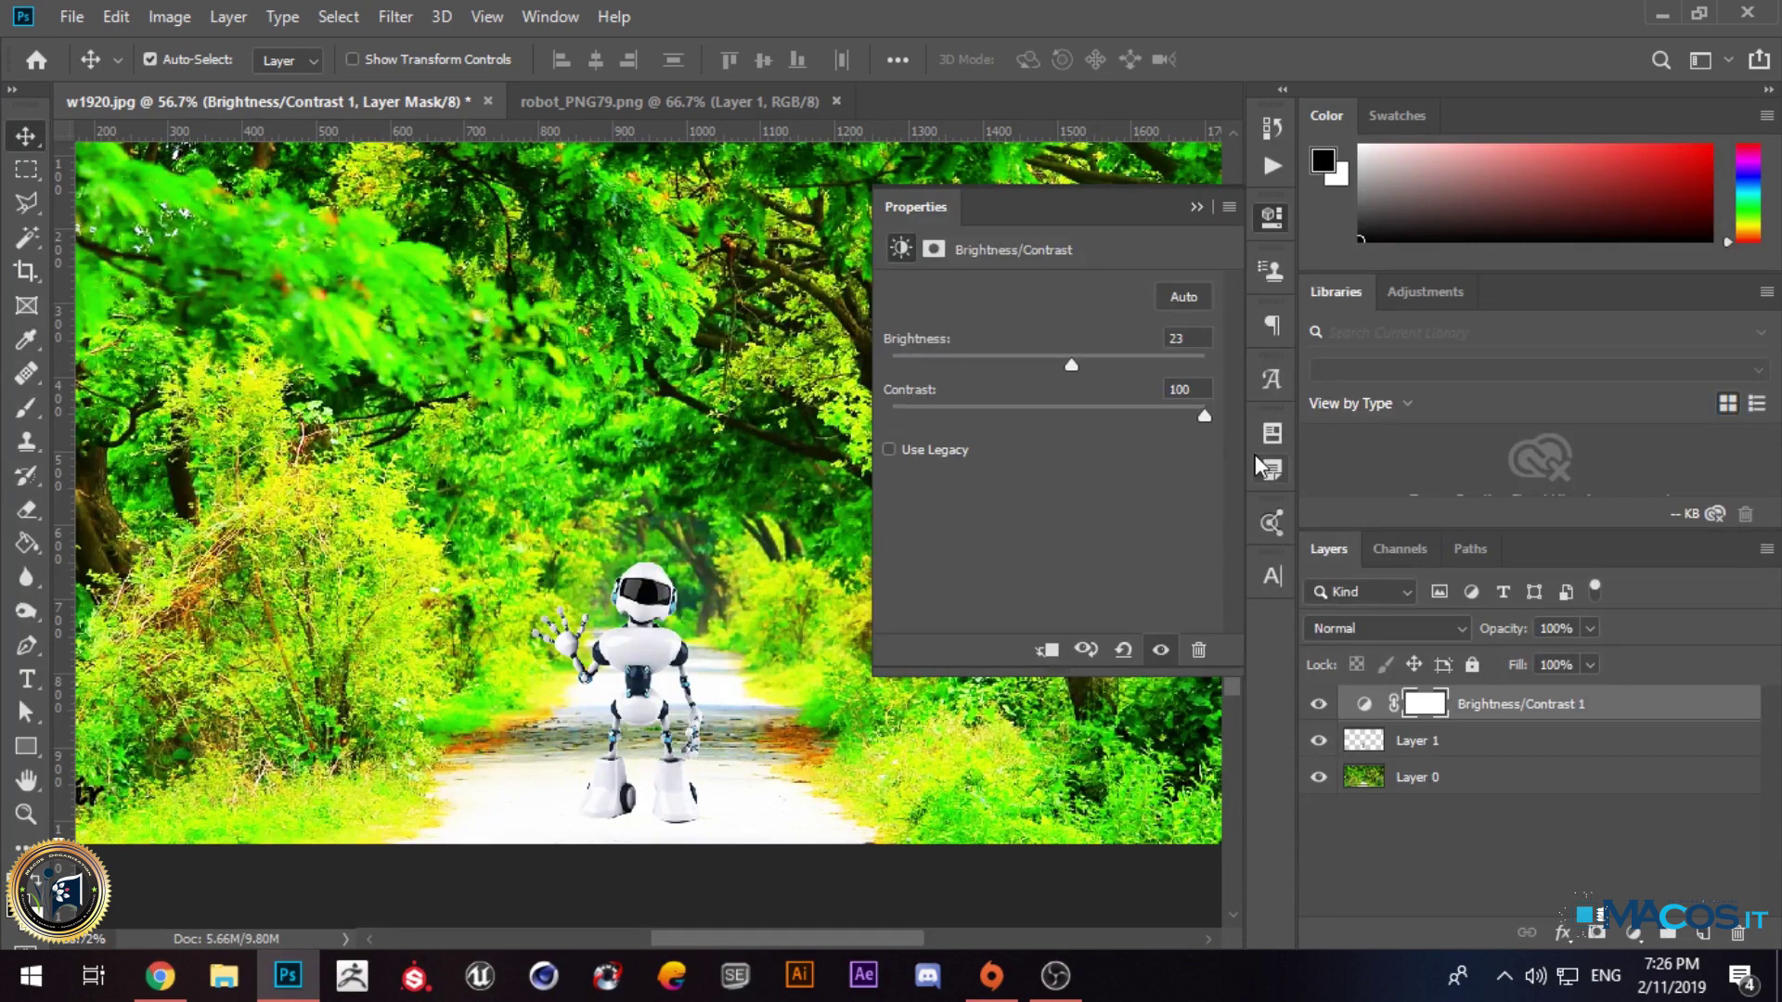
pyautogui.hotkey('ctrl', 'z')
pyautogui.moveTo(1072, 366); pyautogui.dragTo(1075, 416)
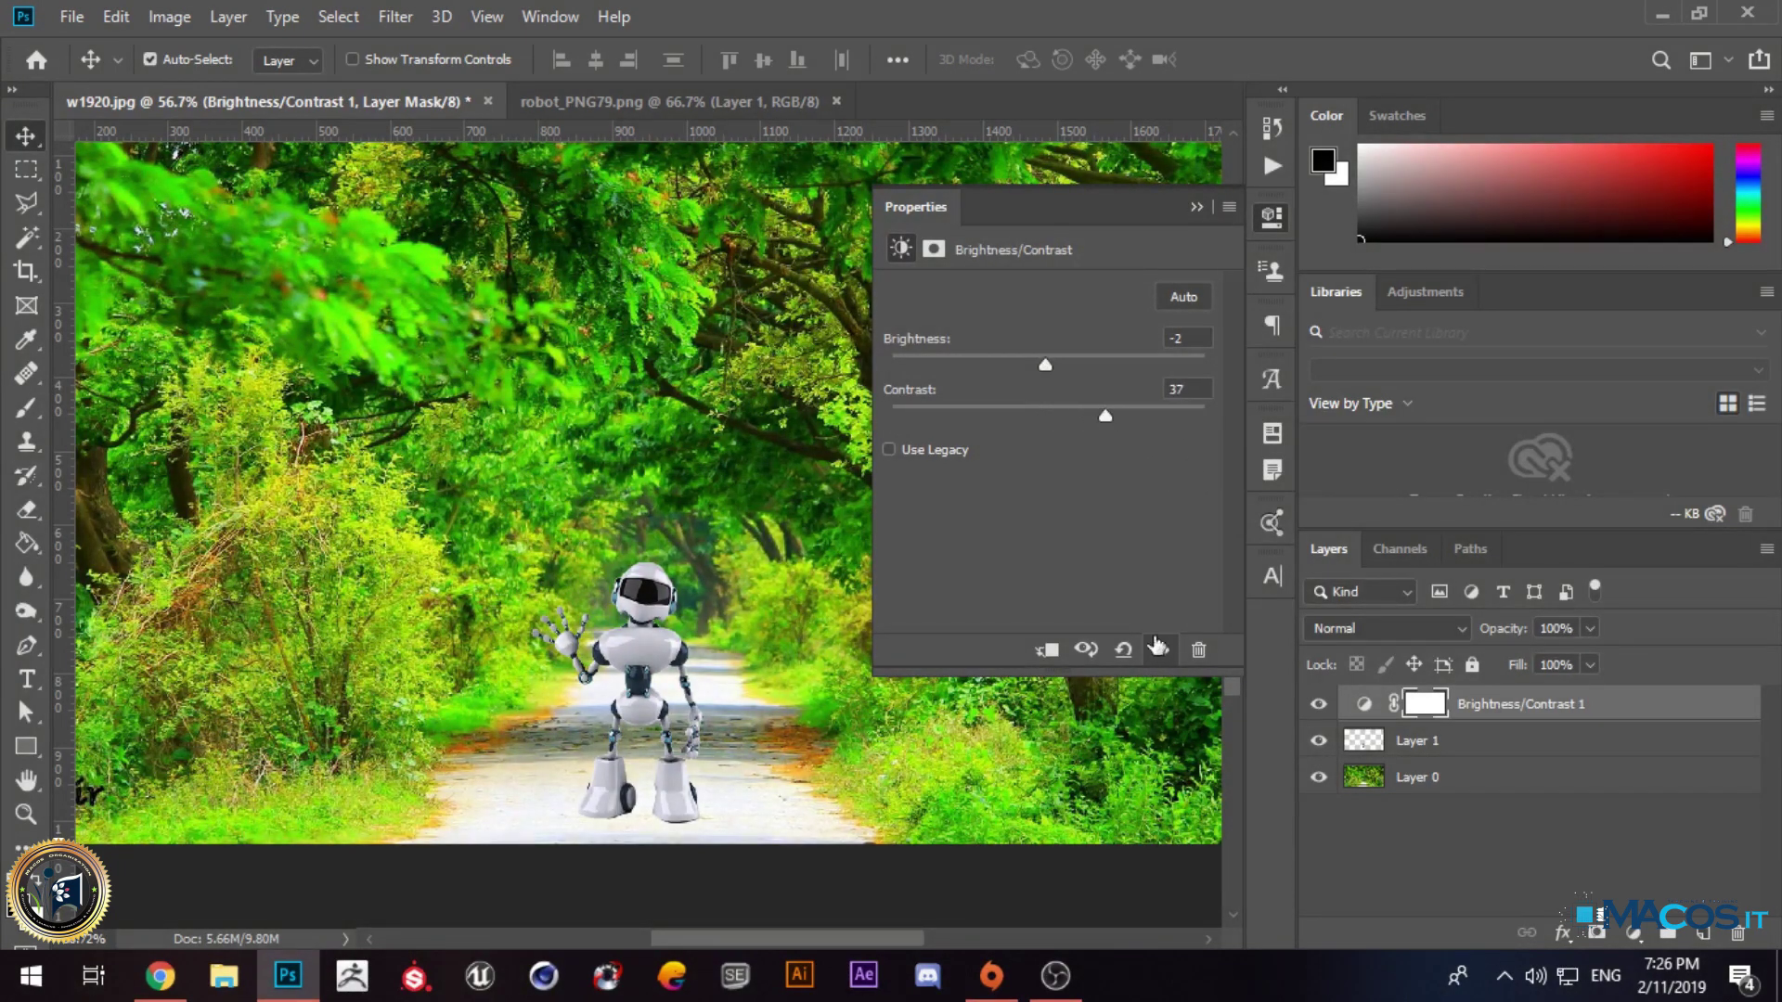
# Step: Repeatedly clip the Brightness/Contrast adjustment to the robot layer and release it to compare the effect, ending unclipped
pyautogui.click(1048, 650)
pyautogui.click(1048, 650)
pyautogui.click(1048, 650)
pyautogui.click(1048, 649)
pyautogui.click(1048, 649)
pyautogui.click(1046, 649)
pyautogui.click(1043, 651)
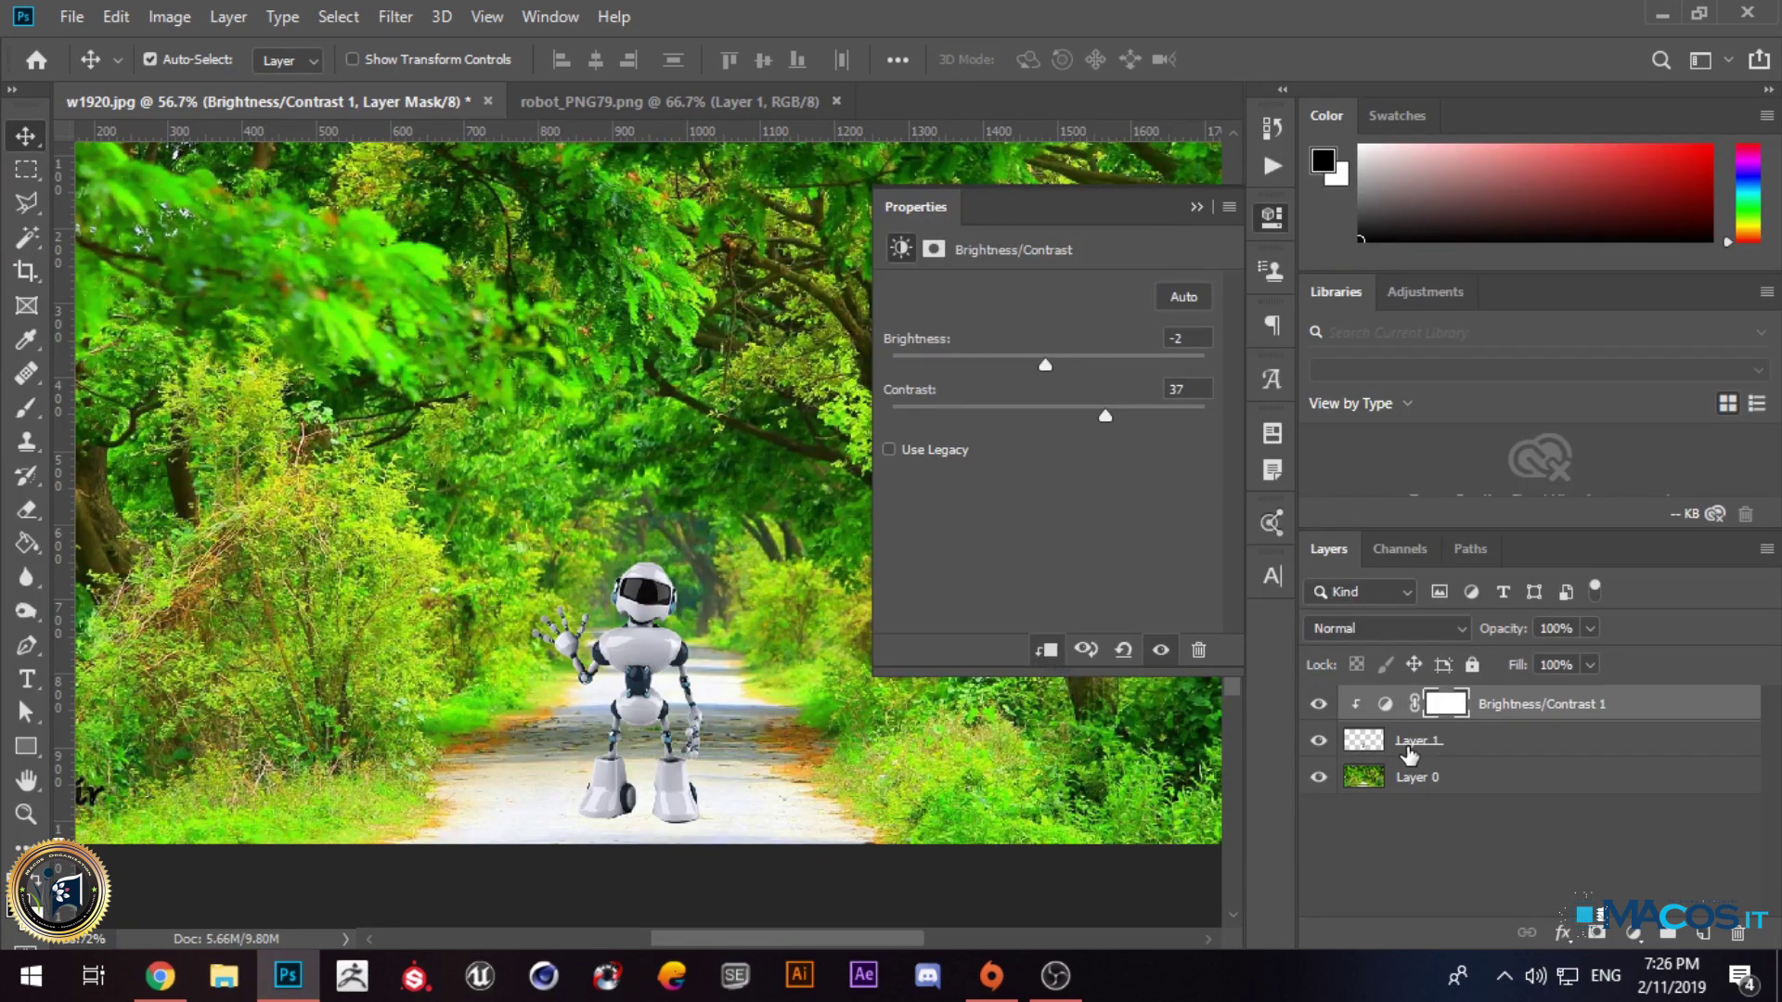
pyautogui.click(1045, 652)
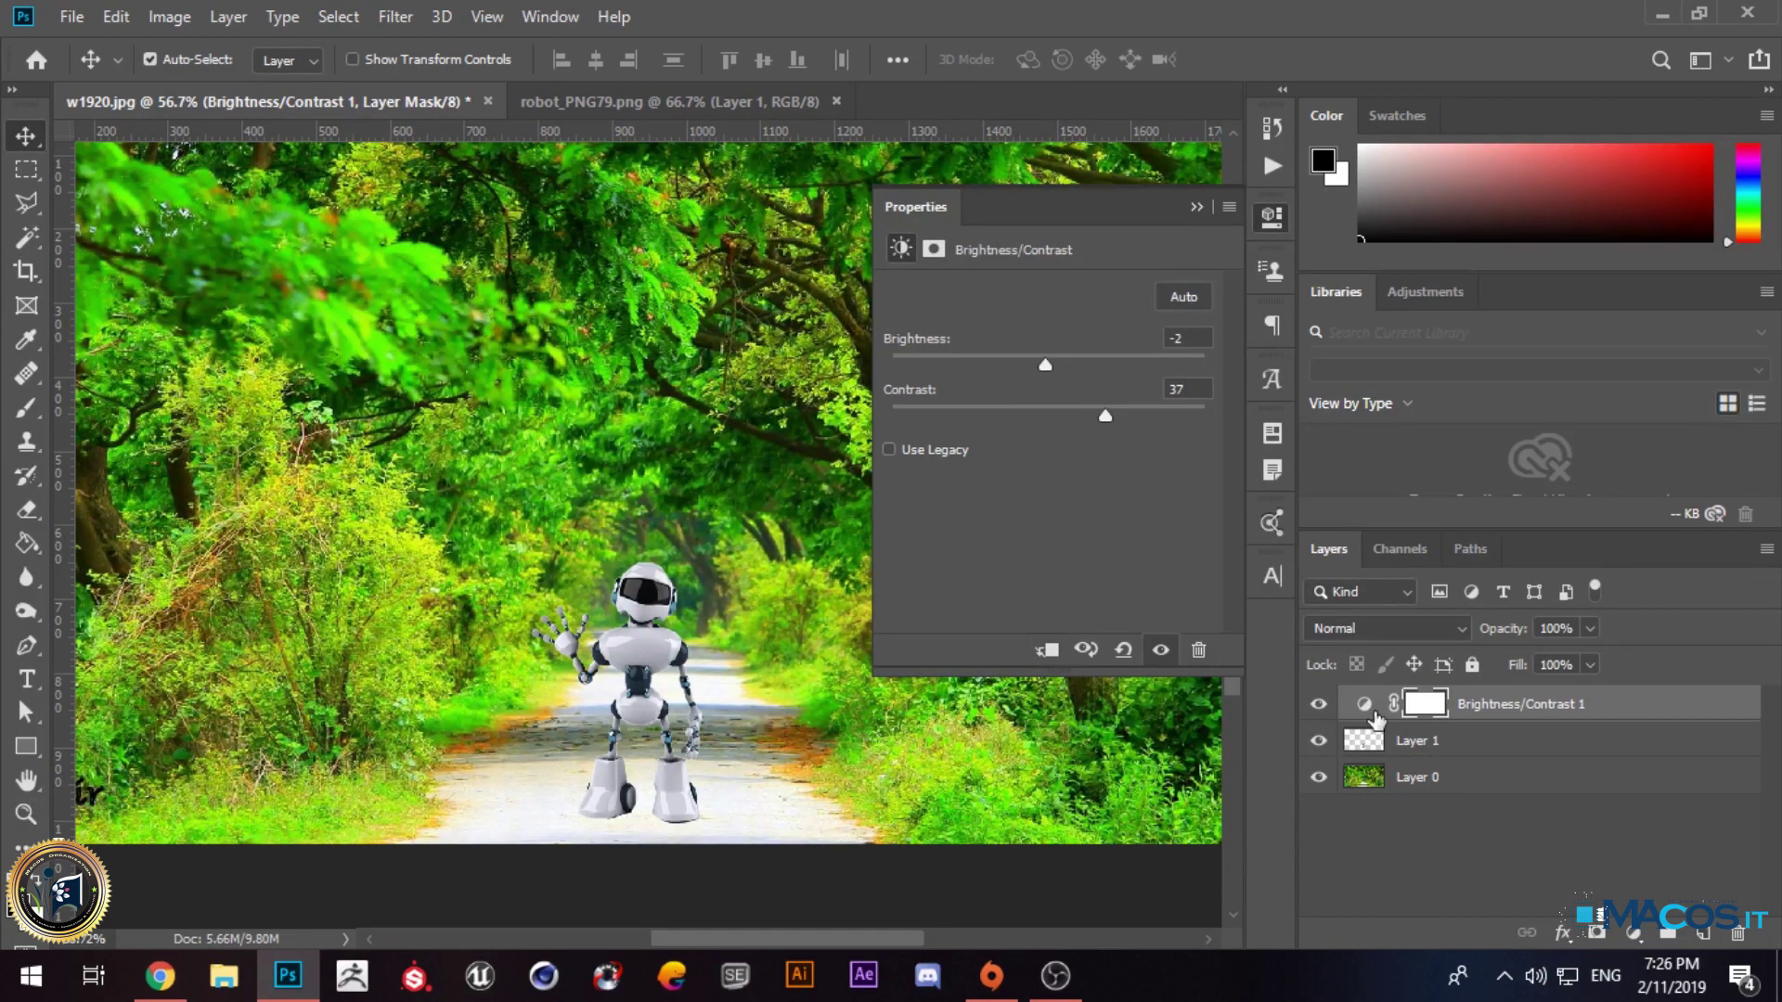
pyautogui.click(1196, 207)
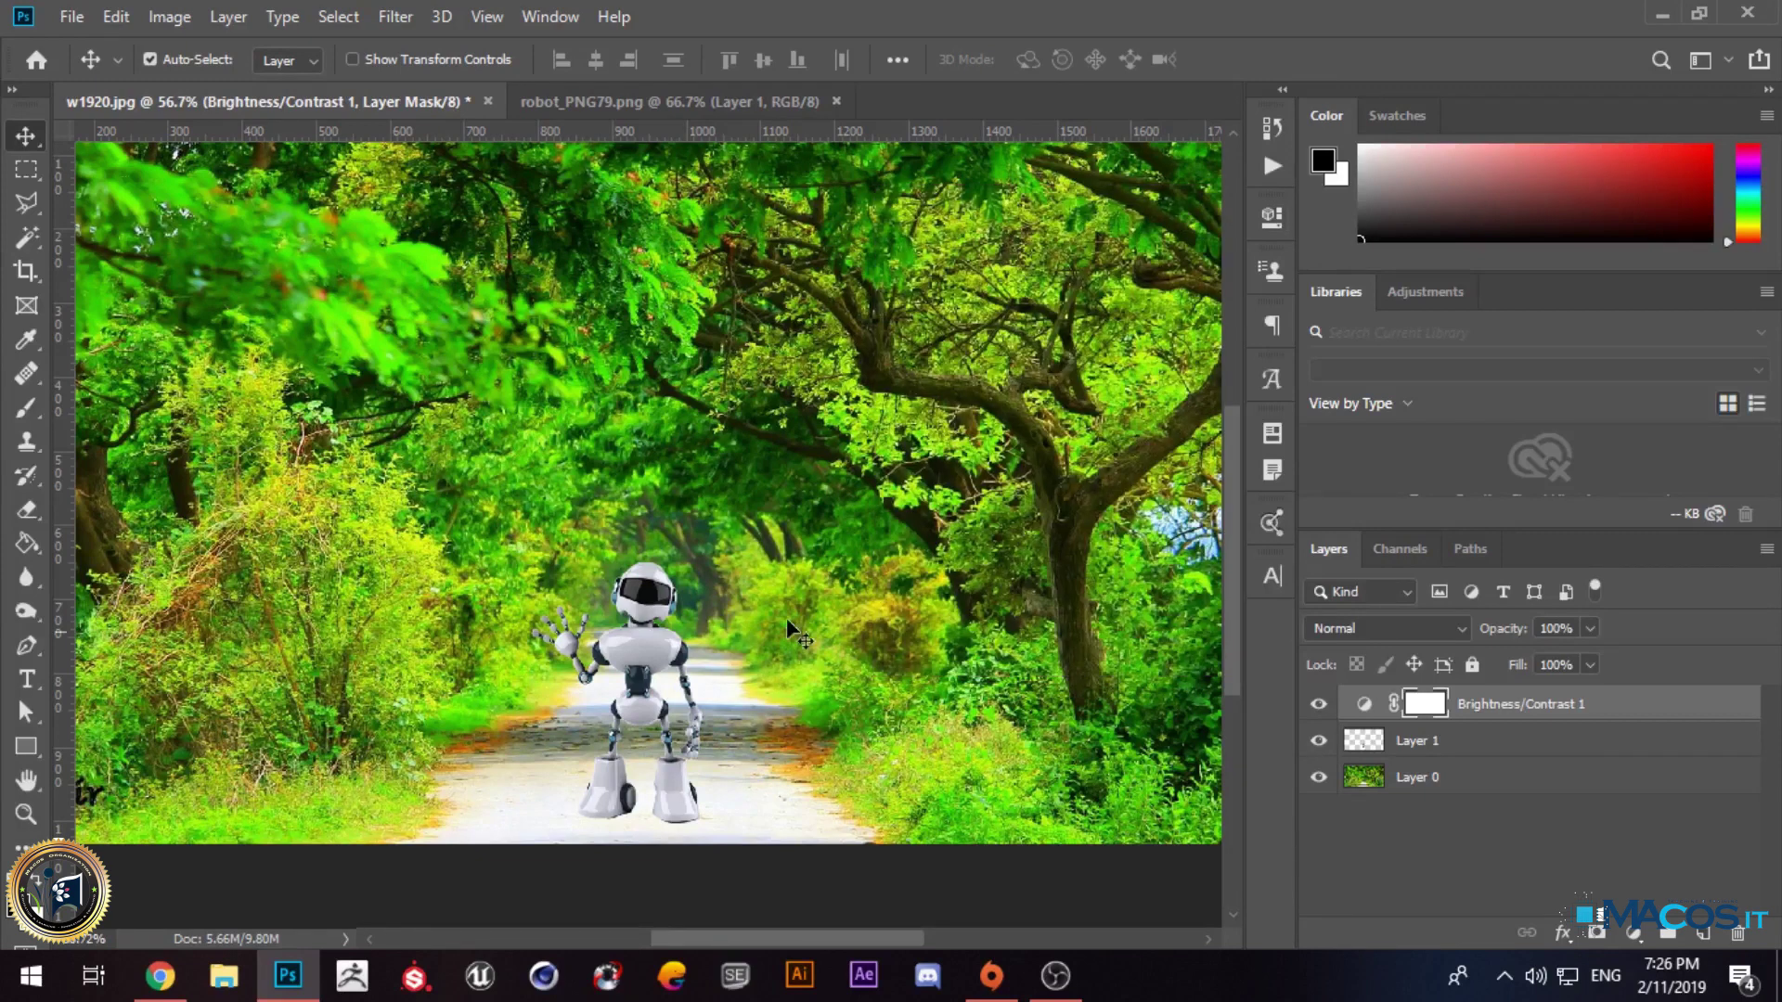
# Step: Try a Levels adjustment layer by shifting its black and white output levels, and delete the layer
pyautogui.click(1633, 933)
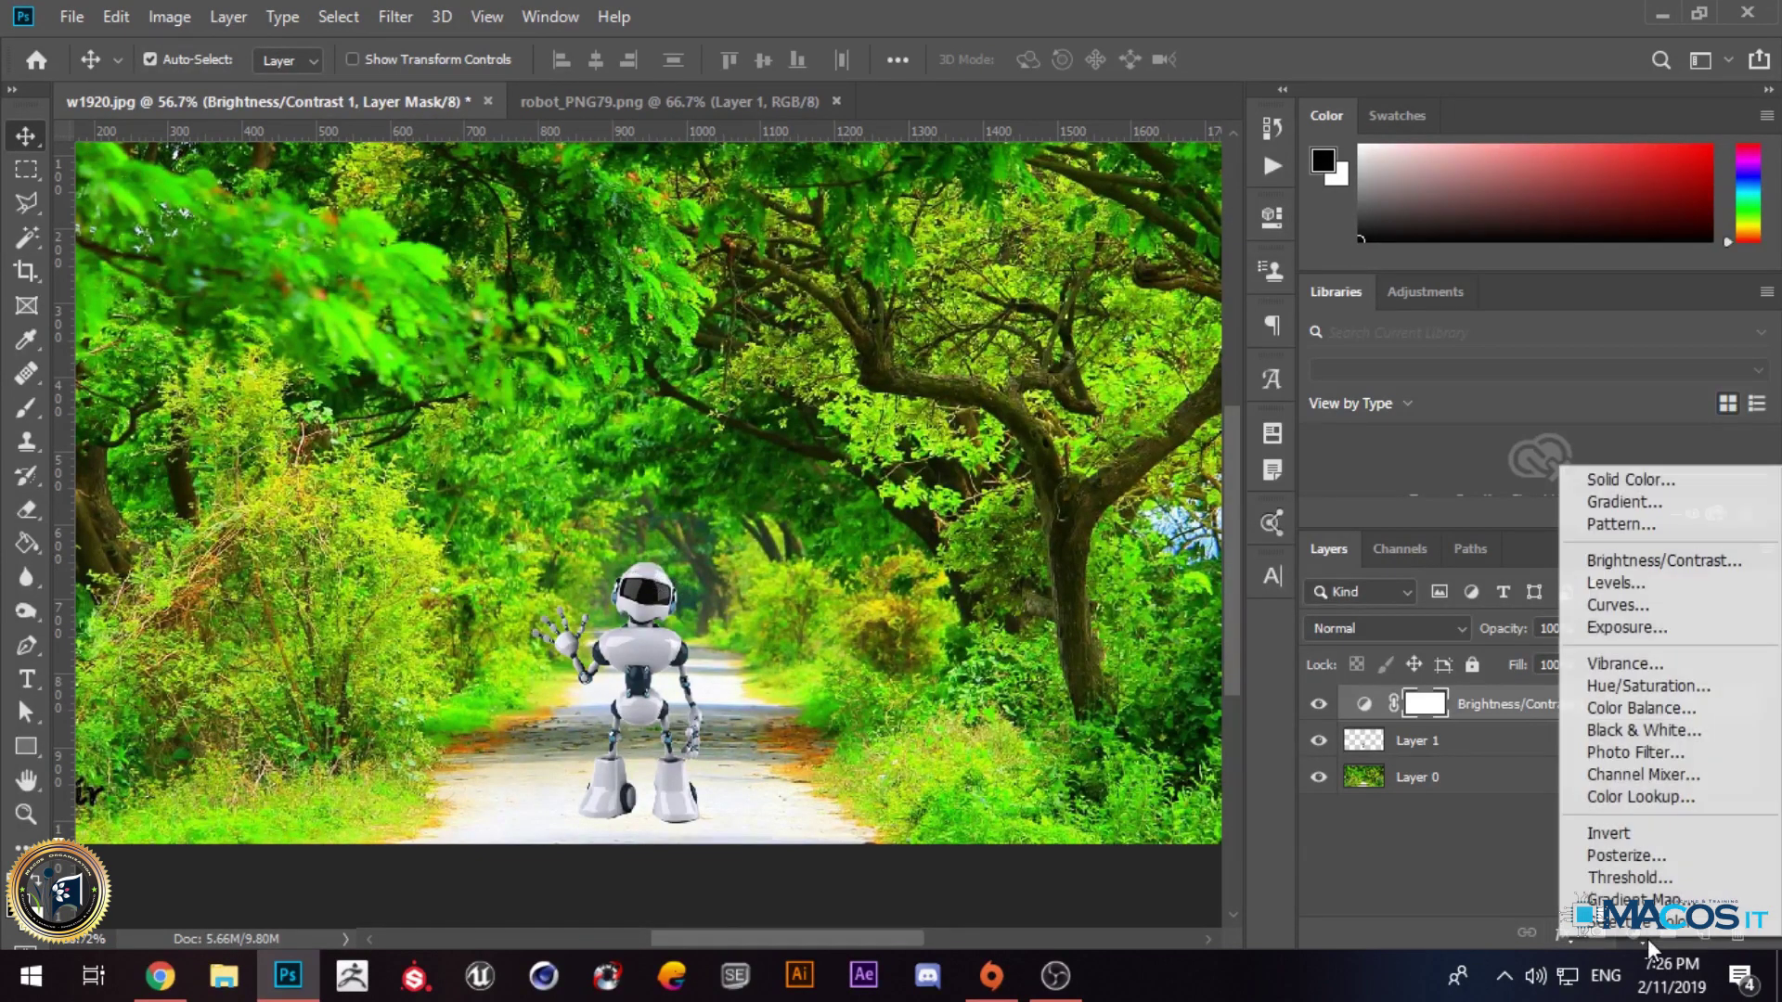
pyautogui.click(1656, 583)
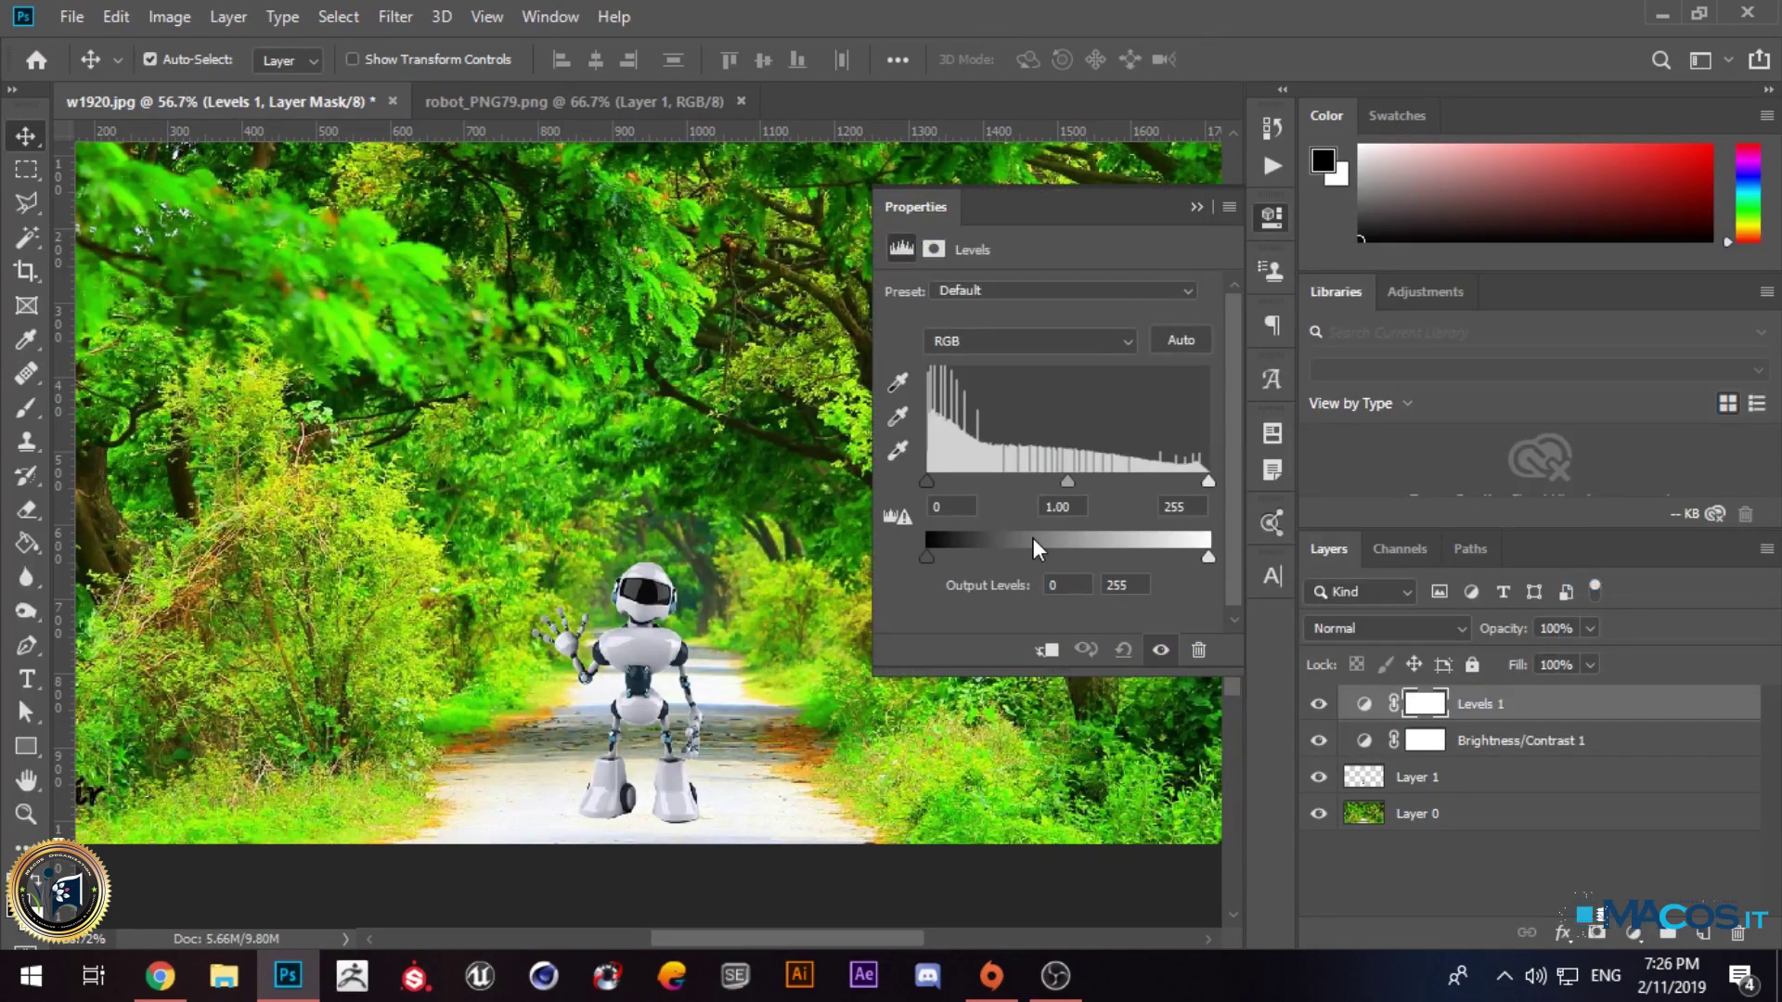
pyautogui.moveTo(932, 555)
pyautogui.mouseDown()
pyautogui.moveTo(1073, 543)
pyautogui.moveTo(919, 550)
pyautogui.mouseUp()
pyautogui.moveTo(1209, 558); pyautogui.dragTo(1278, 553)
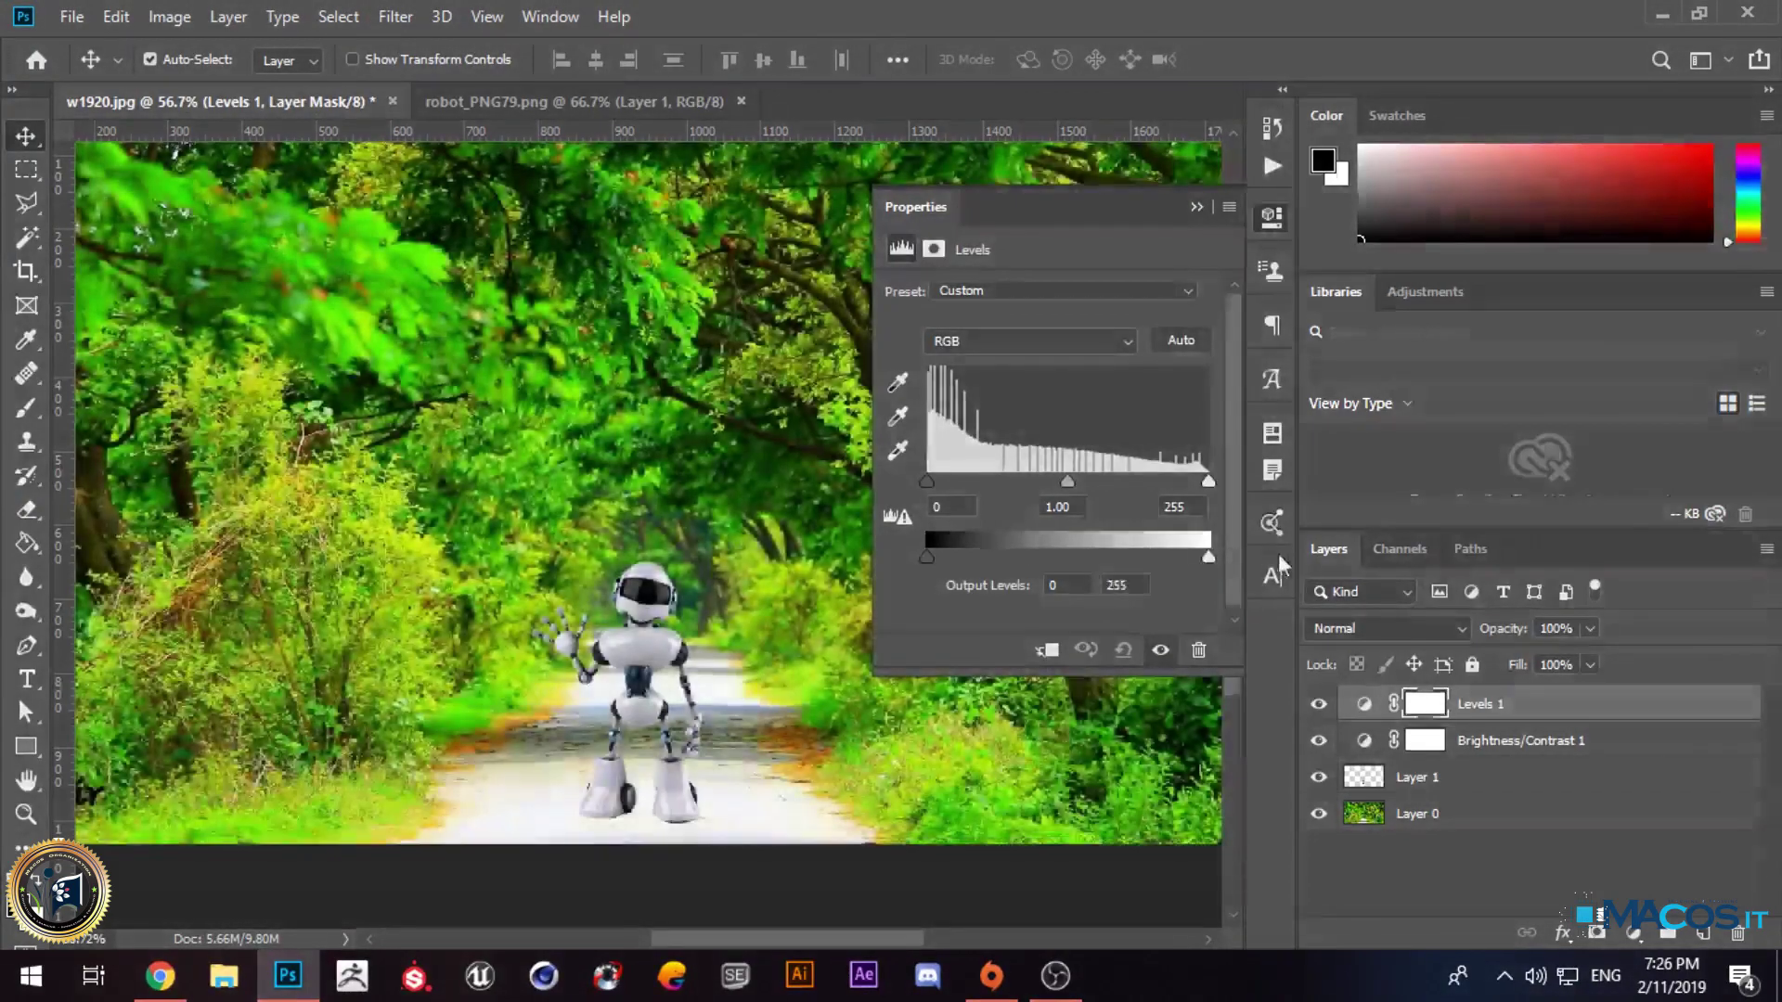
pyautogui.click(1197, 207)
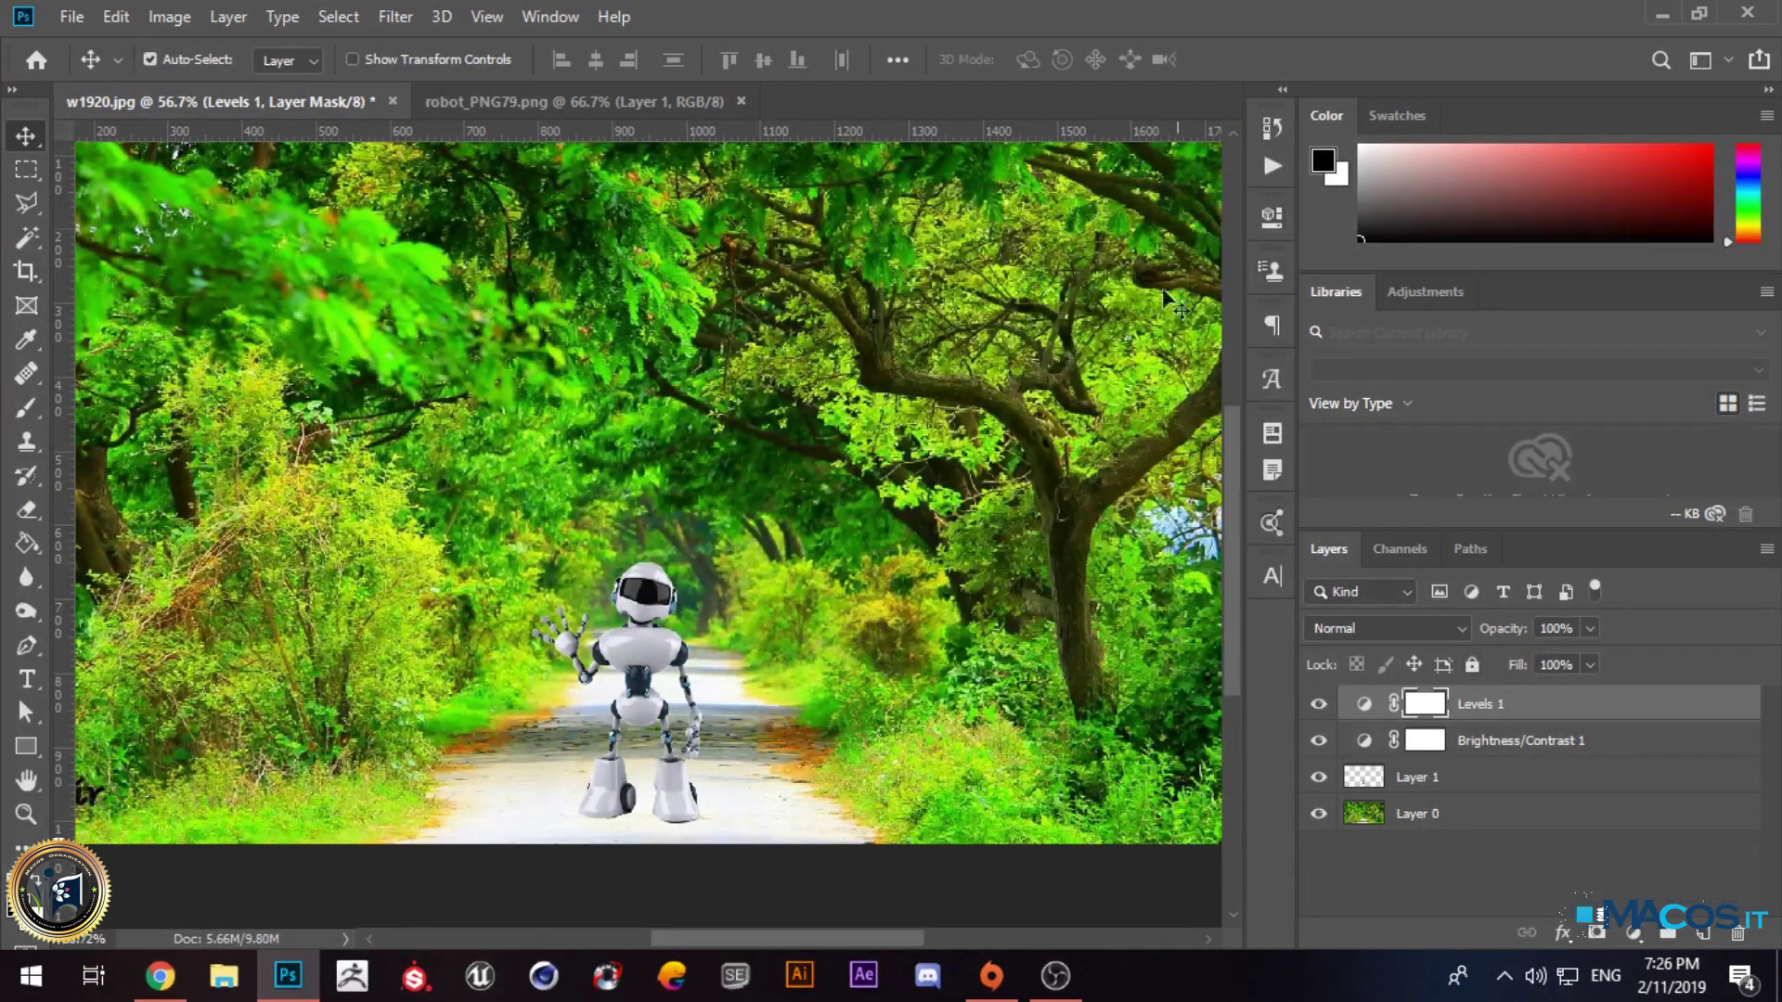
pyautogui.press('Delete')
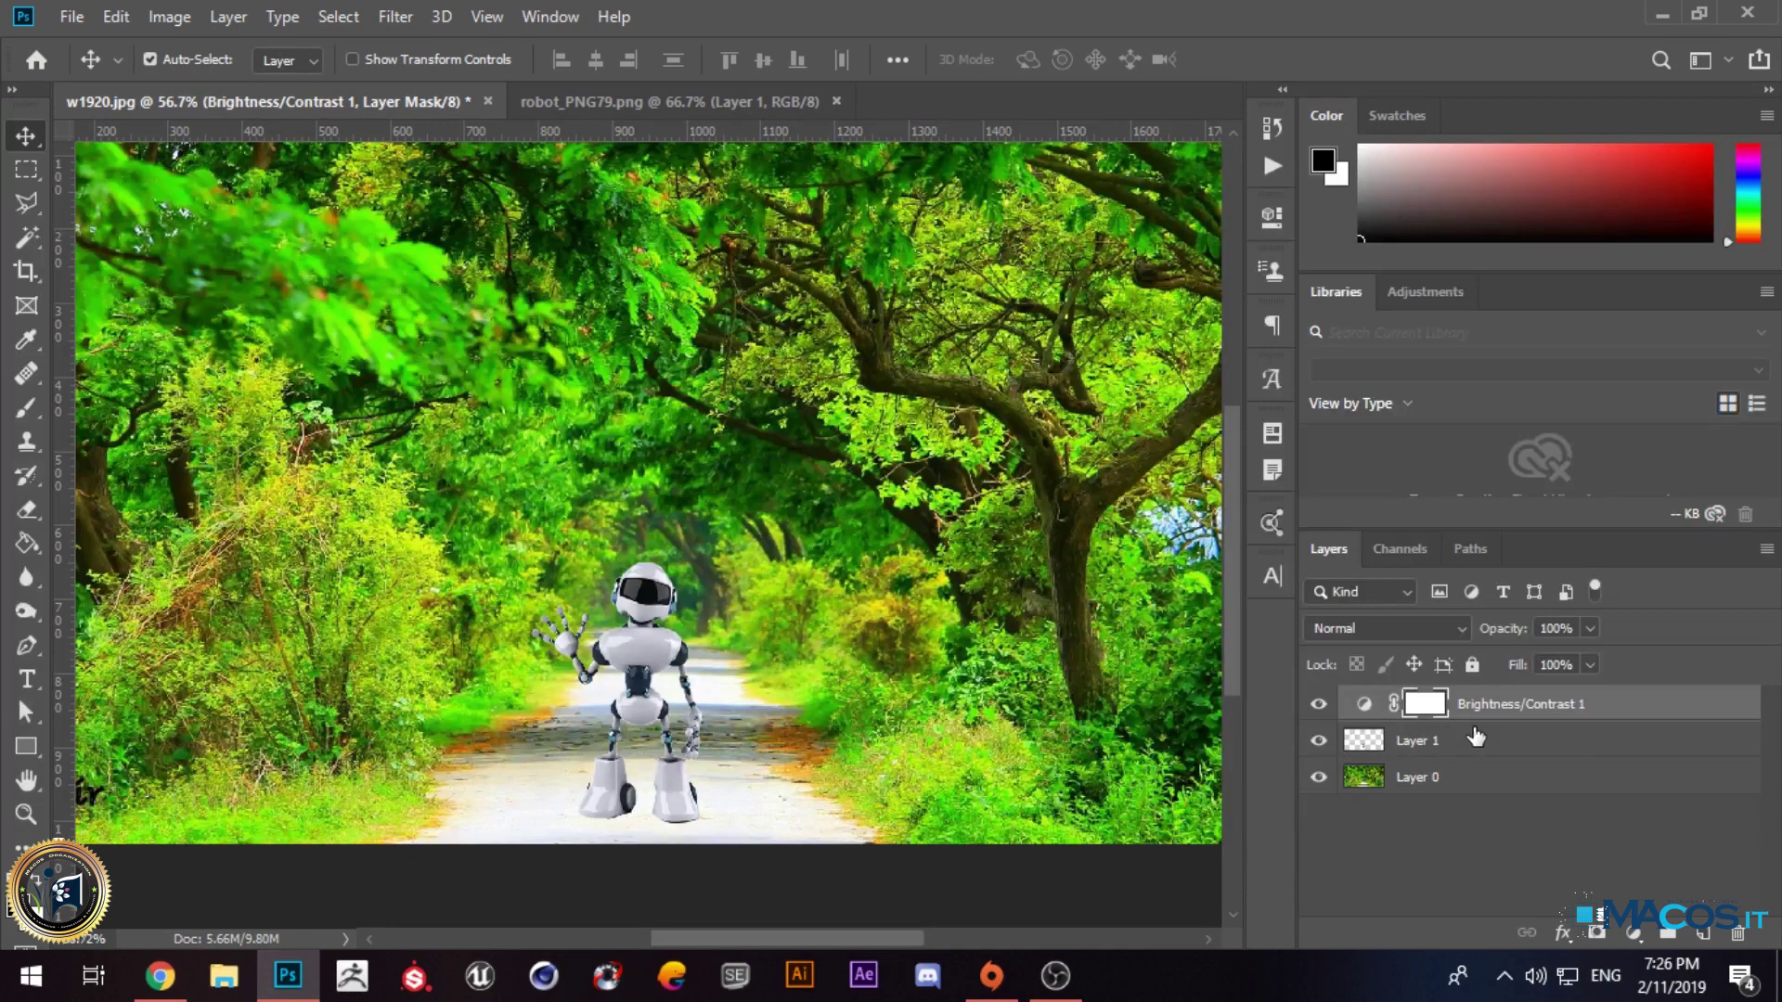
pyautogui.click(1667, 933)
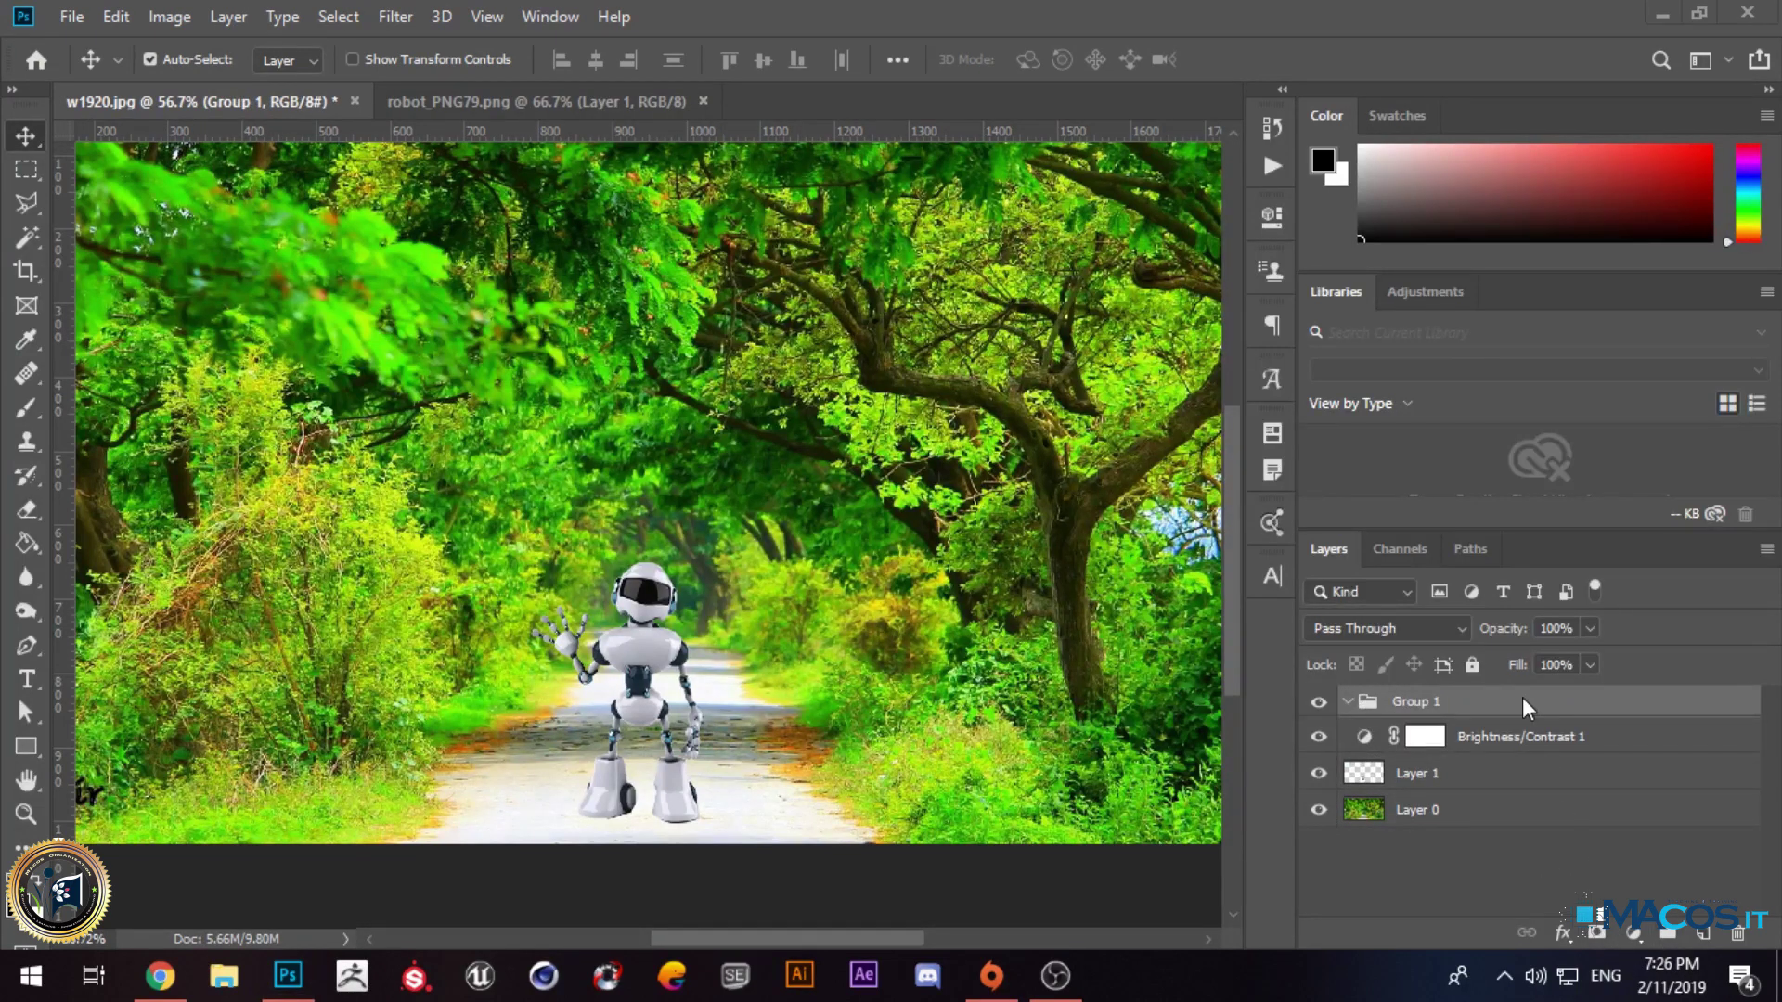
pyautogui.hotkey('ctrl', 'z')
# Step: Add a Curves adjustment layer and bend its RGB curve into an S shape with two points
pyautogui.click(1634, 932)
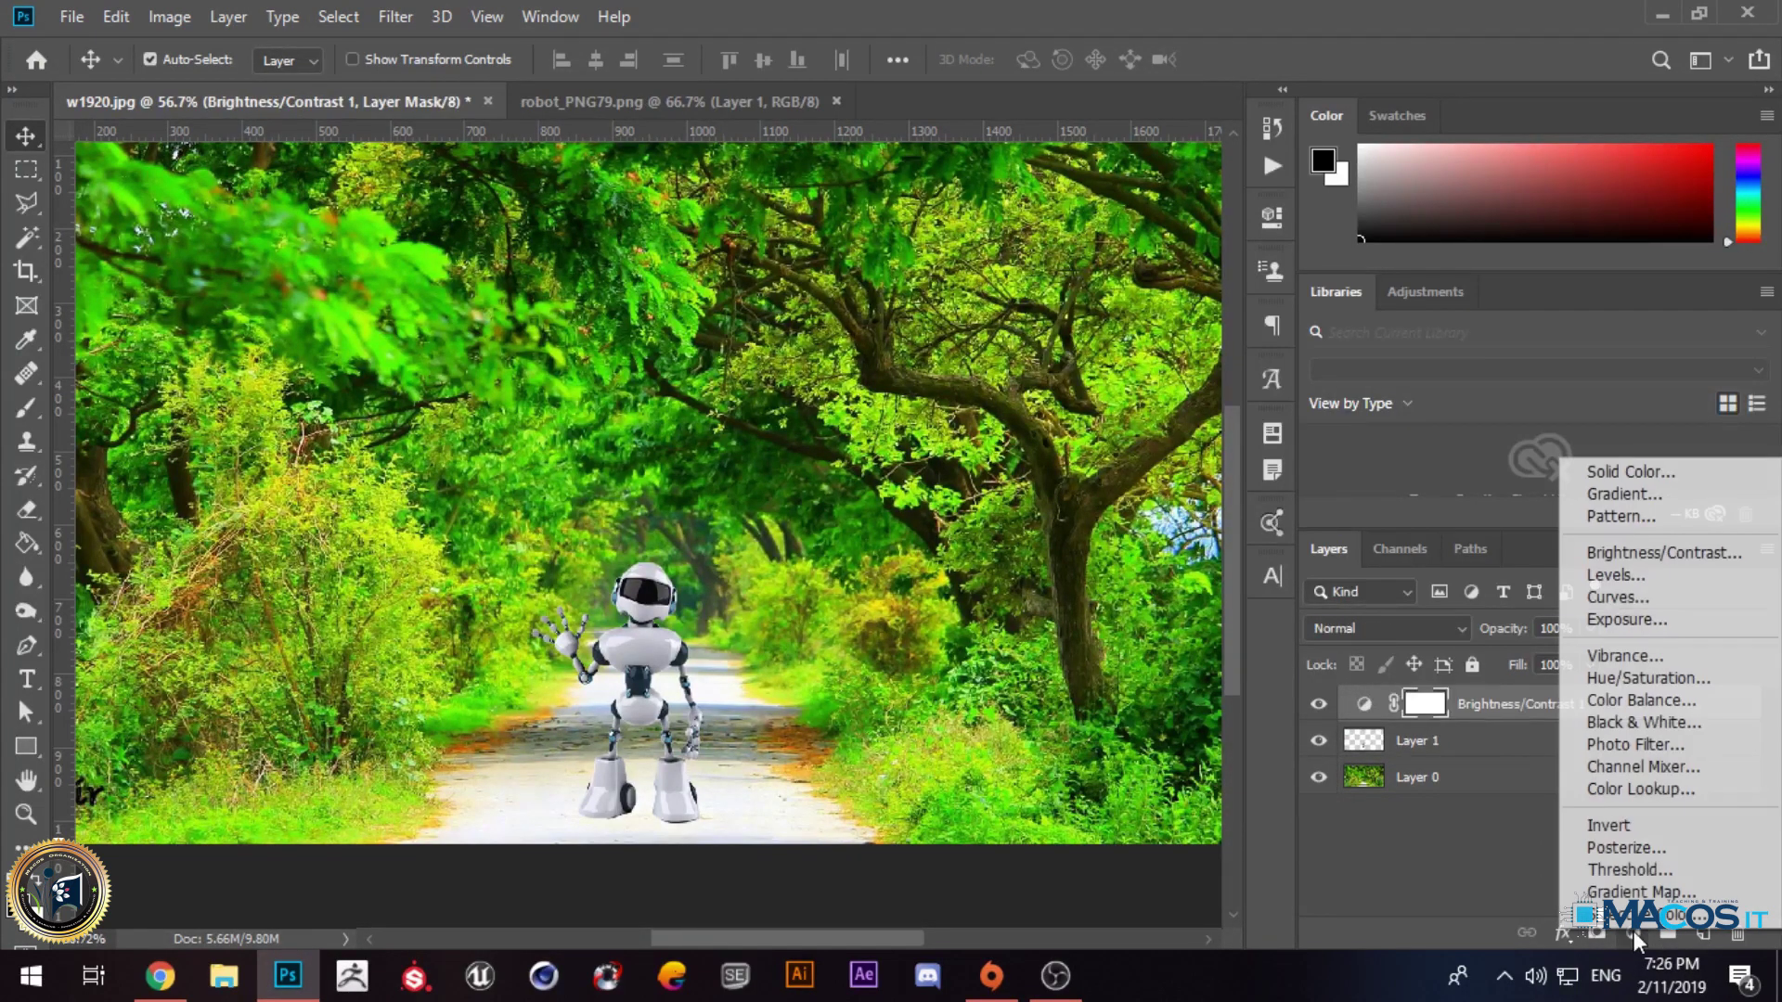
pyautogui.click(1679, 597)
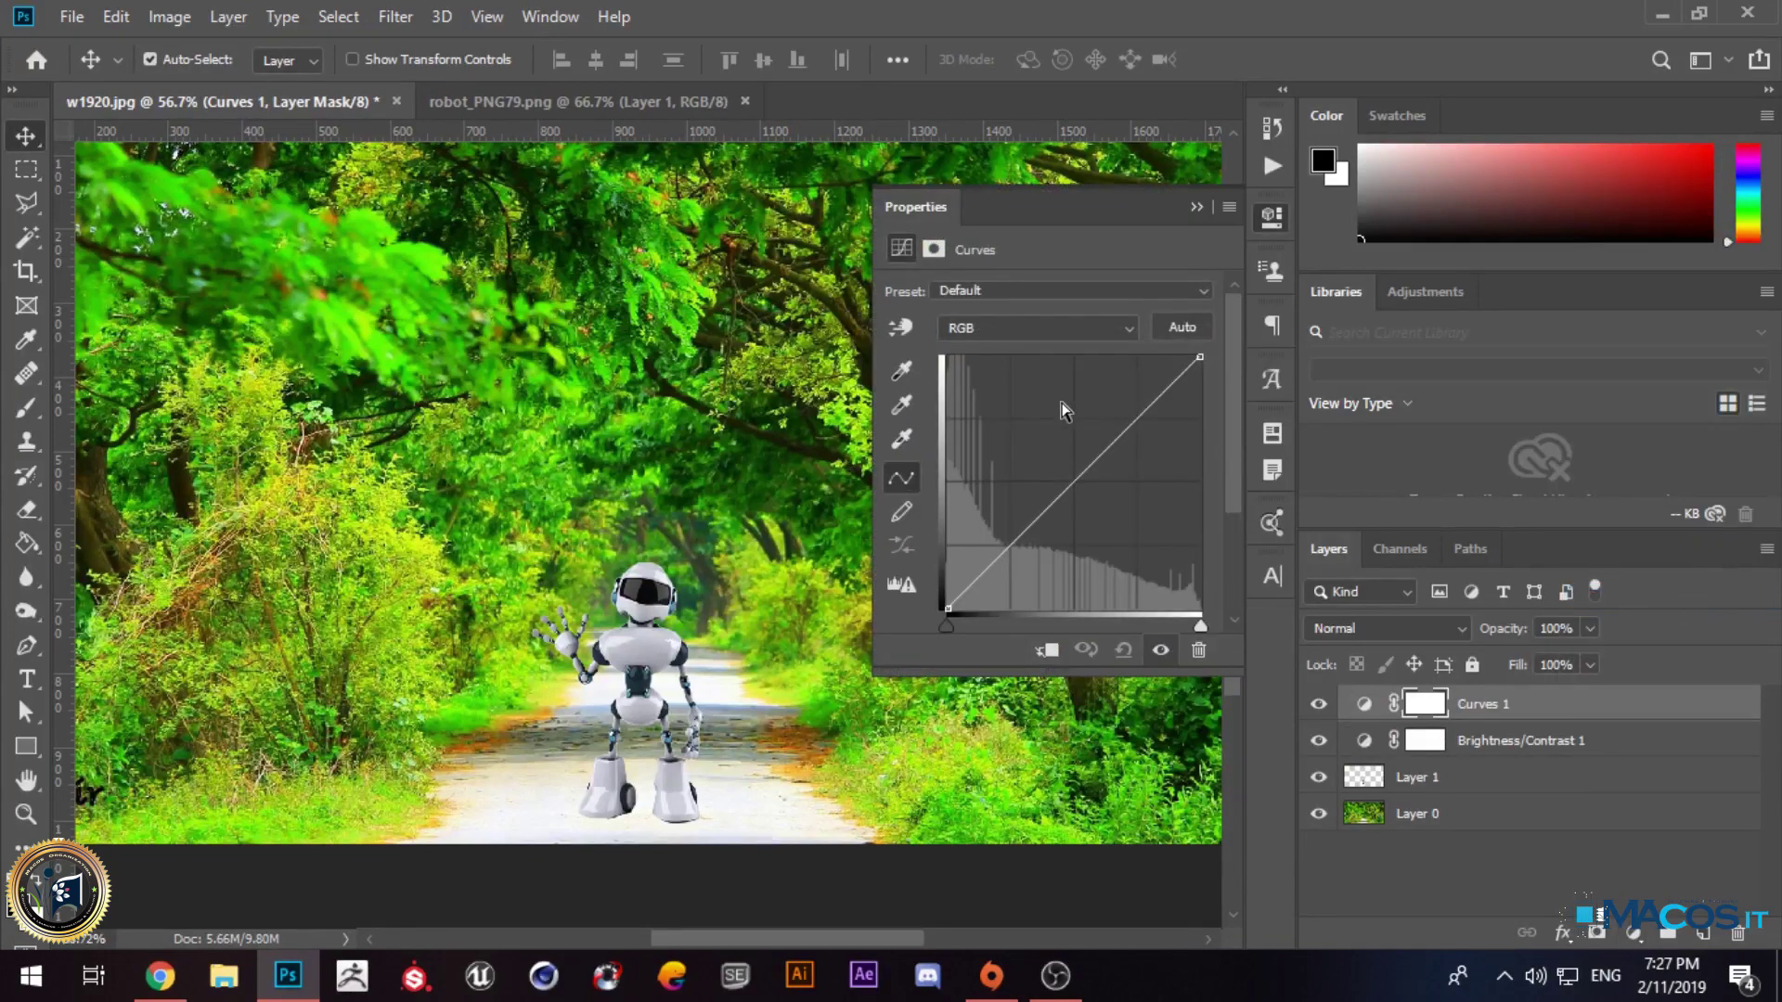
pyautogui.moveTo(1060, 494); pyautogui.dragTo(1021, 510)
pyautogui.moveTo(1112, 436); pyautogui.dragTo(1088, 397)
pyautogui.moveTo(1046, 491); pyautogui.dragTo(1025, 555)
pyautogui.moveTo(1089, 397); pyautogui.dragTo(1091, 454)
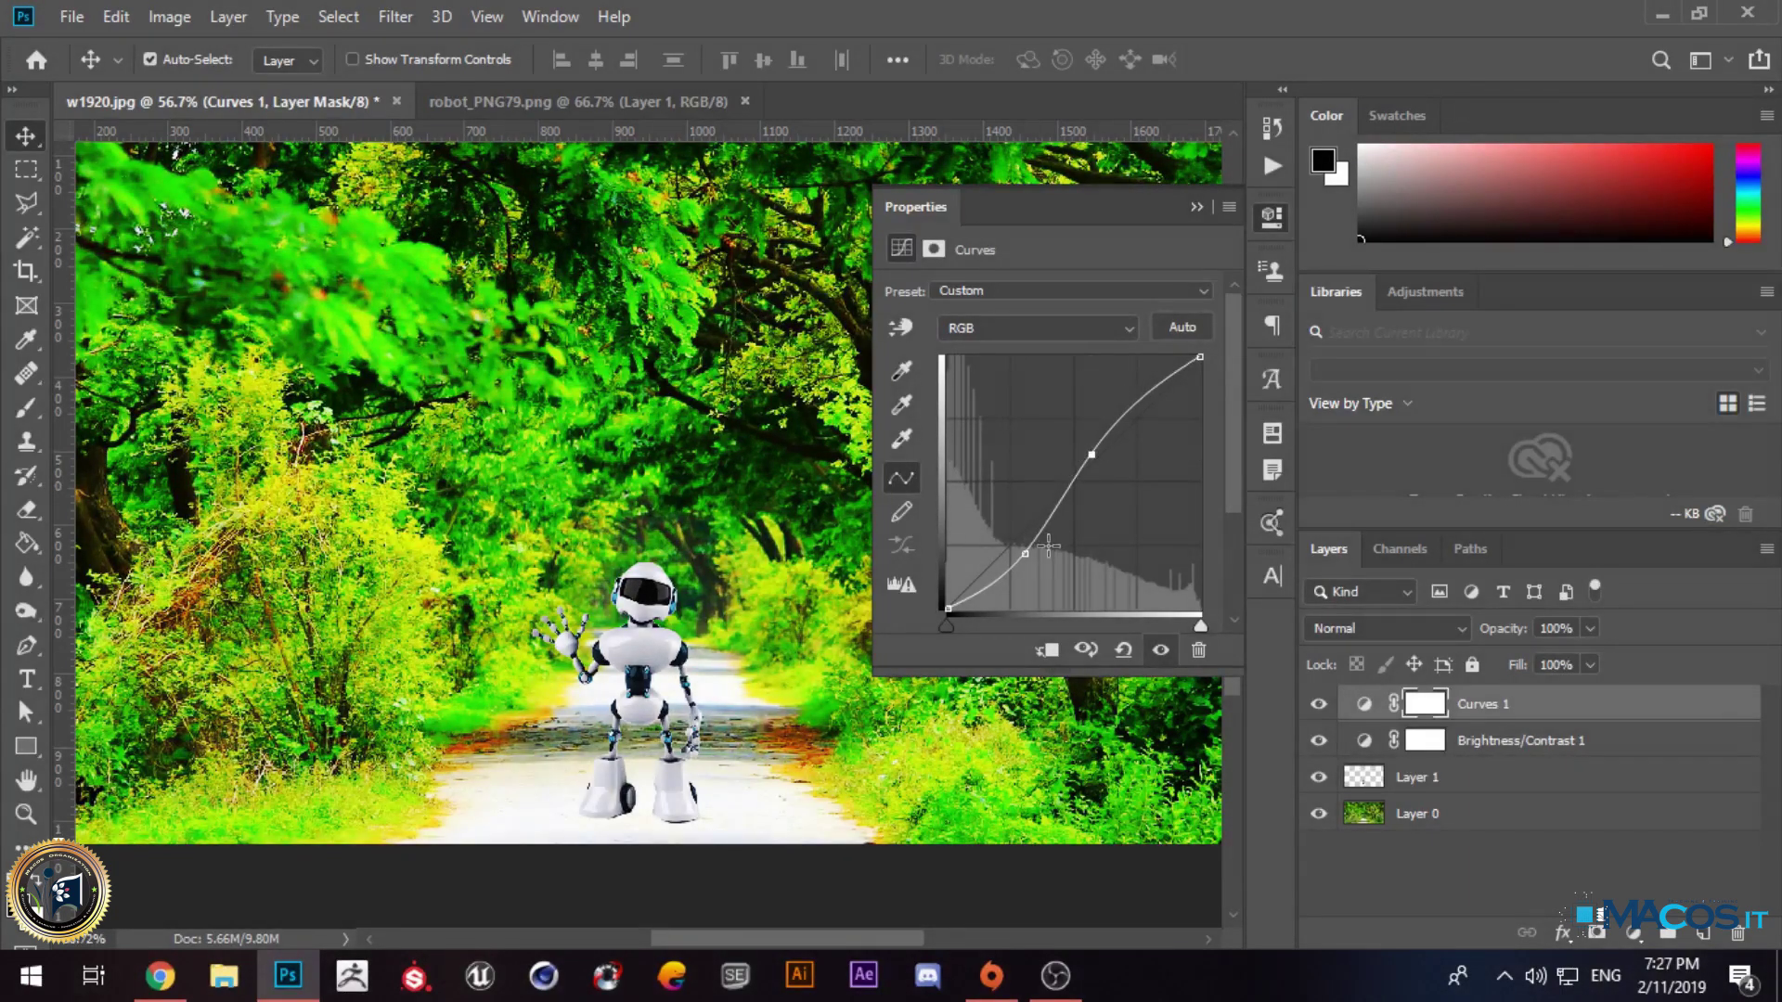
# Step: Try an inverted S-curve by raising the shadow point and lowering the highlight point of the RGB curve
pyautogui.moveTo(1026, 554); pyautogui.dragTo(1029, 558)
pyautogui.moveTo(1095, 455); pyautogui.dragTo(1088, 442)
pyautogui.moveTo(1029, 558); pyautogui.dragTo(990, 518)
pyautogui.moveTo(1088, 443); pyautogui.dragTo(1142, 453)
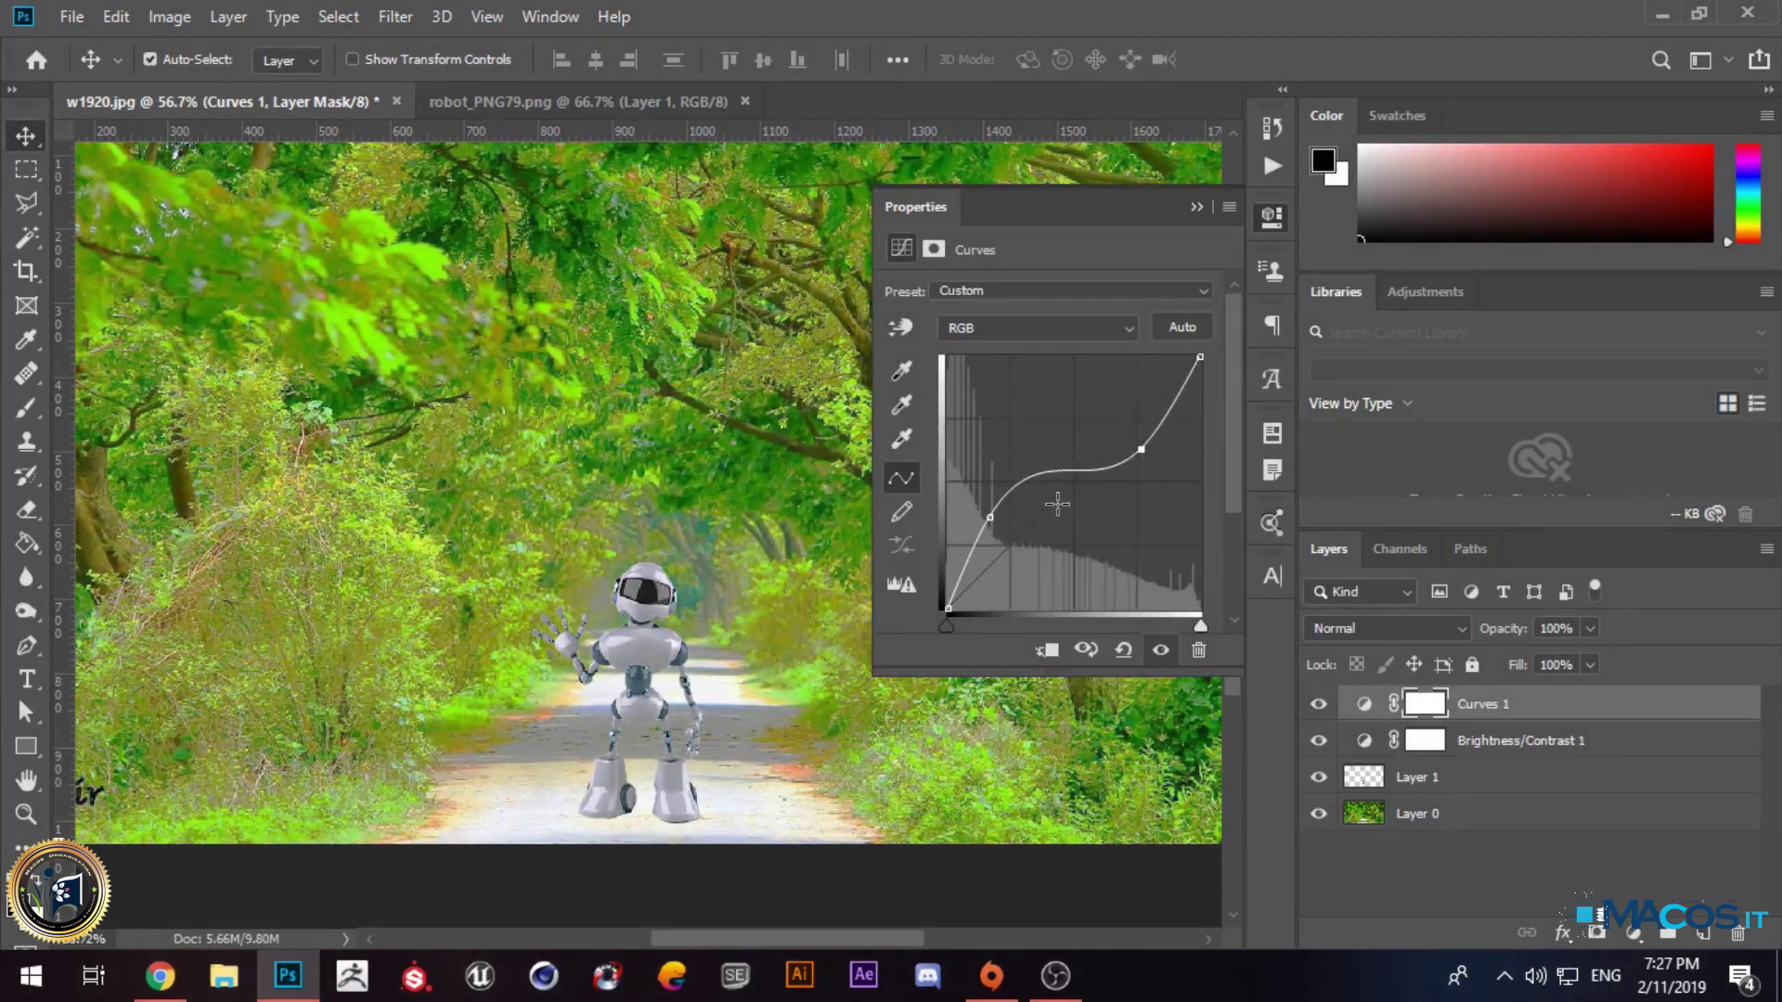
# Step: Test the Color Negative (RGB) and Increase Contrast (RGB) curve presets, and apply the Lighter (RGB) preset
pyautogui.click(1012, 290)
pyautogui.click(1002, 353)
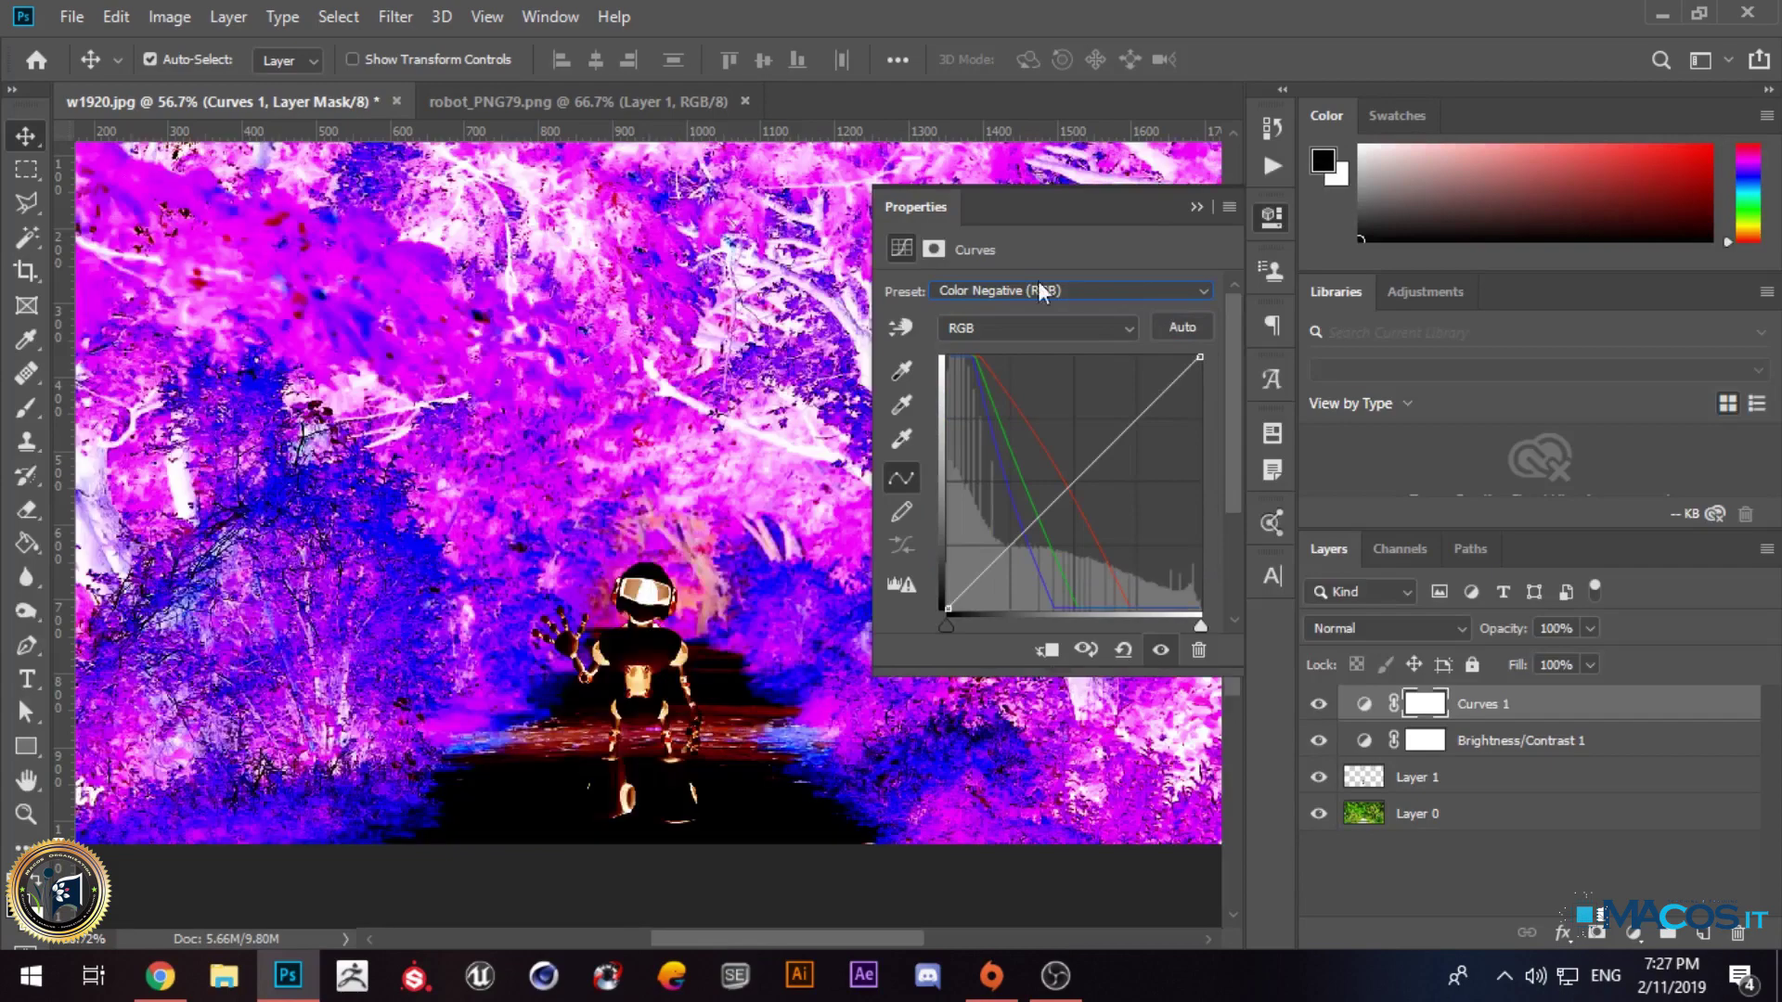
pyautogui.click(991, 289)
pyautogui.click(1021, 417)
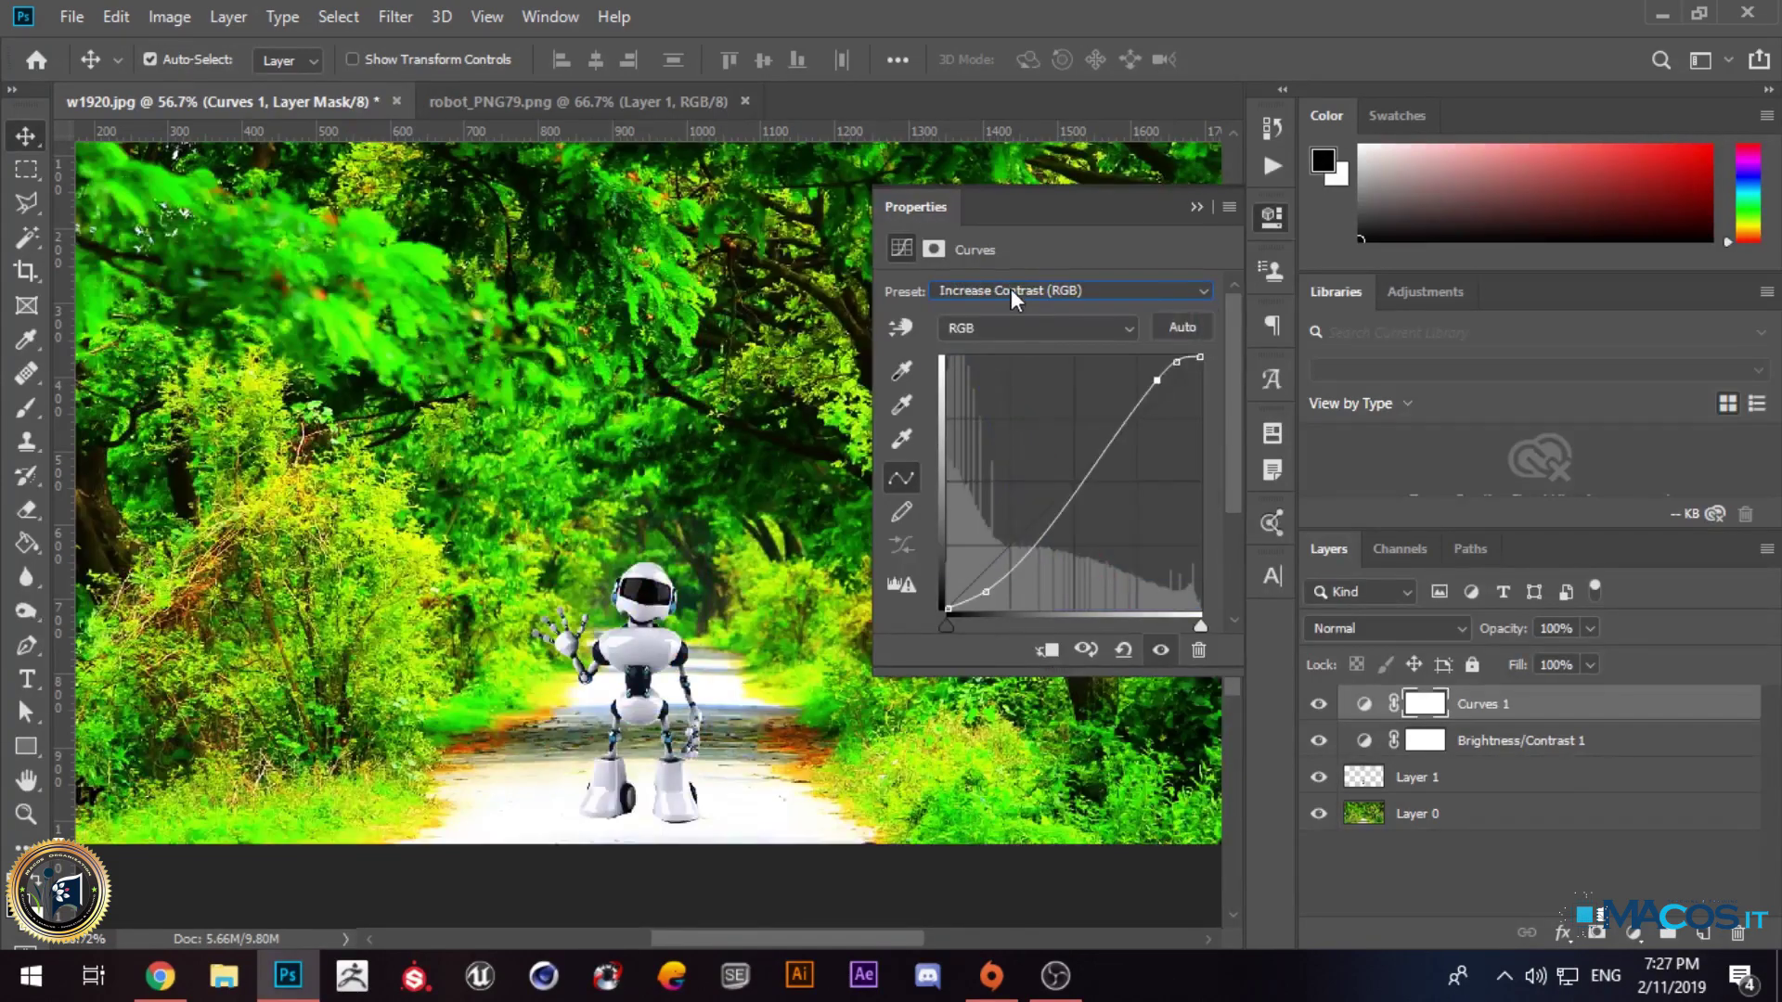
pyautogui.click(1016, 291)
pyautogui.click(1033, 439)
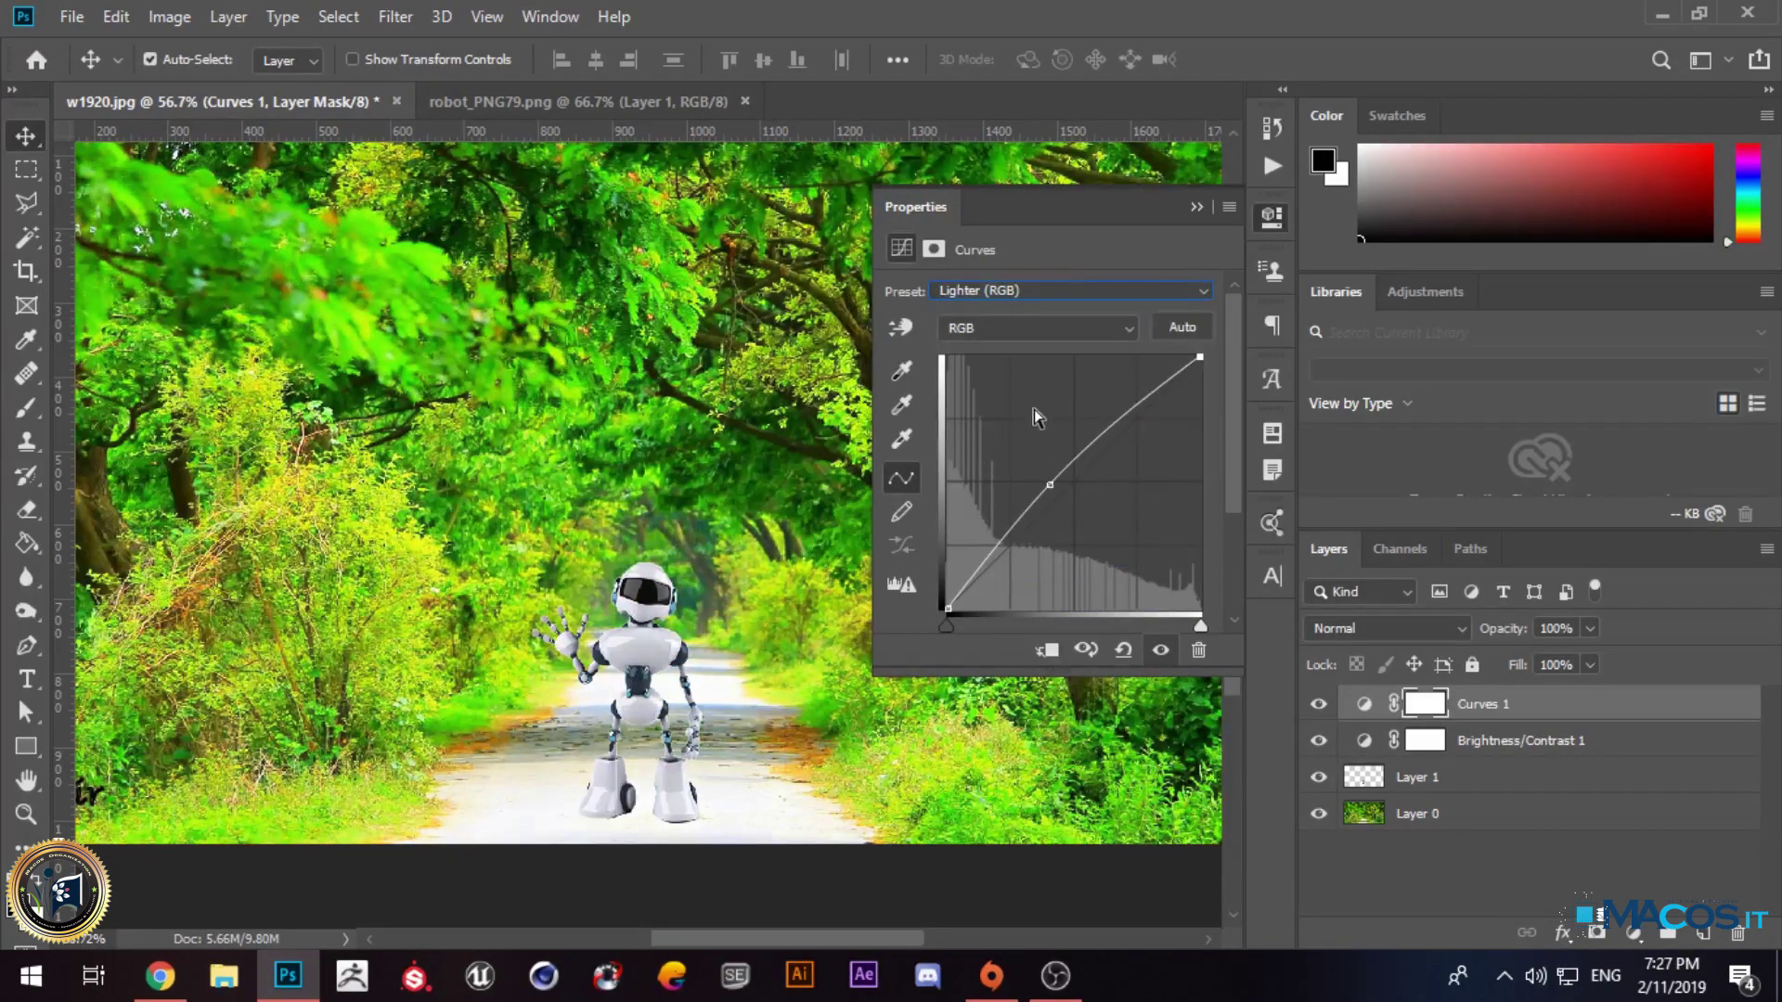
# Step: Compare the image with the Curves and Brightness/Contrast adjustment layers hidden and shown, viewing the robot up close and the whole picture
pyautogui.click(1202, 208)
pyautogui.hotkey('ctrl', '0')
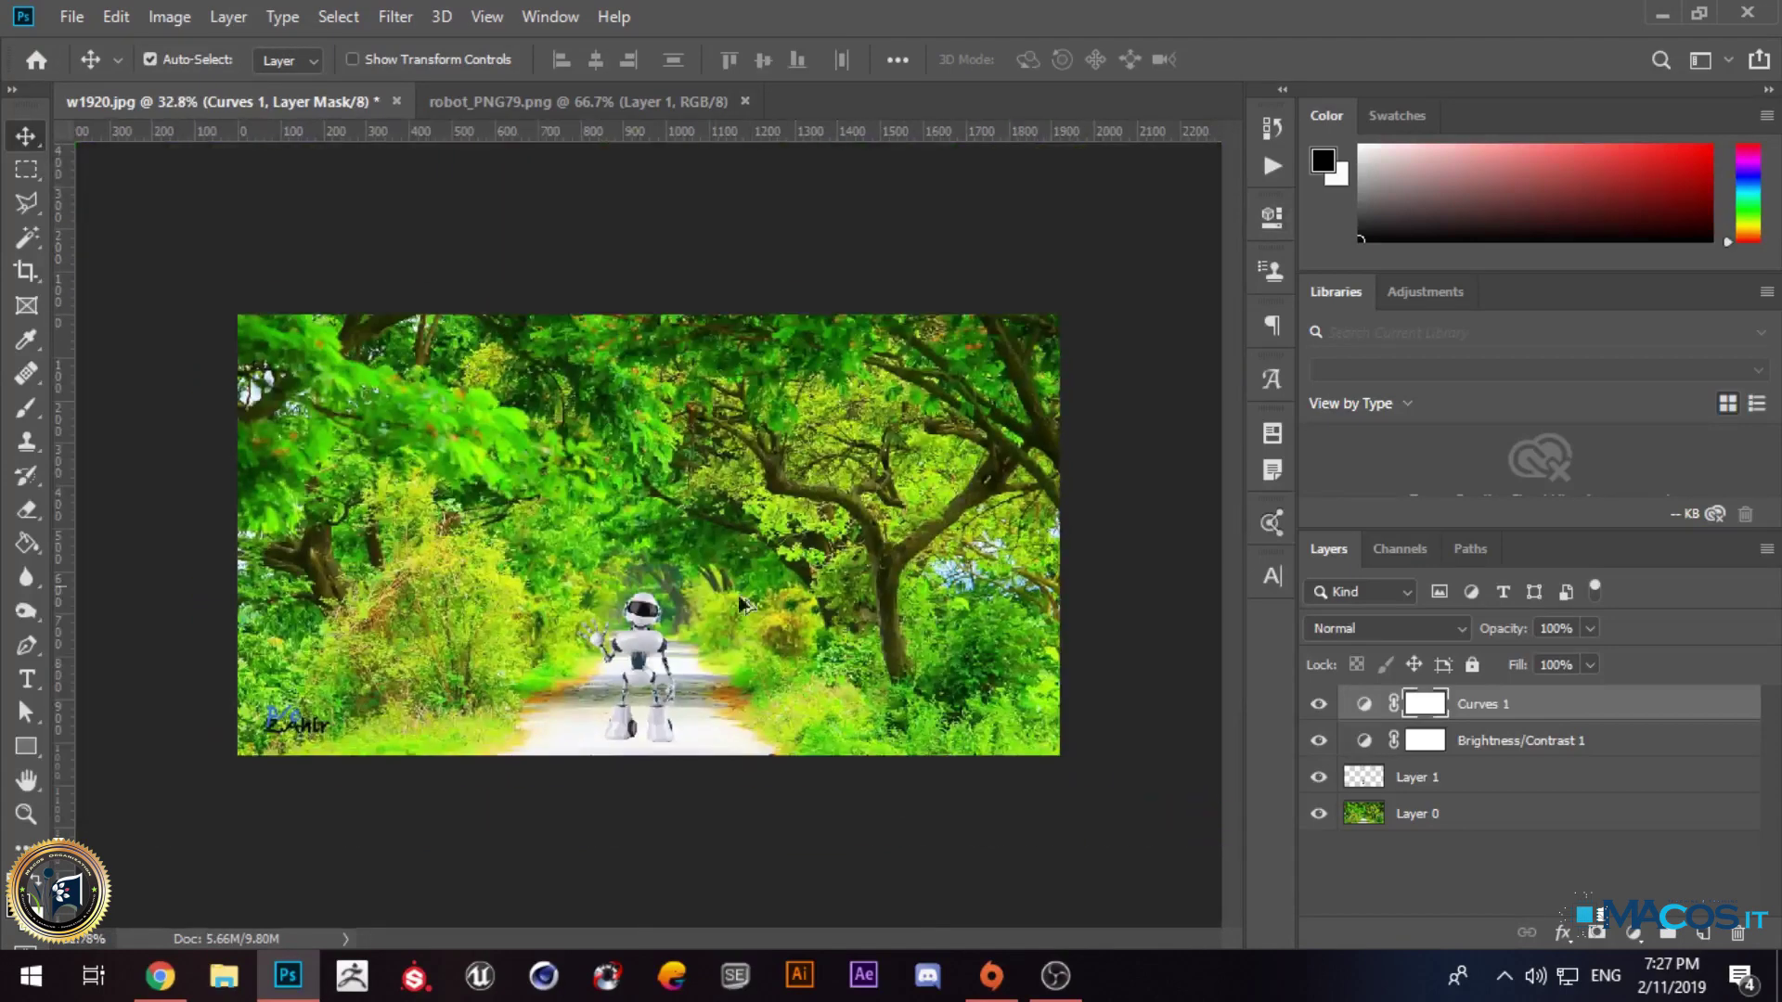
pyautogui.scroll(3, 610, 754)
pyautogui.click(1318, 778)
pyautogui.click(1319, 742)
pyautogui.click(1319, 706)
pyautogui.click(1319, 741)
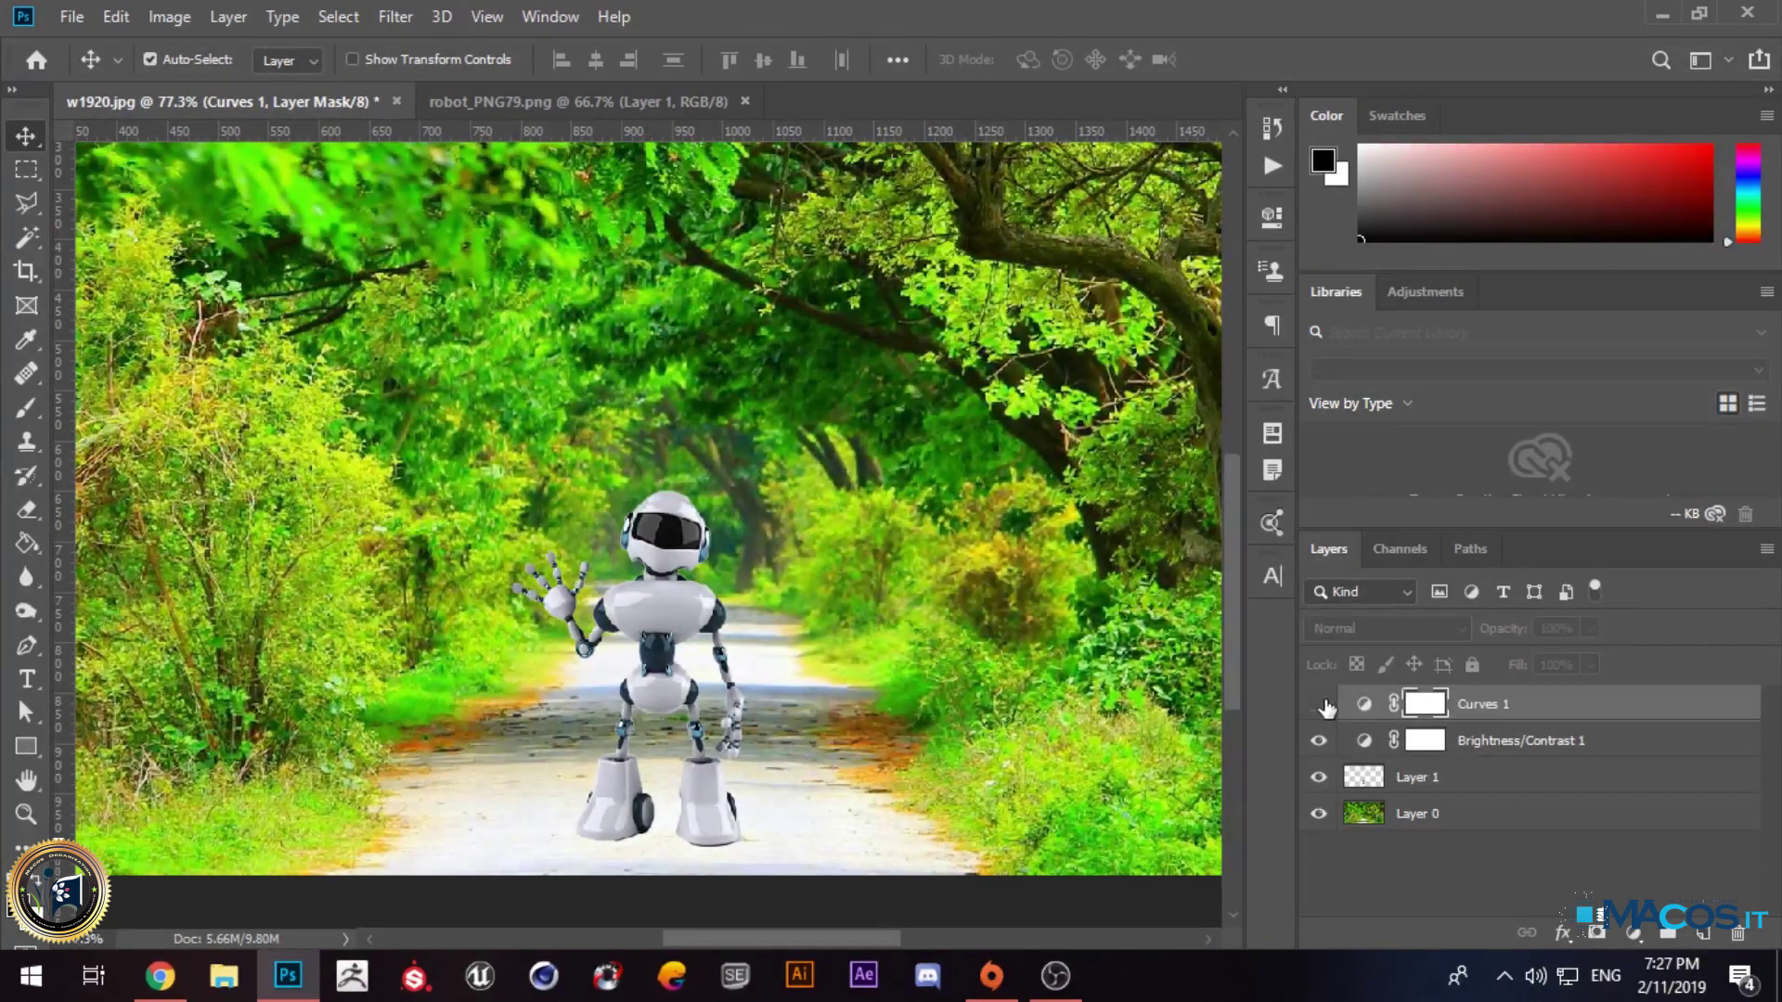
pyautogui.click(1319, 706)
pyautogui.scroll(-3, 651, 539)
pyautogui.scroll(-1, 641, 700)
pyautogui.click(757, 707)
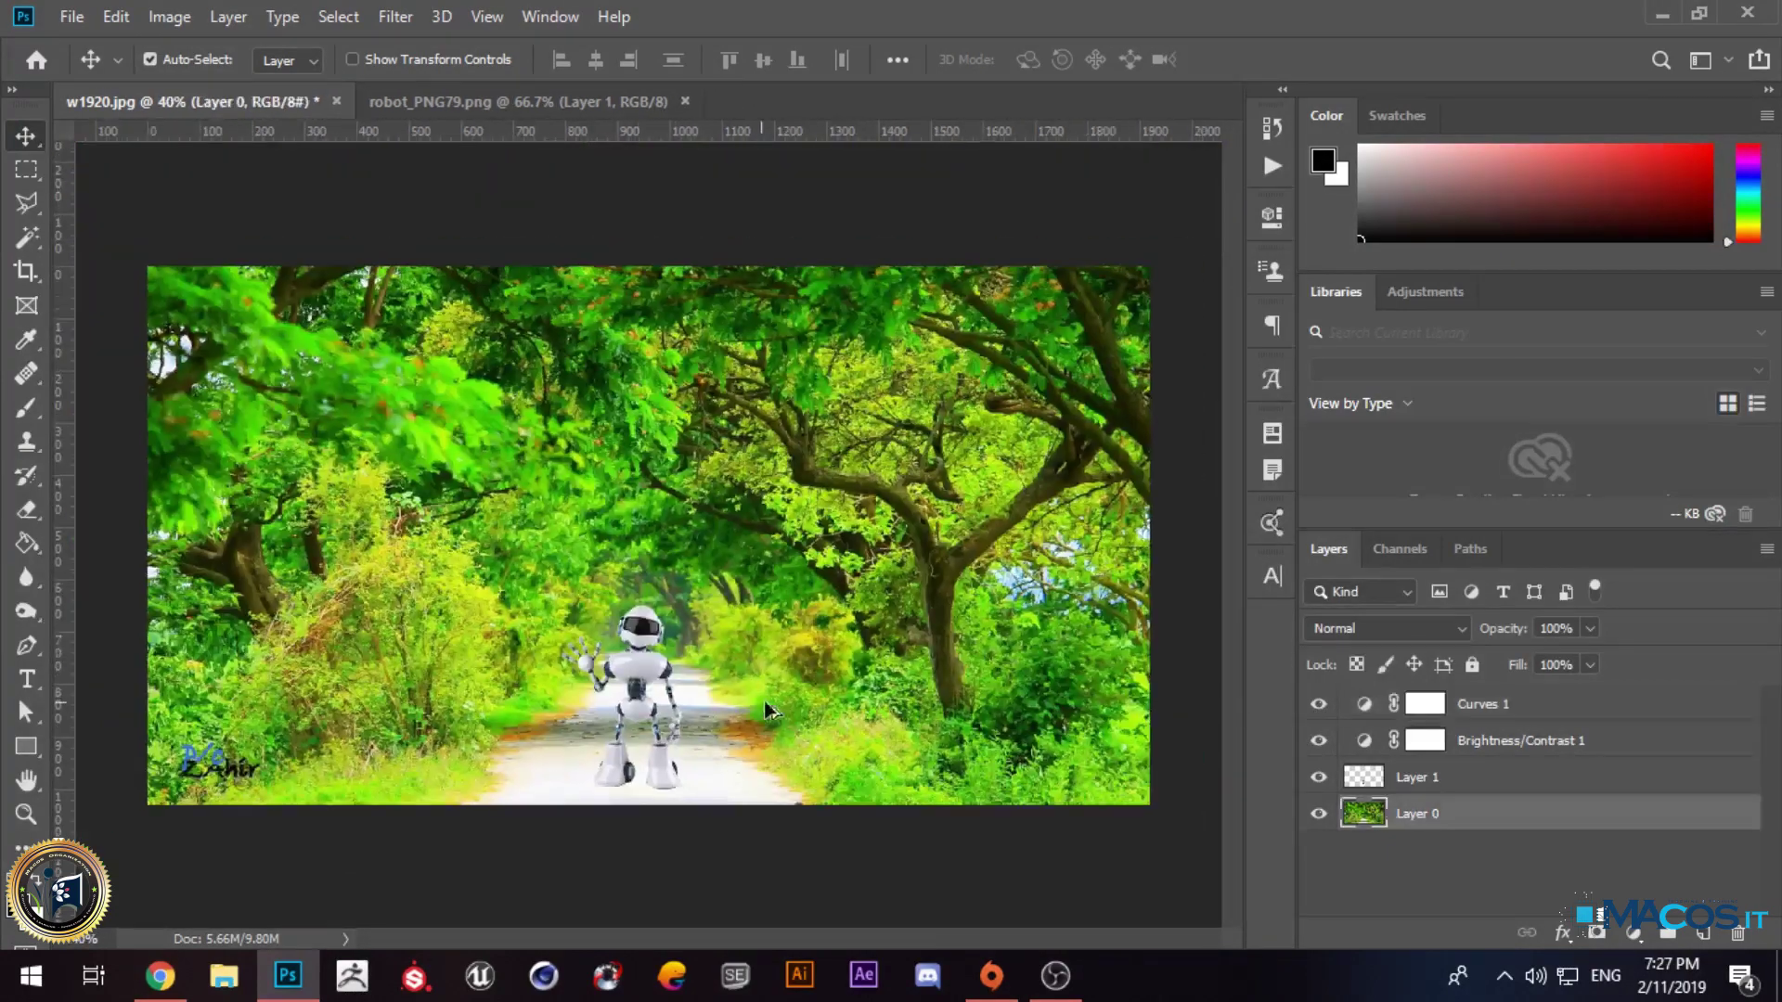
pyautogui.scroll(2, 650, 631)
pyautogui.scroll(3, 666, 579)
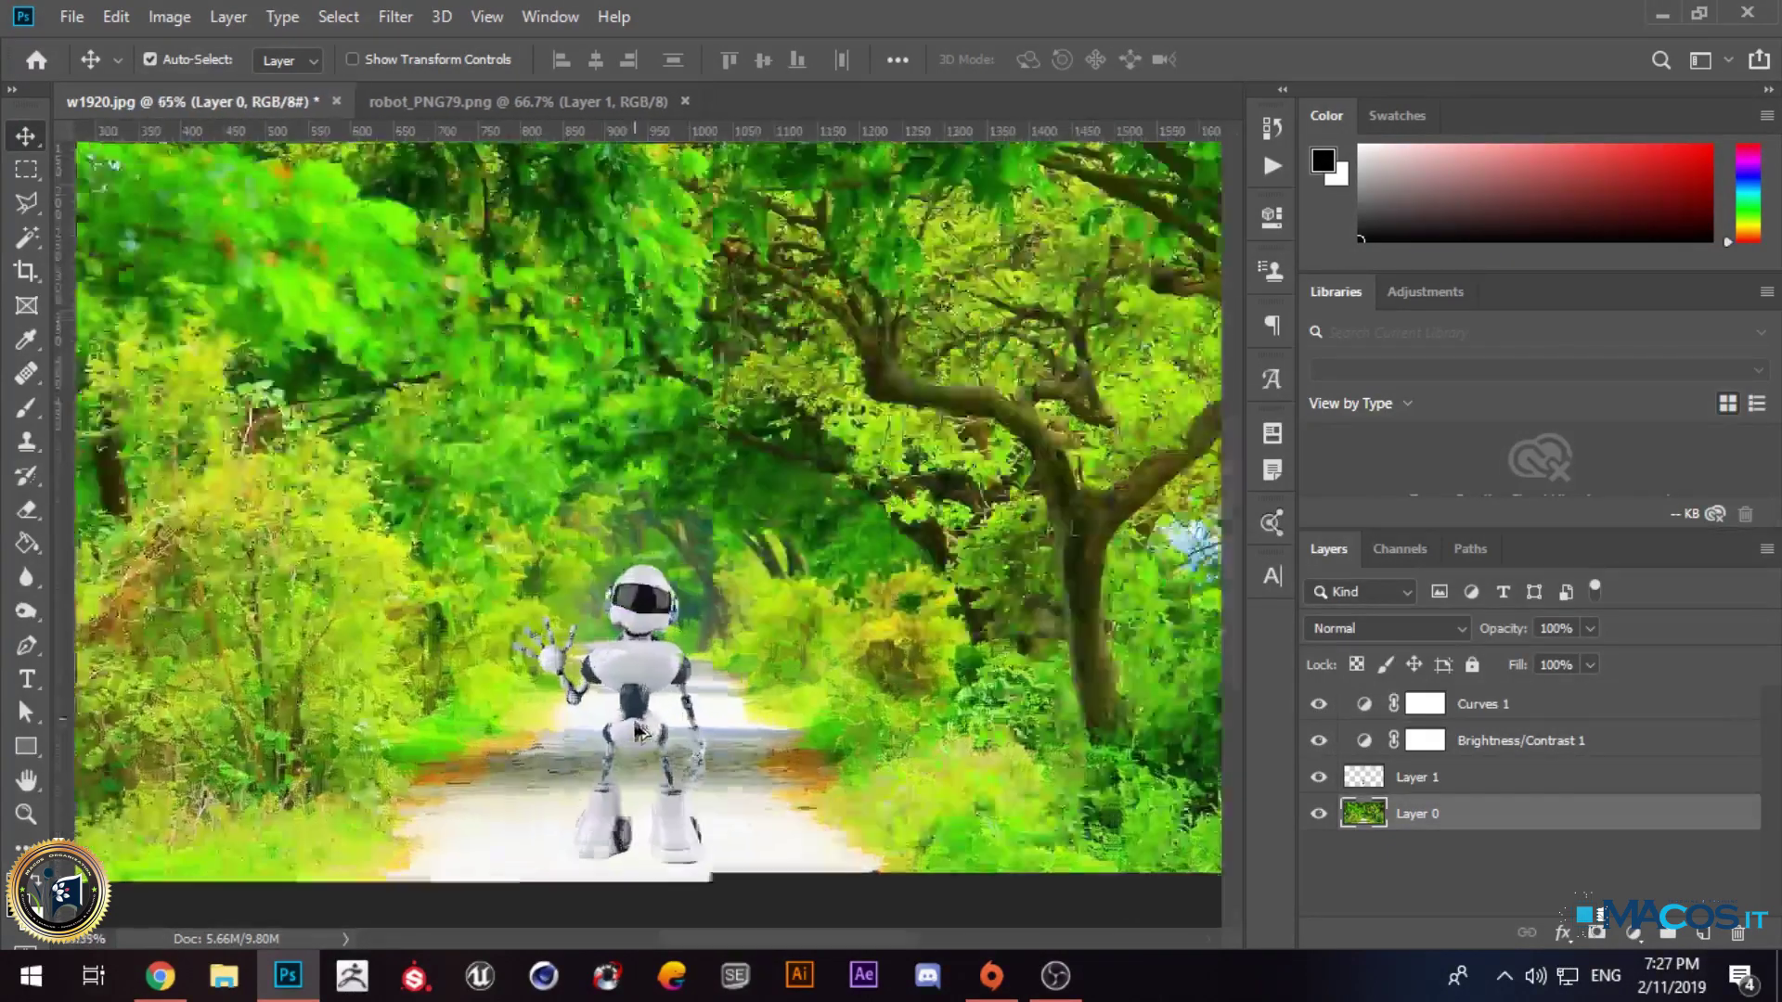
pyautogui.scroll(-3, 667, 579)
pyautogui.scroll(1, 674, 617)
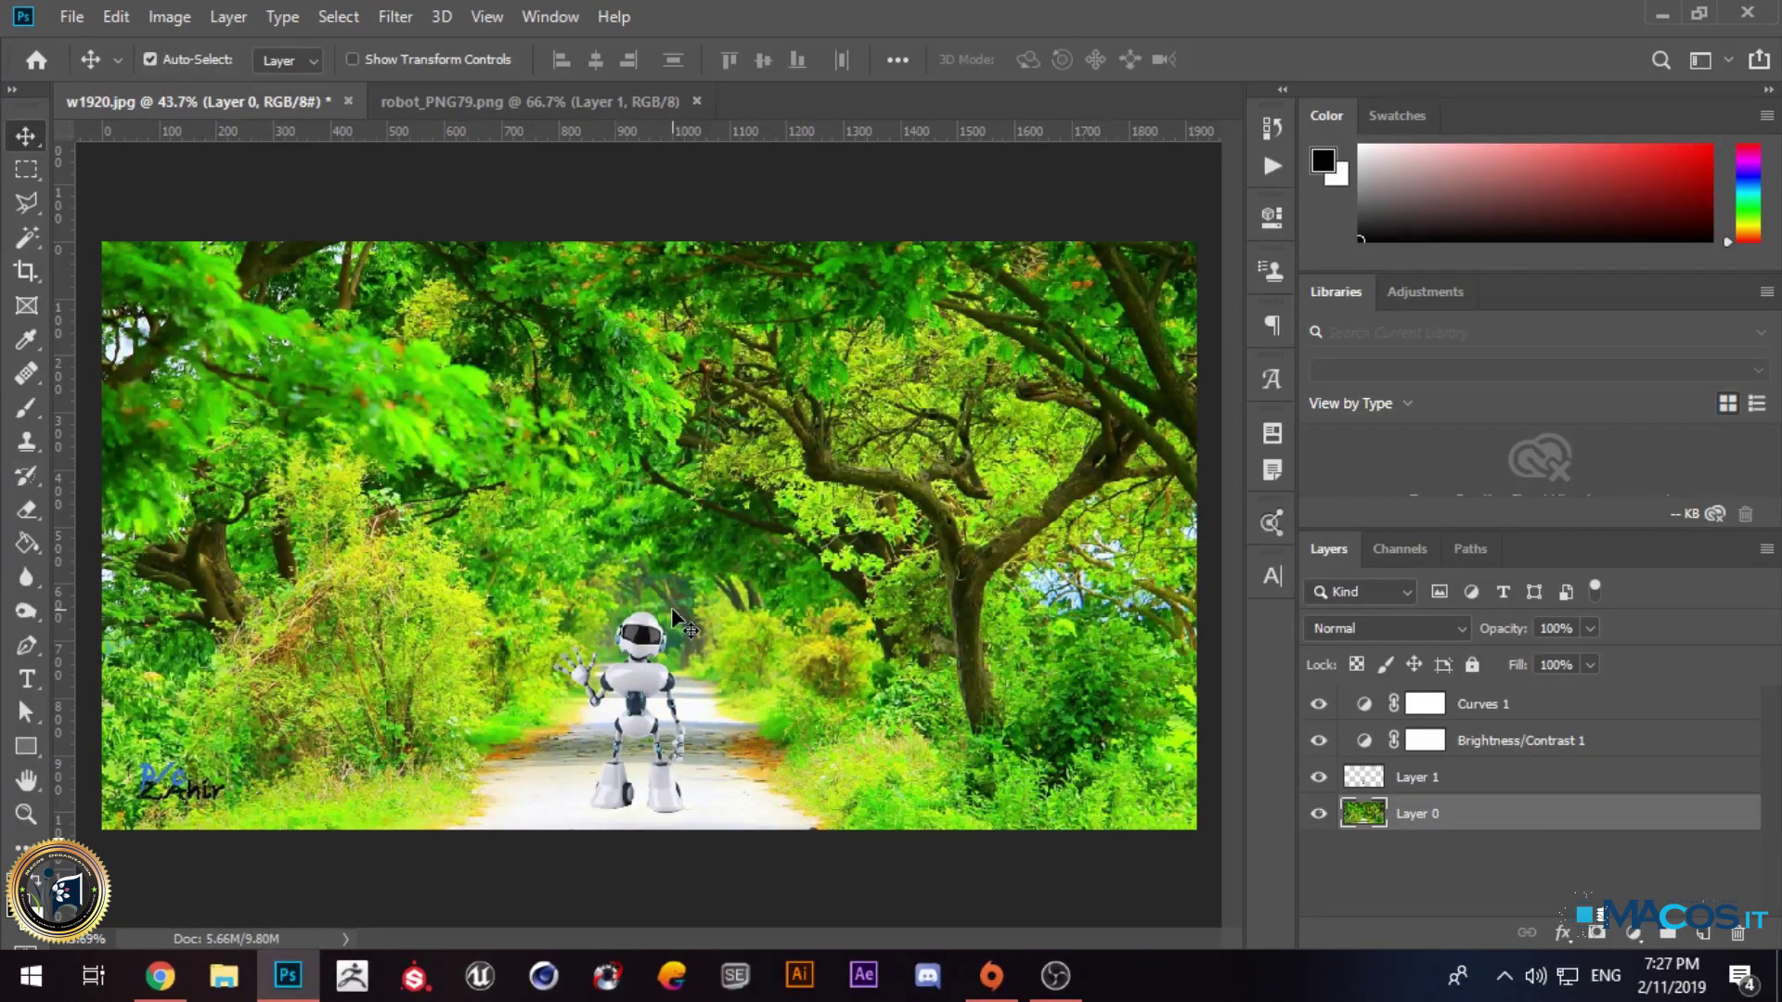
# Step: Add an Exposure adjustment layer above the Curves layer and try an exposure of -10.33, undoing that value
pyautogui.click(1518, 705)
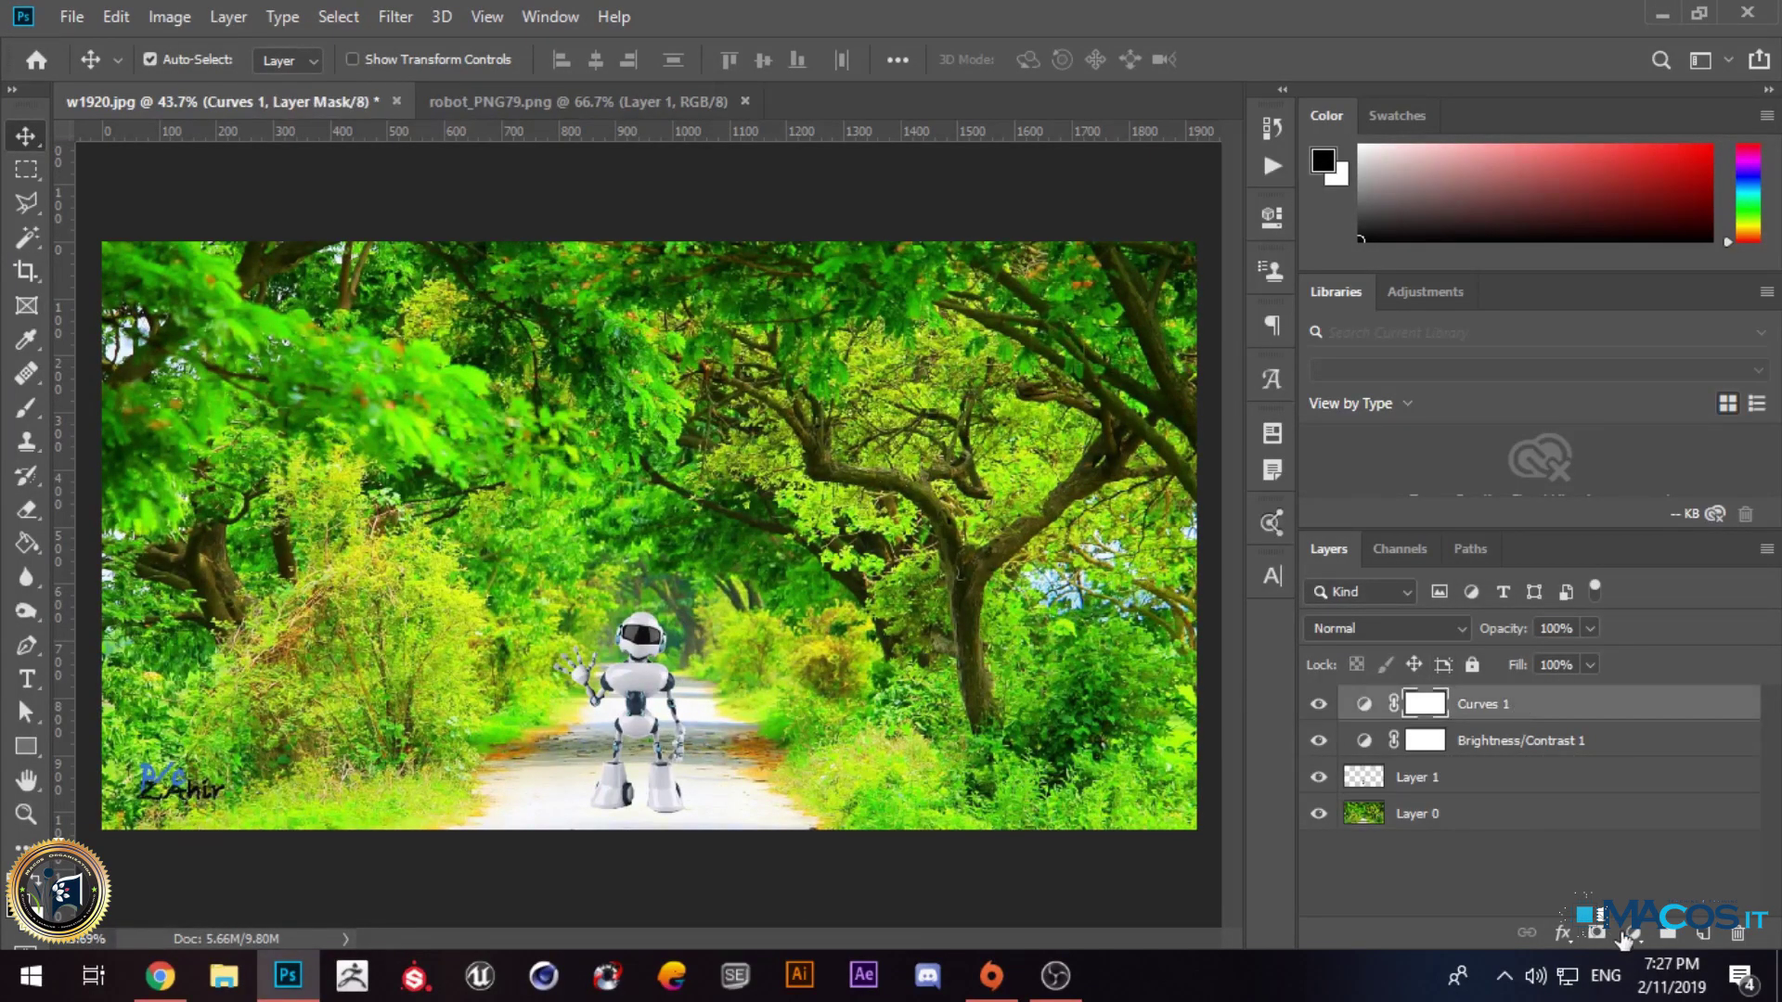
pyautogui.click(1632, 935)
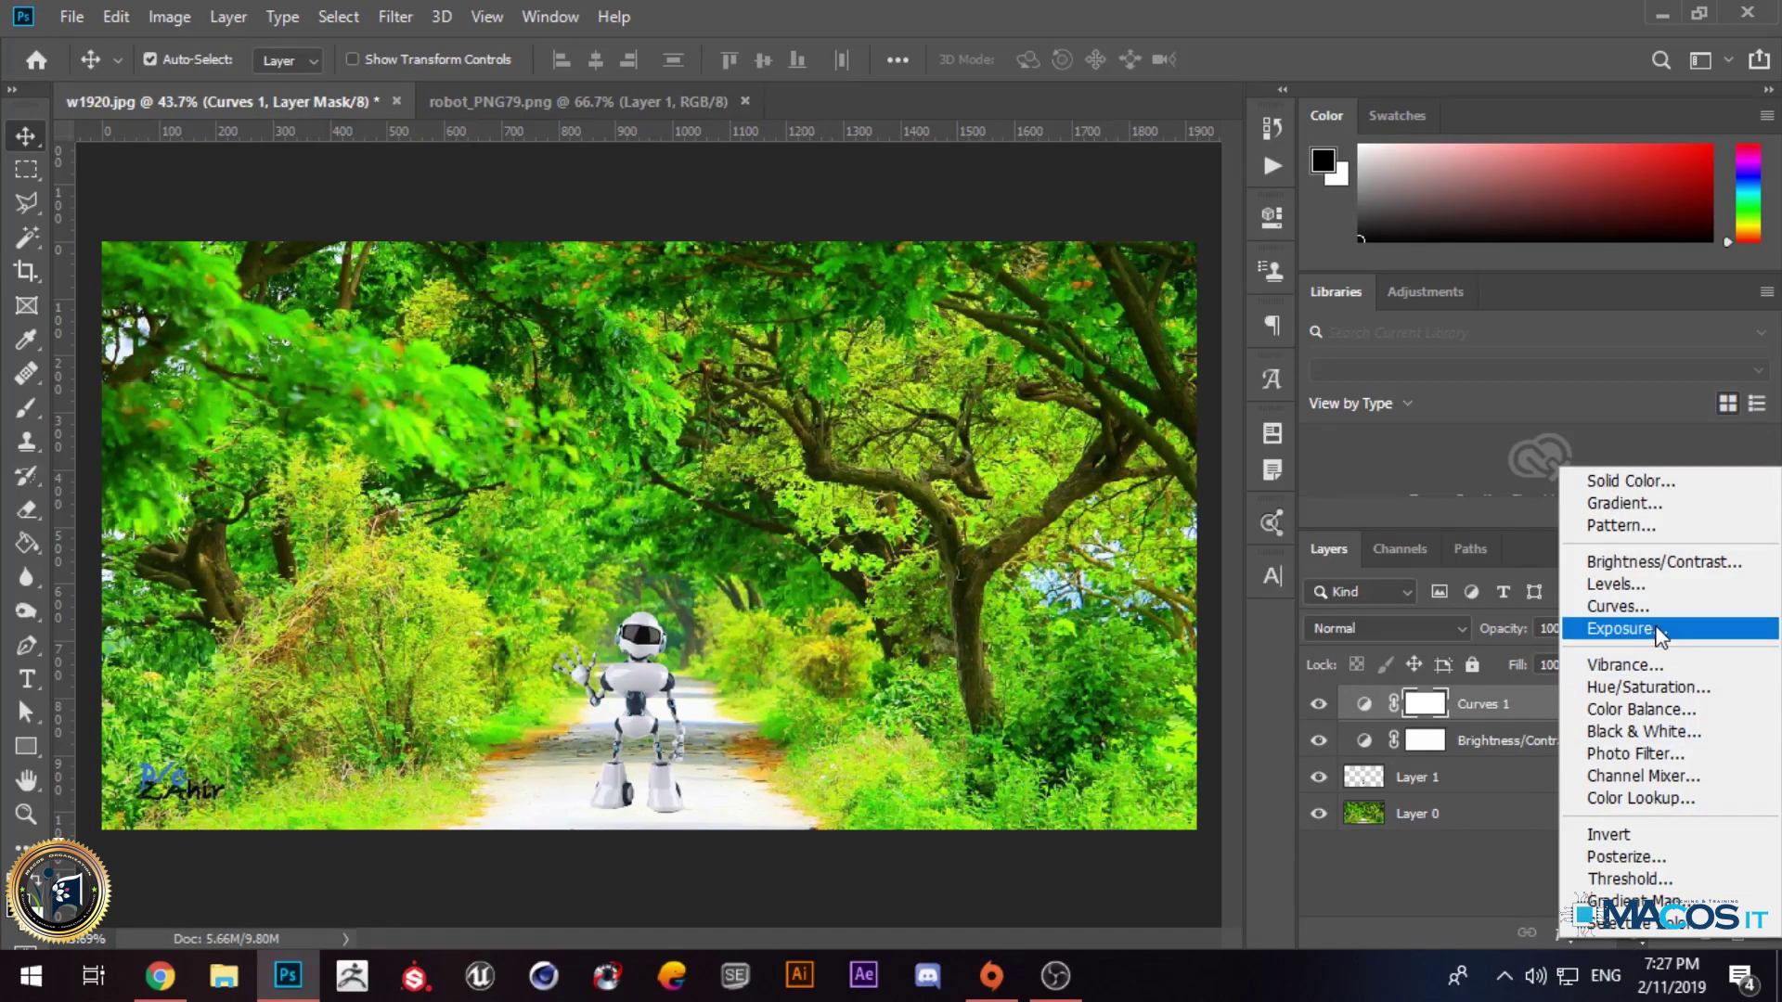
pyautogui.click(1658, 631)
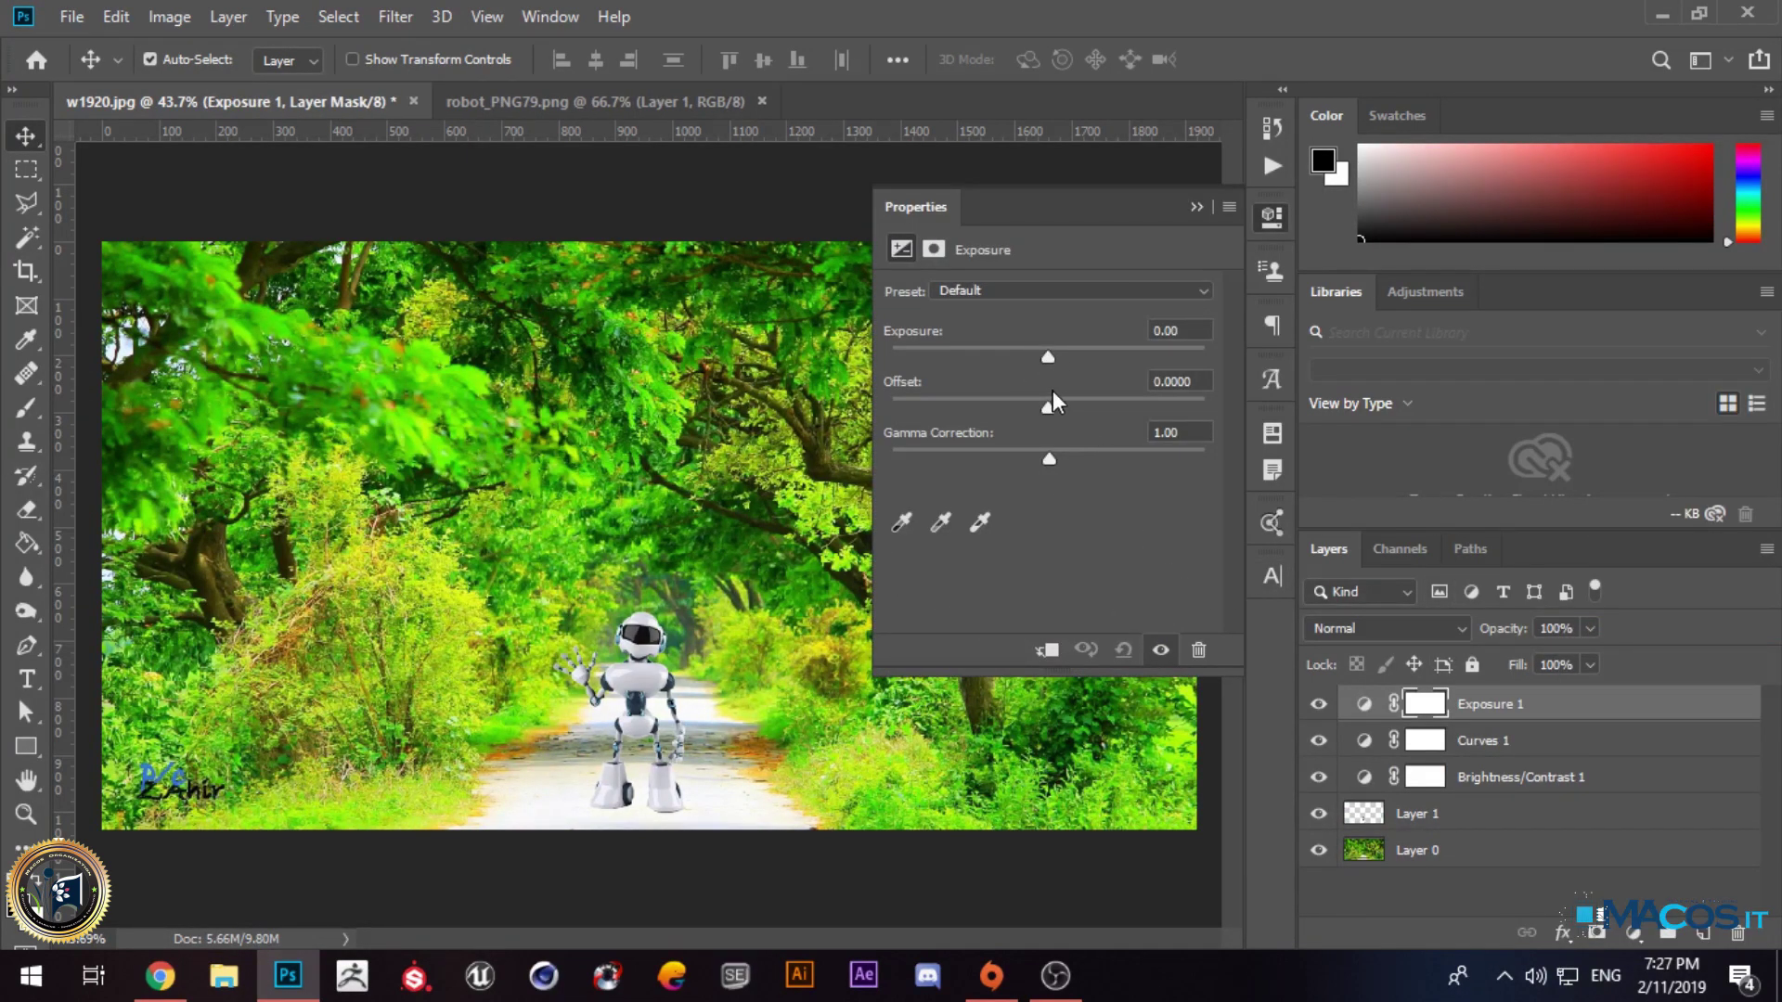
pyautogui.moveTo(1048, 357); pyautogui.dragTo(930, 376)
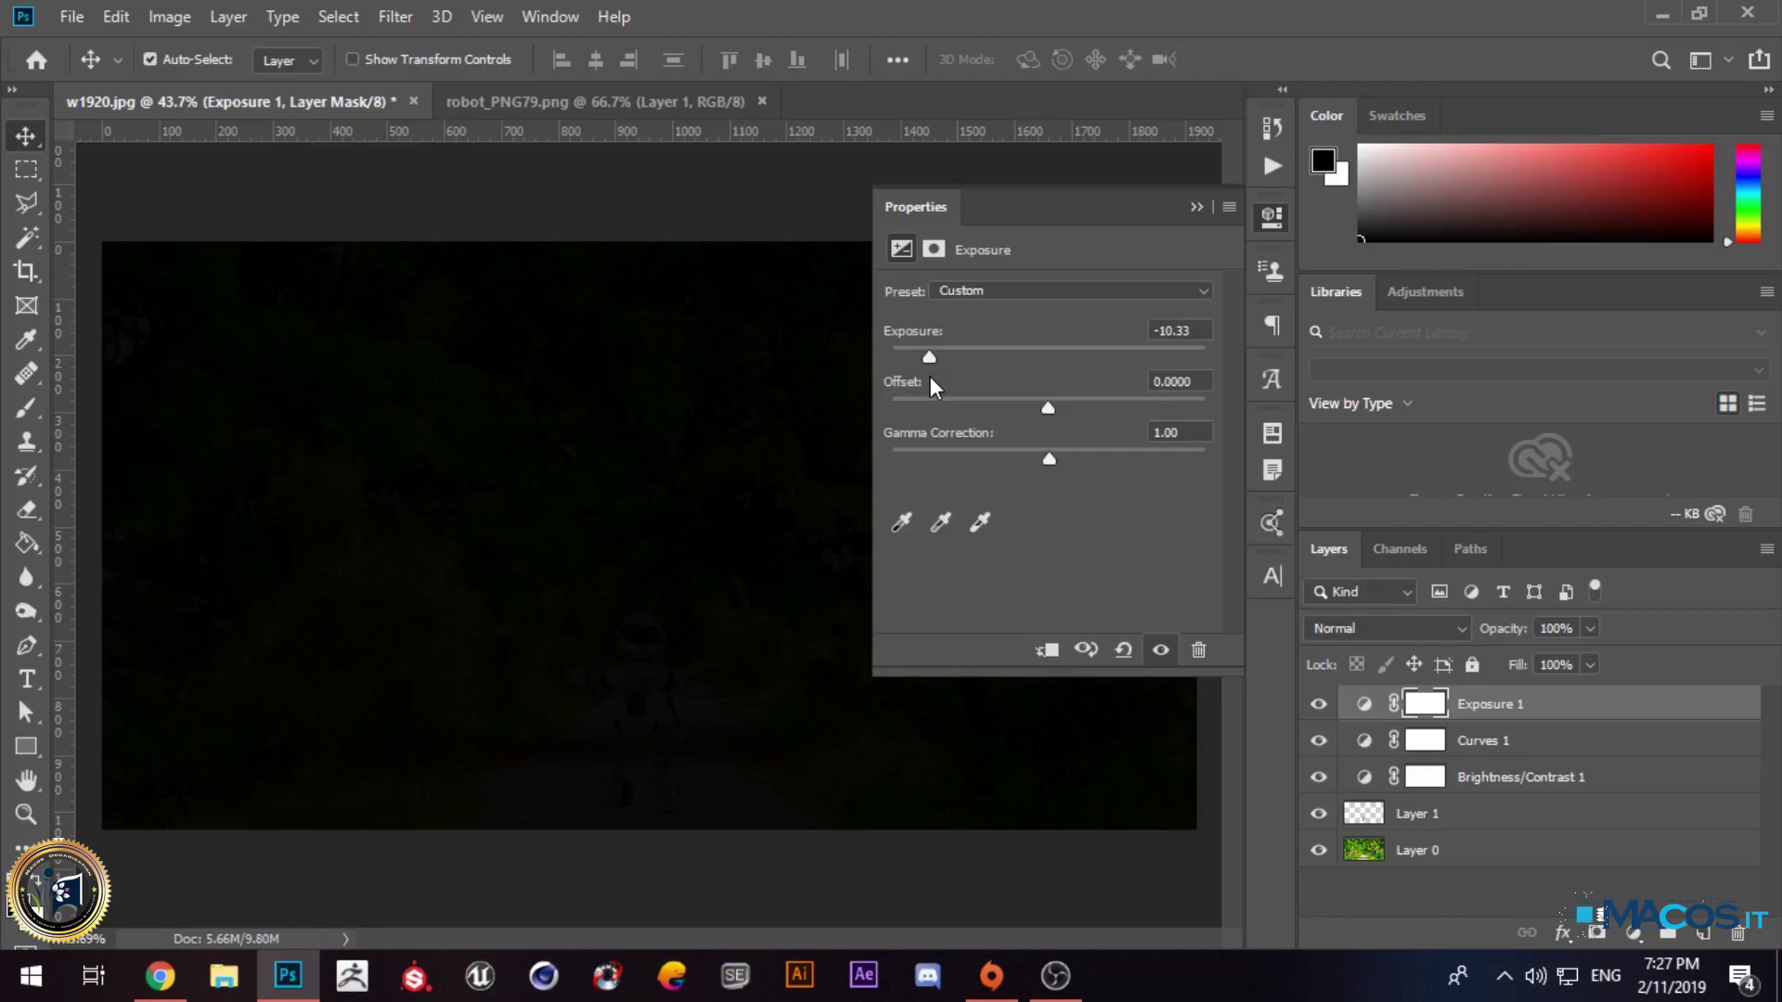
pyautogui.hotkey('ctrl', 'z')
# Step: Test the Exposure layer's offset at the extremes of -0.5 and +0.5, and undo the extreme setting
pyautogui.moveTo(1053, 406); pyautogui.dragTo(804, 436)
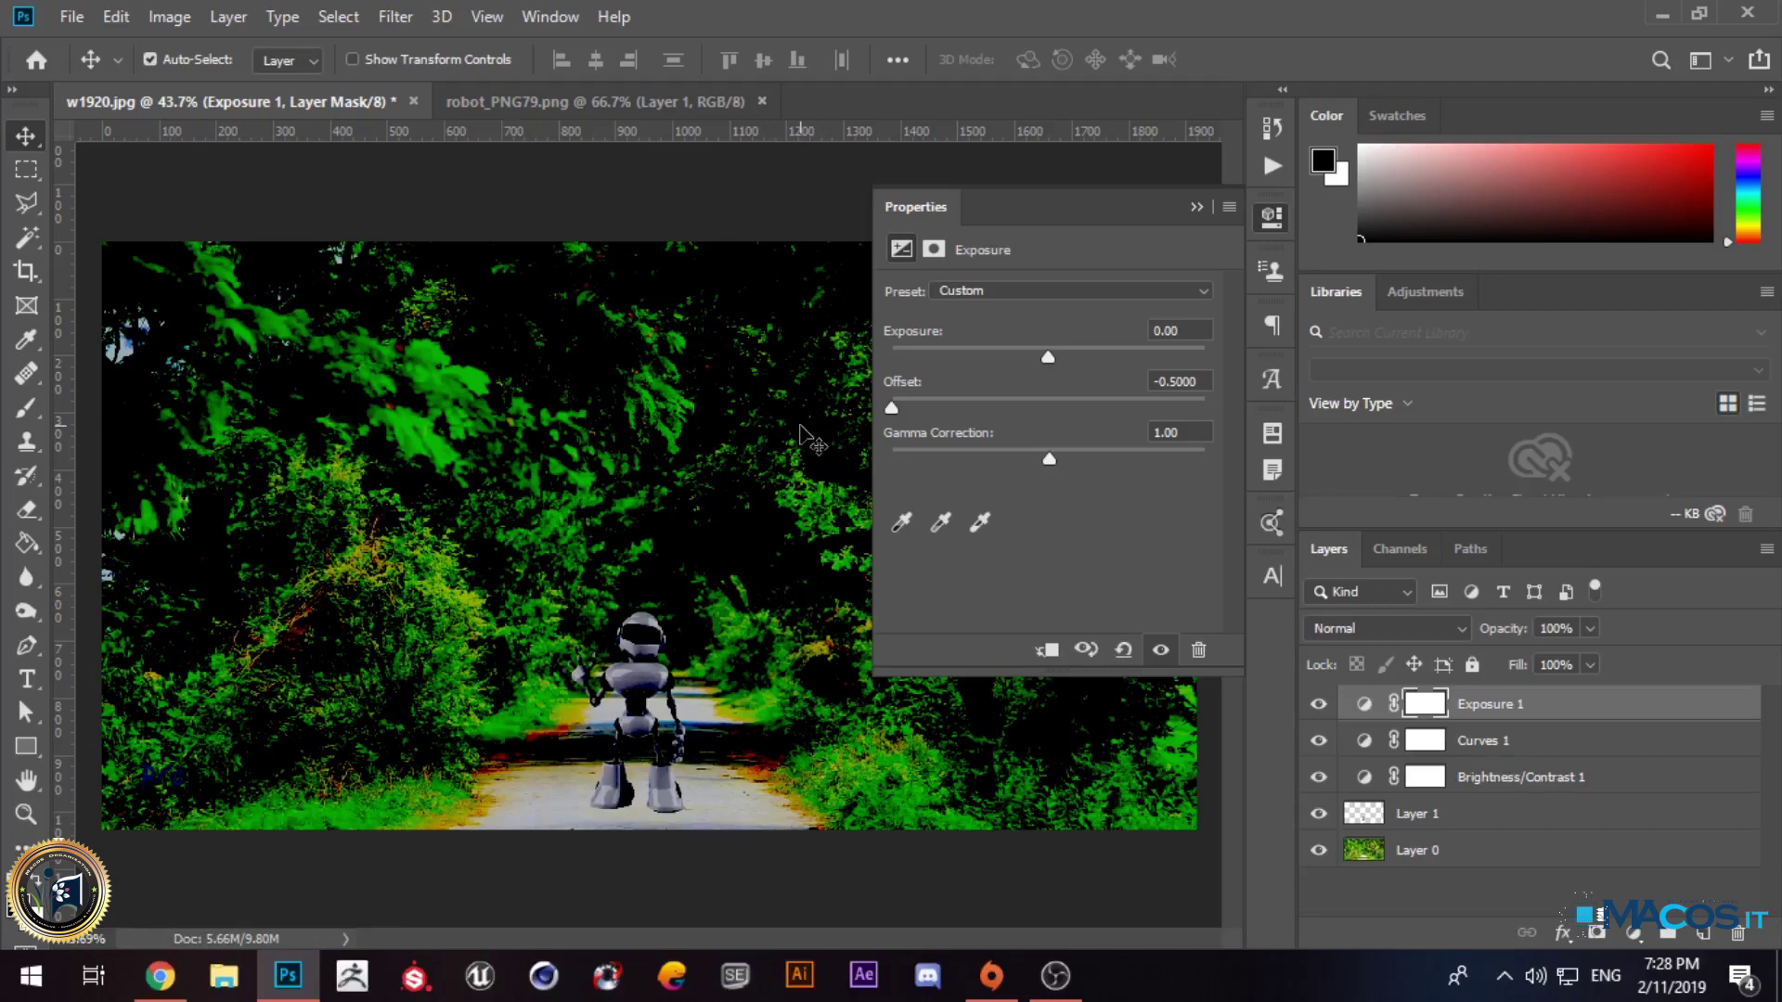
pyautogui.hotkey('ctrl', 'z')
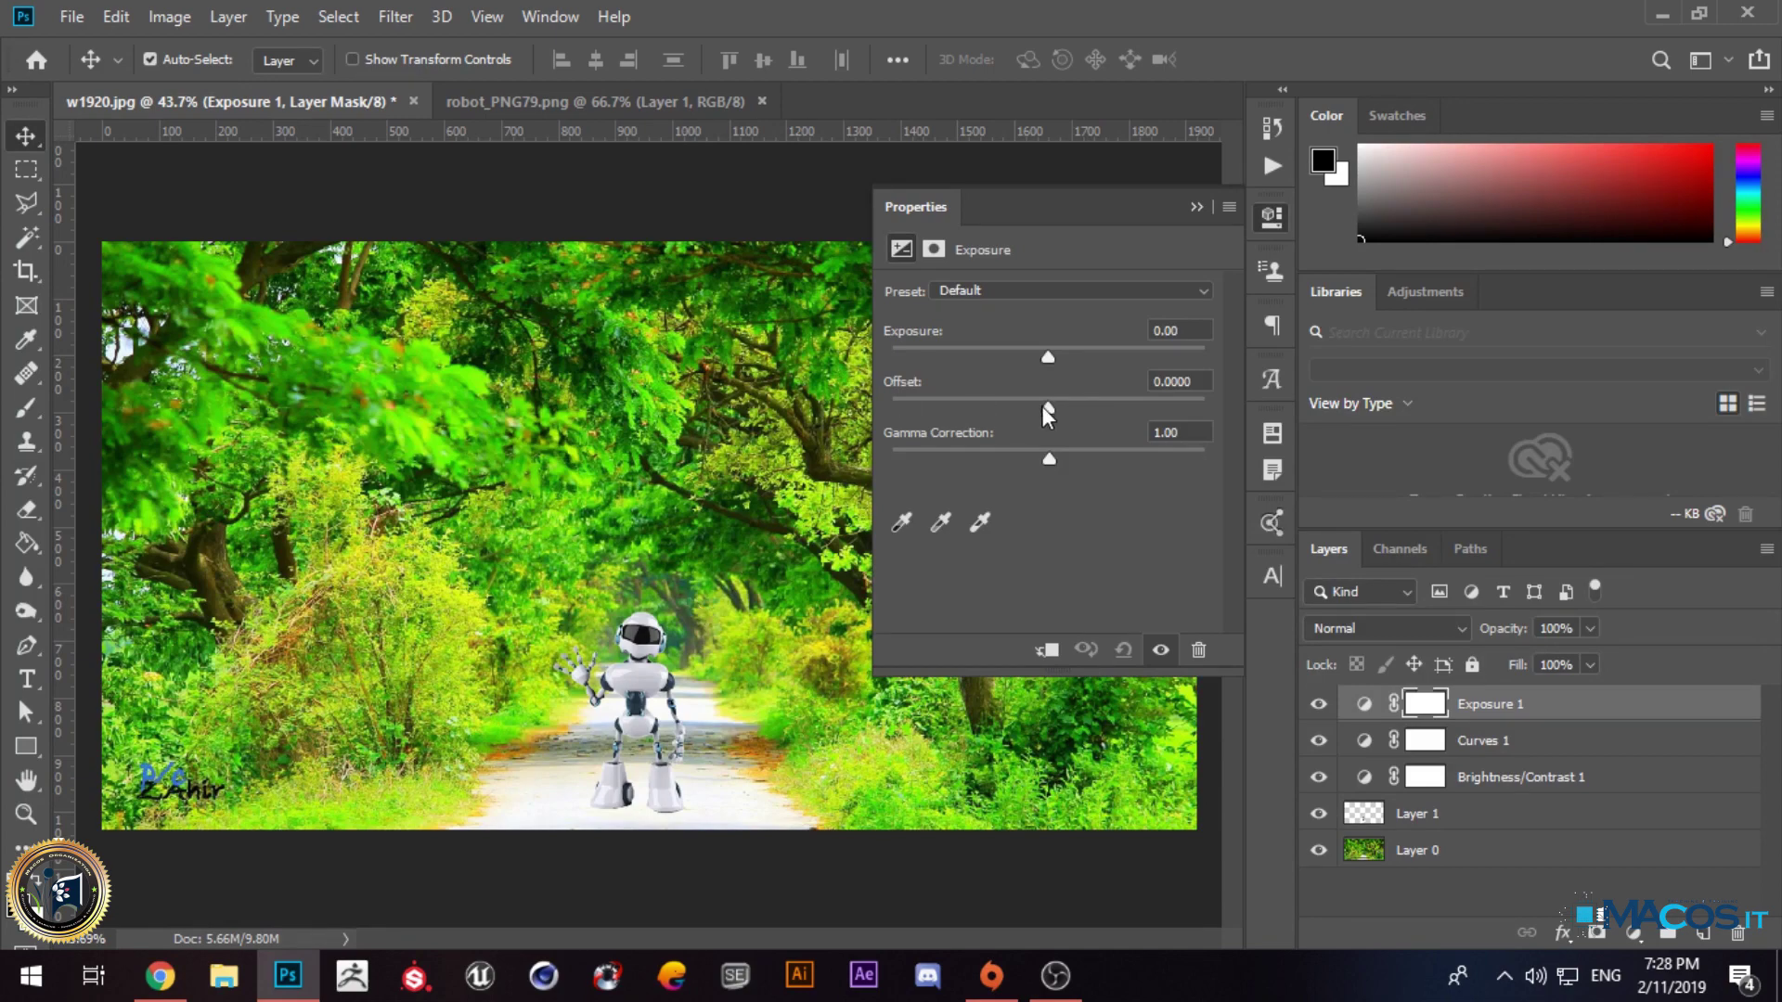
pyautogui.moveTo(1048, 409); pyautogui.dragTo(1251, 395)
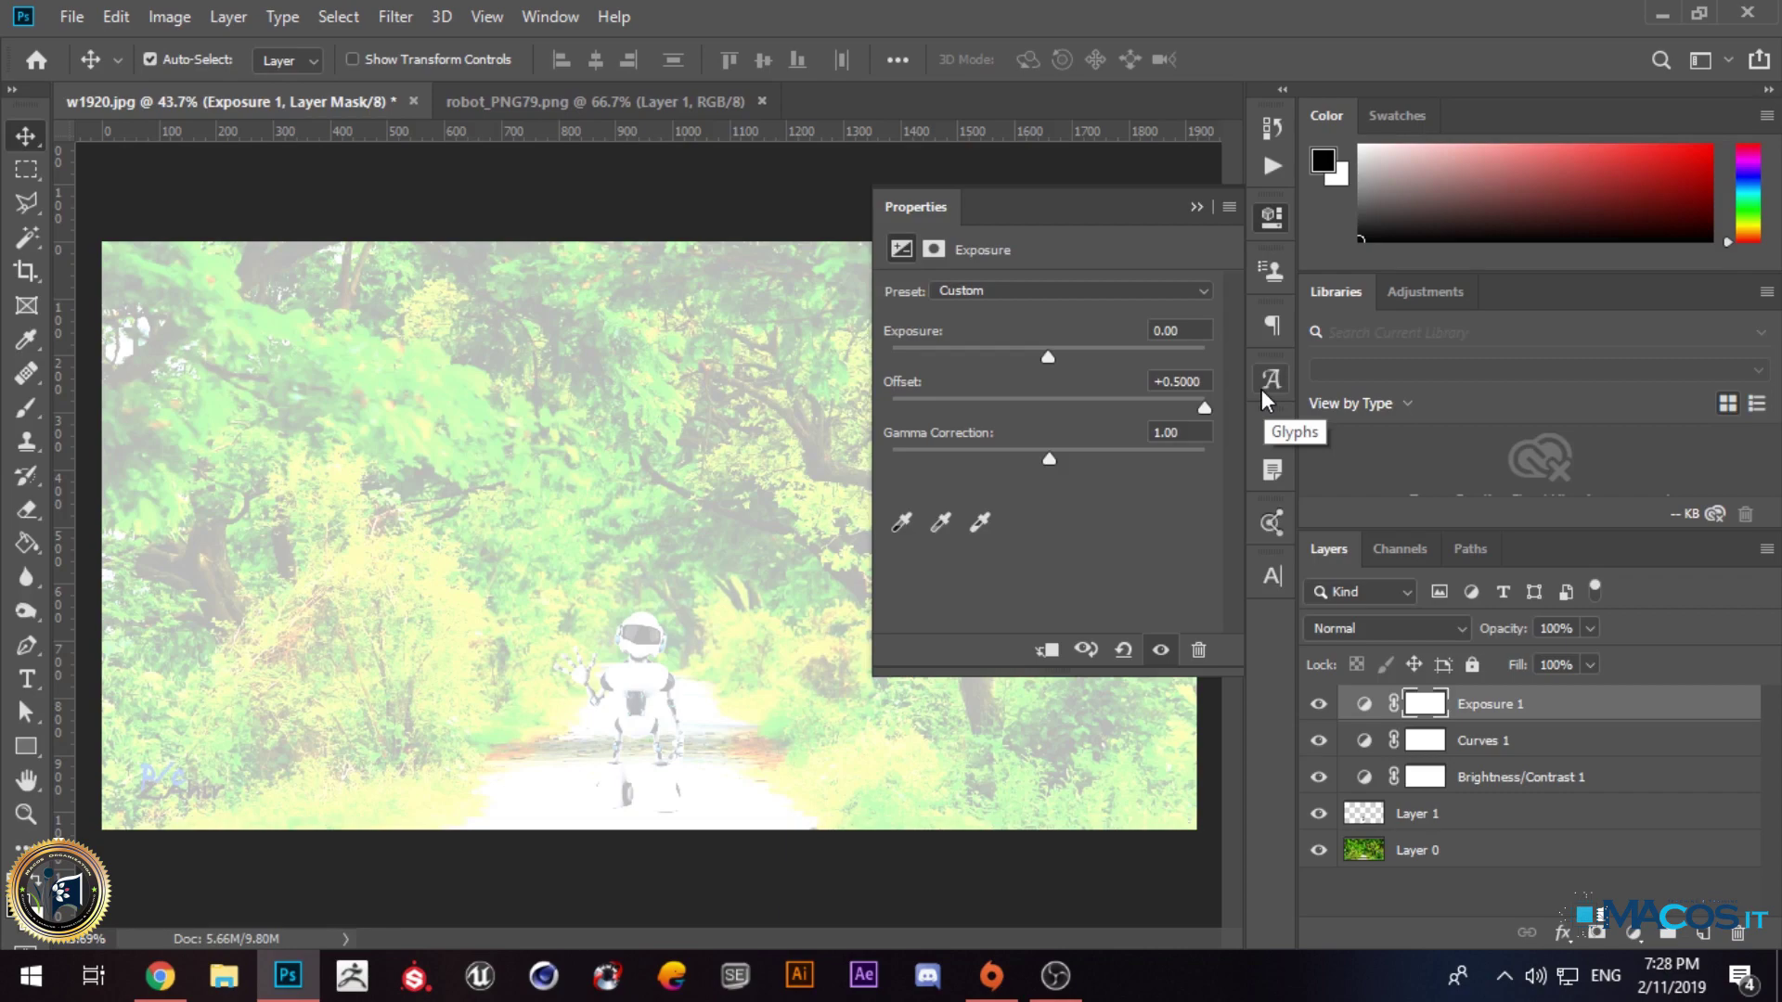
pyautogui.moveTo(1203, 405); pyautogui.dragTo(821, 399)
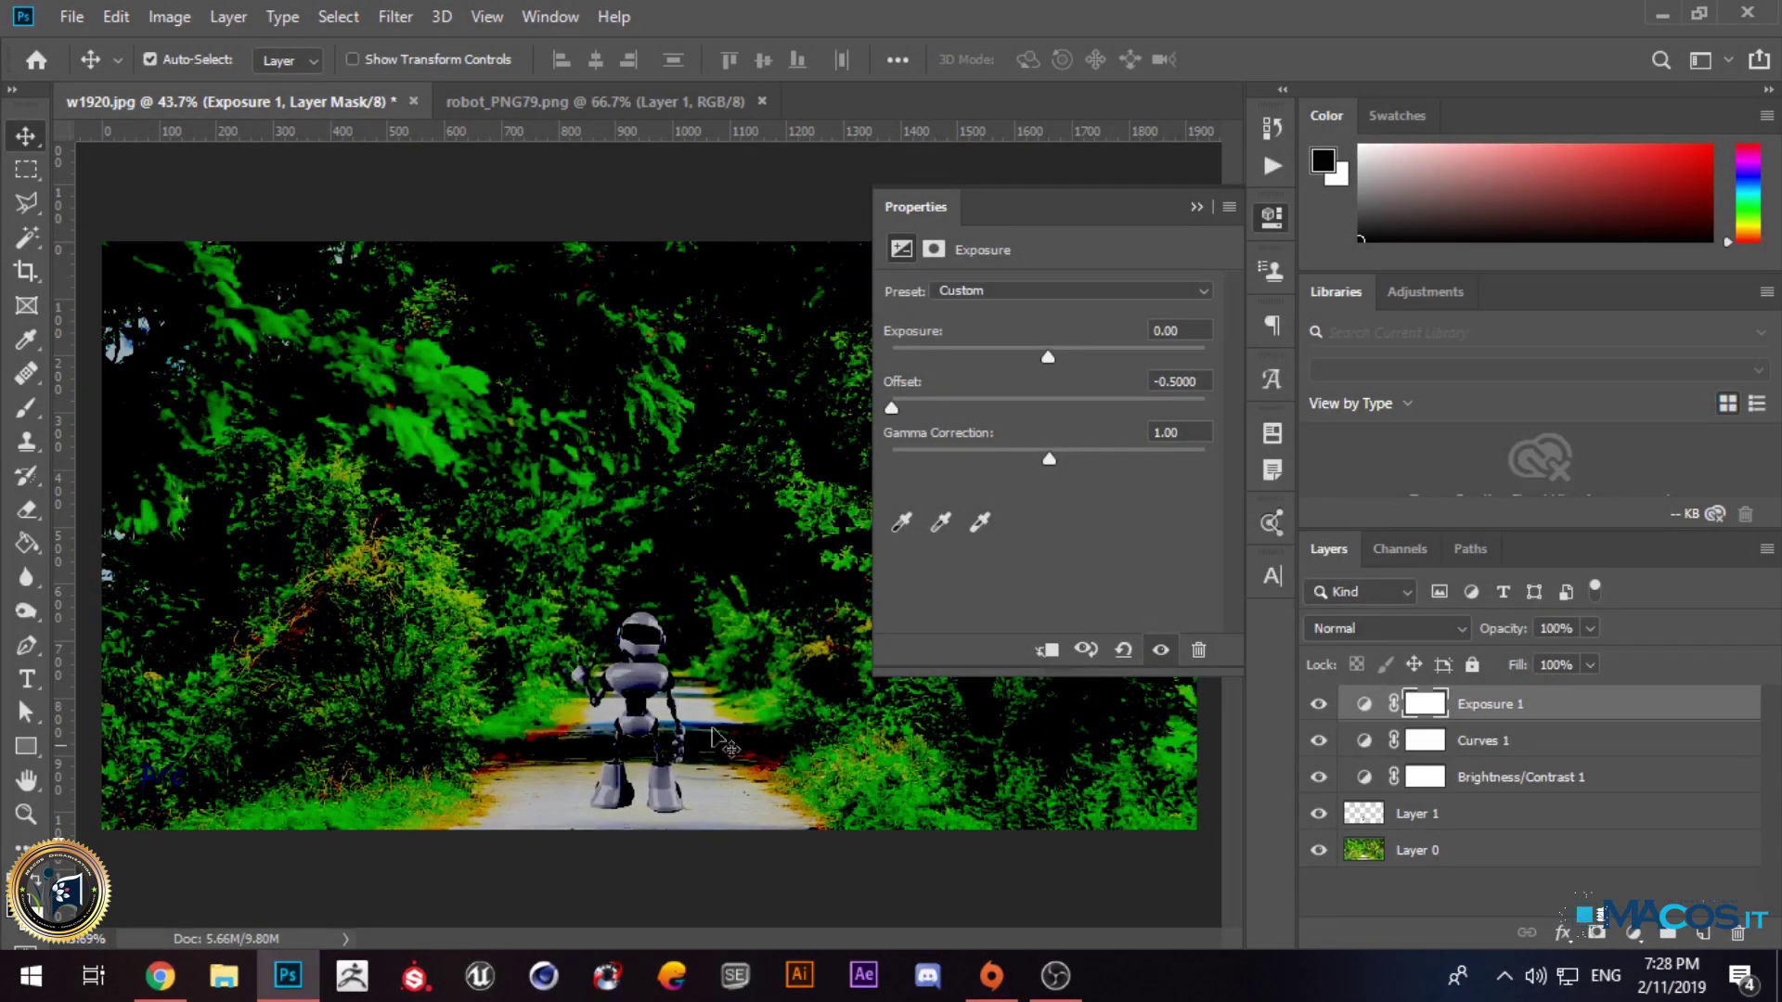
pyautogui.hotkey('ctrl', 'z')
# Step: Set the Exposure layer's offset to -0.0208 and its gamma correction to 1.26
pyautogui.moveTo(1055, 403)
pyautogui.mouseDown()
pyautogui.moveTo(1017, 411)
pyautogui.moveTo(1099, 398)
pyautogui.moveTo(1041, 421)
pyautogui.mouseUp()
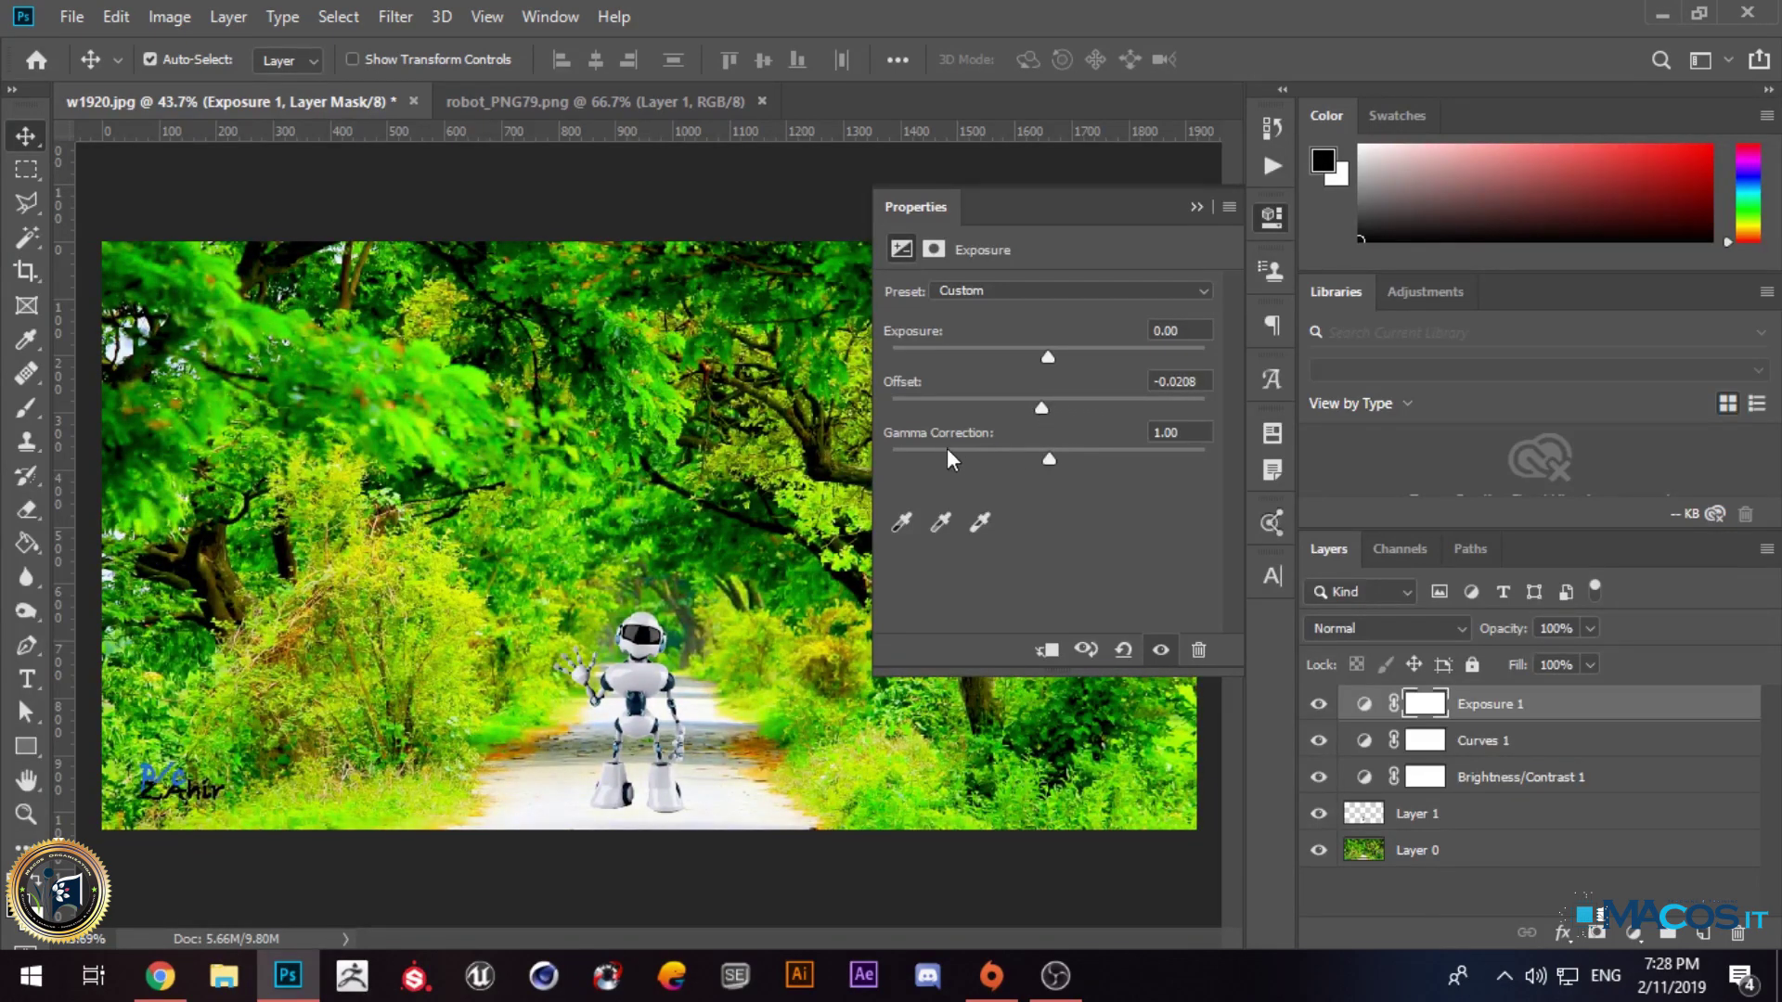
pyautogui.moveTo(1047, 457); pyautogui.dragTo(1216, 455)
pyautogui.hotkey('ctrl', 'z')
pyautogui.moveTo(1051, 464); pyautogui.dragTo(1021, 464)
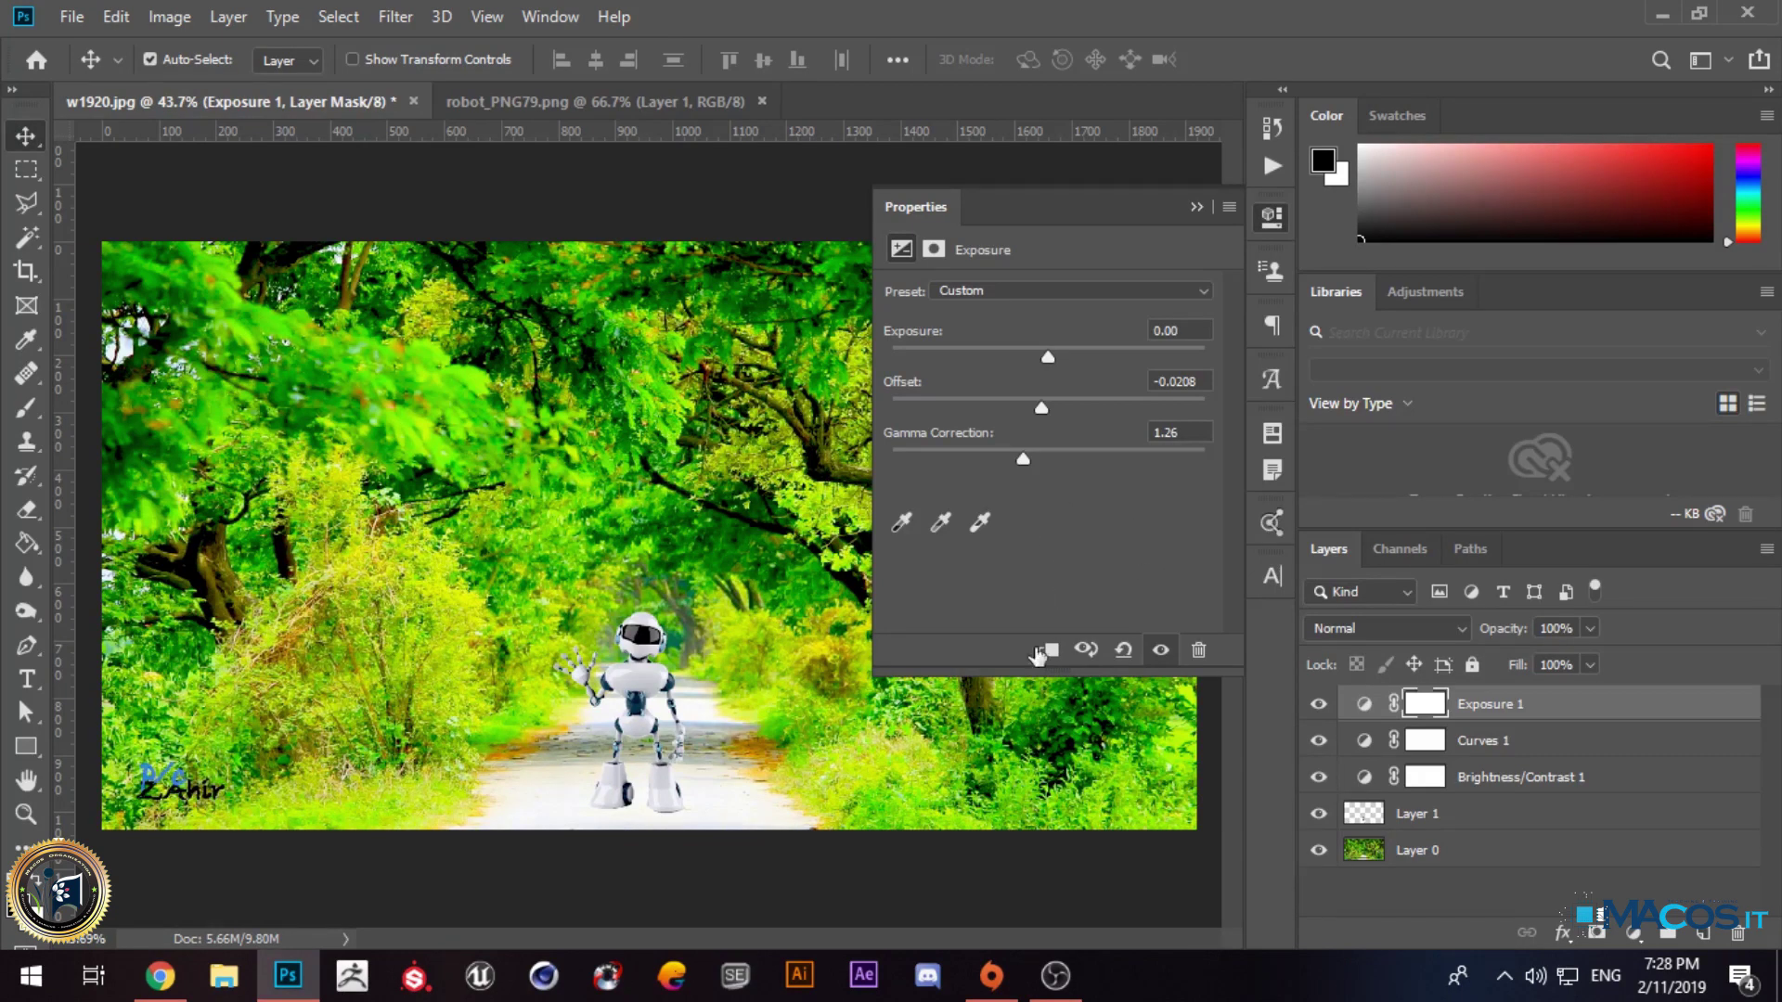
# Step: Add a Vibrance adjustment layer above the Exposure layer and raise its vibrance to +100
pyautogui.click(1478, 843)
pyautogui.click(1479, 706)
pyautogui.click(1635, 934)
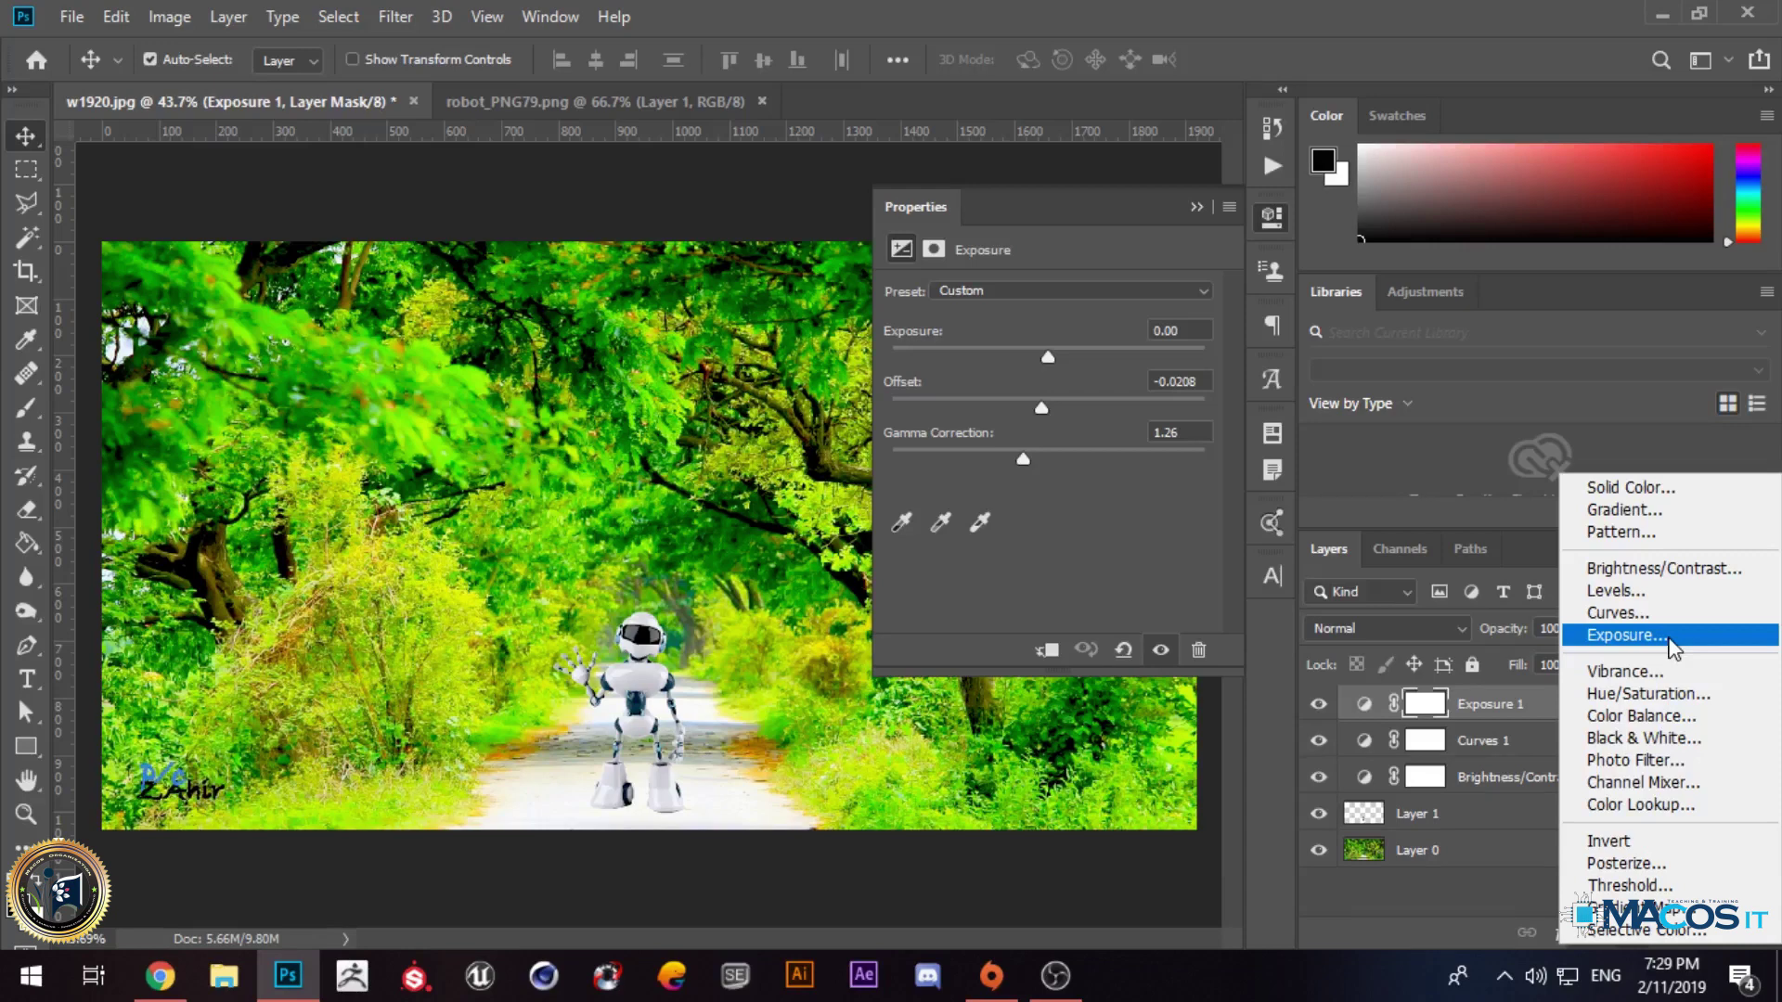
pyautogui.click(1469, 850)
pyautogui.click(1634, 934)
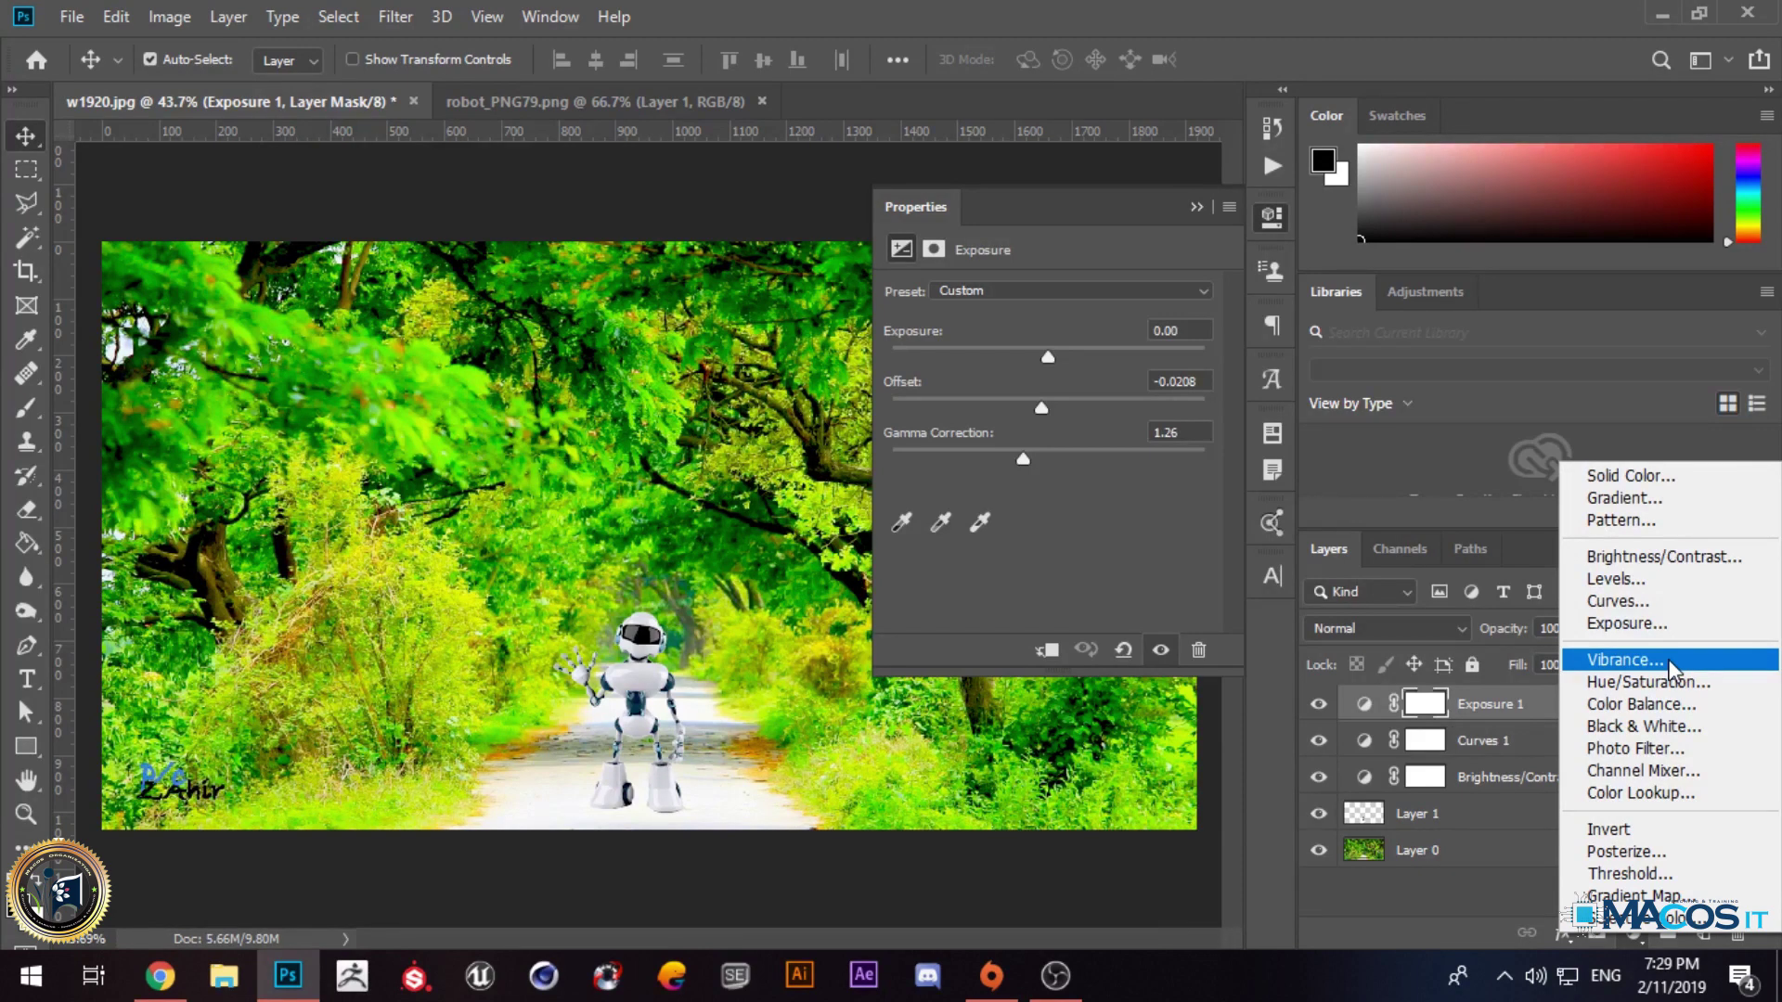
pyautogui.click(1626, 660)
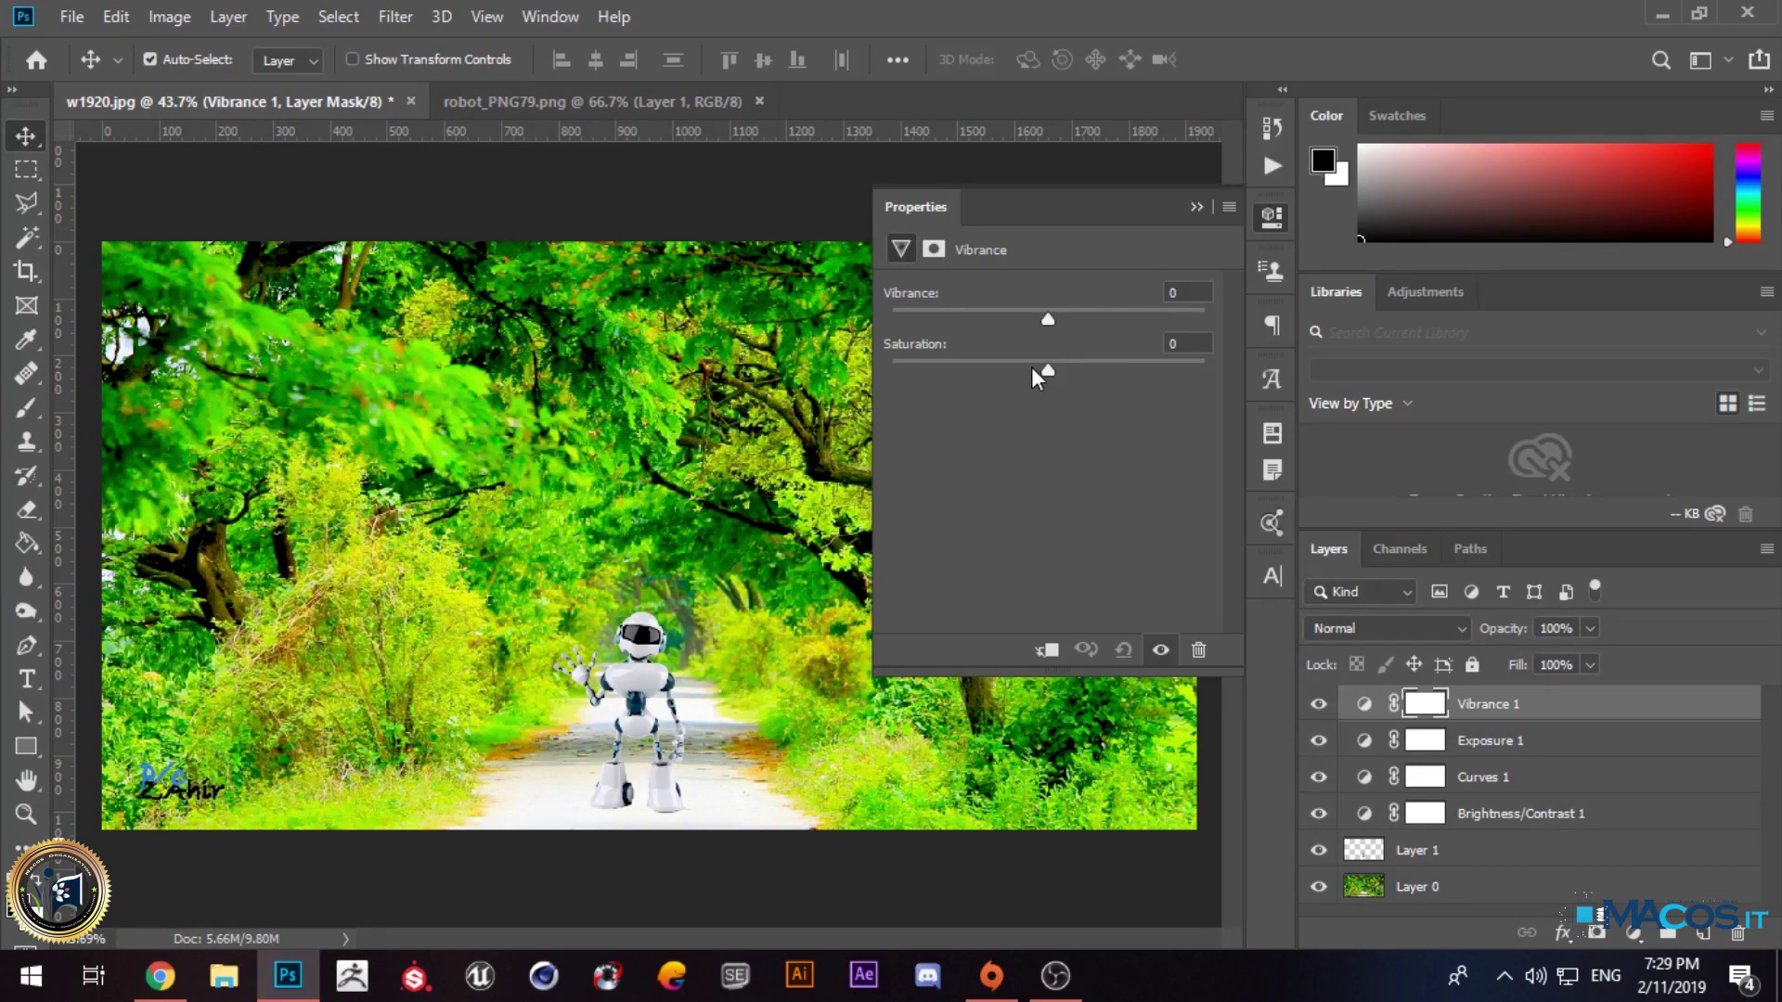
pyautogui.moveTo(1183, 308); pyautogui.dragTo(1235, 312)
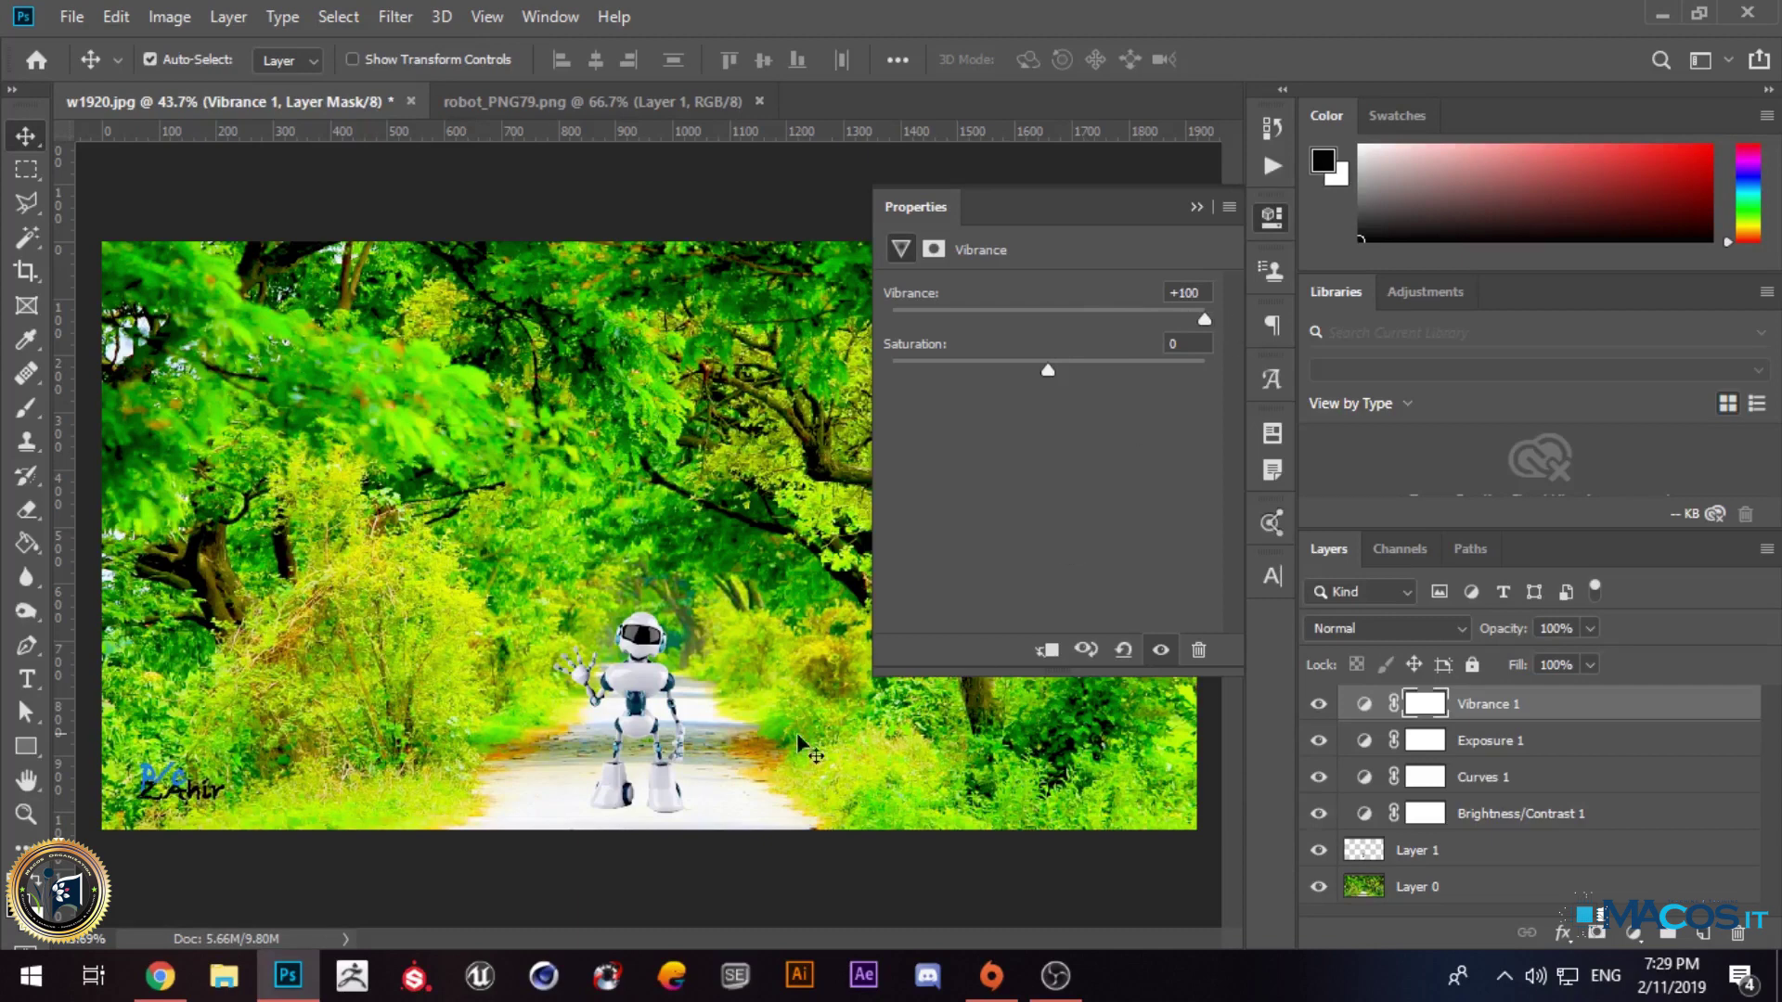
pyautogui.scroll(3, 840, 736)
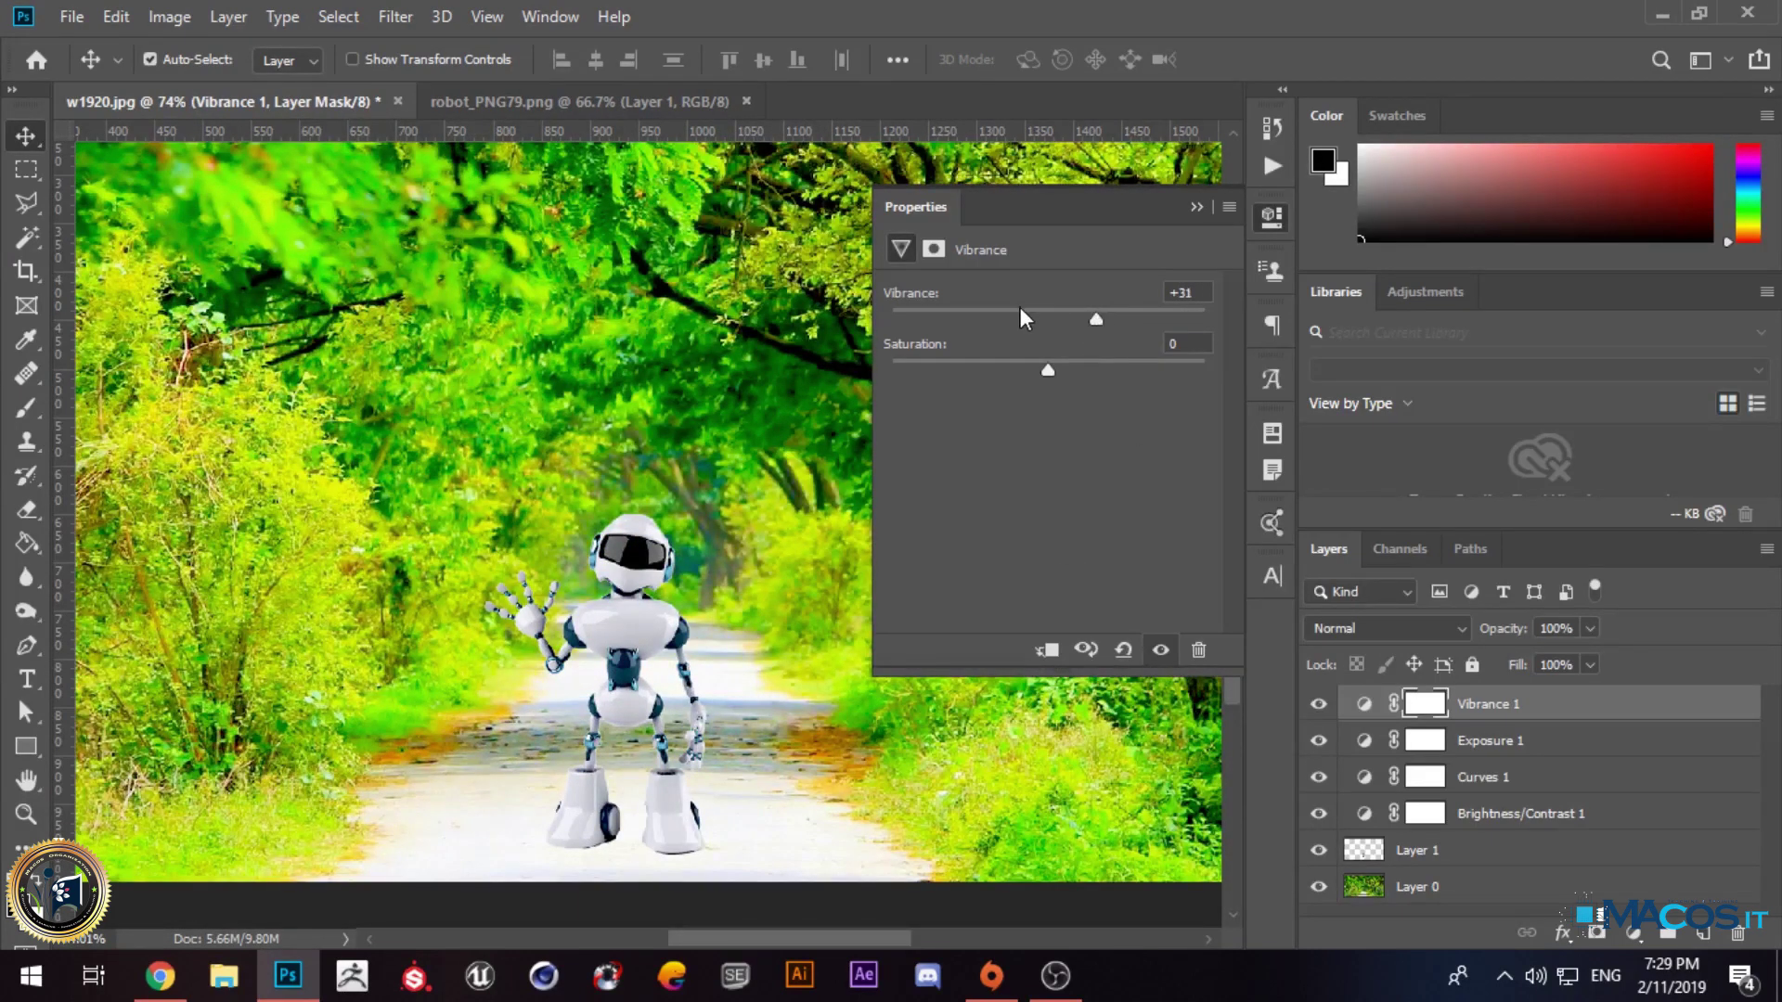
# Step: Try a vibrance of +32 and compare the image with the Vibrance layer hidden and shown
pyautogui.moveTo(991, 315); pyautogui.dragTo(1078, 325)
pyautogui.click(1321, 699)
pyautogui.click(1321, 699)
pyautogui.click(1320, 699)
pyautogui.click(1321, 699)
pyautogui.click(1321, 699)
# Step: Examine the trees behind the robot up close with the Vibrance layer switched off and on
pyautogui.scroll(6, 757, 394)
pyautogui.click(1320, 704)
pyautogui.click(1320, 704)
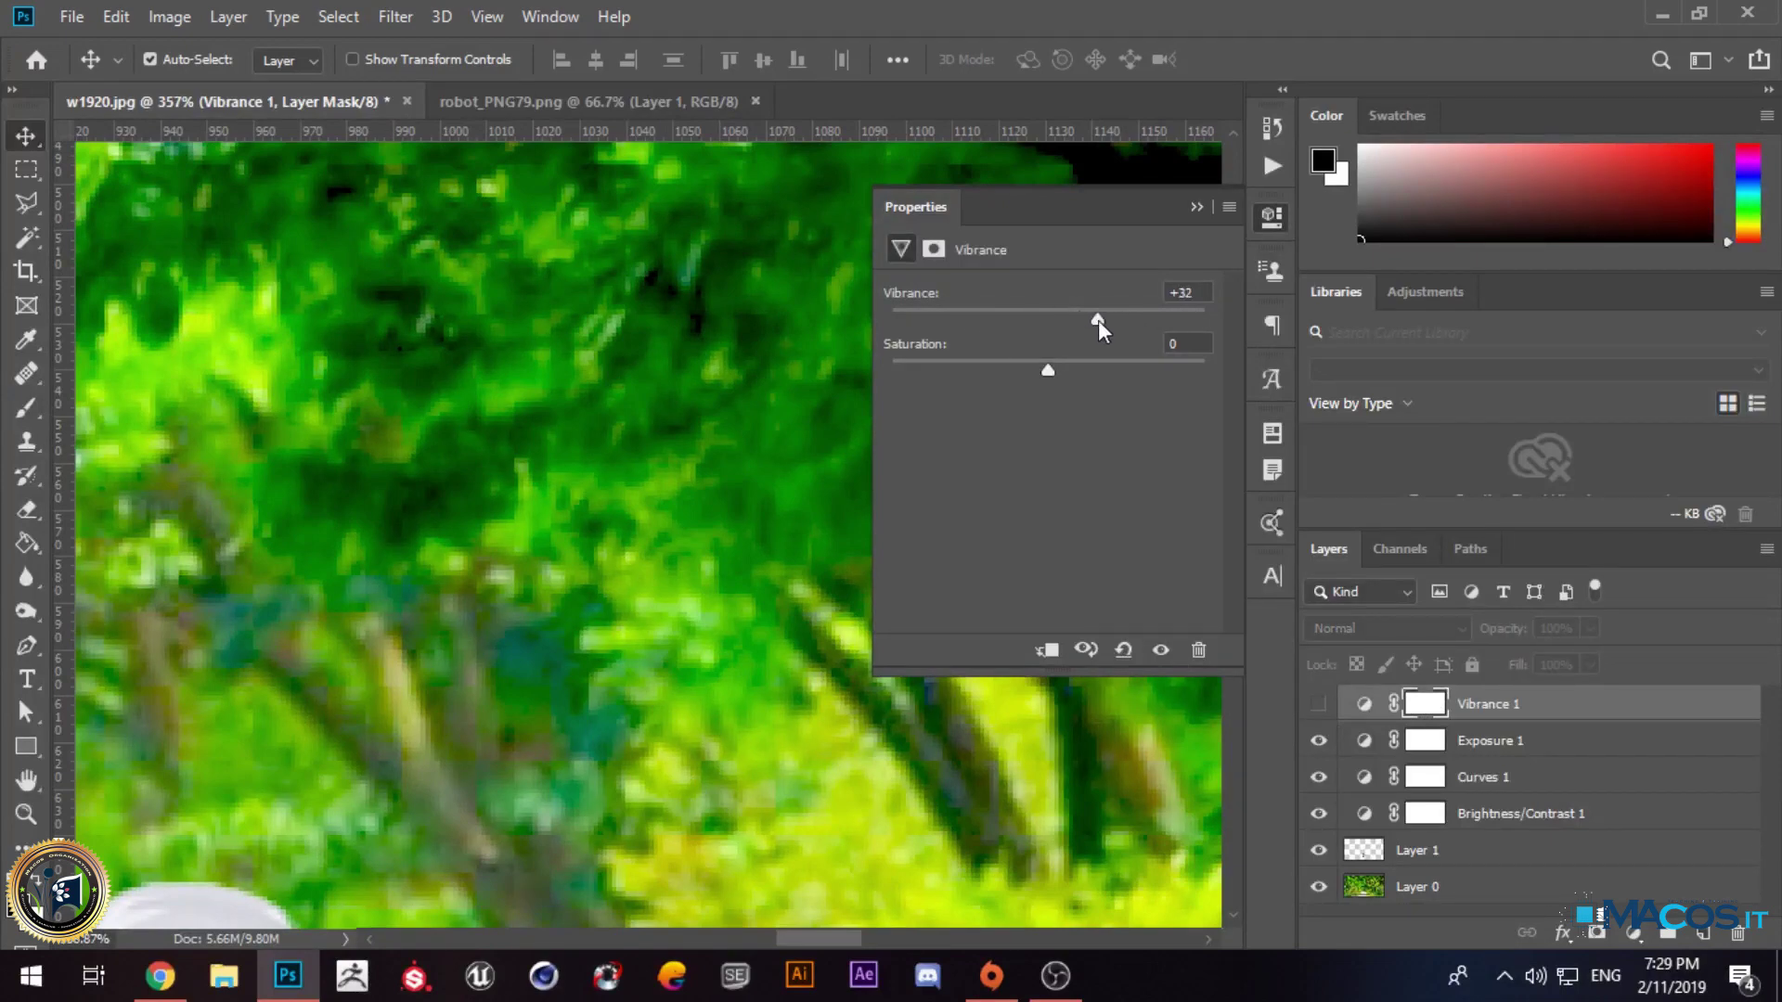
pyautogui.click(1320, 706)
pyautogui.click(1320, 706)
pyautogui.click(1320, 705)
pyautogui.click(1321, 708)
pyautogui.click(1321, 708)
# Step: Try a vibrance of +73 and compare the image with the Vibrance layer and the layers below it hidden and shown
pyautogui.click(1162, 310)
pyautogui.scroll(-2, 743, 469)
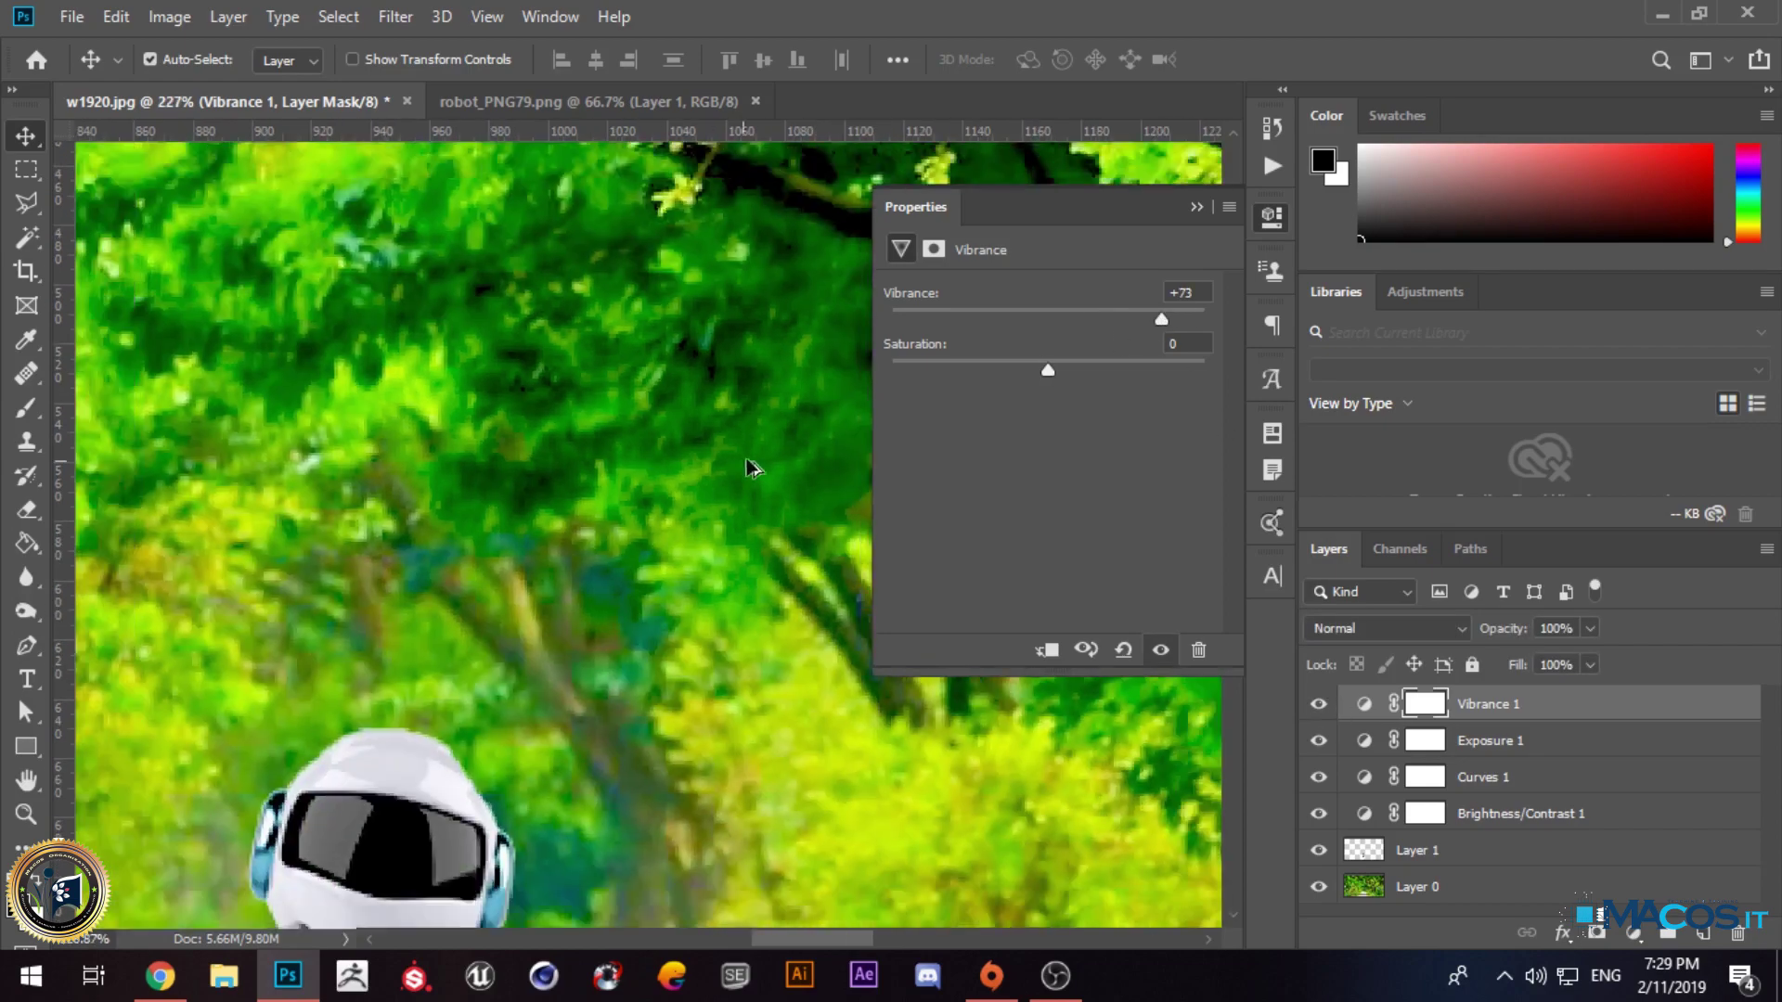
pyautogui.moveTo(1319, 741); pyautogui.dragTo(1318, 855)
pyautogui.click(1321, 706)
pyautogui.click(1321, 706)
pyautogui.click(1321, 707)
pyautogui.click(1320, 707)
pyautogui.scroll(-3, 729, 793)
pyautogui.scroll(4, 728, 794)
pyautogui.scroll(3, 728, 794)
pyautogui.moveTo(1318, 741); pyautogui.dragTo(1326, 877)
pyautogui.scroll(-5, 732, 620)
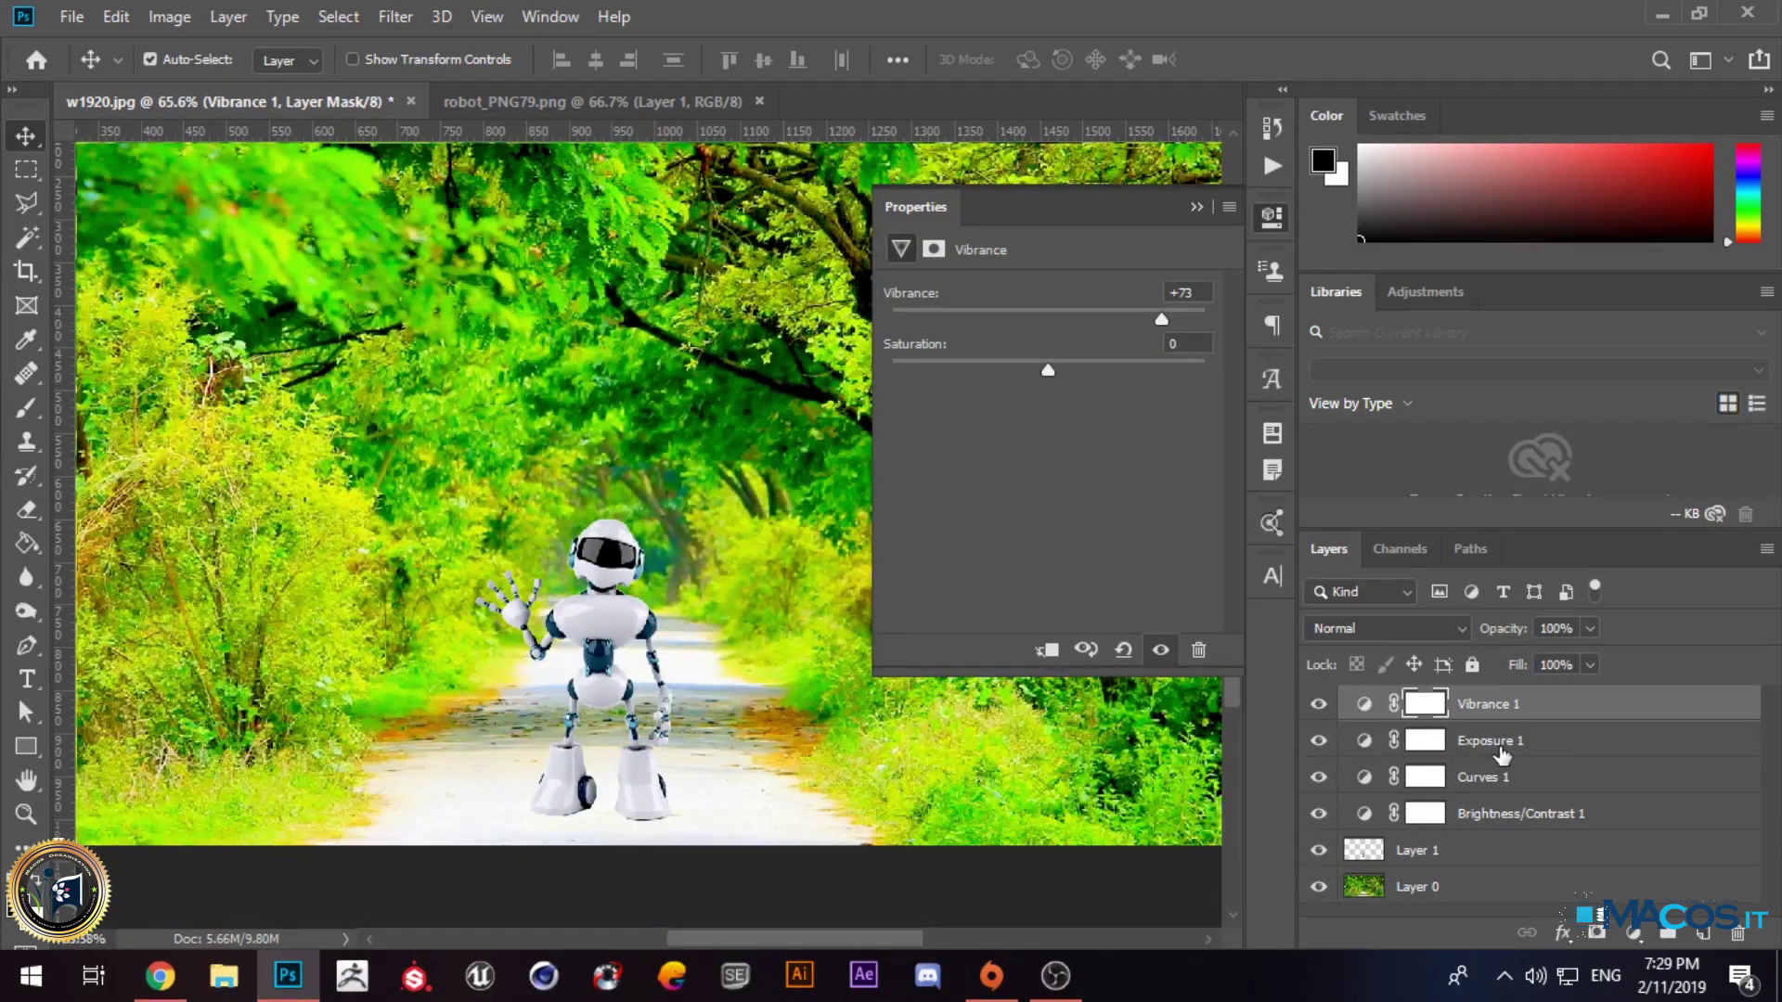
# Step: Delete the Curves and Exposure adjustment layers
pyautogui.click(1502, 751)
pyautogui.click(1523, 784)
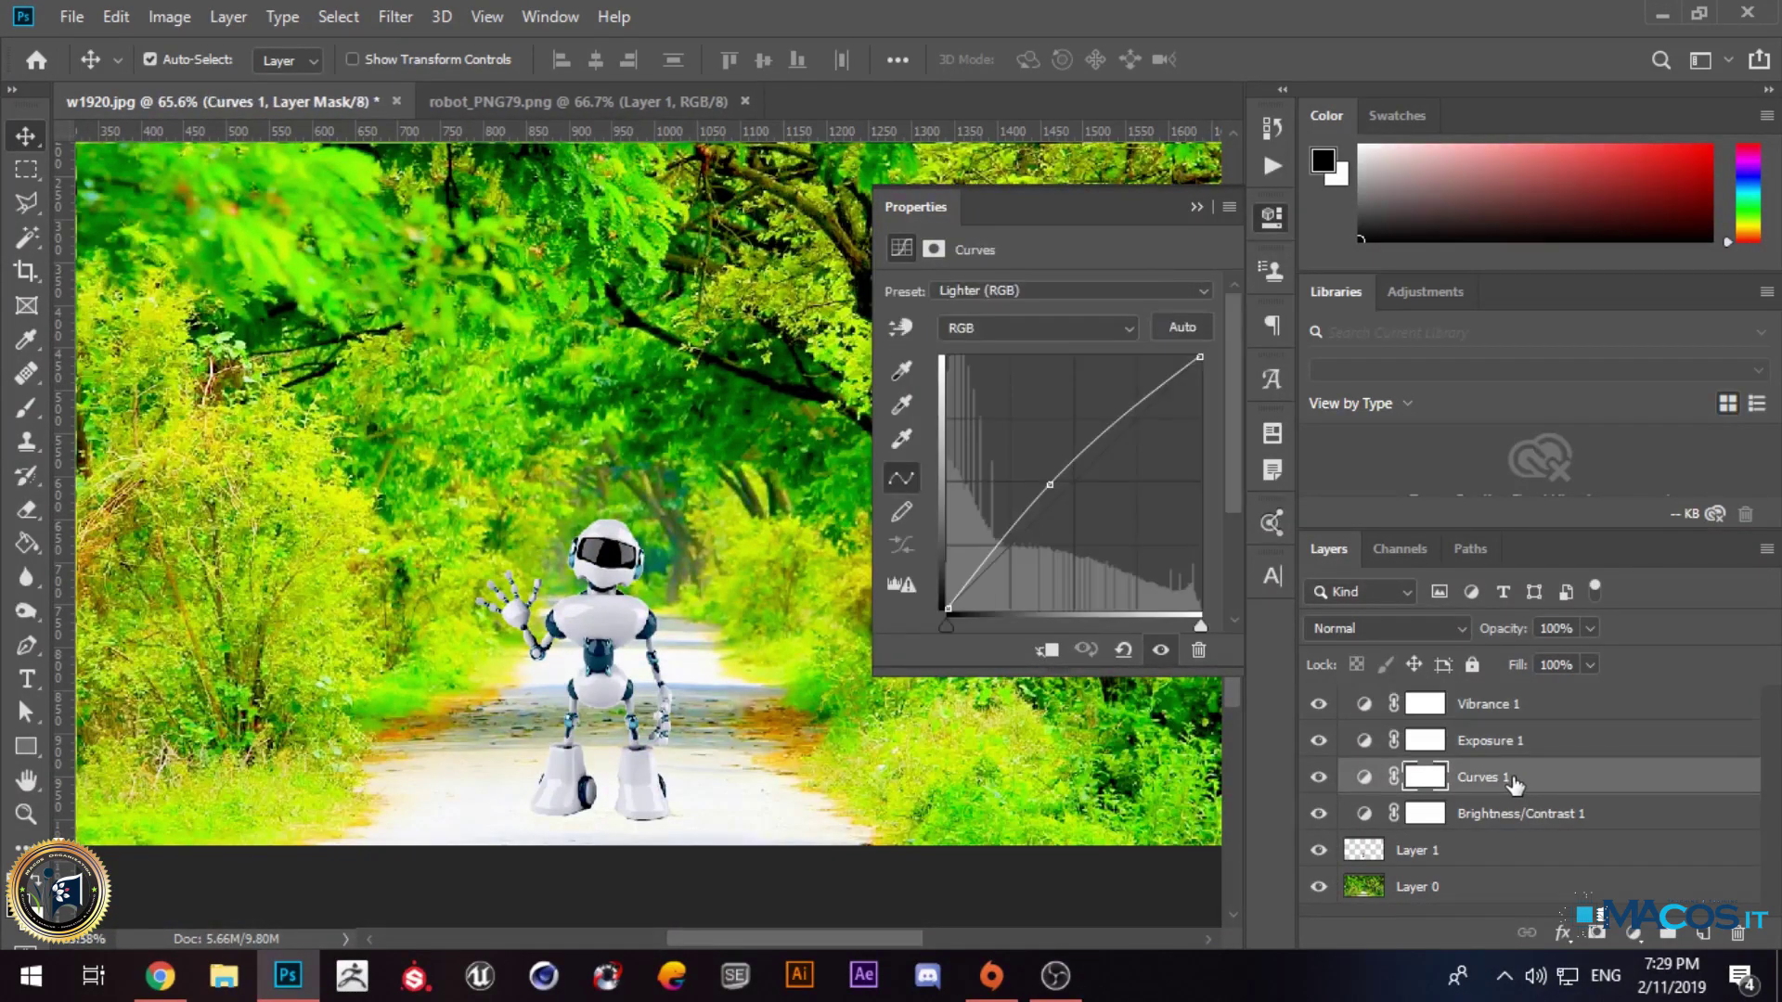
pyautogui.press('Delete')
pyautogui.click(1497, 747)
pyautogui.press('Delete')
pyautogui.scroll(-8, 696, 678)
pyautogui.scroll(8, 670, 612)
# Step: Try vibrance values of +48, -100 and -35 on the Vibrance layer, and toggle the layer to compare
pyautogui.click(1488, 704)
pyautogui.moveTo(1134, 317); pyautogui.dragTo(1045, 322)
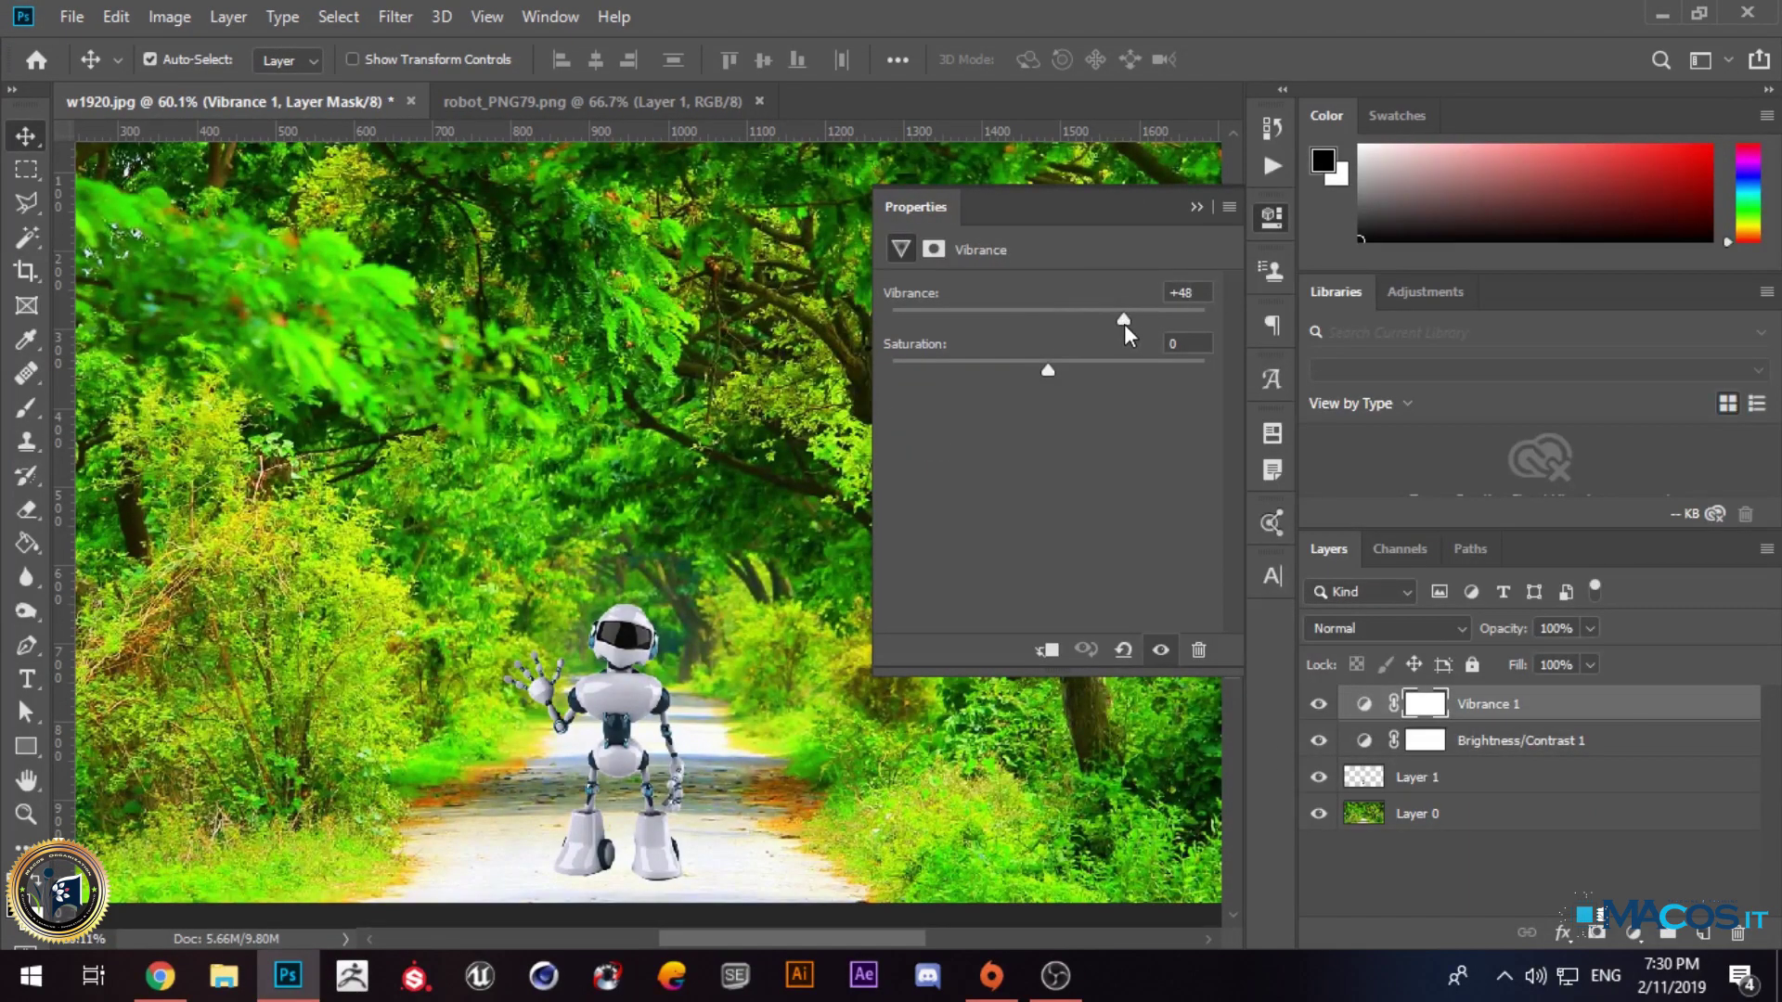
pyautogui.moveTo(1121, 317); pyautogui.dragTo(867, 311)
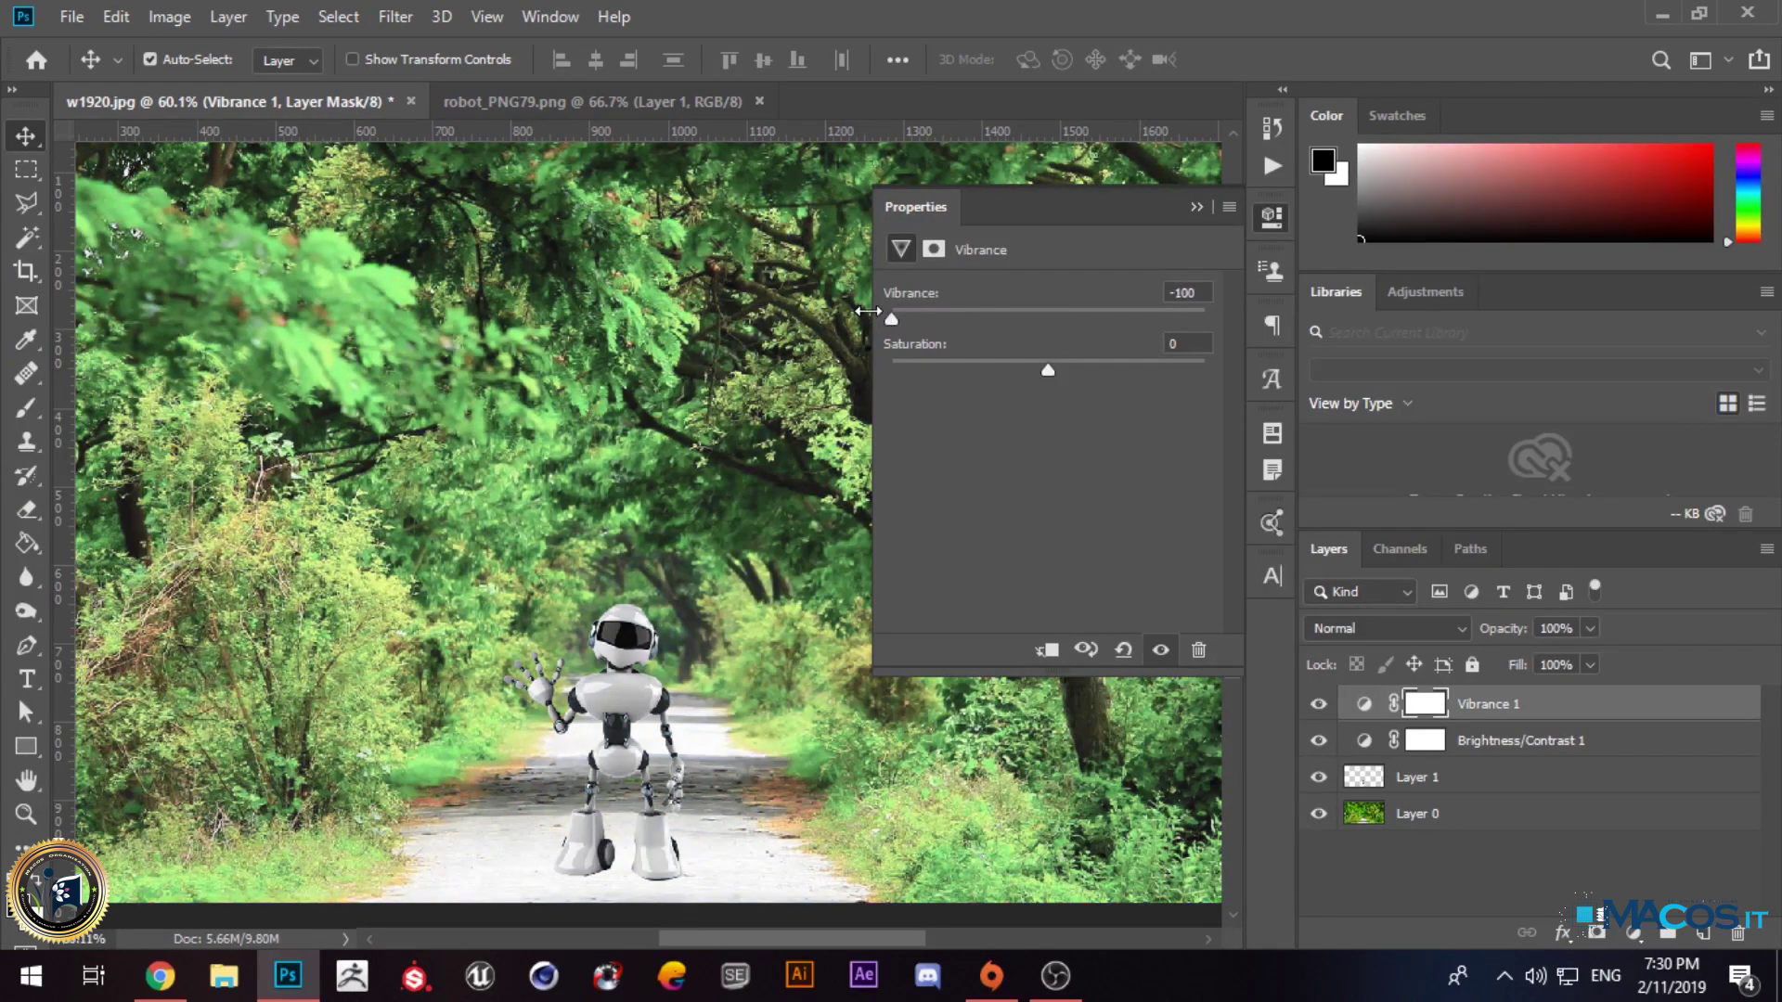
pyautogui.moveTo(973, 310); pyautogui.dragTo(993, 312)
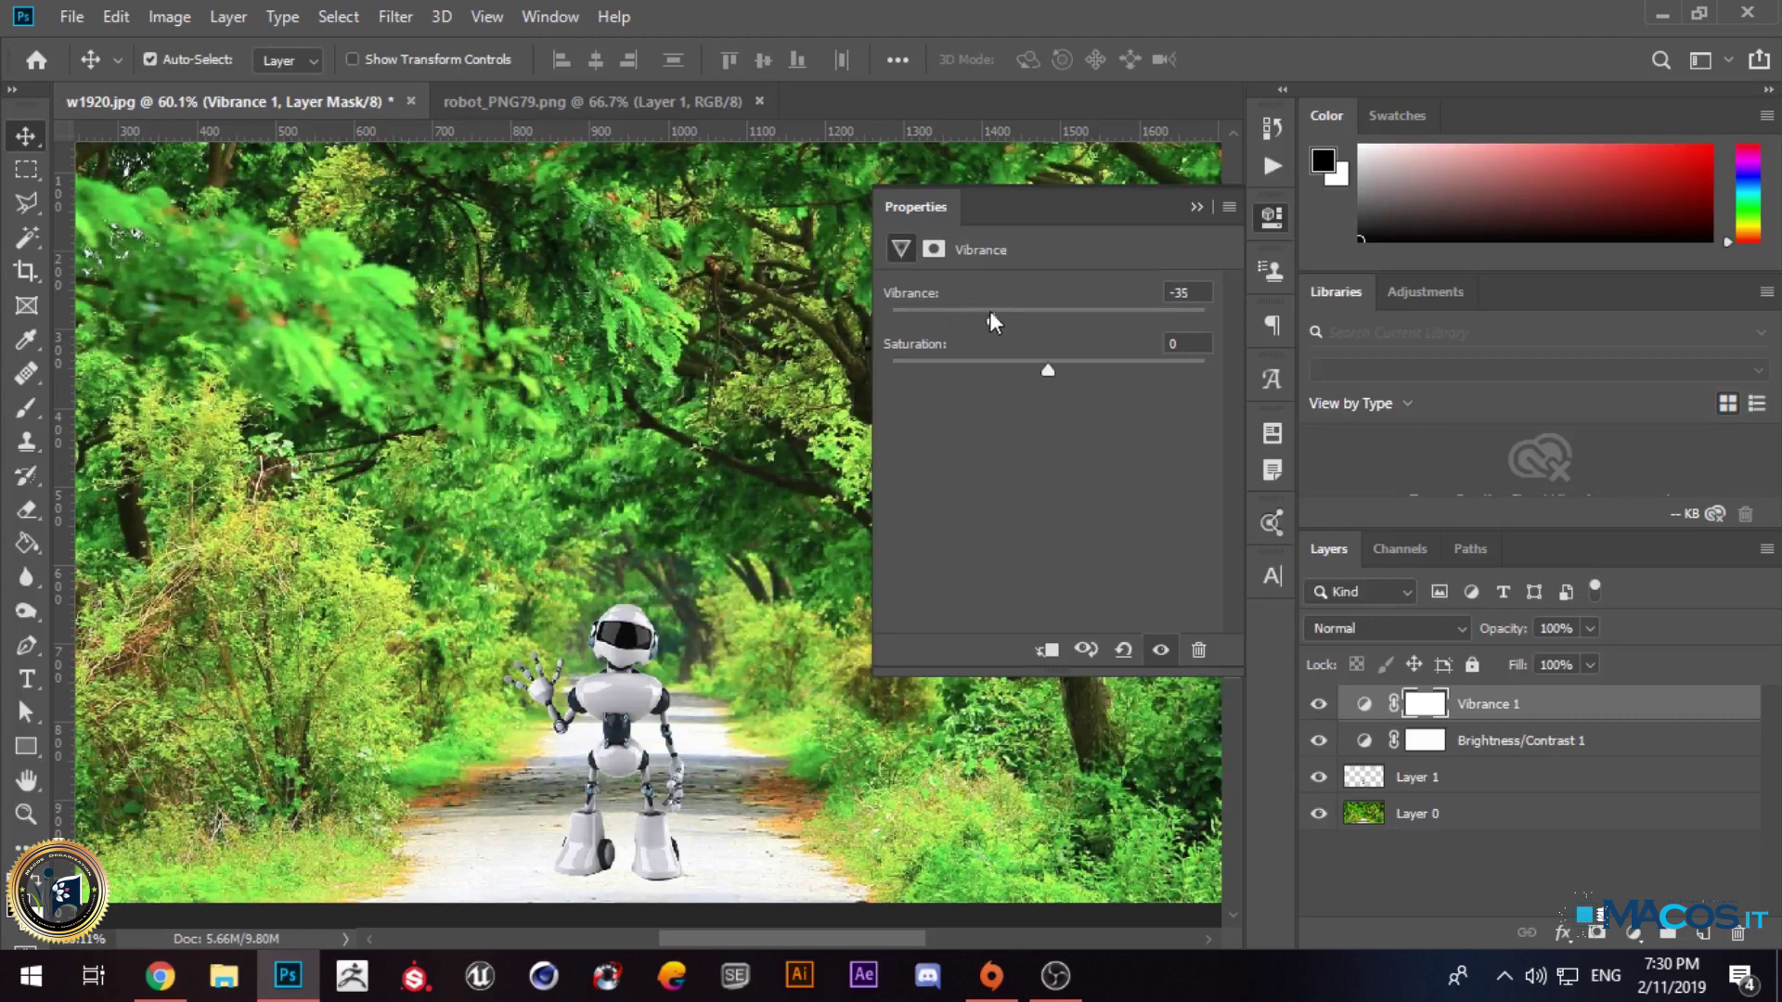
pyautogui.click(1320, 707)
pyautogui.click(1322, 709)
# Step: Set the Vibrance layer's vibrance to +40, test a saturation of +57, and settle the saturation at +15
pyautogui.moveTo(978, 316); pyautogui.dragTo(1140, 315)
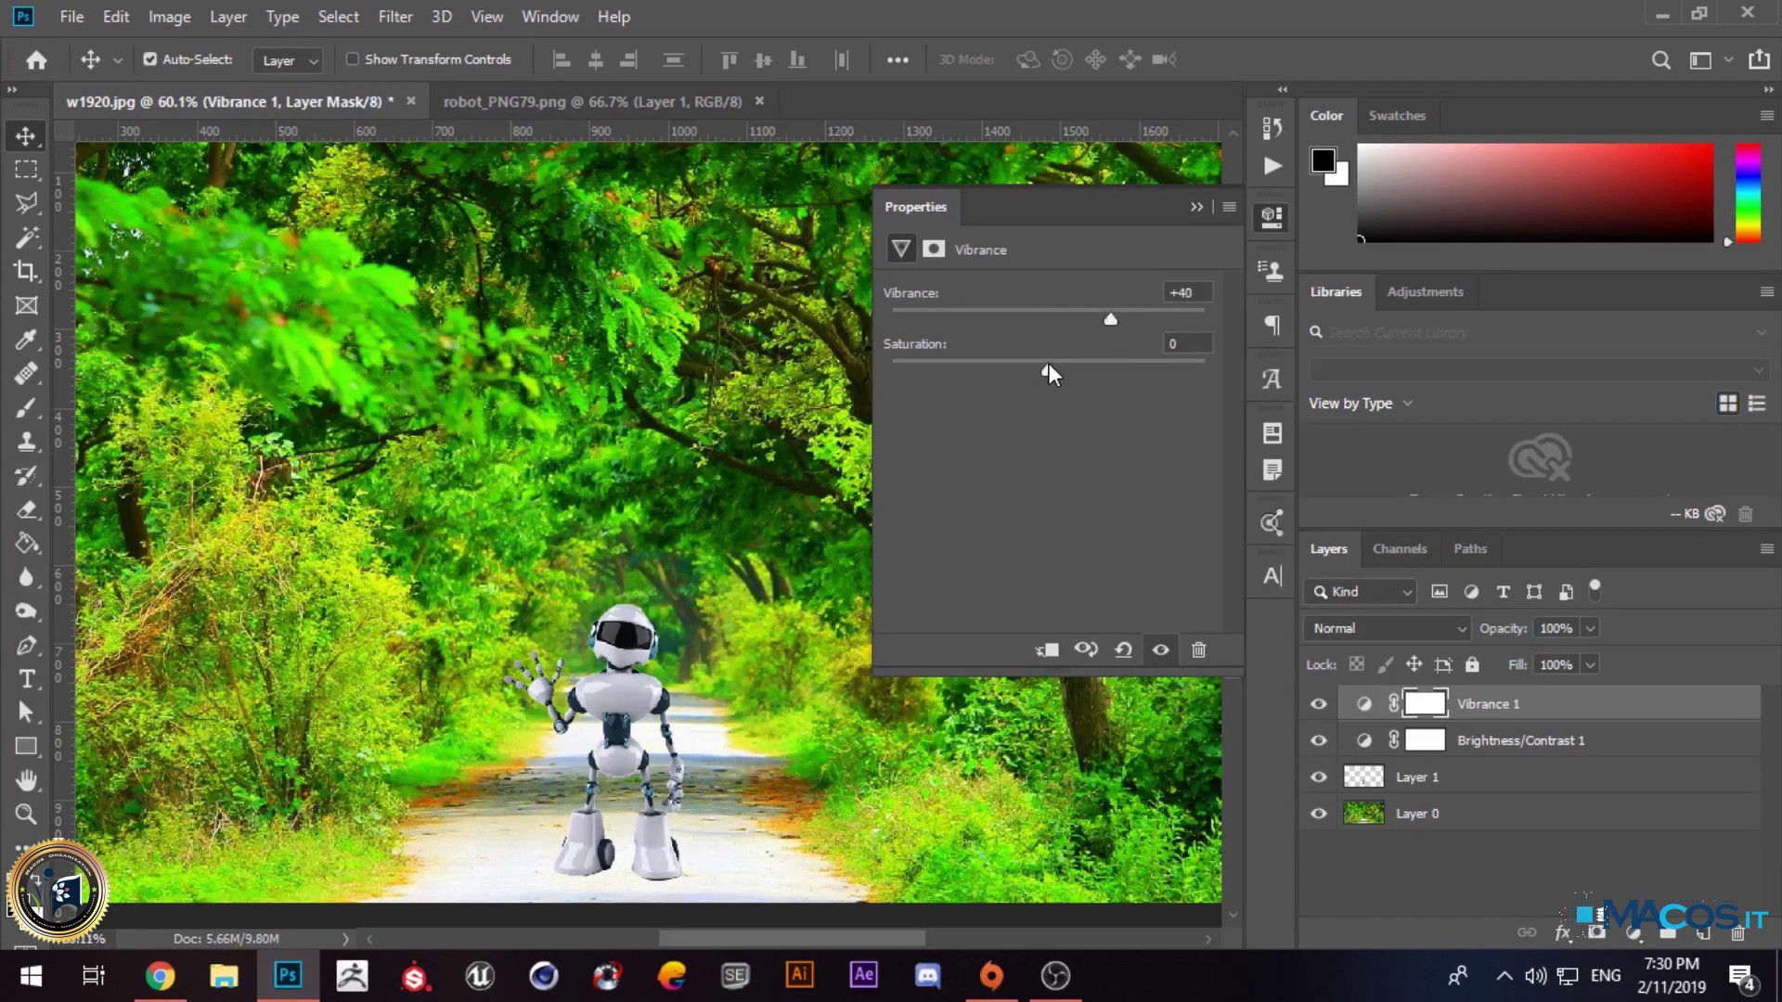
pyautogui.moveTo(1047, 366); pyautogui.dragTo(1138, 364)
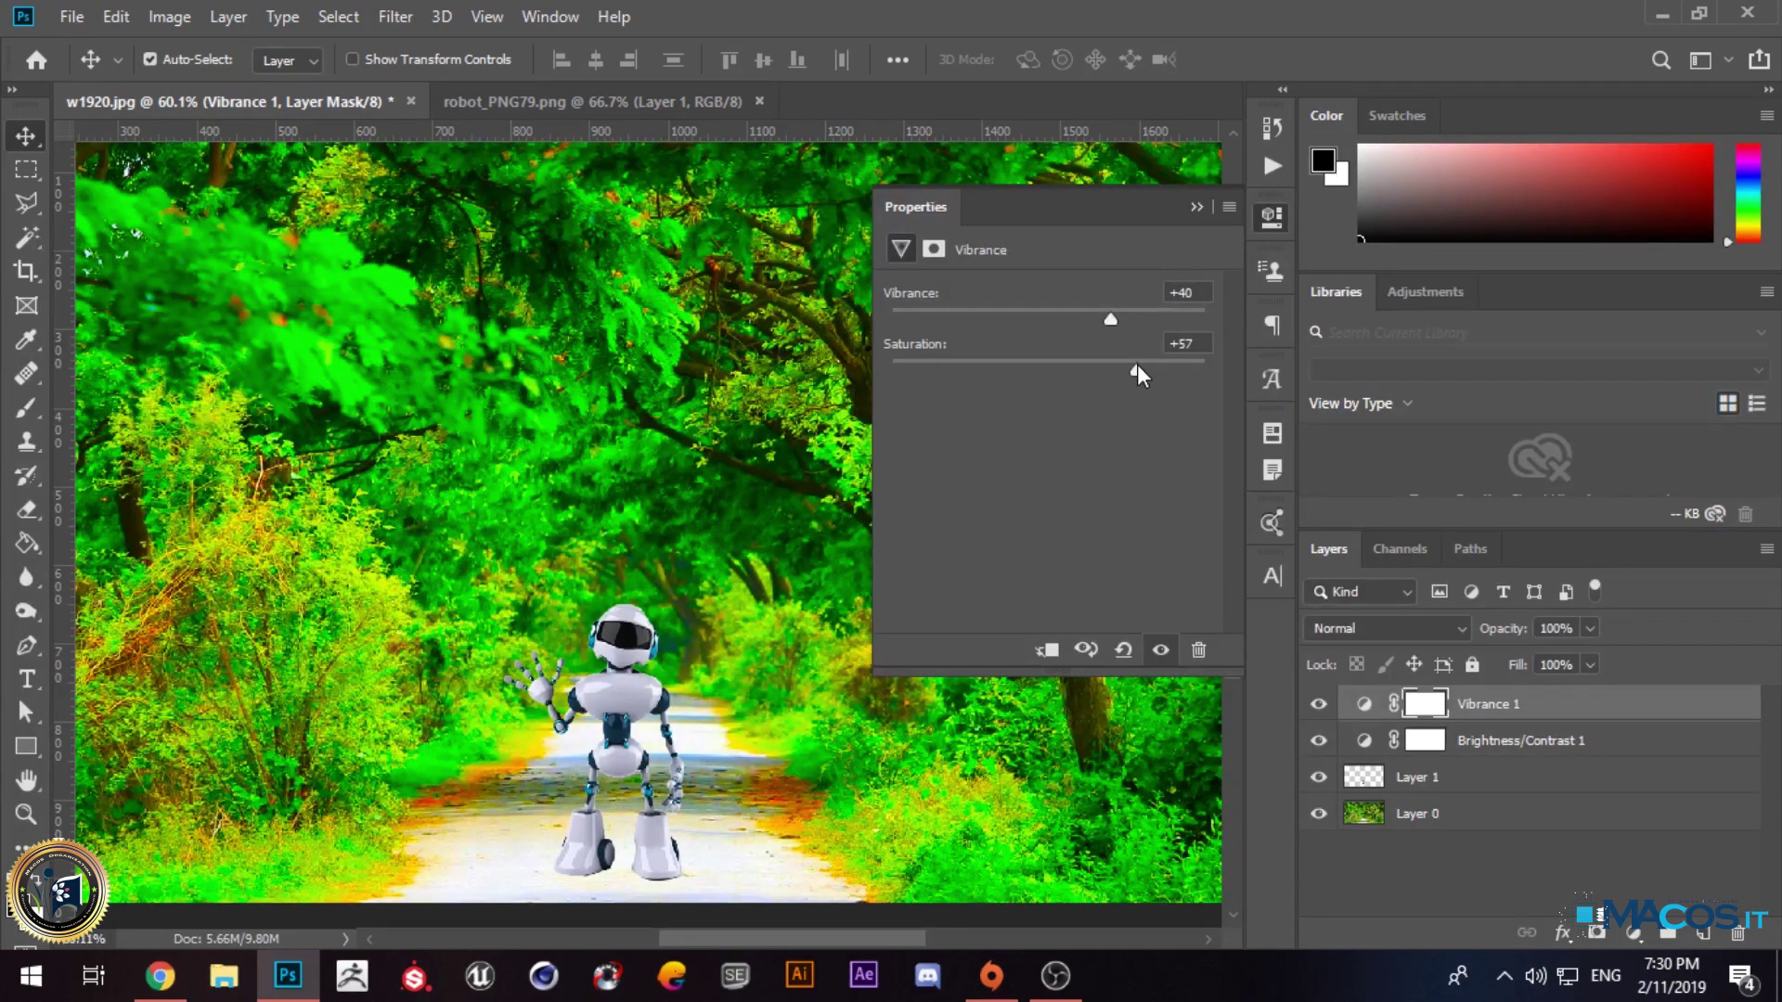
pyautogui.moveTo(1138, 364); pyautogui.dragTo(1076, 388)
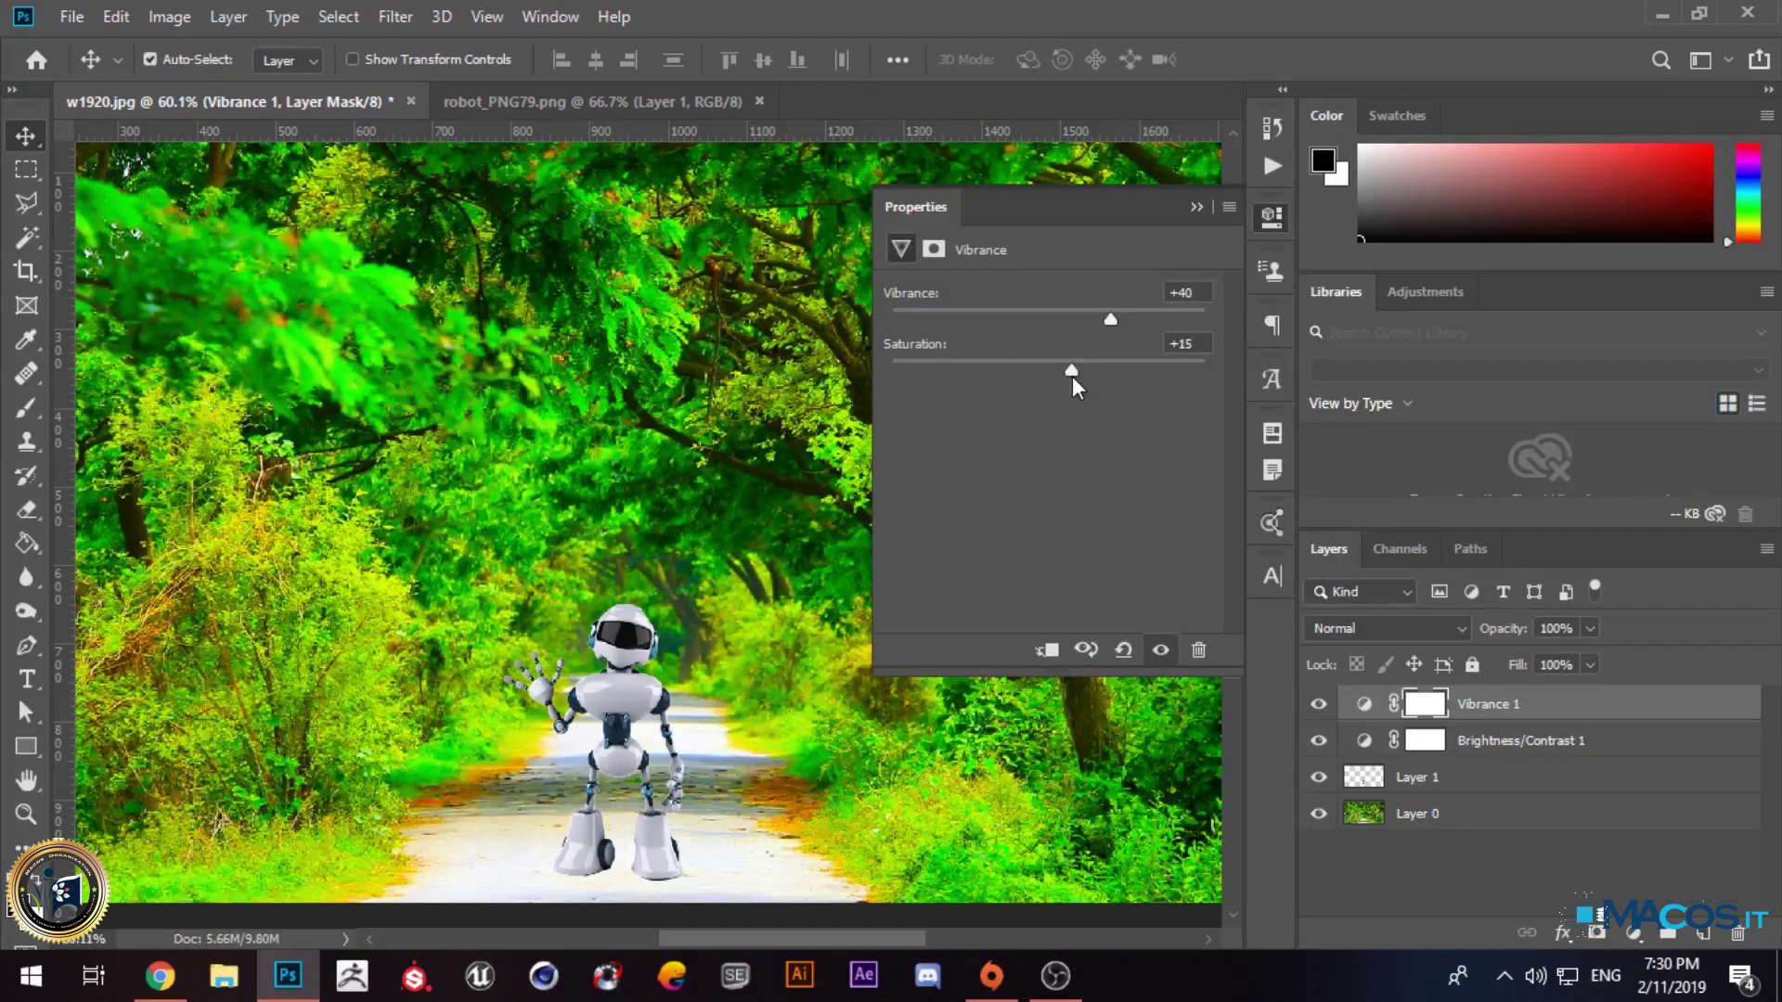
pyautogui.click(1196, 208)
# Step: Compare the whole picture and the road's edge up close with the Vibrance layer hidden and shown
pyautogui.scroll(-3, 667, 643)
pyautogui.click(1318, 703)
pyautogui.click(1318, 704)
pyautogui.click(1318, 703)
pyautogui.click(1318, 704)
pyautogui.scroll(10, 823, 800)
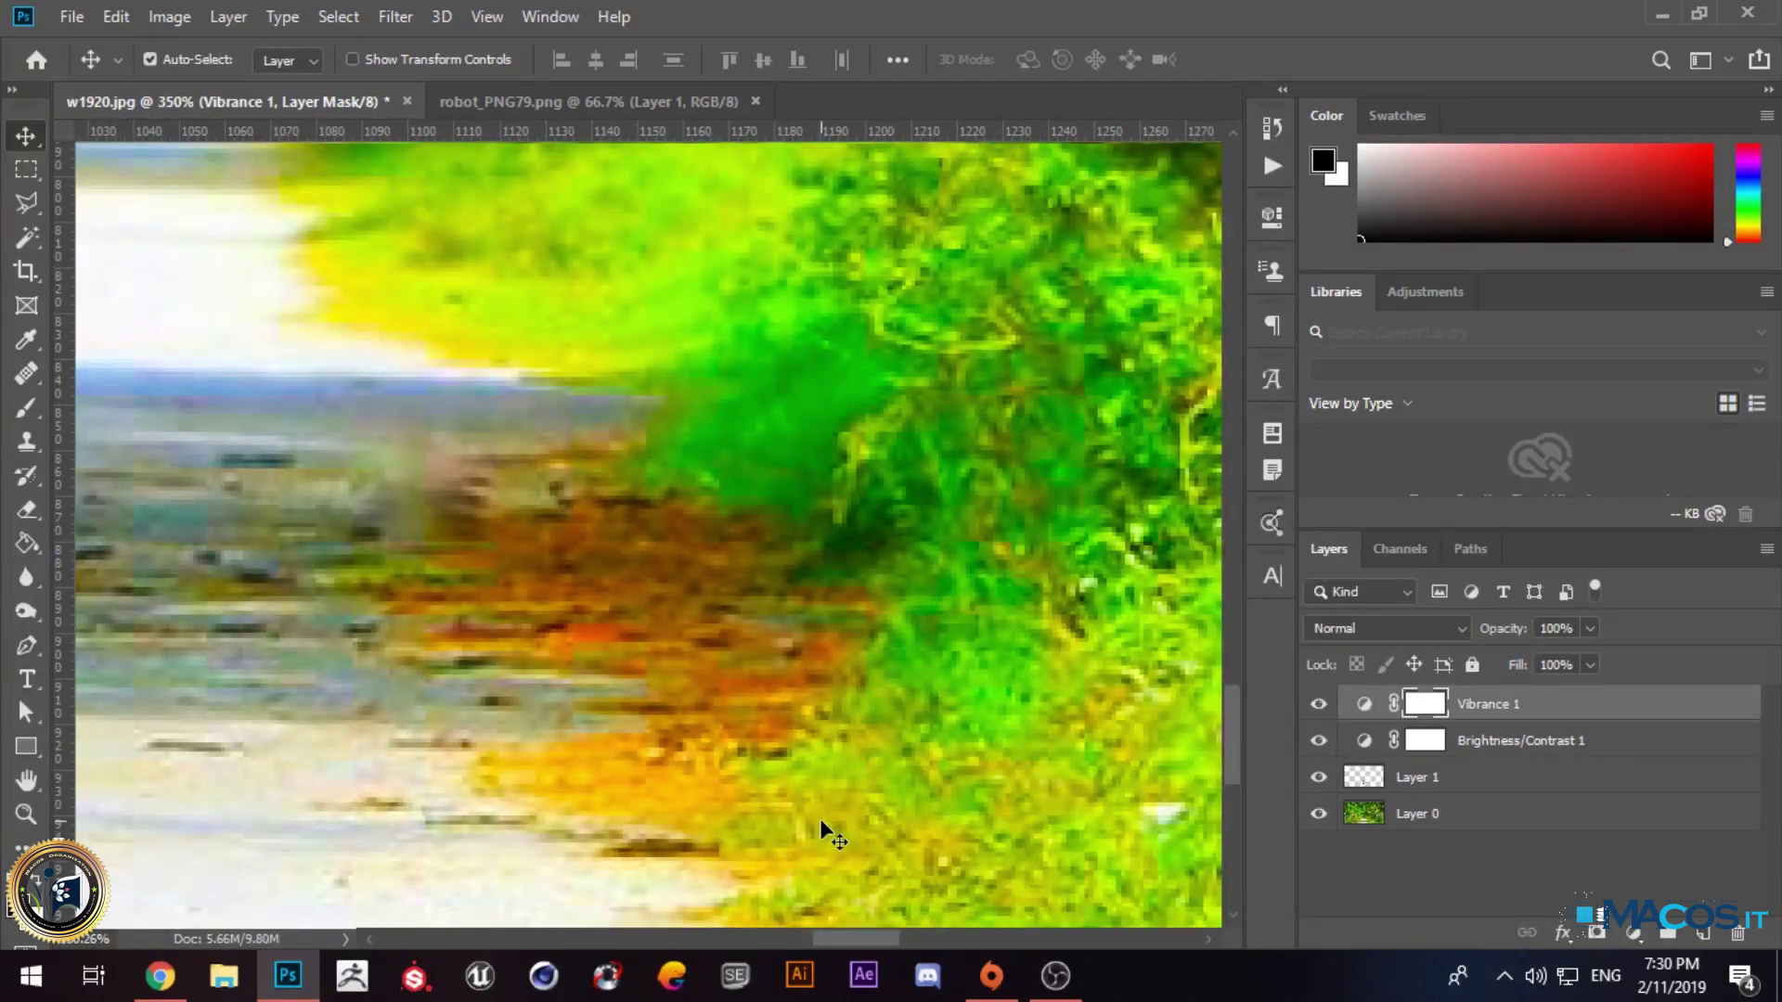
pyautogui.click(1318, 705)
pyautogui.click(1318, 705)
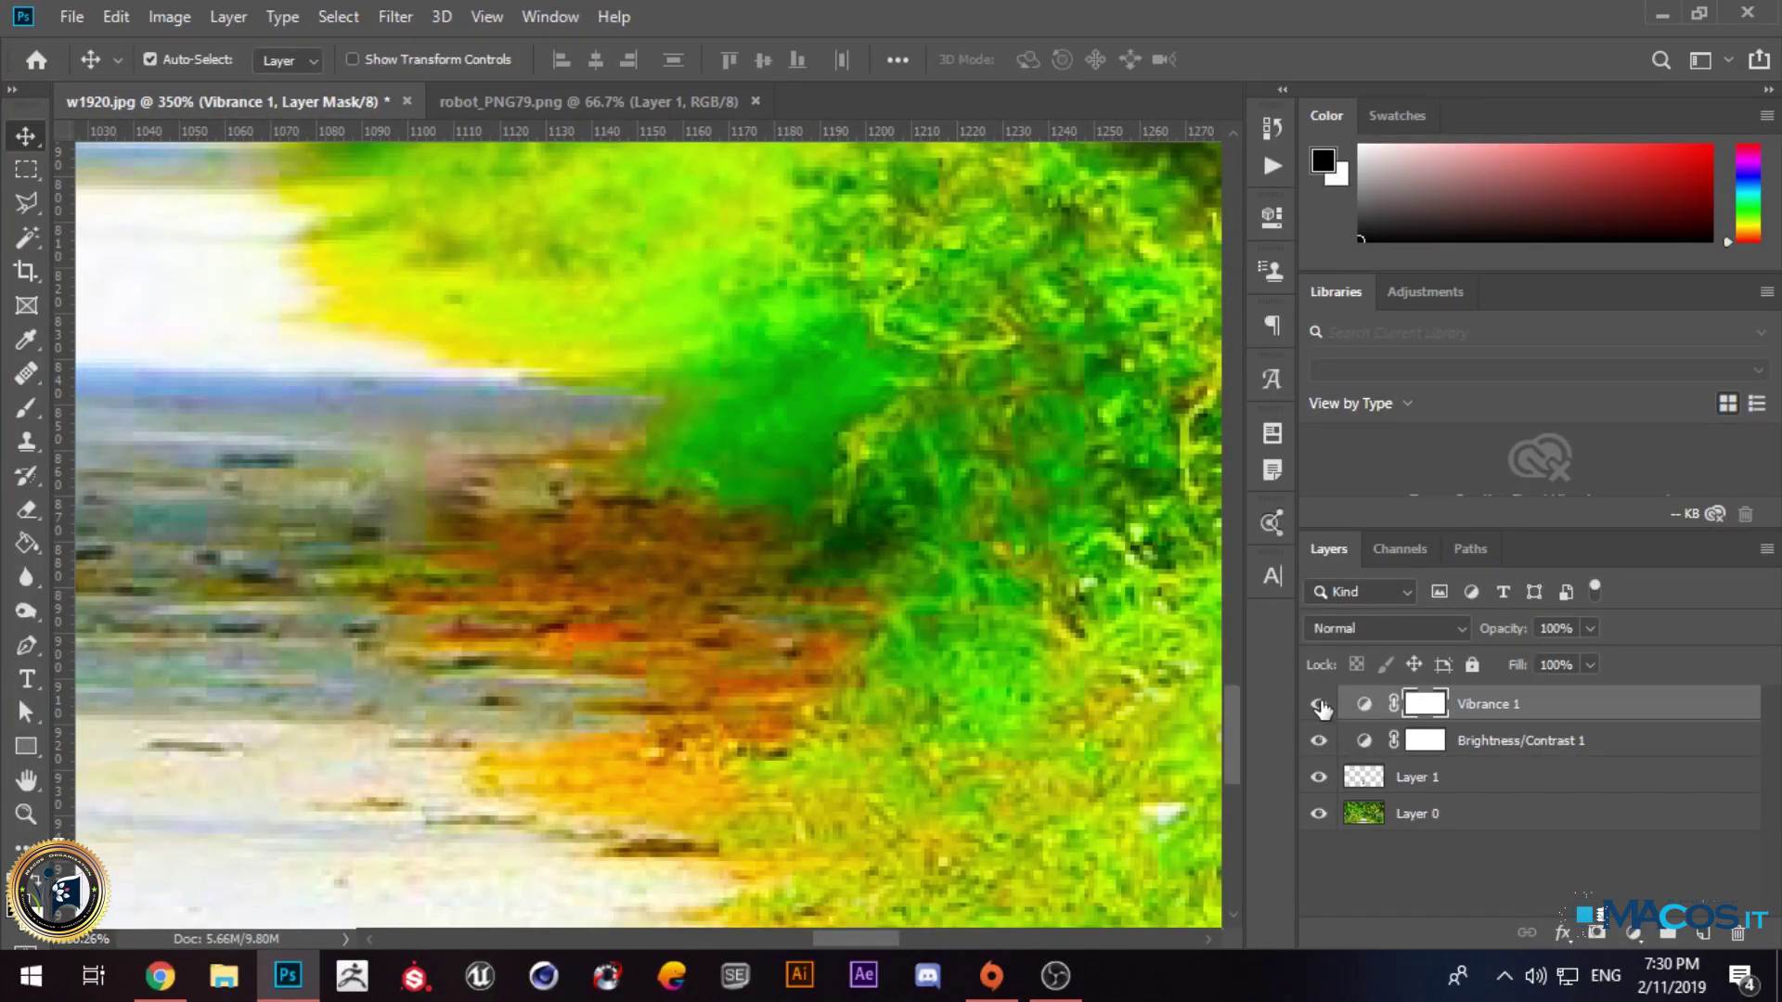
pyautogui.scroll(-6, 856, 556)
pyautogui.scroll(-2, 854, 553)
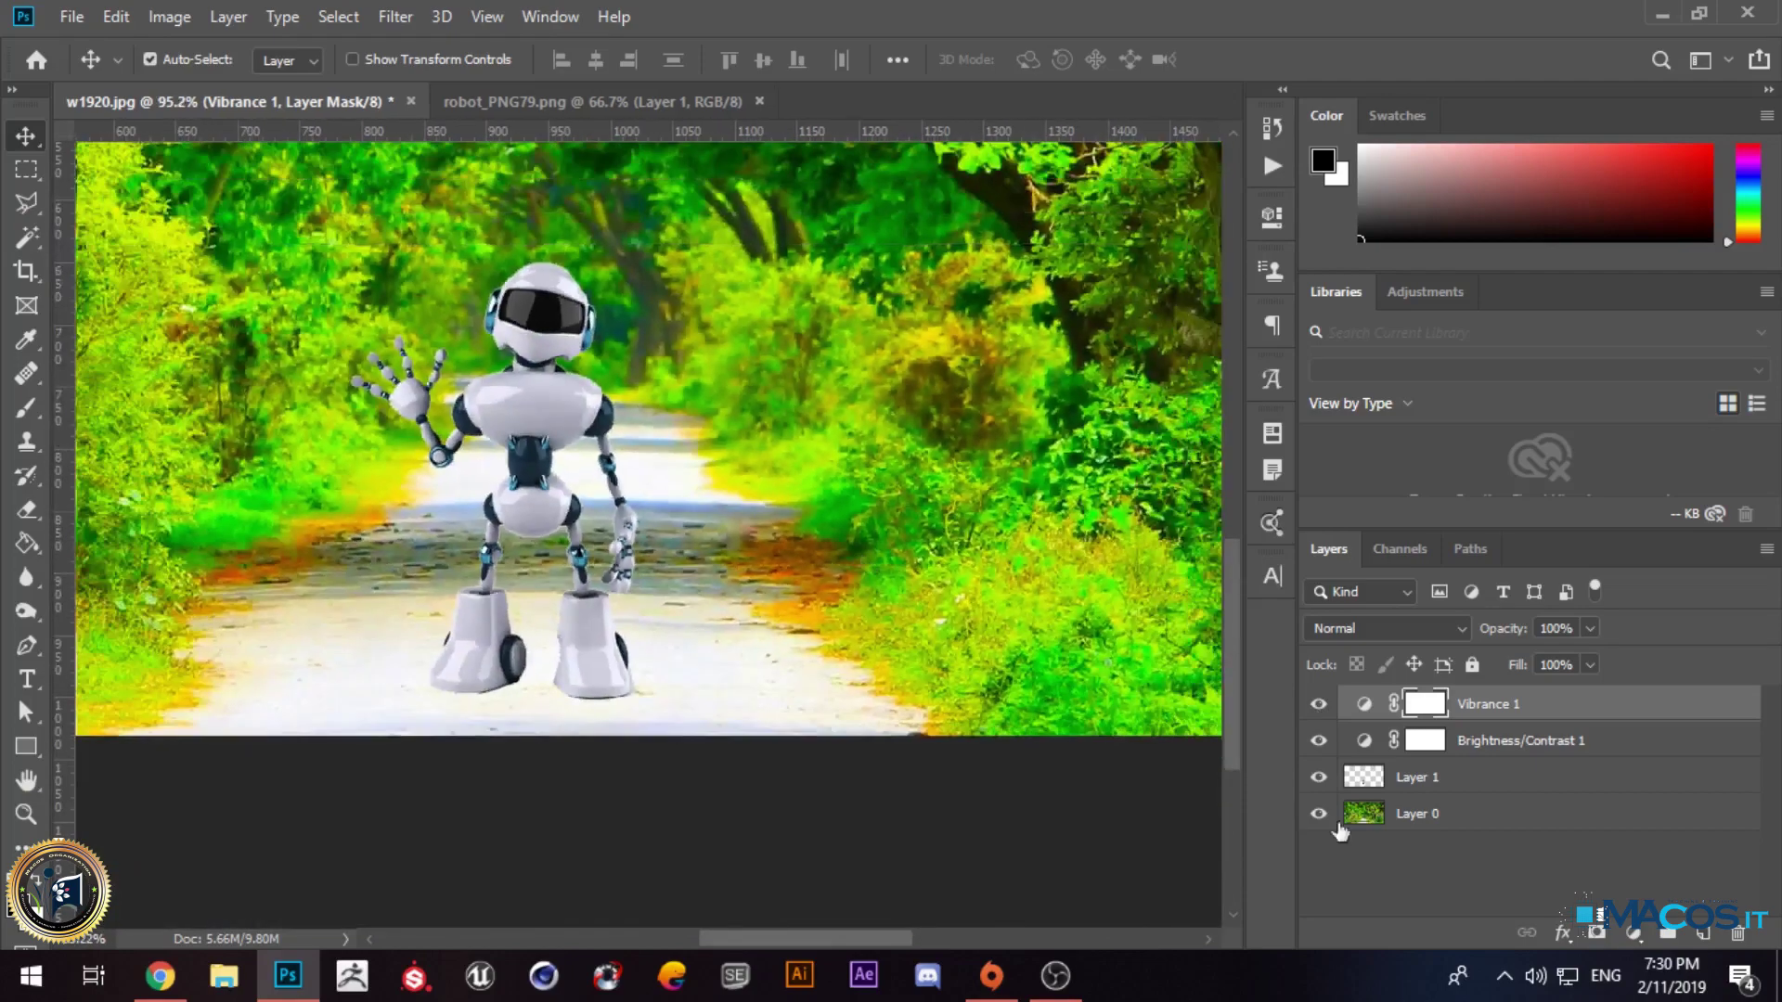
# Step: Add a Hue/Saturation adjustment layer above the Vibrance layer
pyautogui.click(1633, 933)
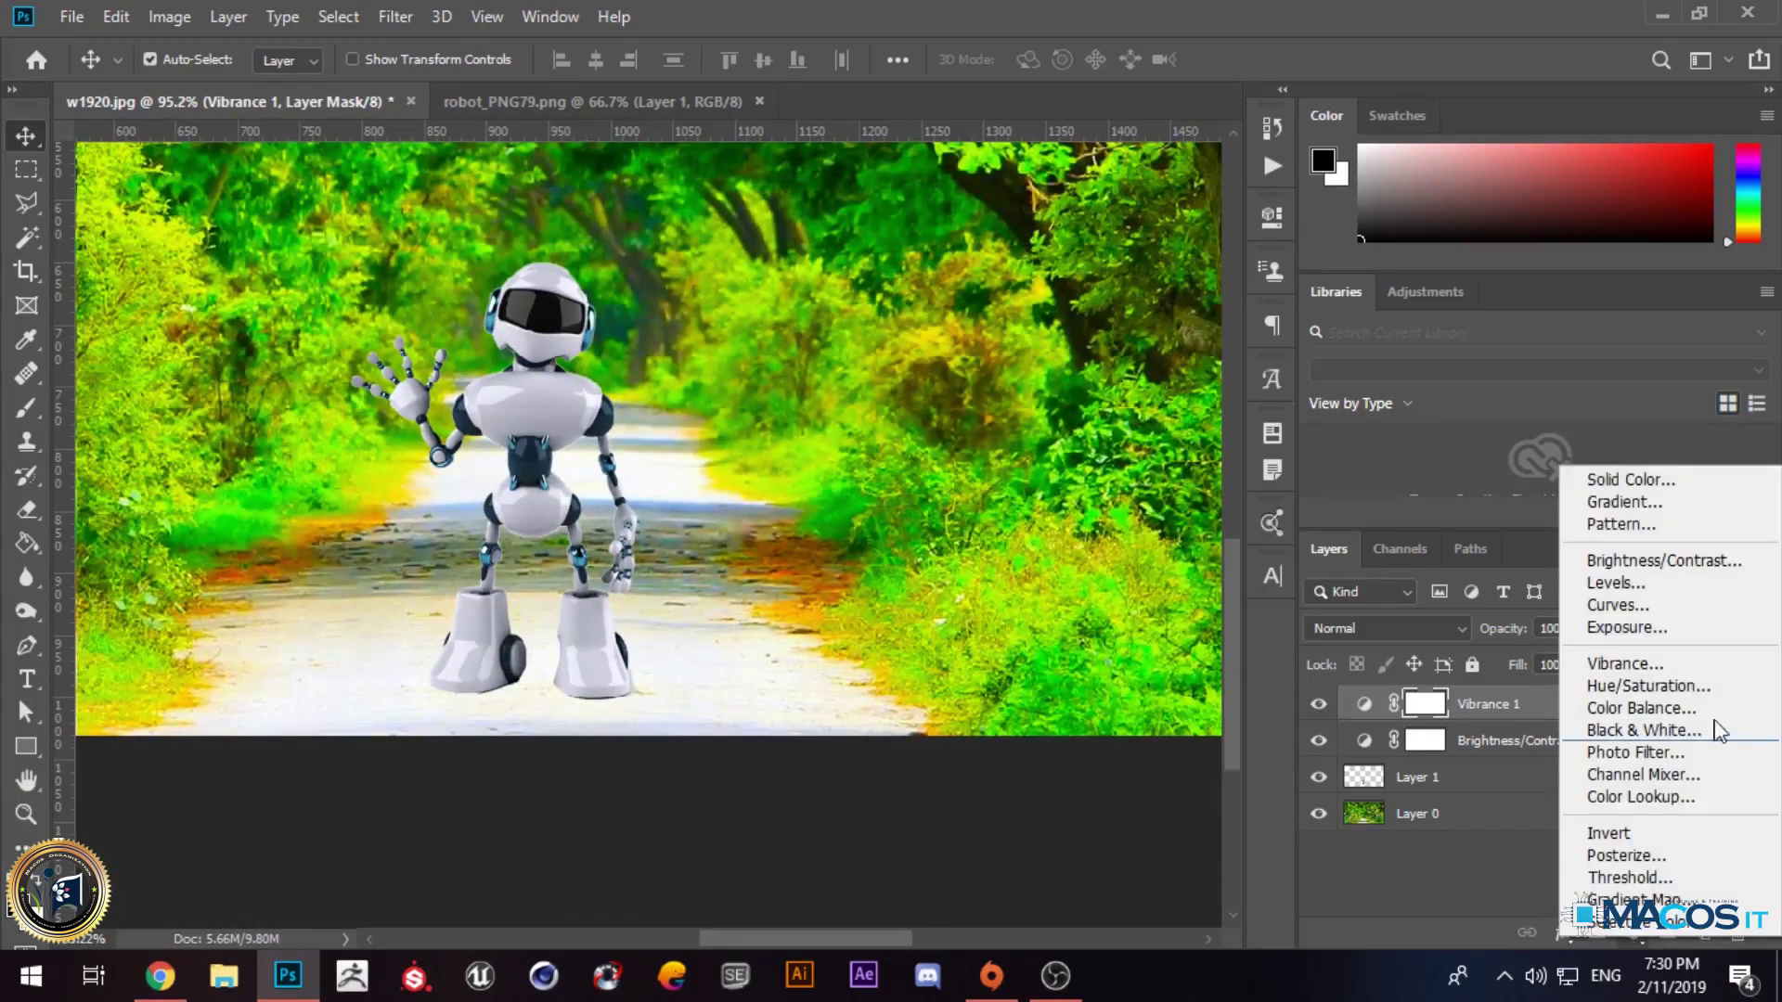
pyautogui.click(1676, 687)
pyautogui.scroll(-4, 728, 691)
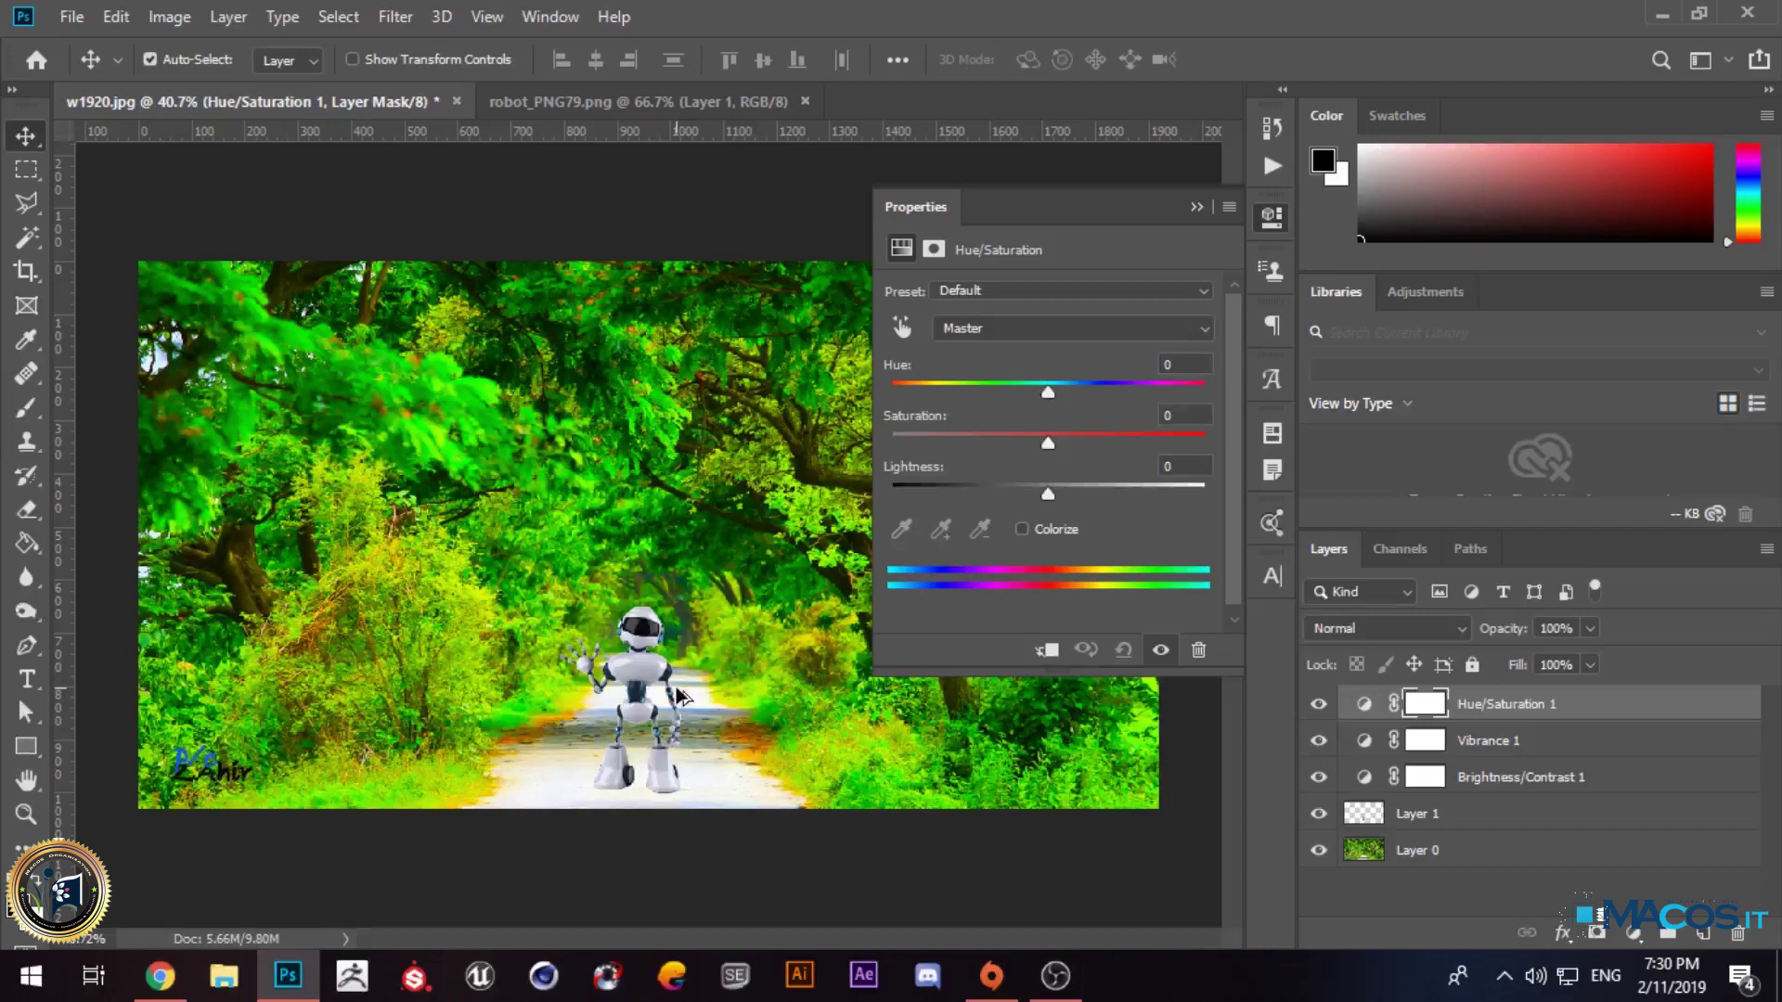
# Step: Try a hue of +59 and a strongly raised saturation on the Hue/Saturation layer, undoing each change
pyautogui.scroll(1, 680, 695)
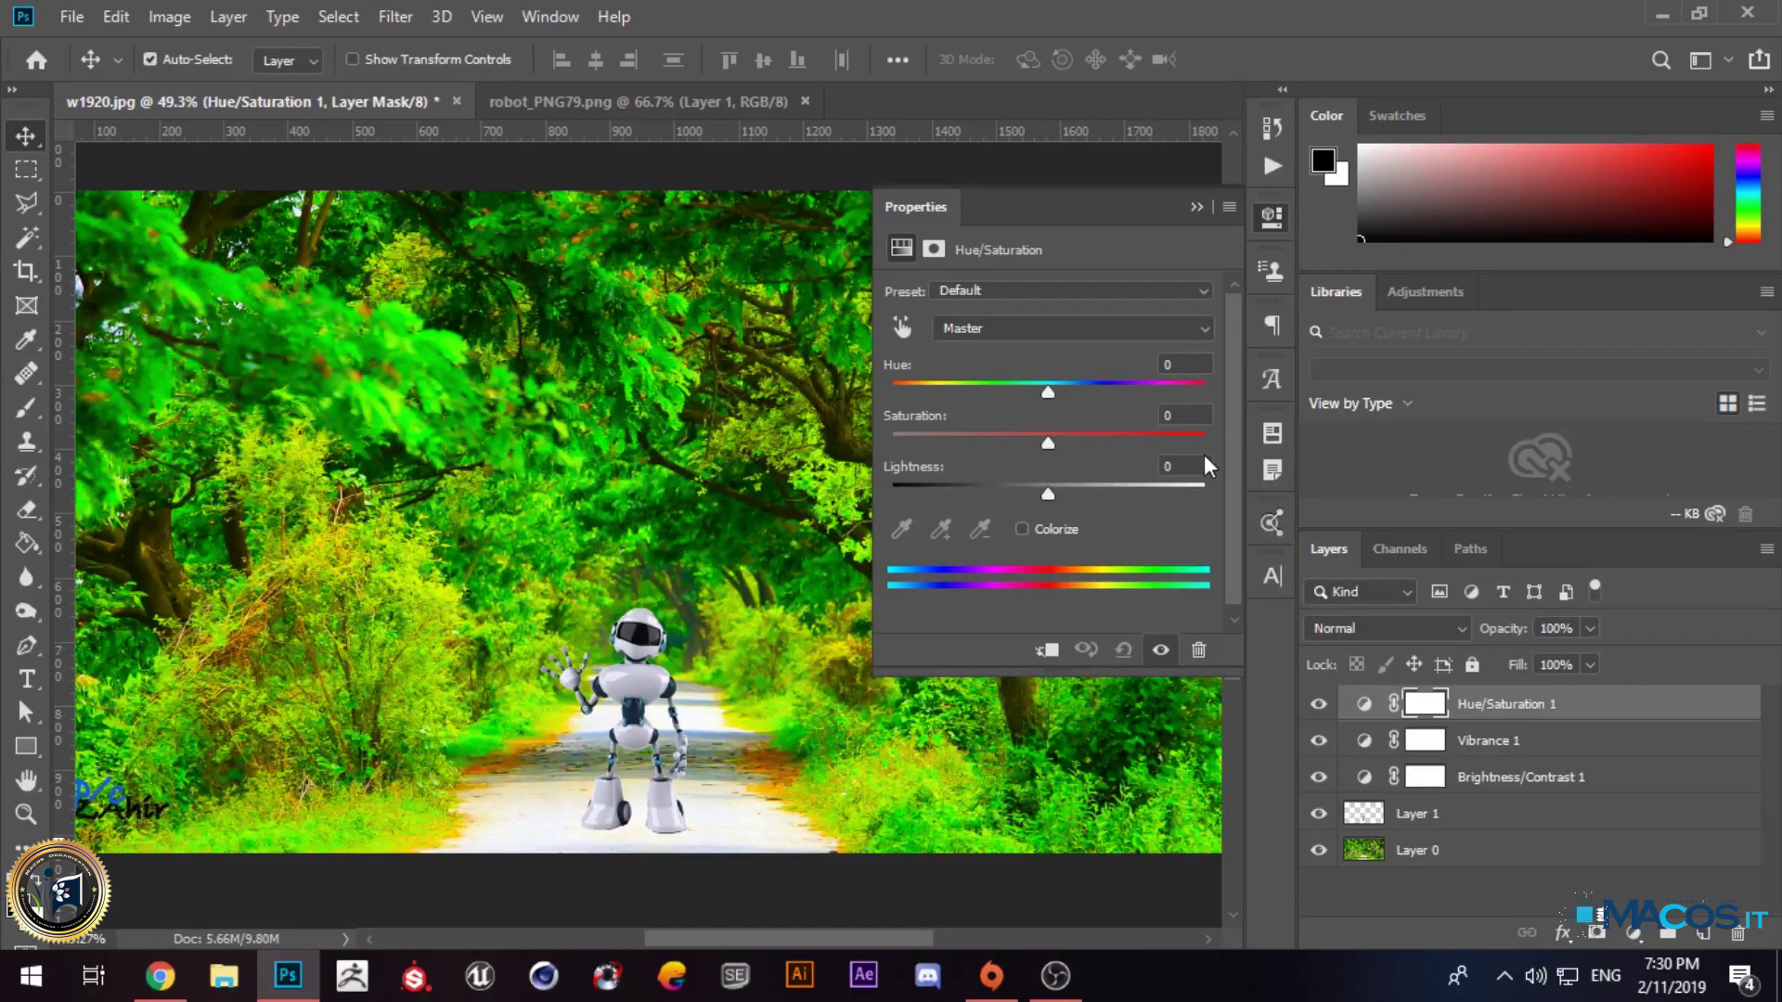
pyautogui.moveTo(1045, 388); pyautogui.dragTo(1128, 382)
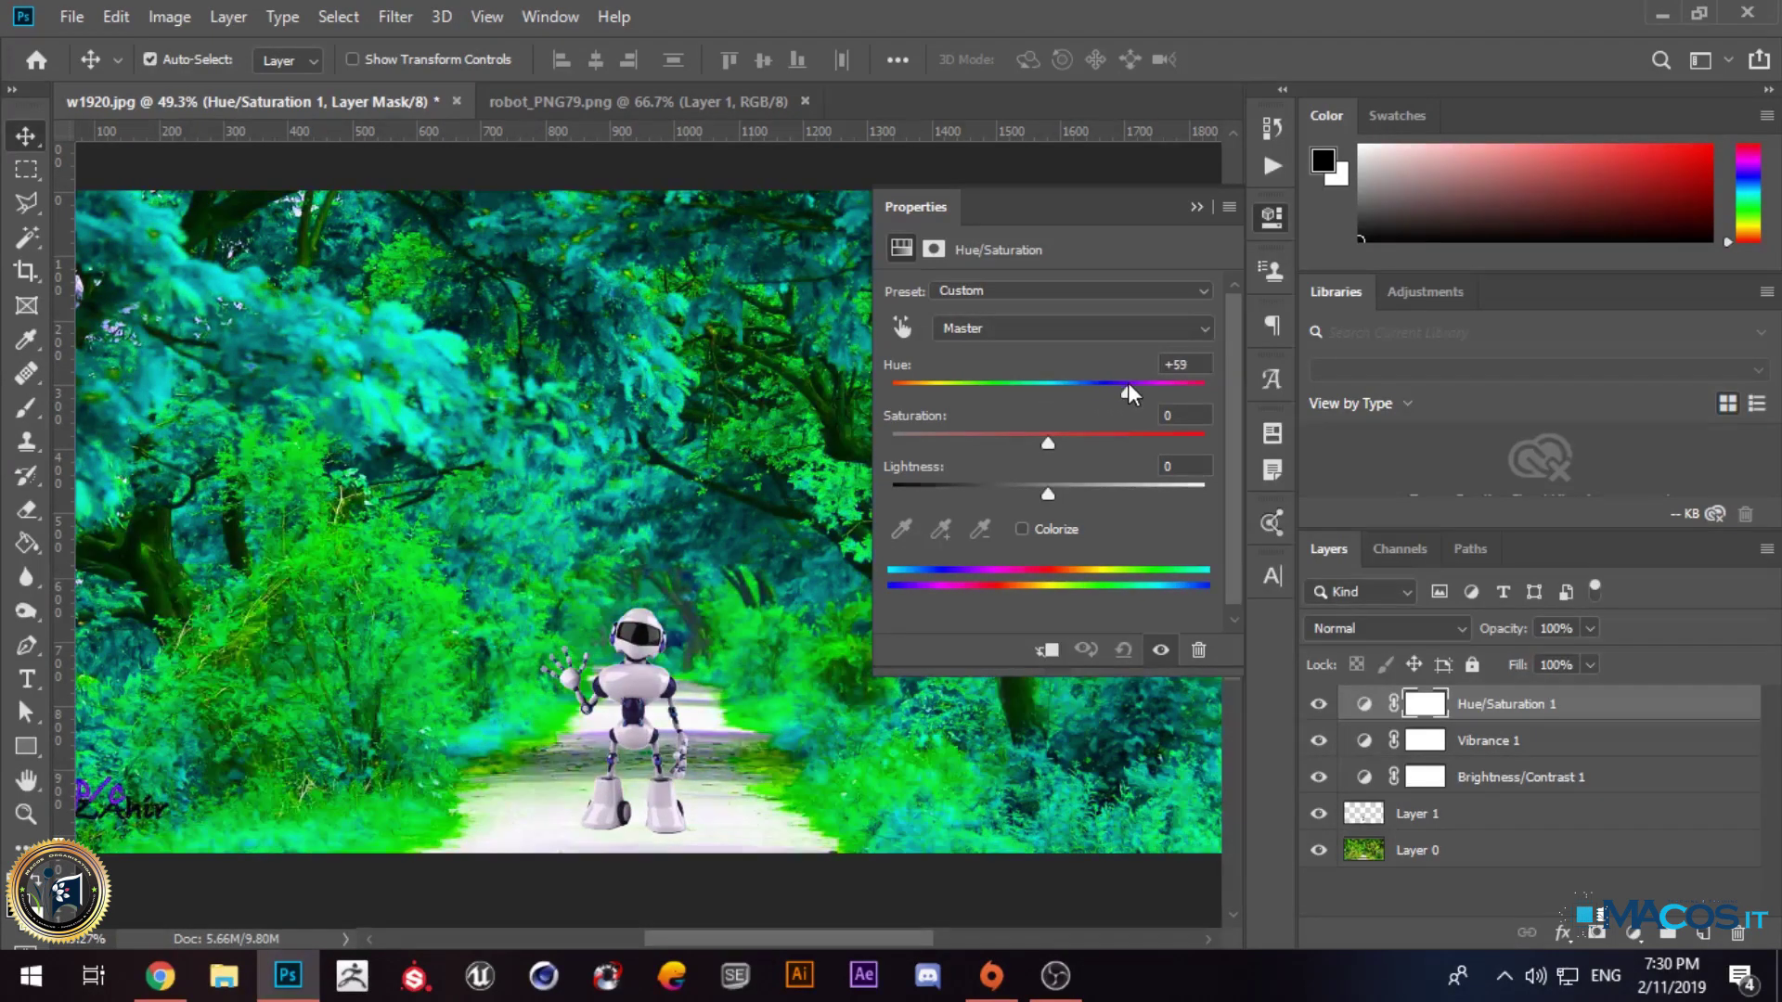
pyautogui.hotkey('ctrl', 'z')
pyautogui.moveTo(1050, 447); pyautogui.dragTo(1216, 432)
pyautogui.hotkey('ctrl', 'z')
# Step: Try a hue of +180 with a saturation of +100, test a lightness of -14, and reset the lightness to 0
pyautogui.moveTo(1056, 387); pyautogui.dragTo(1249, 386)
pyautogui.moveTo(1058, 446); pyautogui.dragTo(1251, 440)
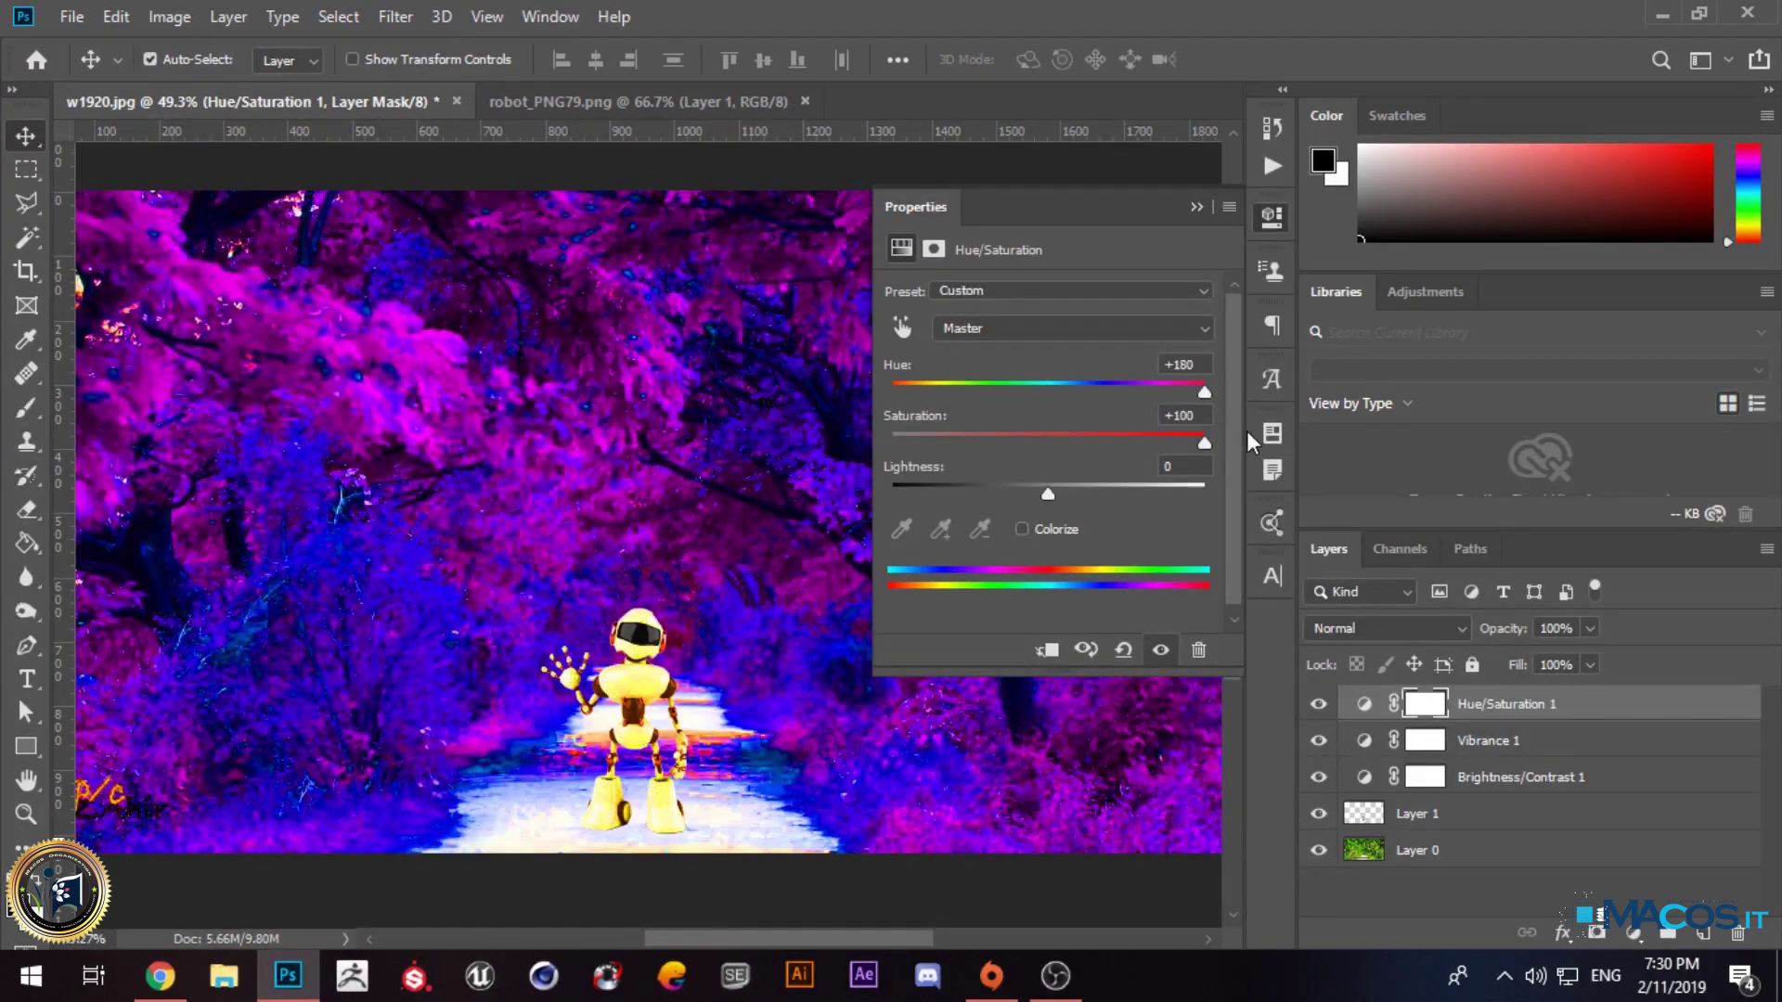
pyautogui.moveTo(1047, 496)
pyautogui.mouseDown()
pyautogui.moveTo(895, 483)
pyautogui.moveTo(1029, 485)
pyautogui.mouseUp()
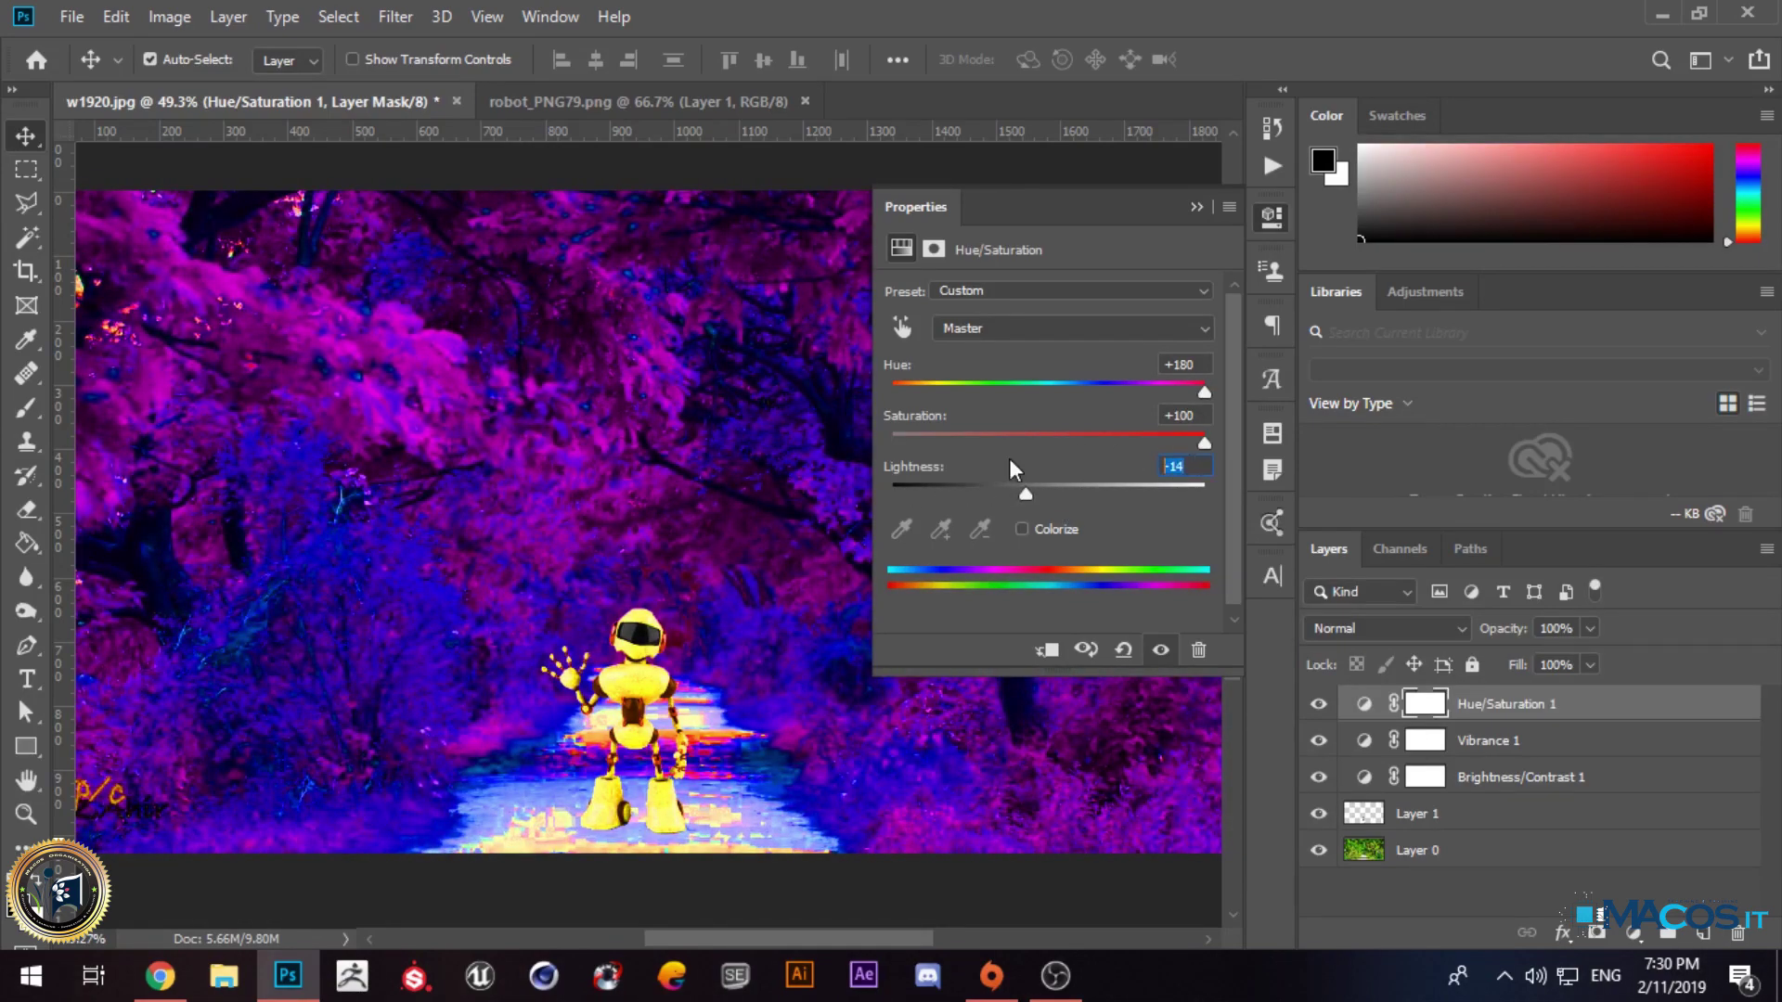
pyautogui.write('0')
pyautogui.press('Return')
# Step: Try a saturation of -100 with a hue of +176, keeping the lightness at 0
pyautogui.moveTo(1206, 391); pyautogui.dragTo(854, 432)
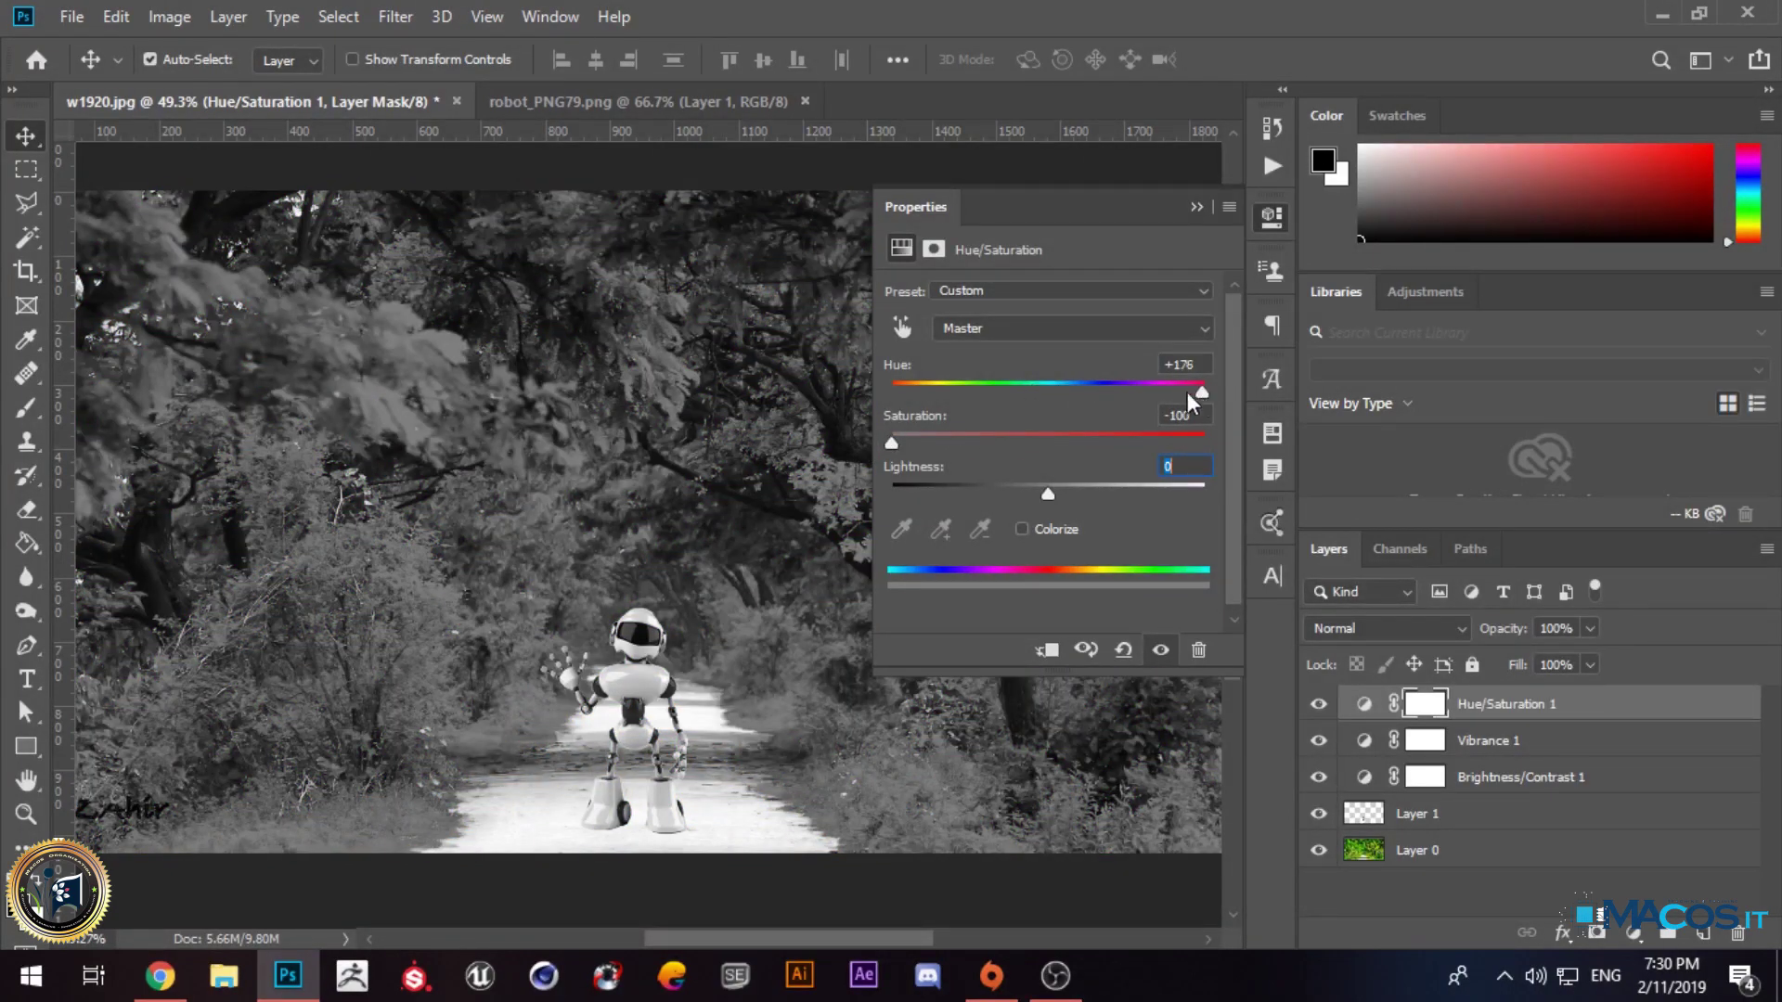
pyautogui.moveTo(1040, 494)
pyautogui.mouseDown()
pyautogui.moveTo(820, 483)
pyautogui.moveTo(1054, 493)
pyautogui.mouseUp()
pyautogui.write('0')
# Step: Set the Hue/Saturation layer's saturation to -1, test a hue of -135, and settle the hue at -7
pyautogui.moveTo(893, 442); pyautogui.dragTo(1051, 458)
pyautogui.moveTo(1173, 391); pyautogui.dragTo(921, 405)
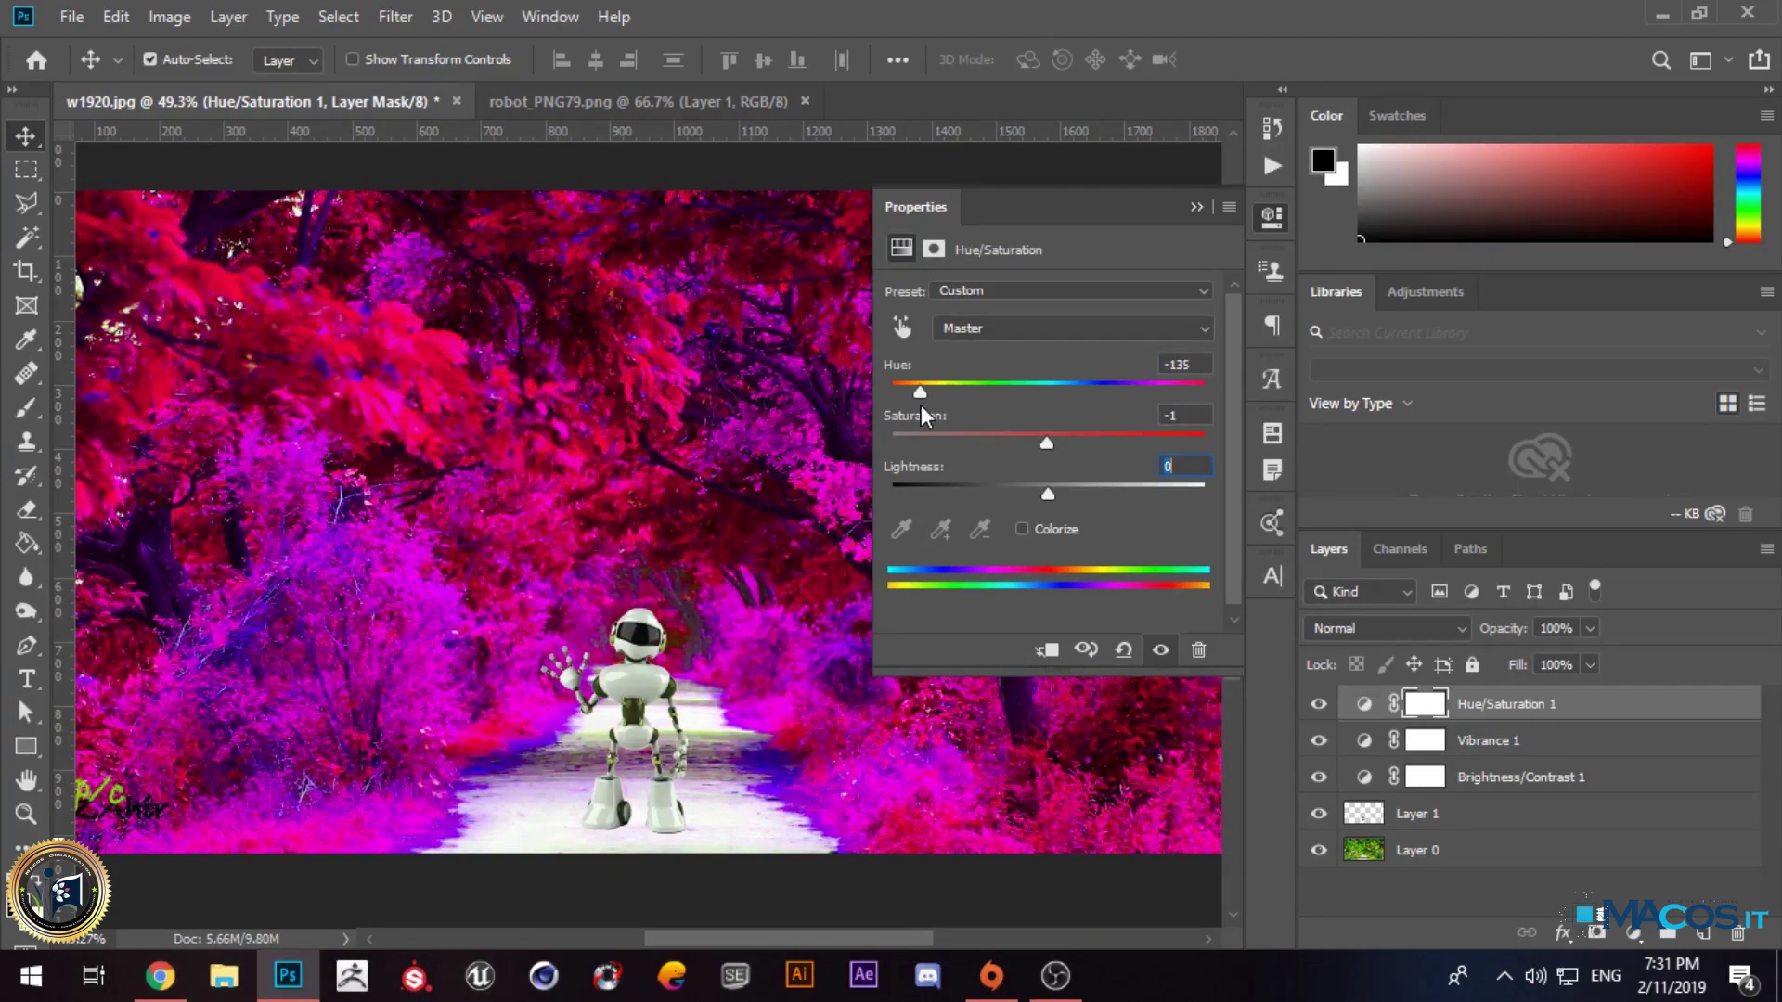
pyautogui.moveTo(921, 406); pyautogui.dragTo(1043, 405)
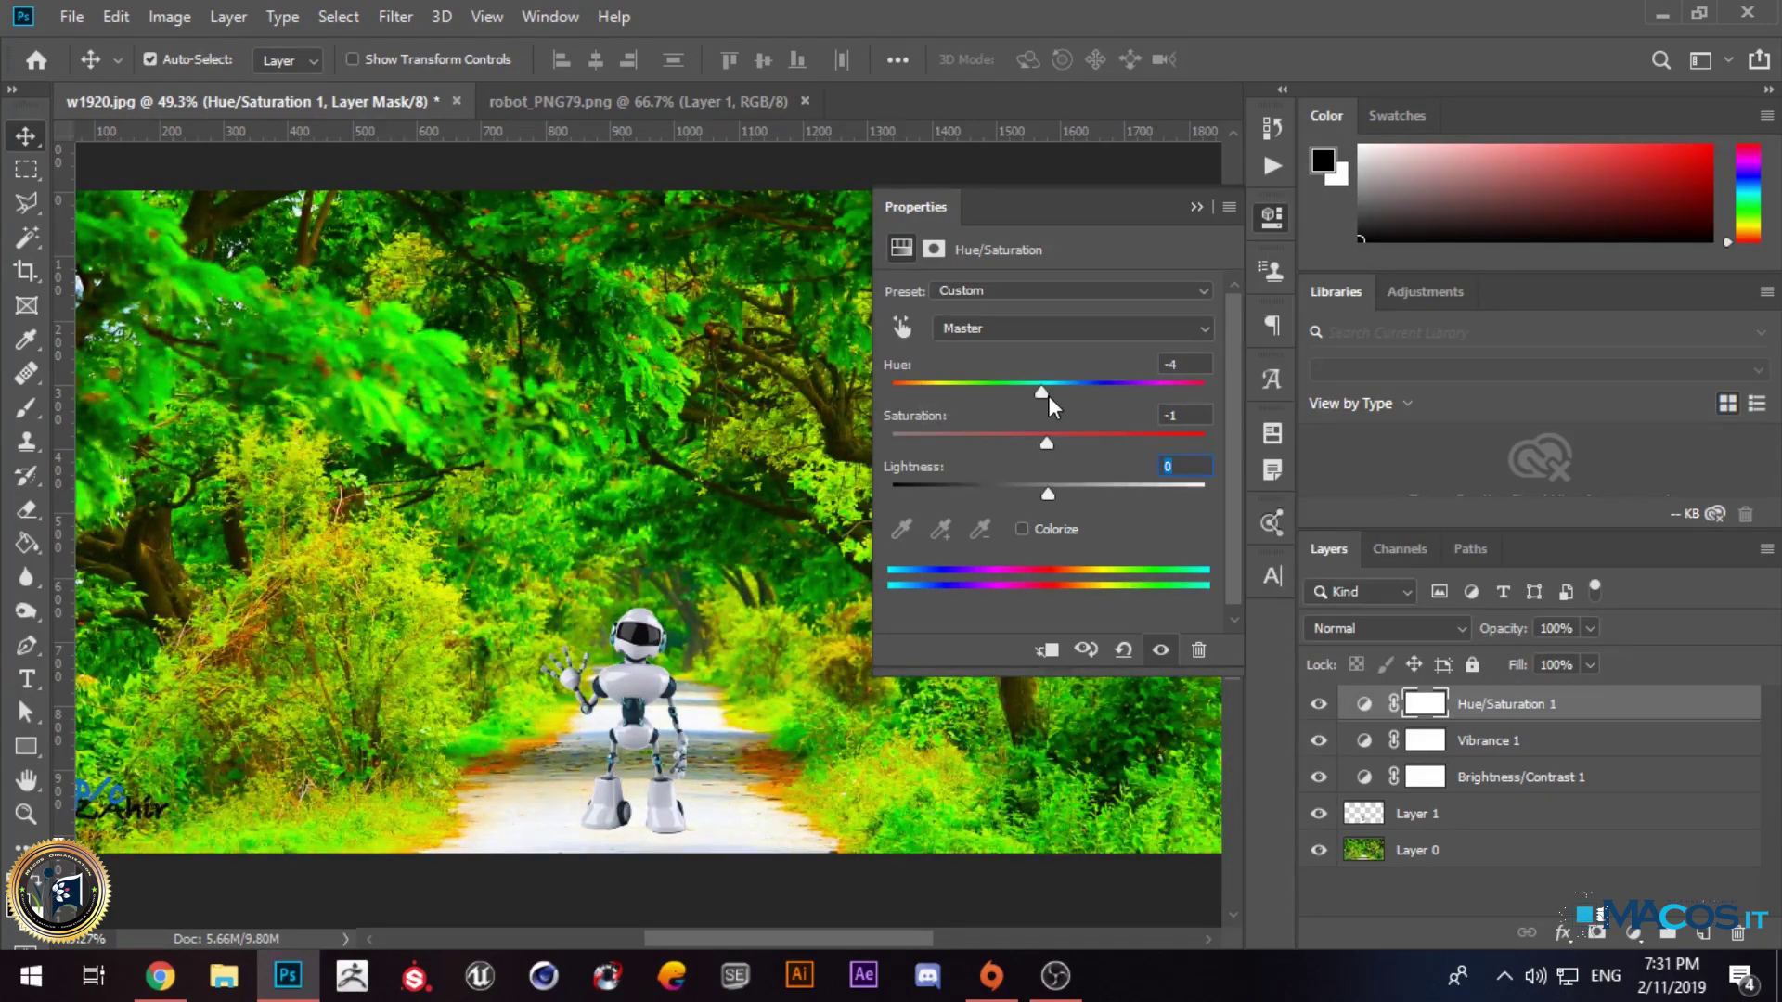
pyautogui.moveTo(1044, 390)
pyautogui.mouseDown()
pyautogui.moveTo(1101, 391)
pyautogui.moveTo(1037, 391)
pyautogui.mouseUp()
pyautogui.click(1197, 206)
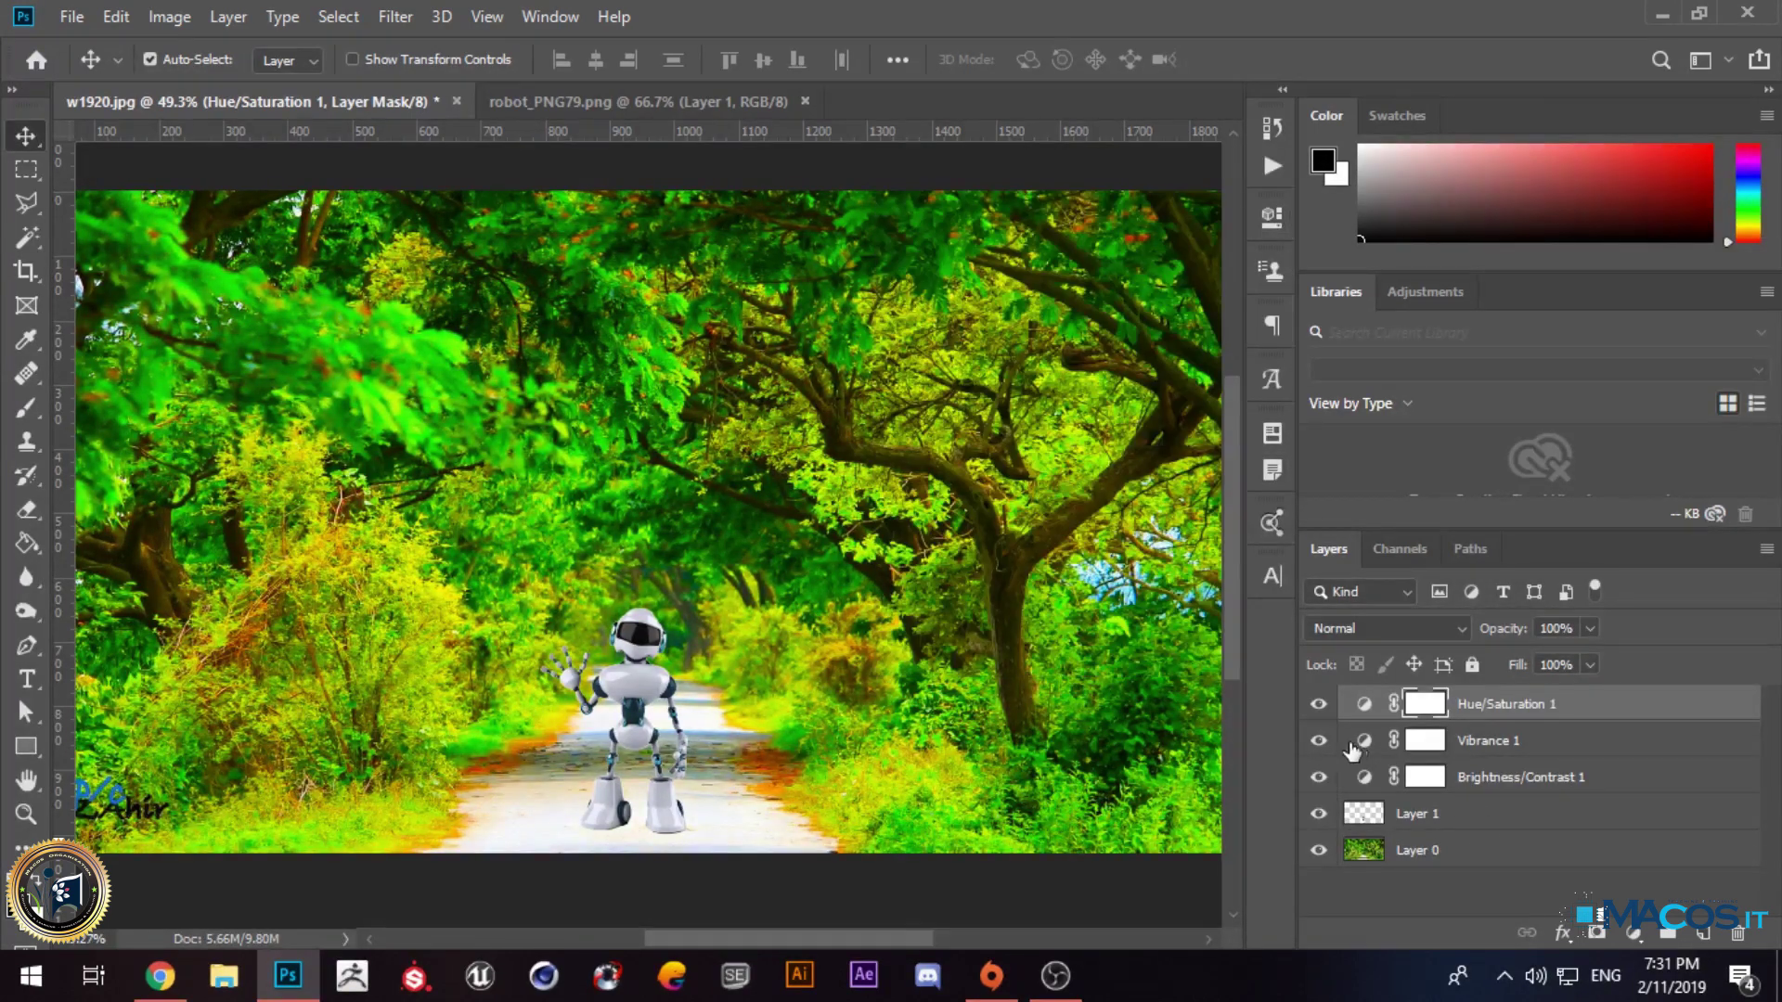
# Step: Compare the picture with the Hue/Saturation, Vibrance and Brightness/Contrast layers hidden and shown
pyautogui.click(1320, 743)
pyautogui.click(1313, 710)
pyautogui.click(1313, 710)
pyautogui.click(1313, 710)
pyautogui.click(1314, 710)
pyautogui.click(1319, 743)
pyautogui.click(1319, 778)
pyautogui.click(1319, 706)
pyautogui.click(1319, 705)
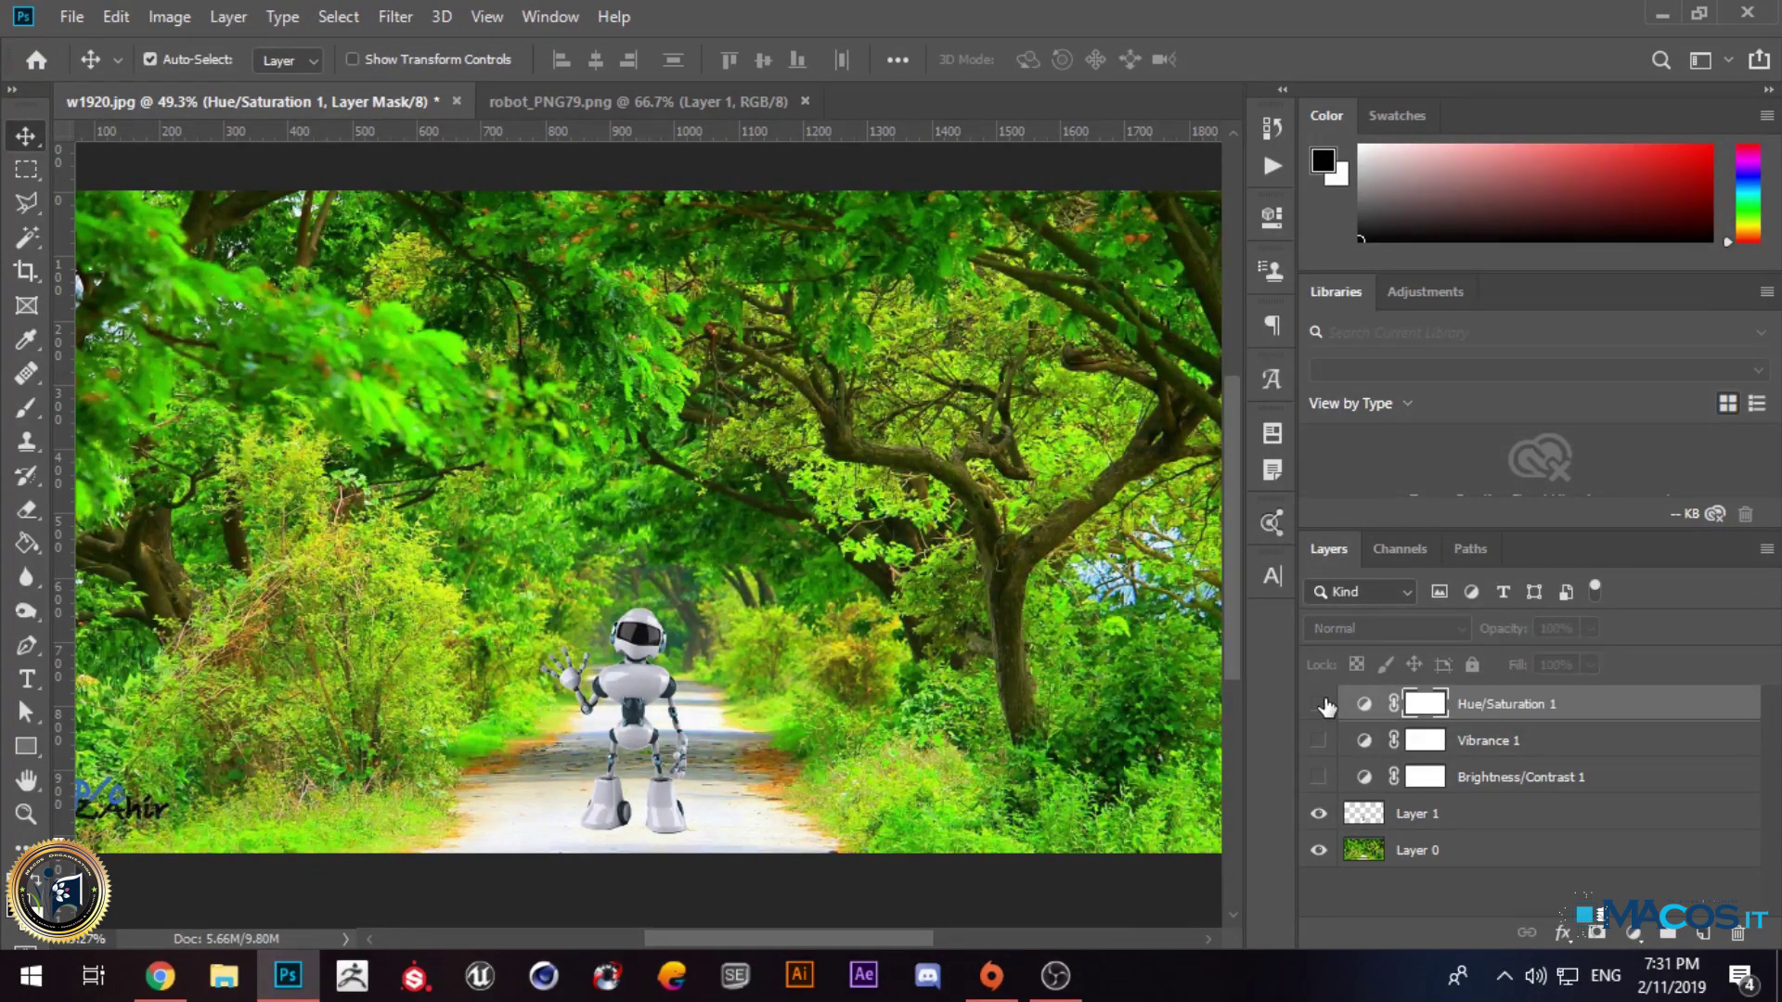
# Step: Compare the picture with only the Hue/Saturation adjustment toggled, and show the Vibrance and Brightness/Contrast layers again
pyautogui.scroll(8, 687, 782)
pyautogui.click(1319, 705)
pyautogui.click(1319, 705)
pyautogui.scroll(-8, 836, 640)
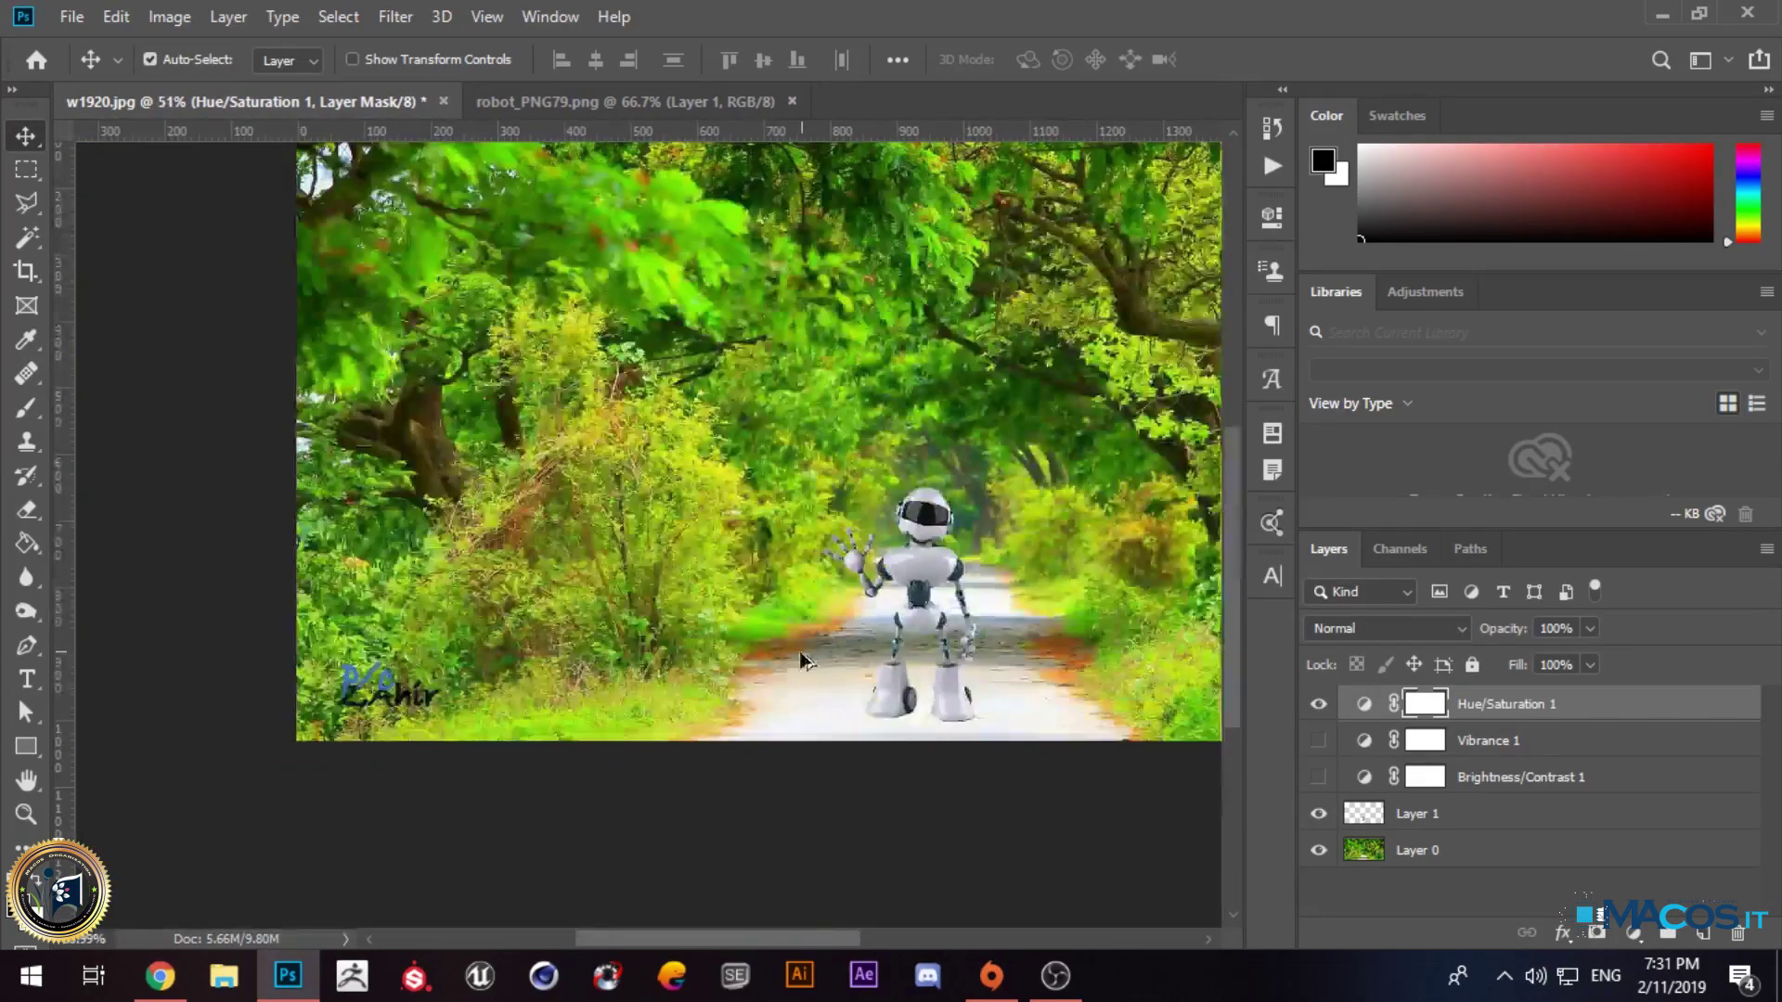
pyautogui.scroll(-4, 806, 661)
pyautogui.scroll(4, 798, 640)
pyautogui.click(1319, 743)
pyautogui.click(1319, 777)
pyautogui.click(1633, 932)
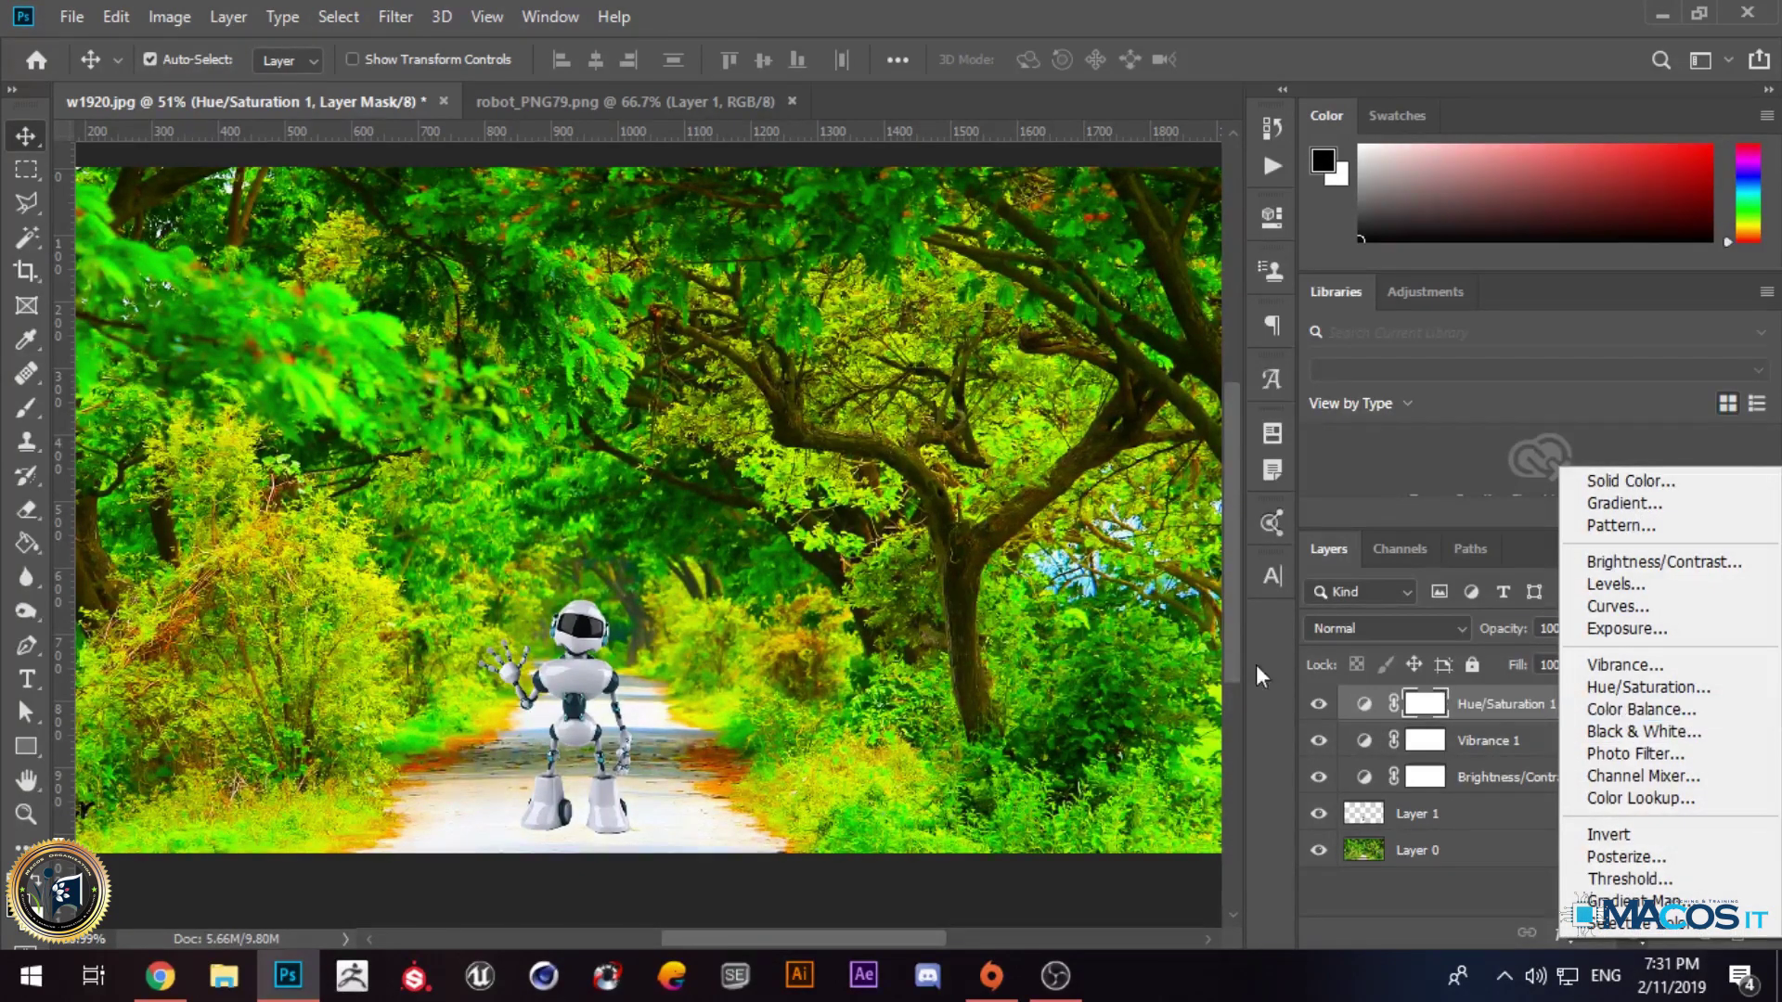
pyautogui.click(765, 711)
pyautogui.scroll(-1, 1003, 696)
pyautogui.scroll(2, 691, 685)
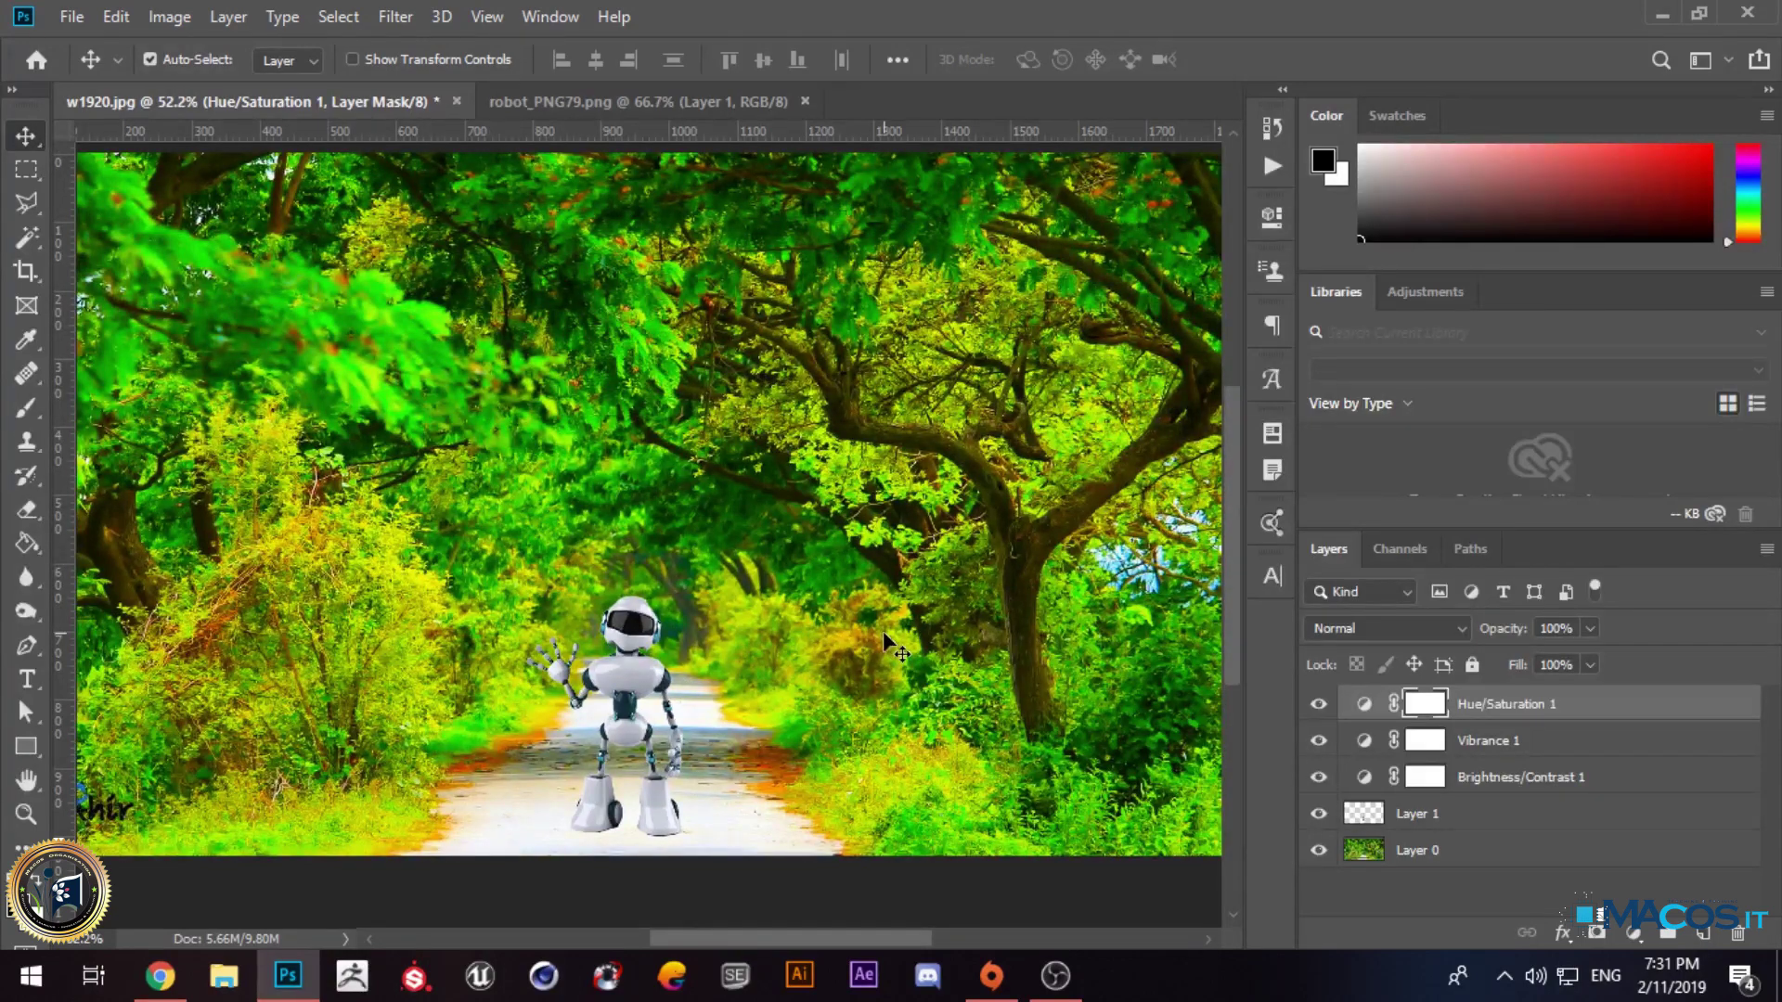
pyautogui.click(1415, 814)
pyautogui.click(1418, 850)
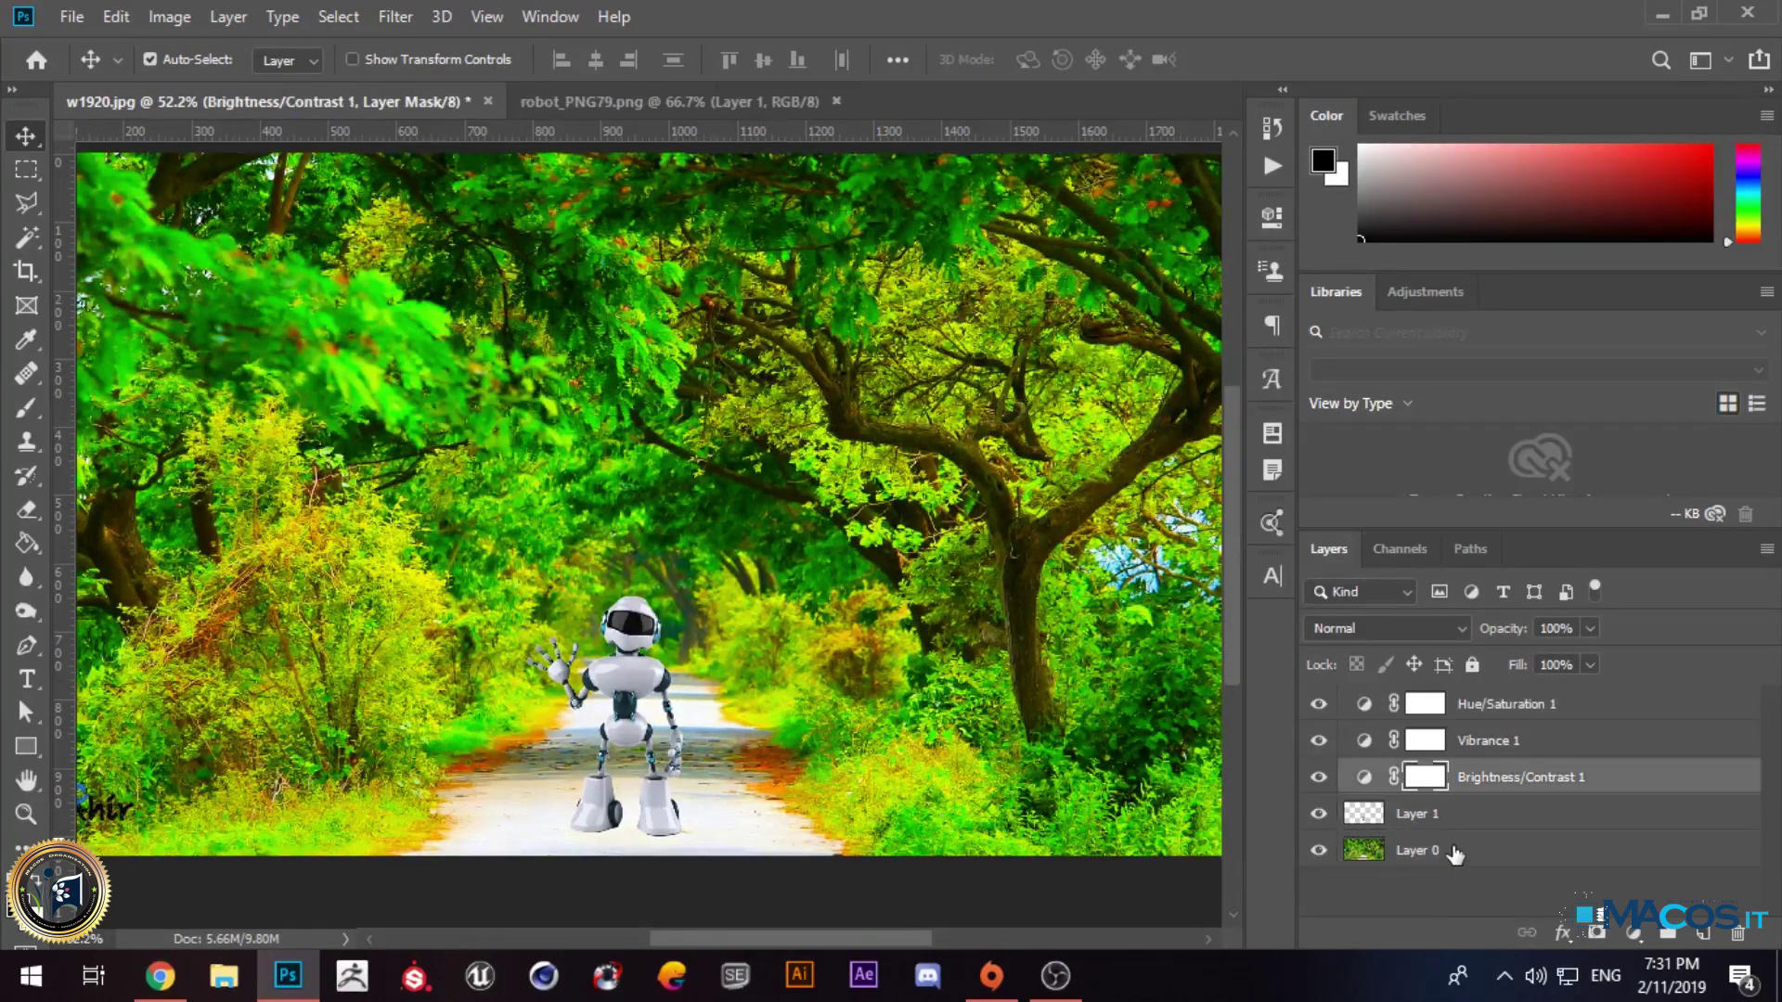
pyautogui.click(1451, 814)
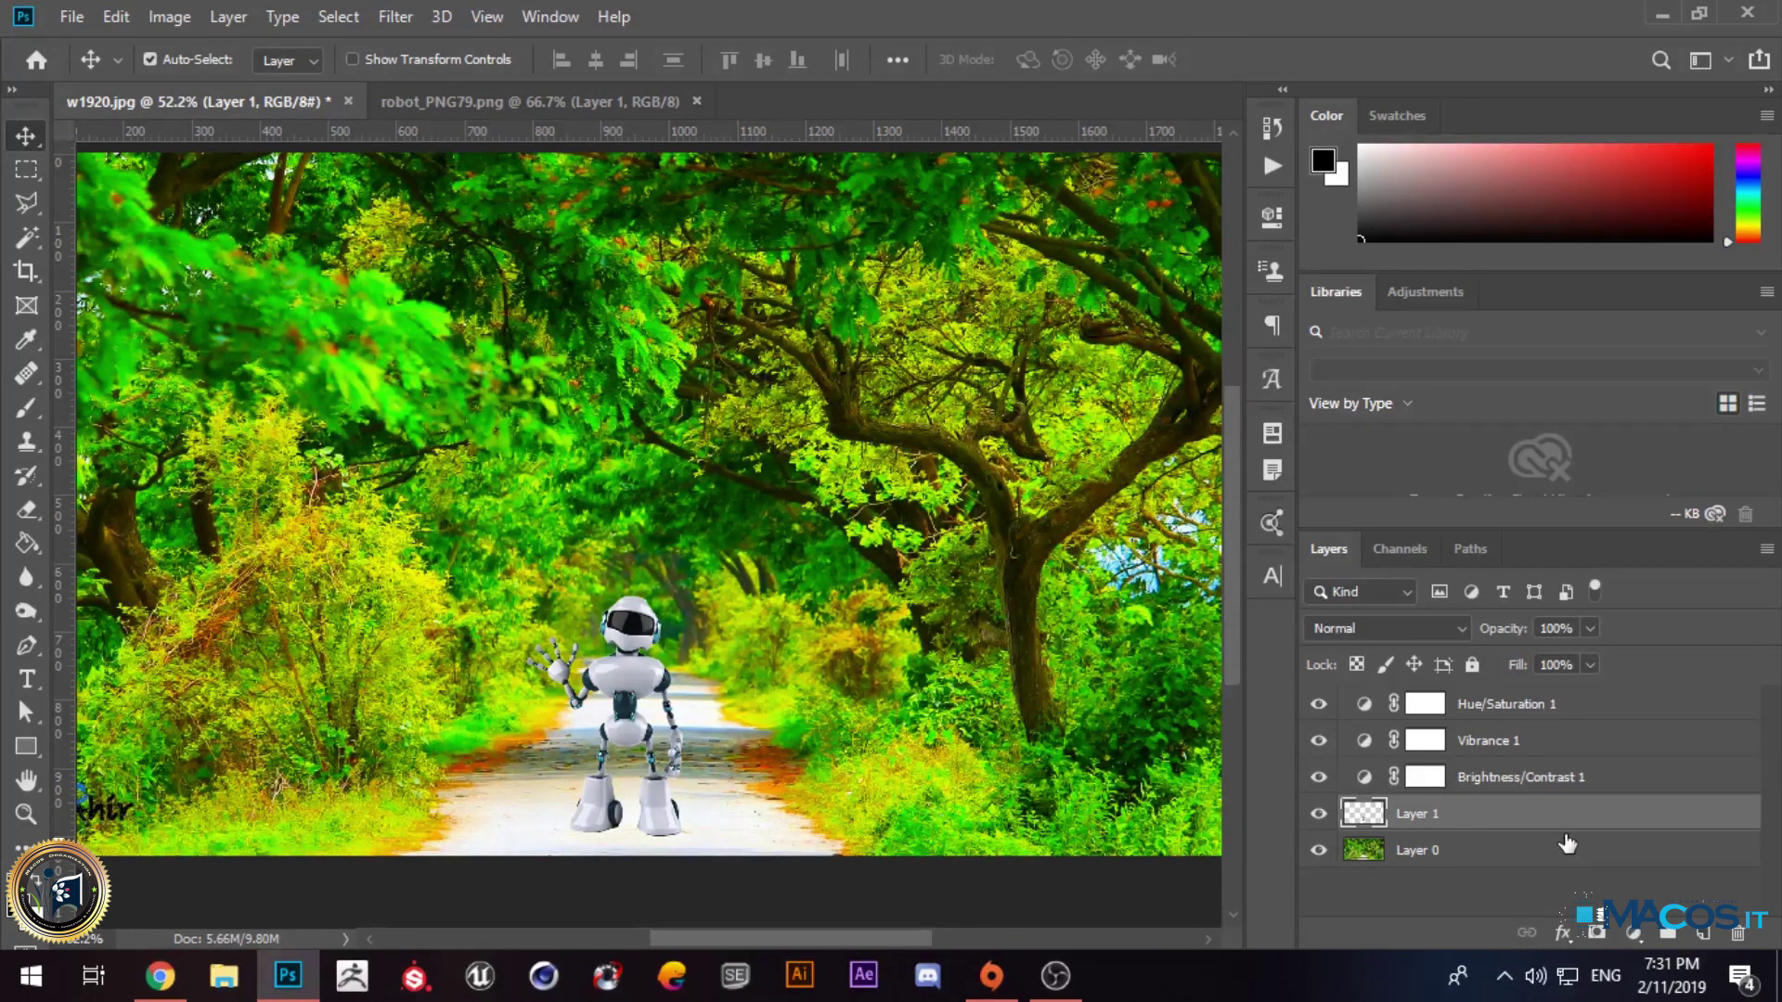
# Step: Add a Color Balance adjustment layer above Hue/Saturation 1, set its midtone Magenta-Green to +59, and inspect the robot up close
pyautogui.click(1485, 705)
pyautogui.click(1633, 933)
pyautogui.click(1641, 710)
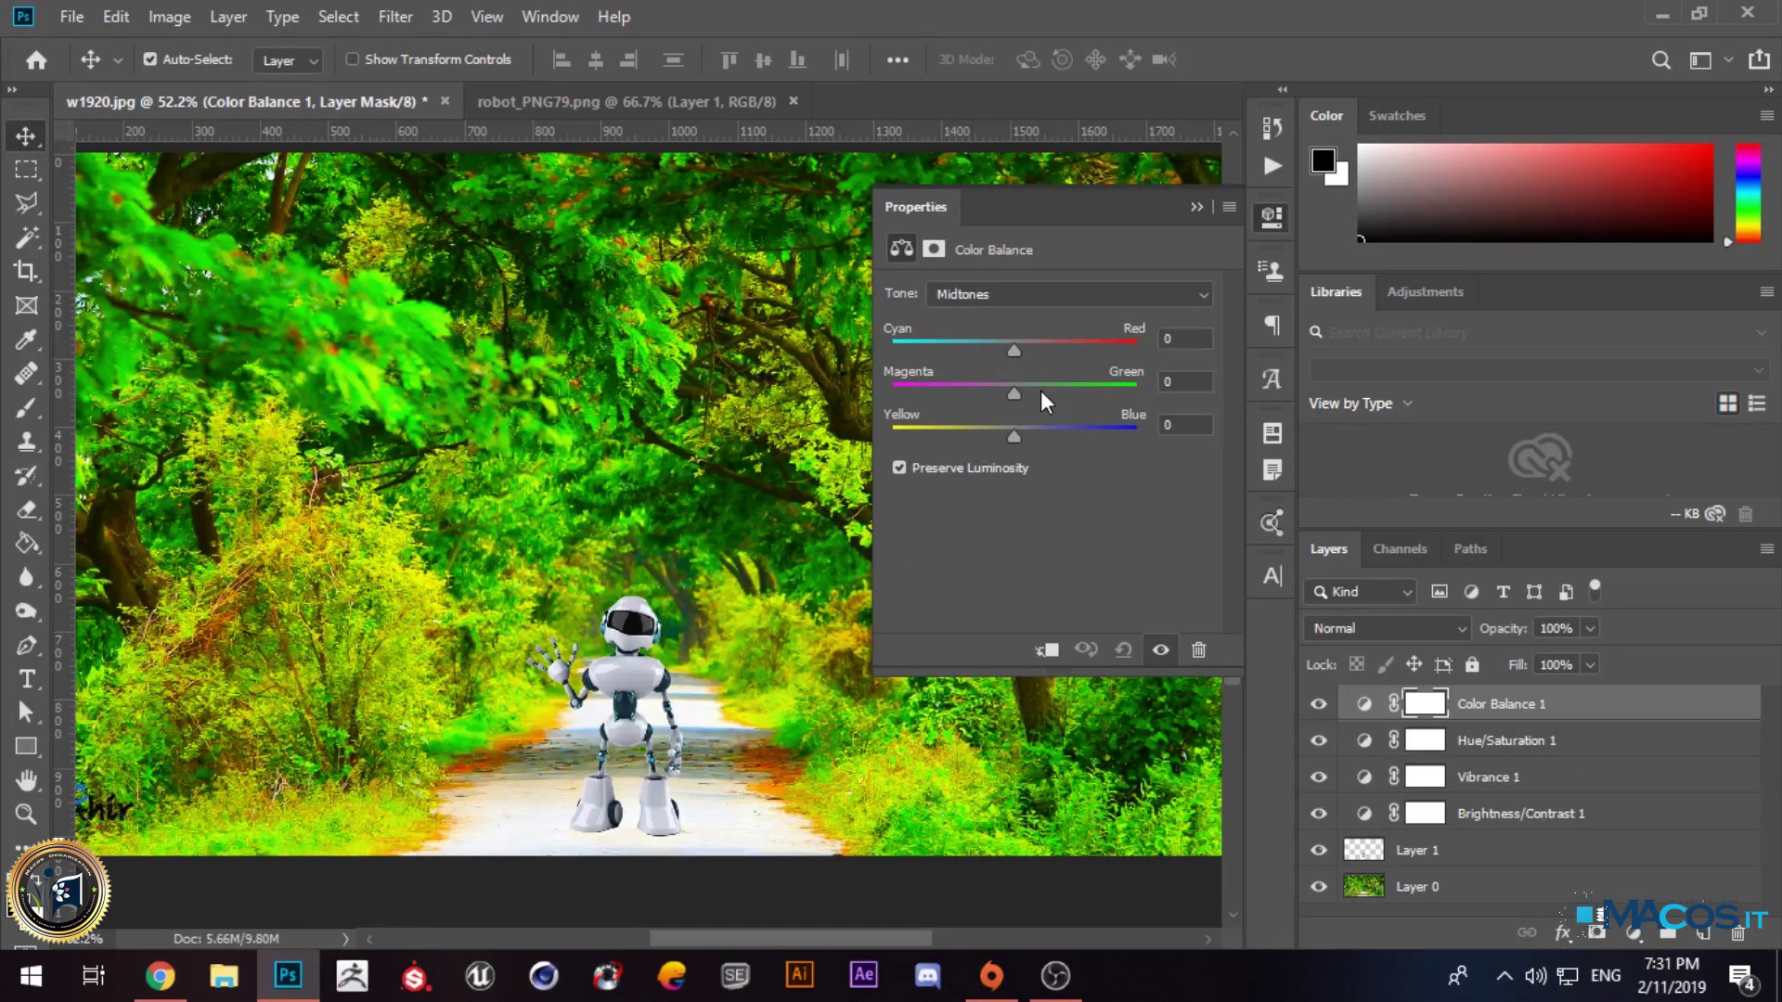
pyautogui.moveTo(1014, 393); pyautogui.dragTo(1086, 410)
pyautogui.scroll(9, 633, 685)
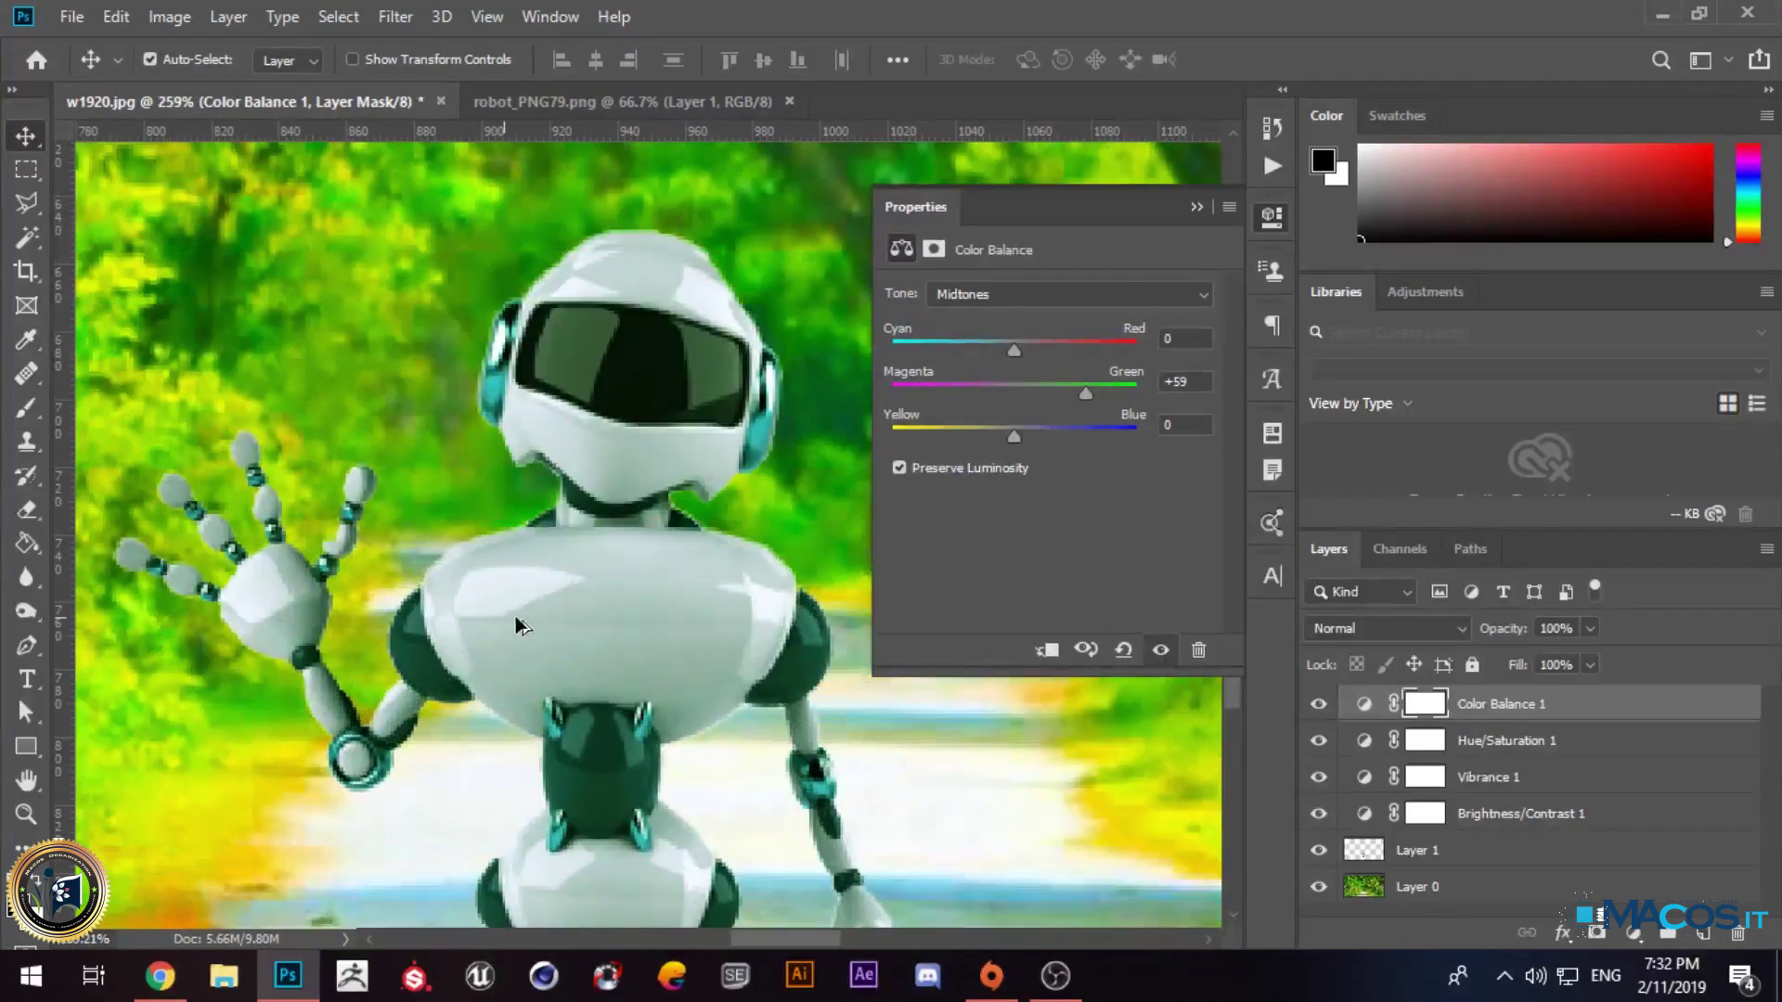
pyautogui.scroll(-7, 685, 577)
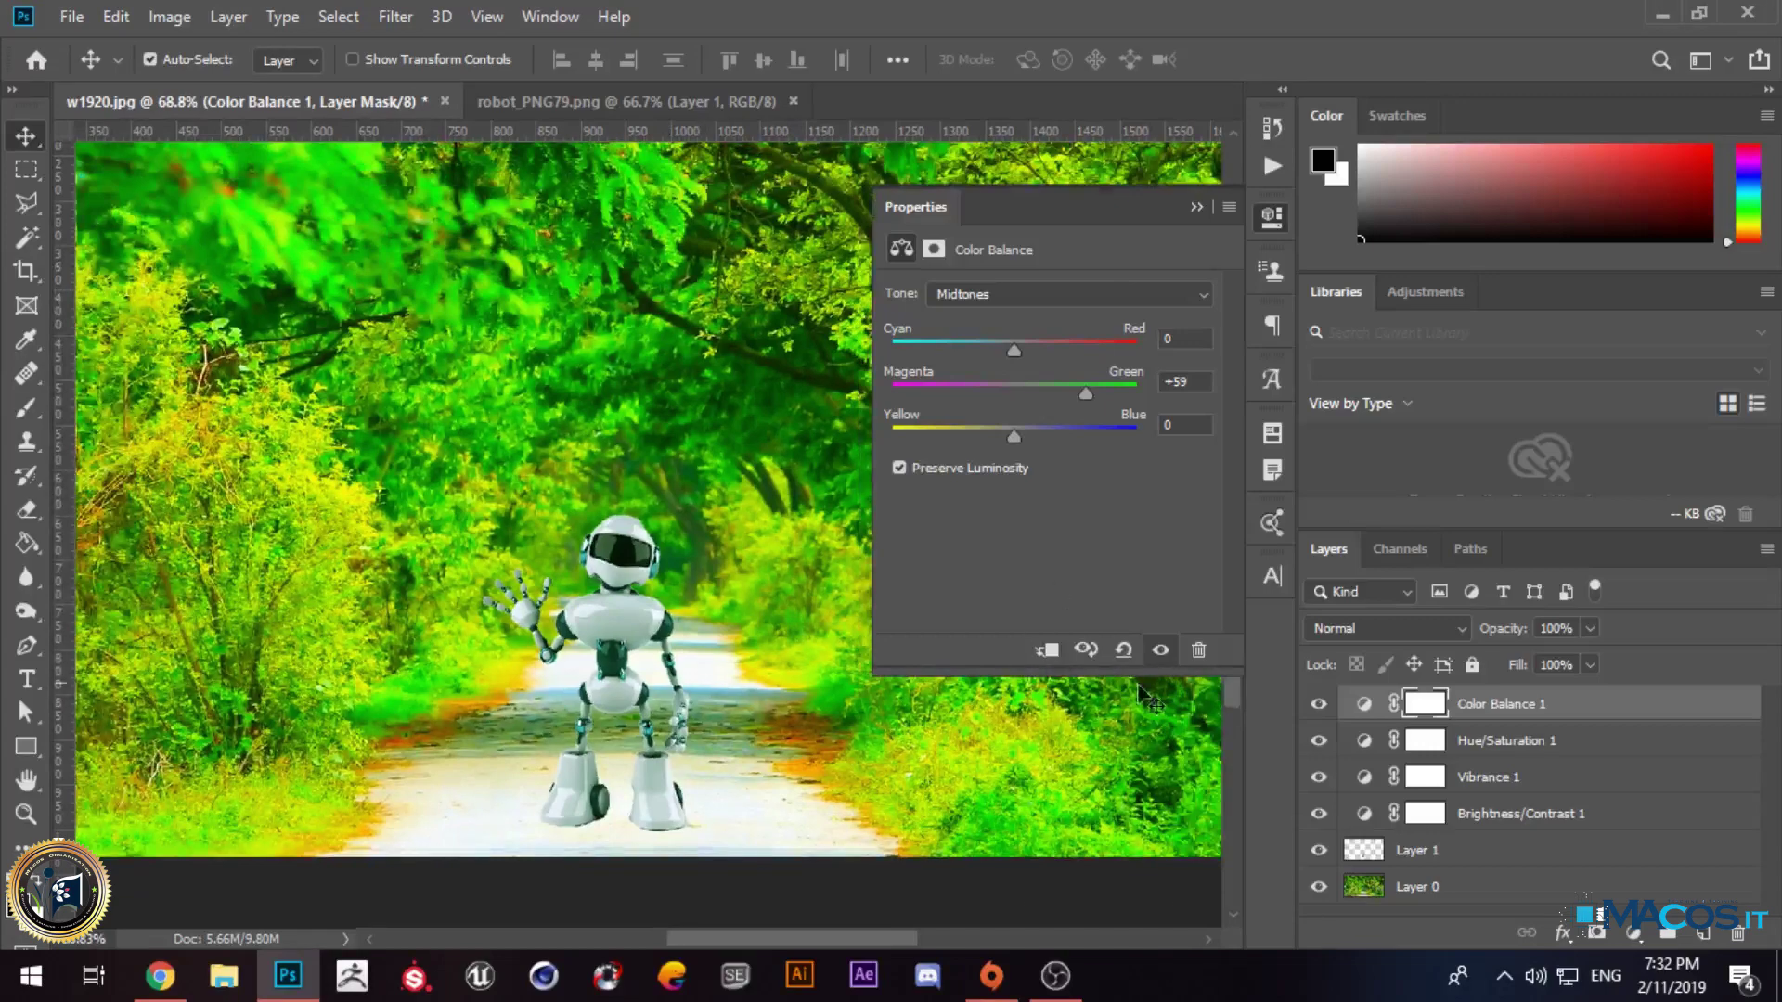
# Step: Move the Color Balance layer directly above Layer 1, clip it to that layer, and set Magenta-Green to +65 and Yellow-Blue to +24
pyautogui.moveTo(1517, 710); pyautogui.dragTo(1485, 836)
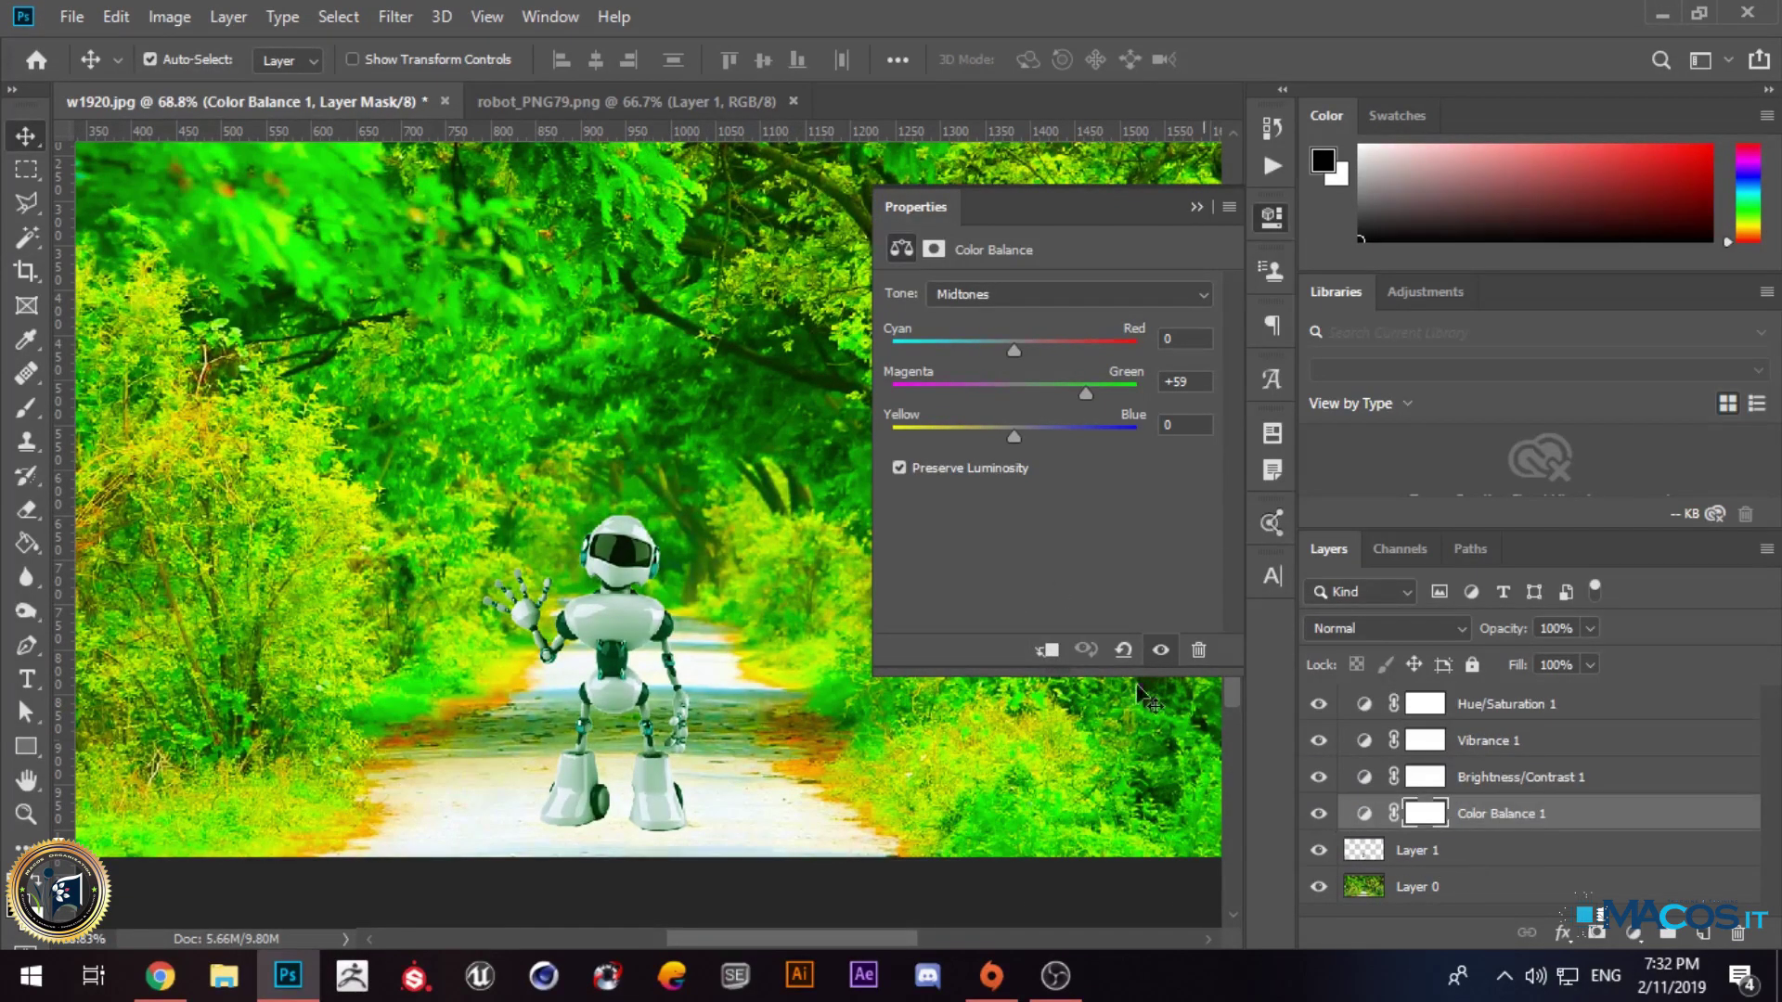
pyautogui.click(1046, 650)
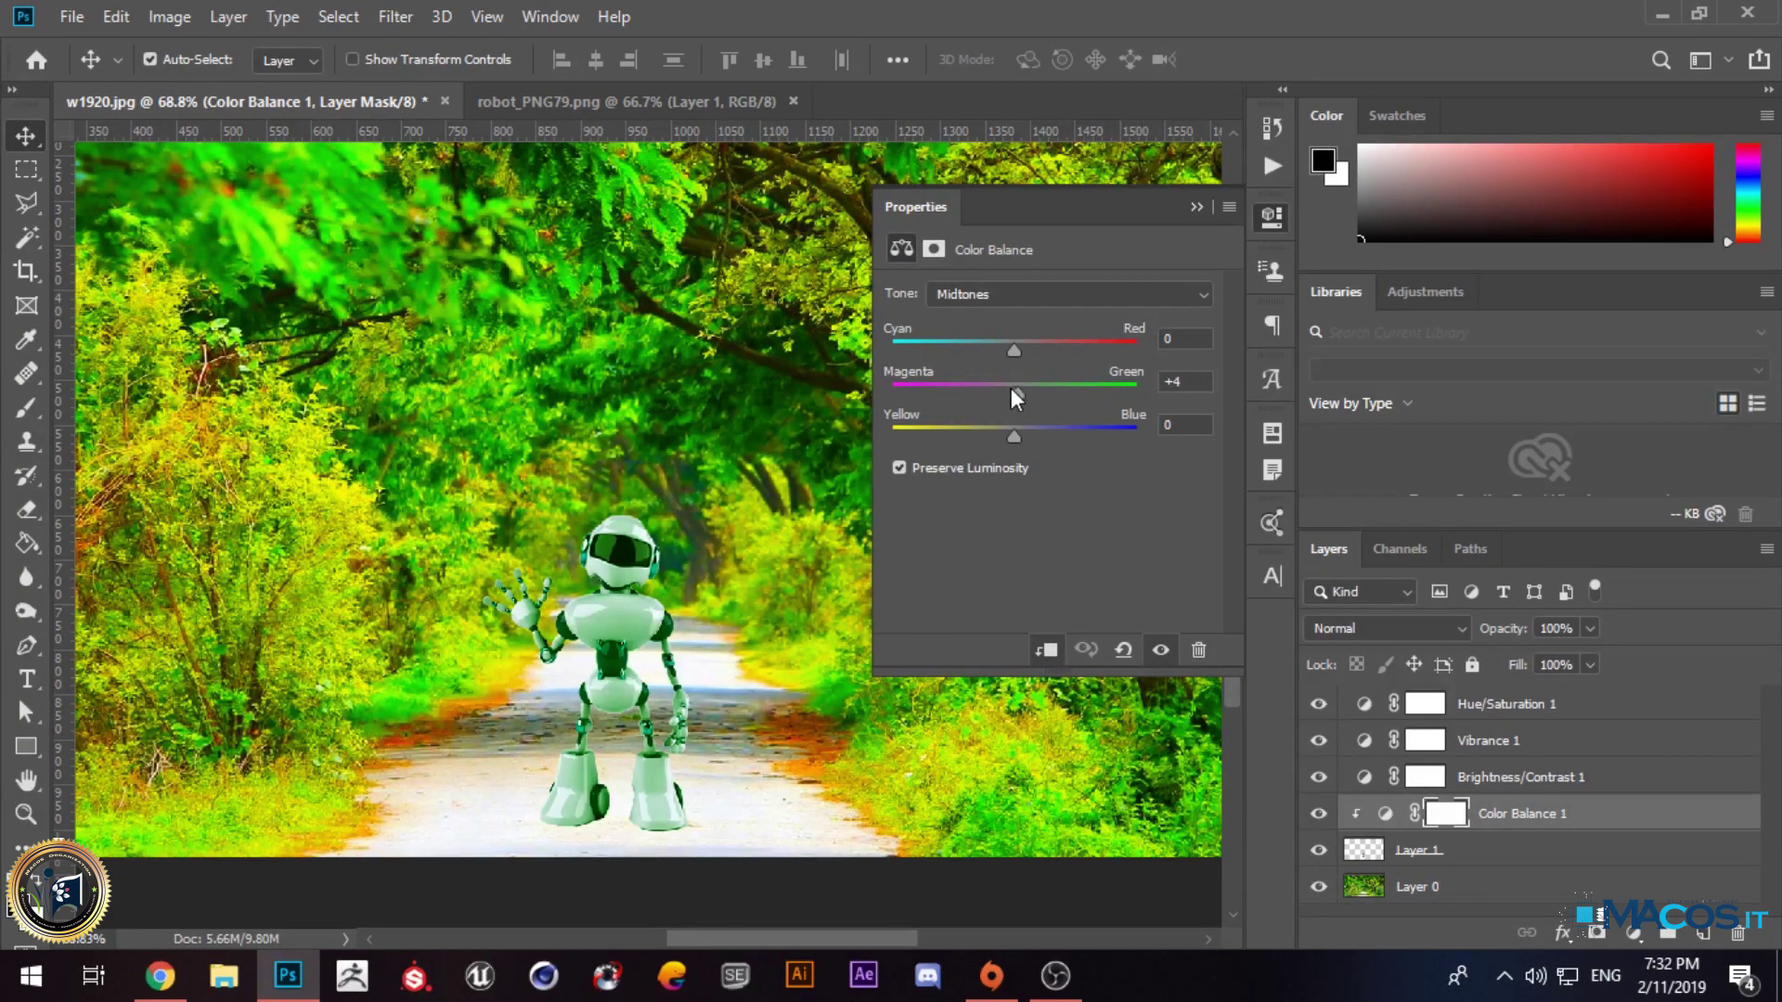
pyautogui.moveTo(1062, 434); pyautogui.dragTo(1044, 434)
pyautogui.moveTo(1097, 395); pyautogui.dragTo(1103, 395)
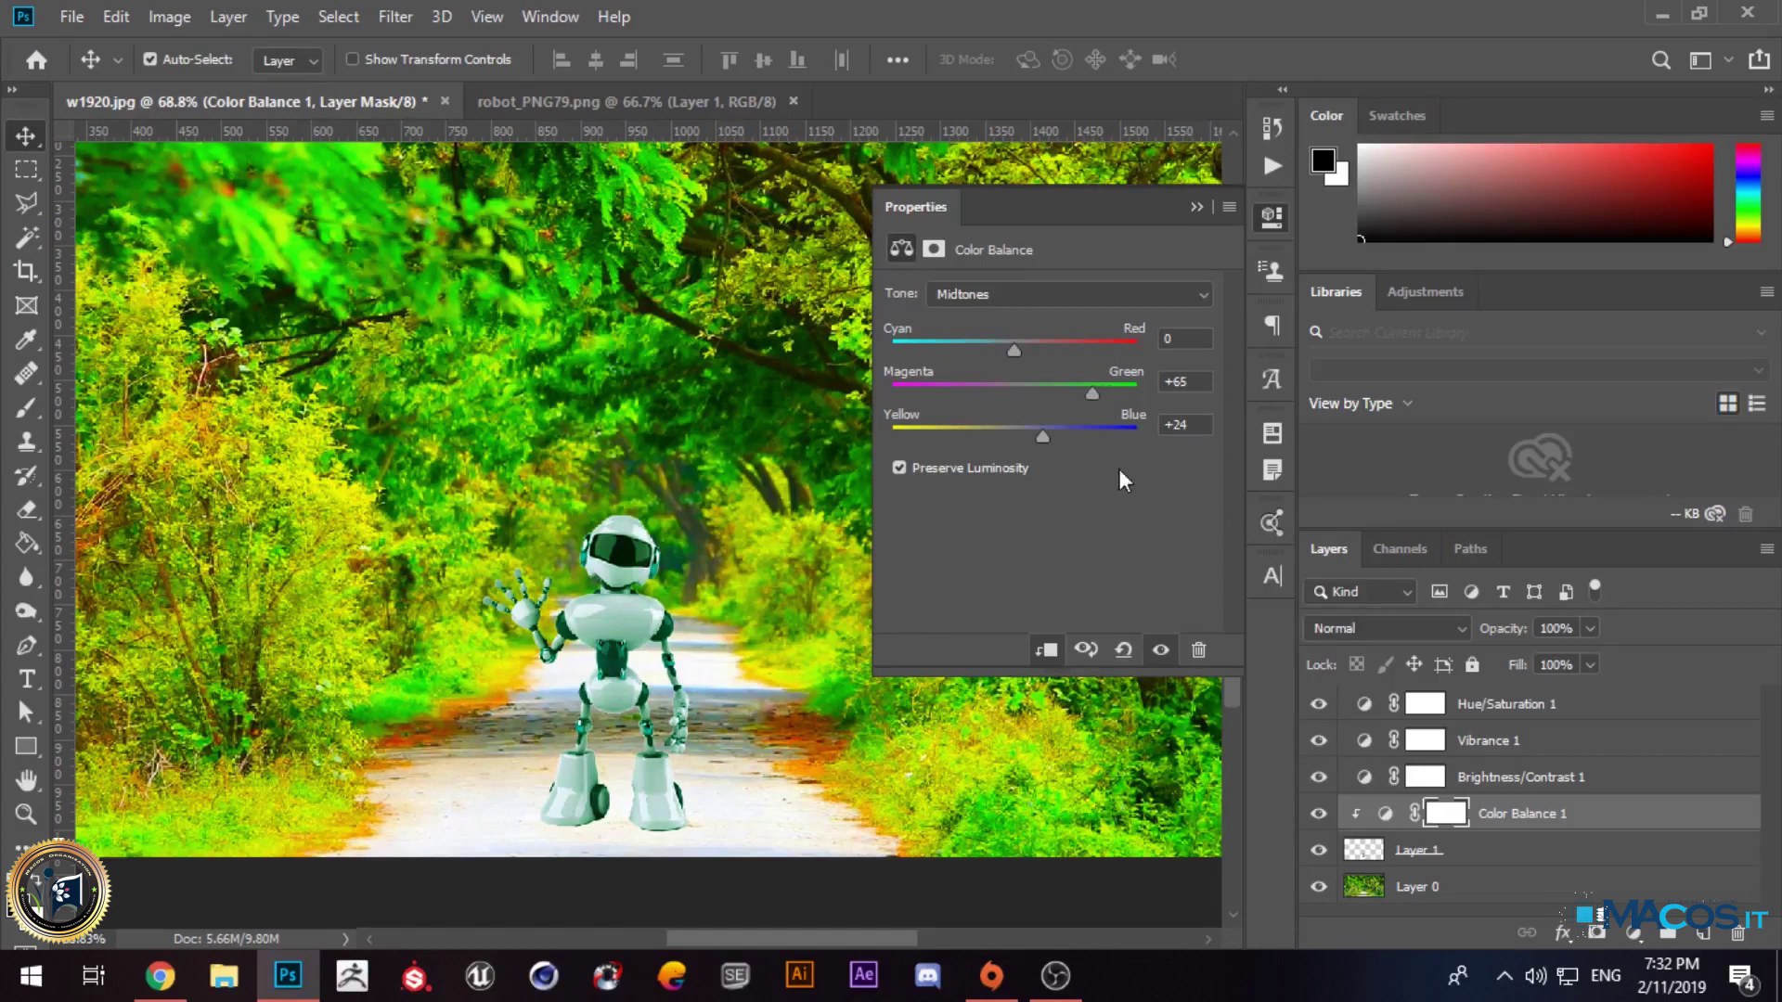
# Step: Release the Color Balance layer's clipping to compare its effect on the whole picture, and clip it to Layer 1 again
pyautogui.click(1046, 650)
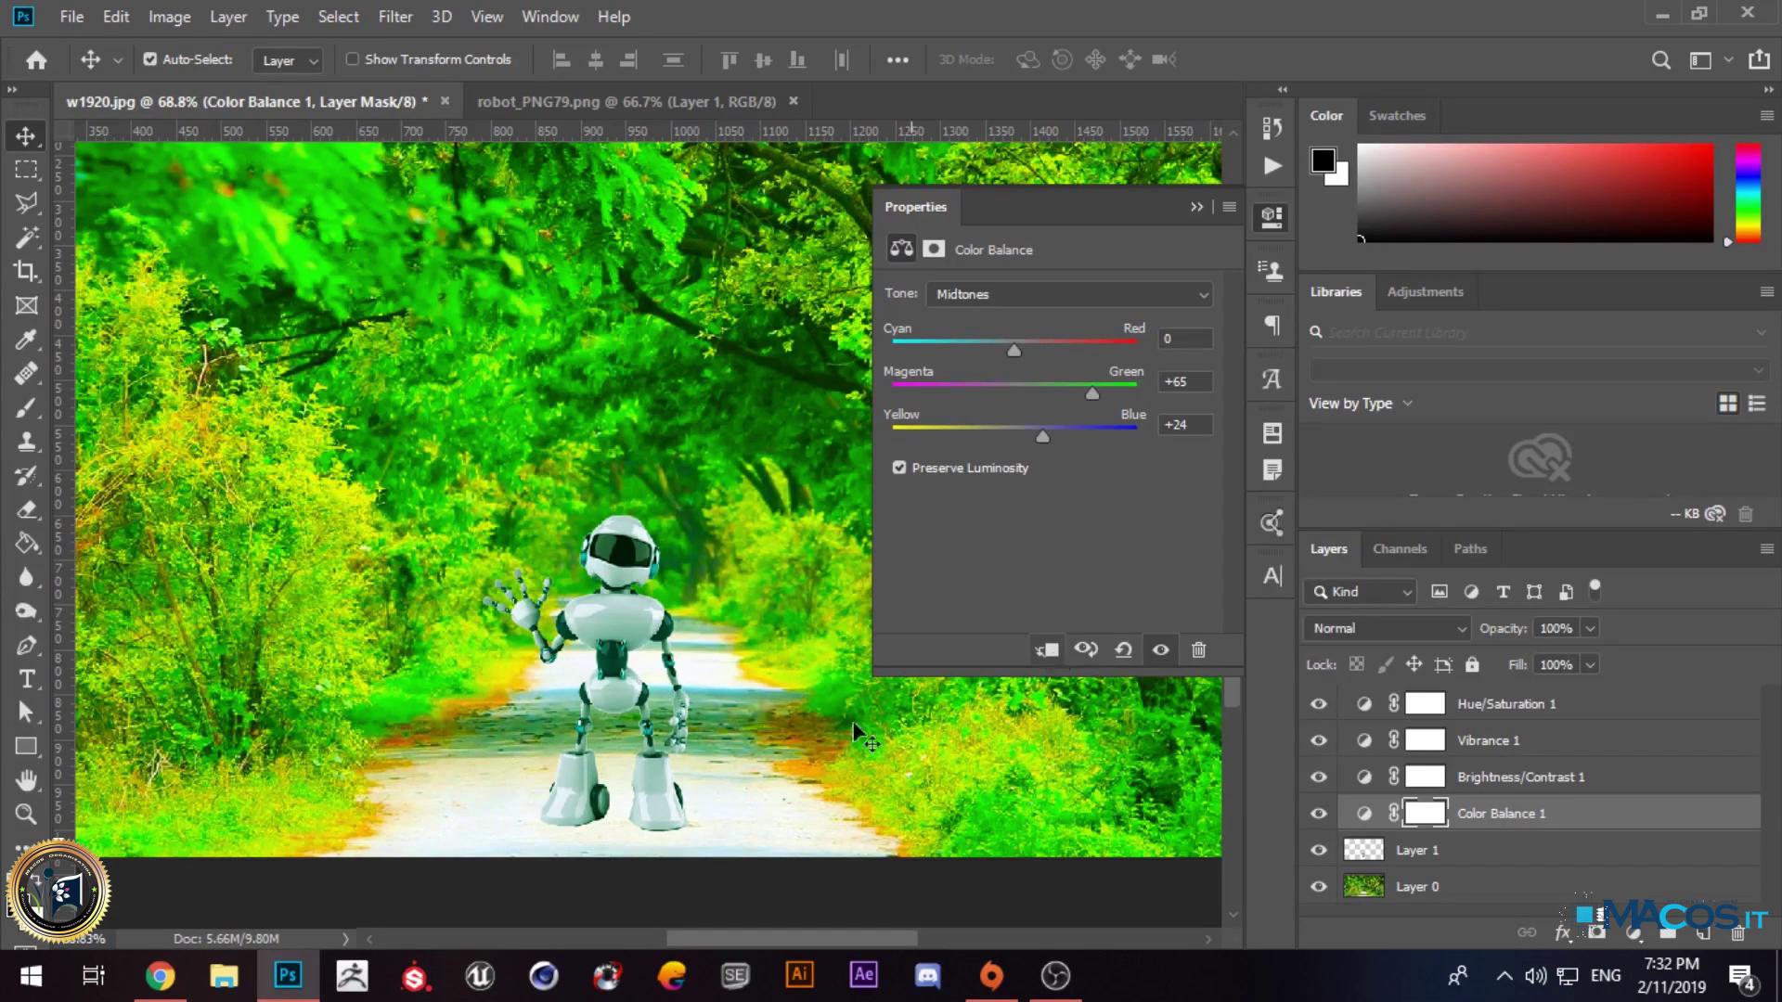
pyautogui.click(1046, 649)
pyautogui.click(1201, 208)
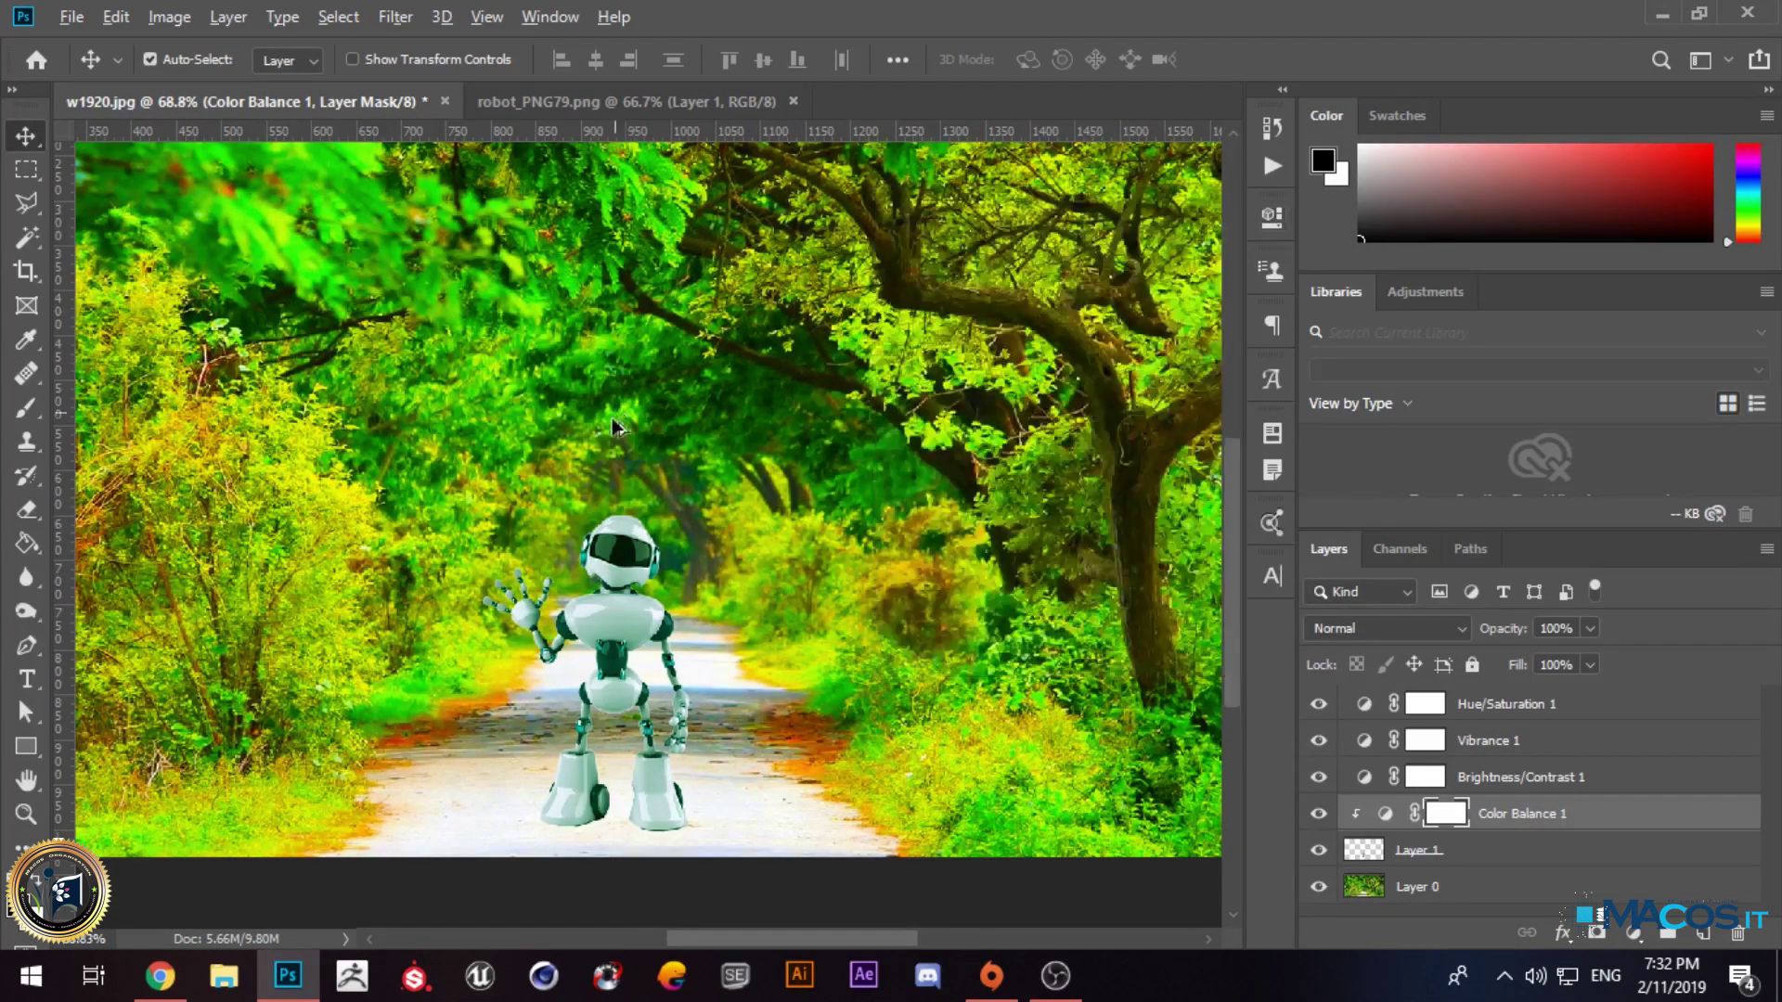
pyautogui.scroll(-4, 614, 425)
pyautogui.scroll(4, 650, 701)
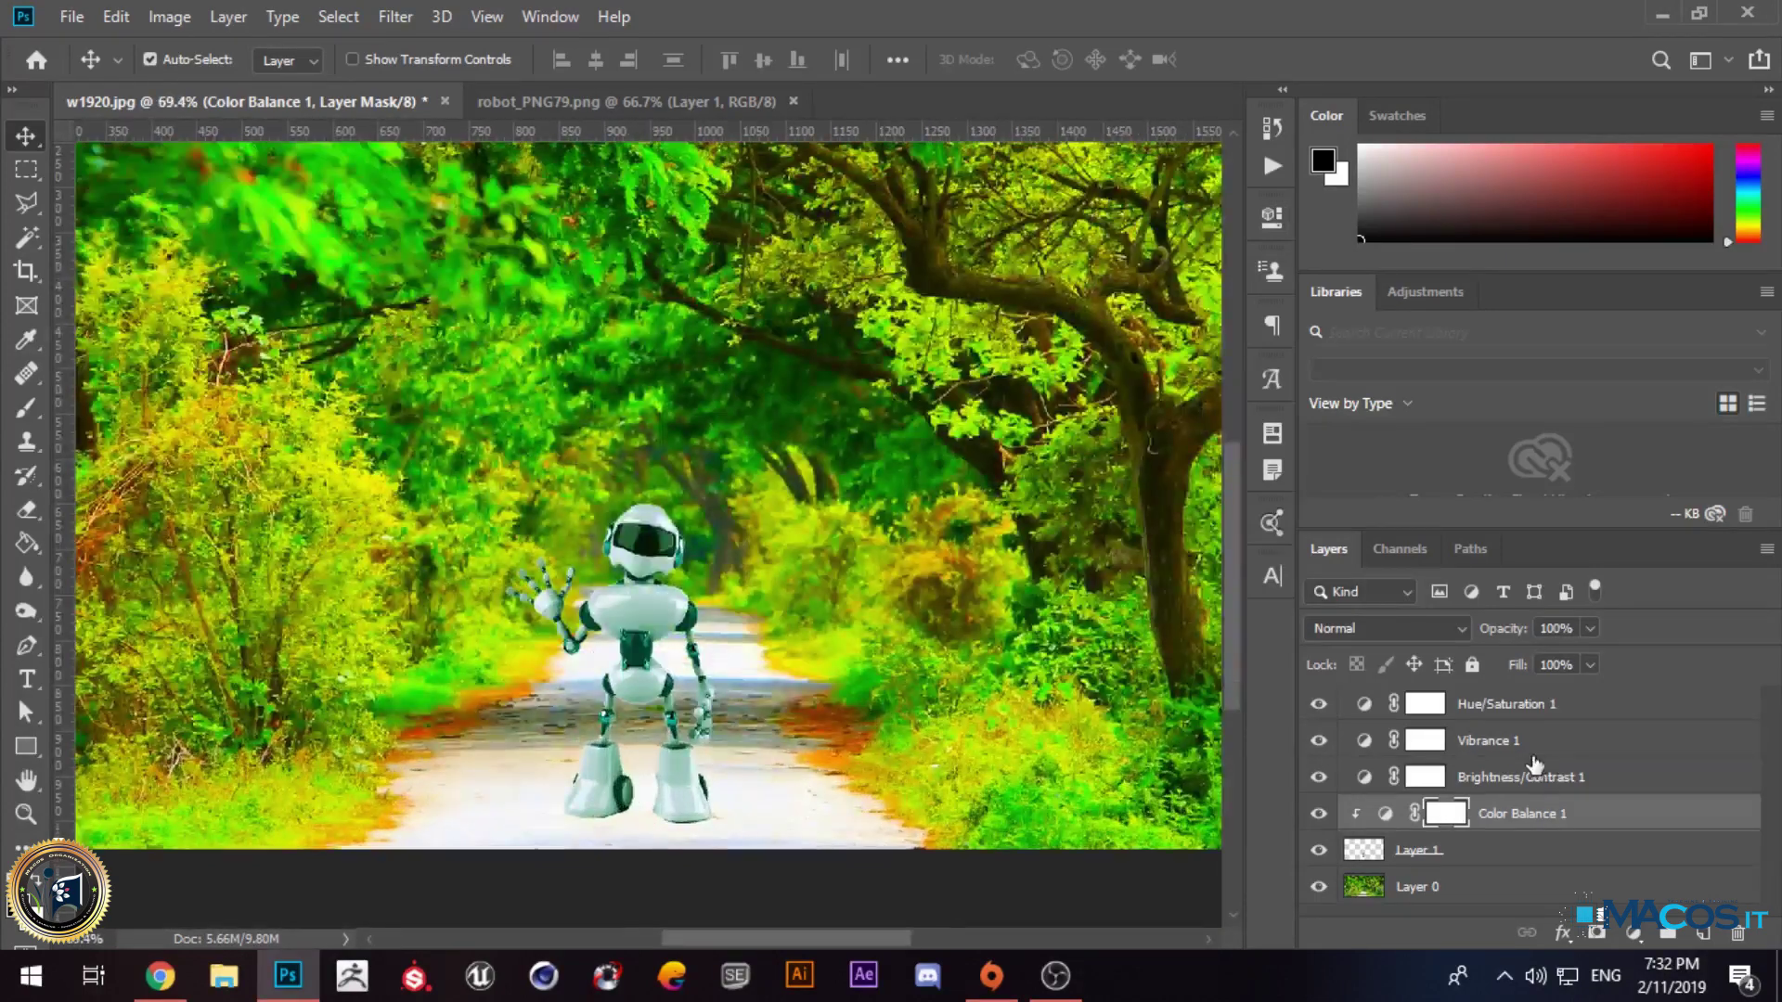
# Step: Add a Hue/Saturation adjustment clipped to the robot on Layer 1 and set its hue to -51
pyautogui.click(1462, 853)
pyautogui.click(1635, 934)
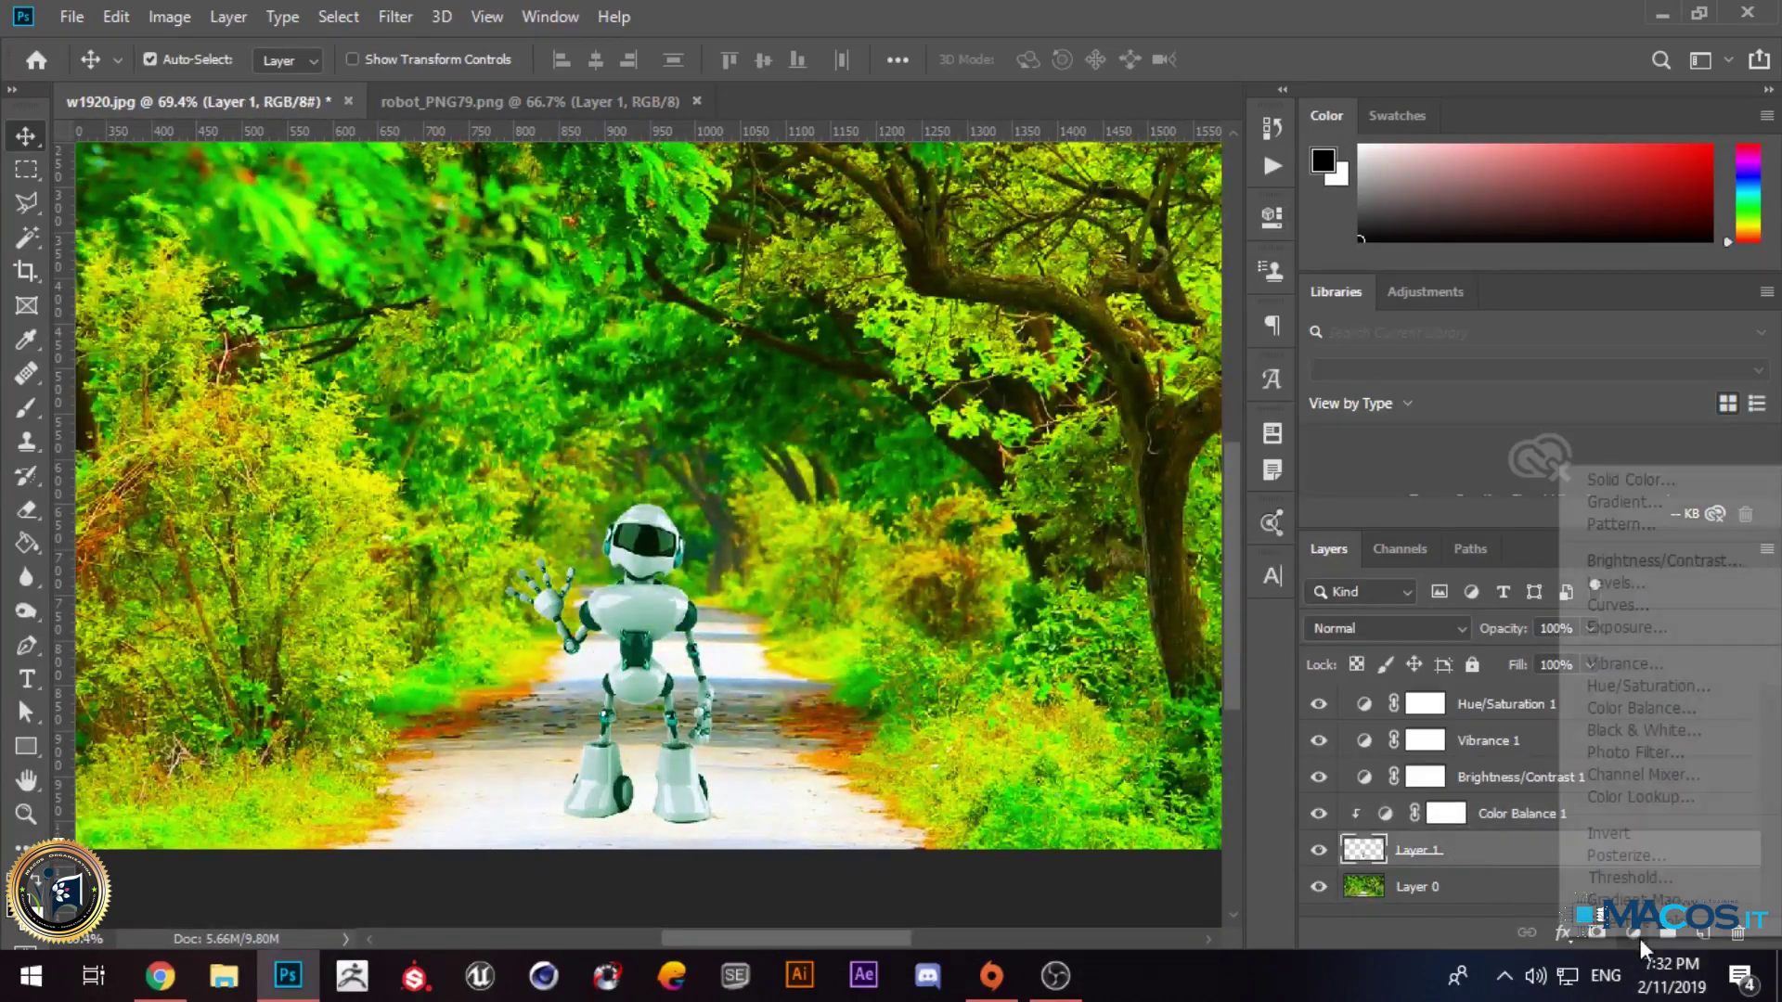
pyautogui.click(1615, 687)
pyautogui.moveTo(1044, 390); pyautogui.dragTo(999, 397)
pyautogui.moveTo(1021, 400); pyautogui.dragTo(973, 399)
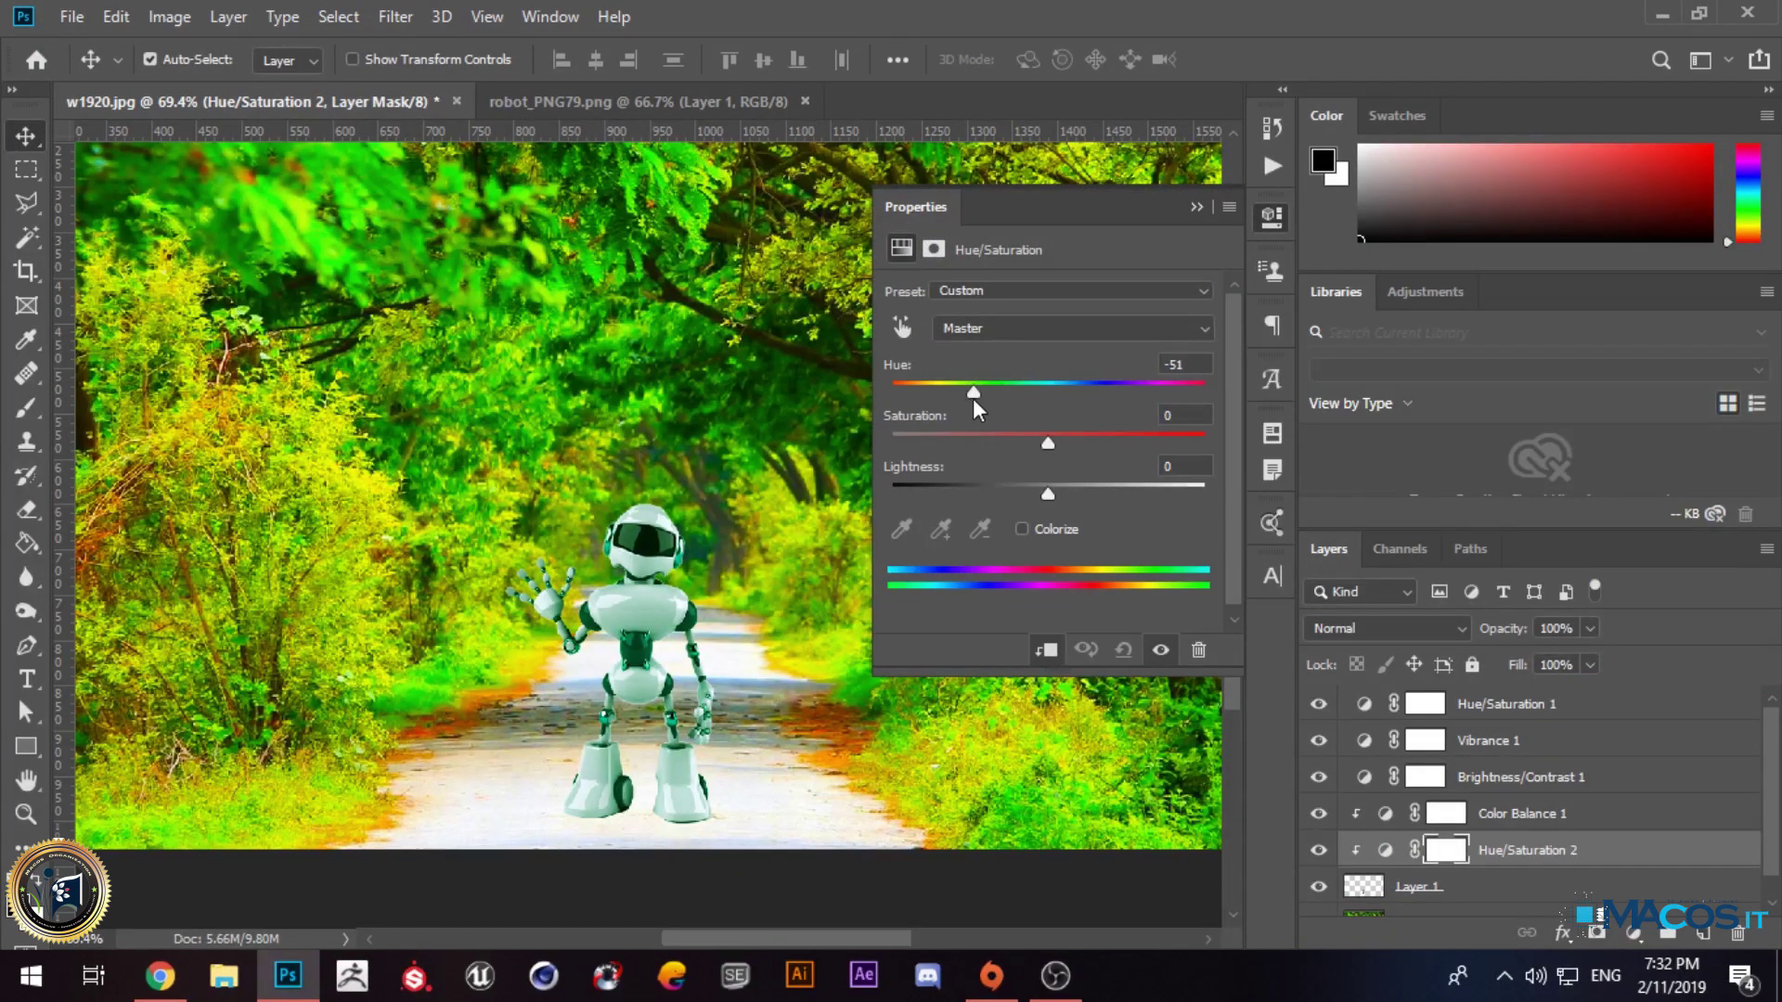
pyautogui.click(1200, 214)
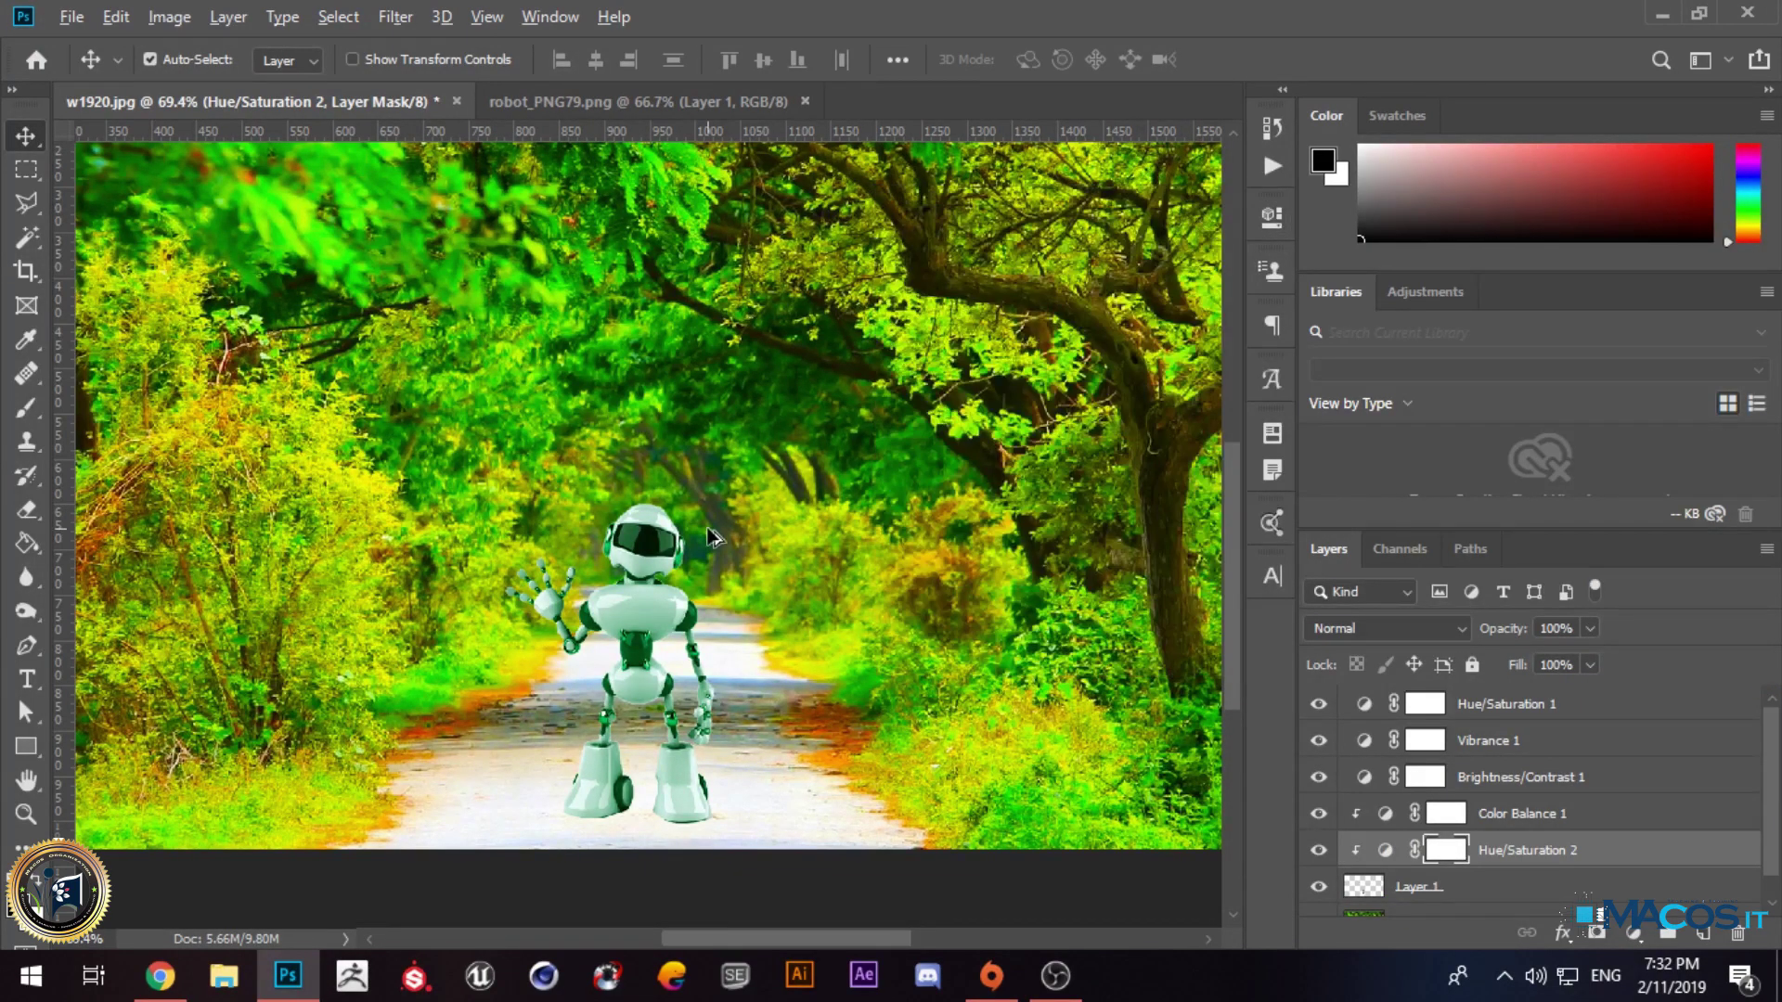
# Step: Add a Black & White adjustment above Hue/Saturation 2, try releasing its clipping, and undo that release
pyautogui.scroll(-2, 742, 562)
pyautogui.scroll(4, 586, 845)
pyautogui.scroll(-3, 669, 843)
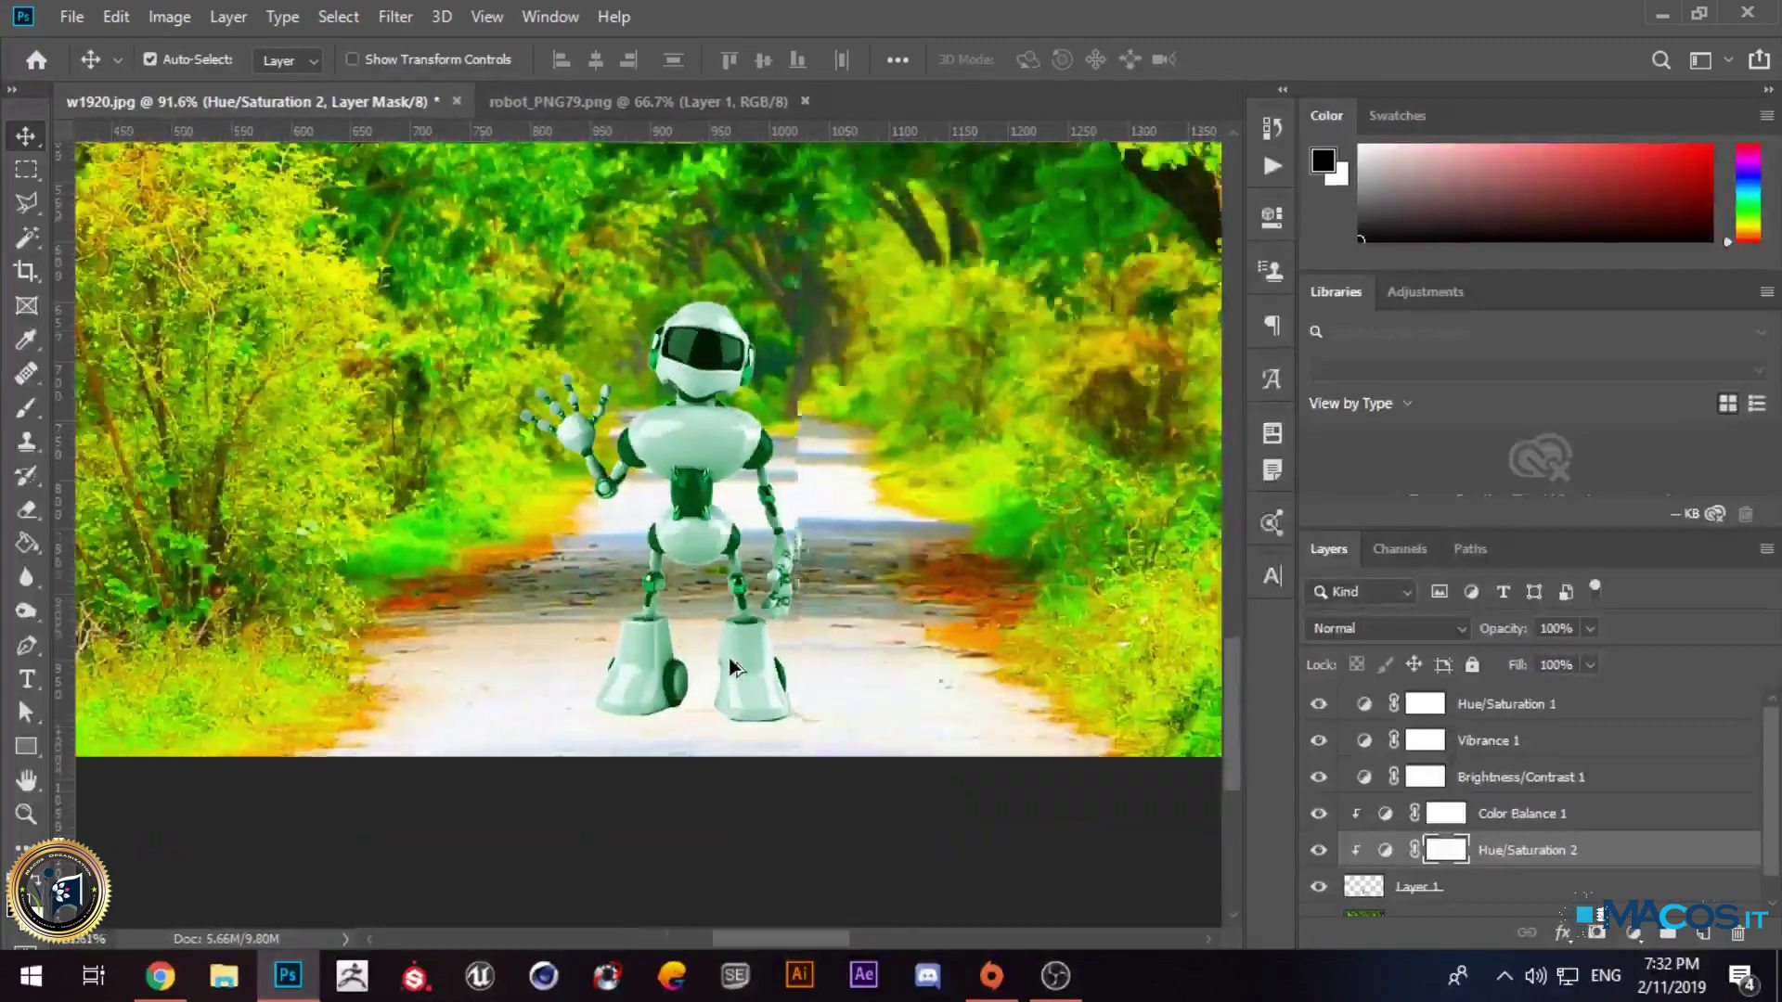
pyautogui.scroll(-1, 719, 720)
pyautogui.scroll(1, 722, 711)
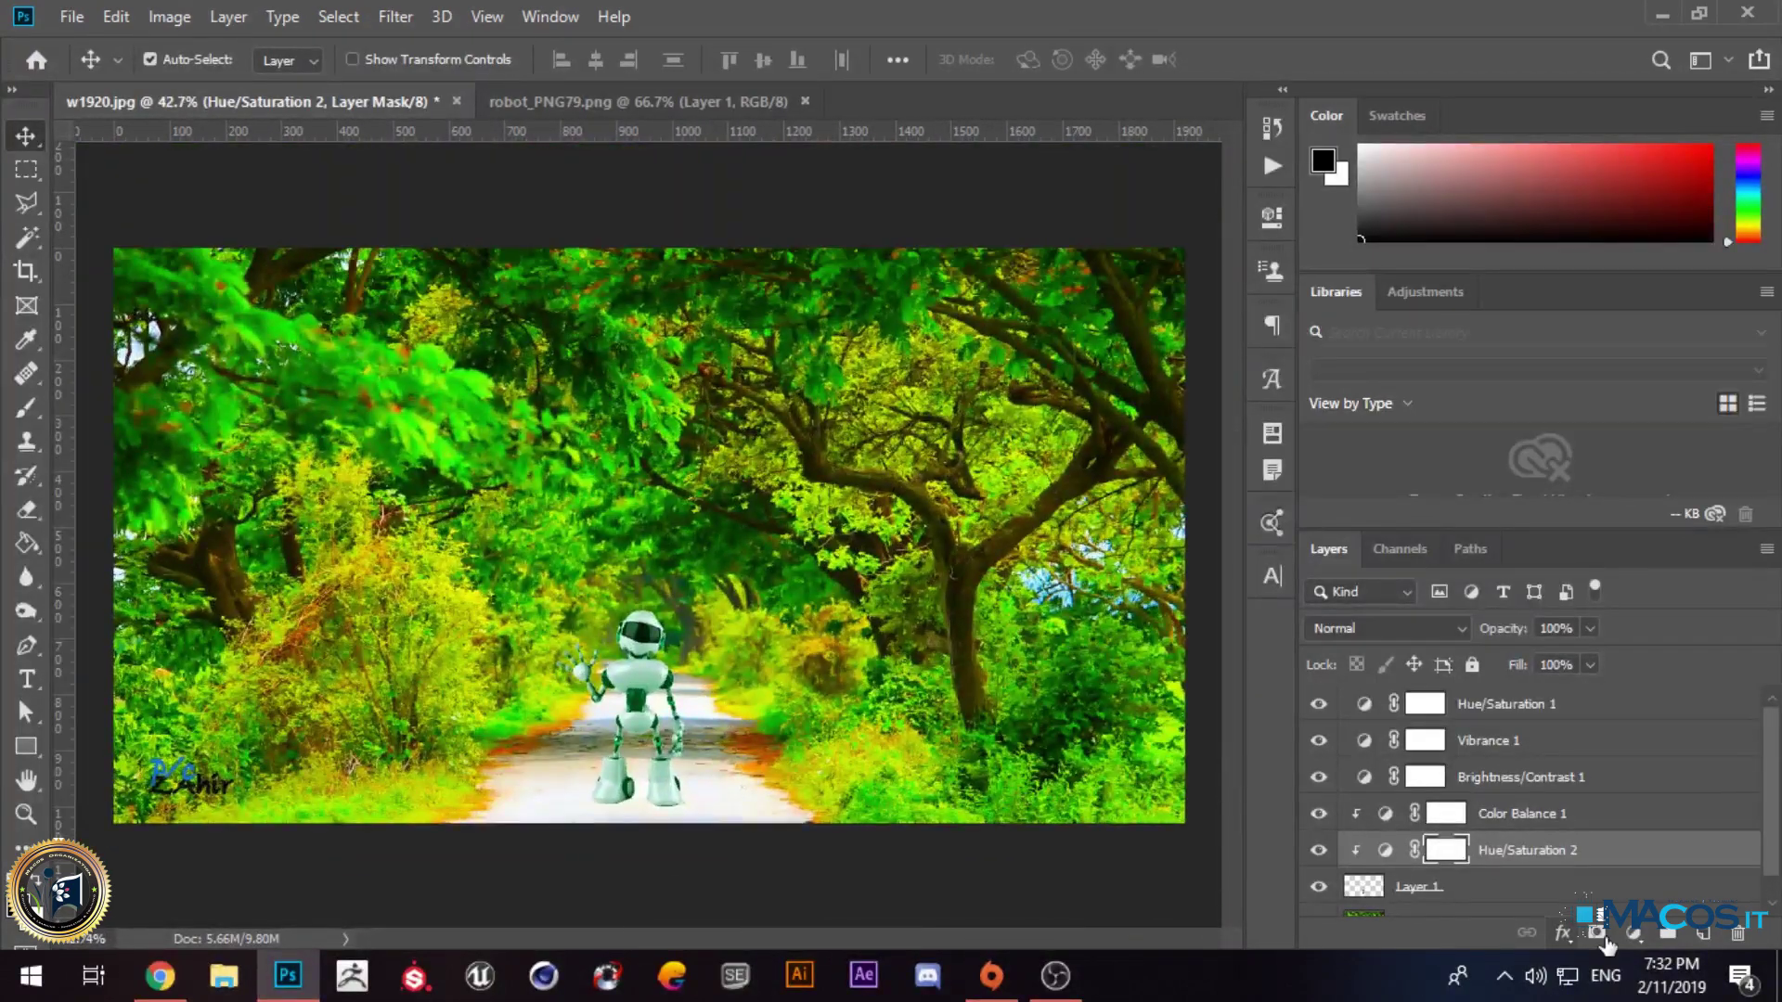
pyautogui.click(1629, 934)
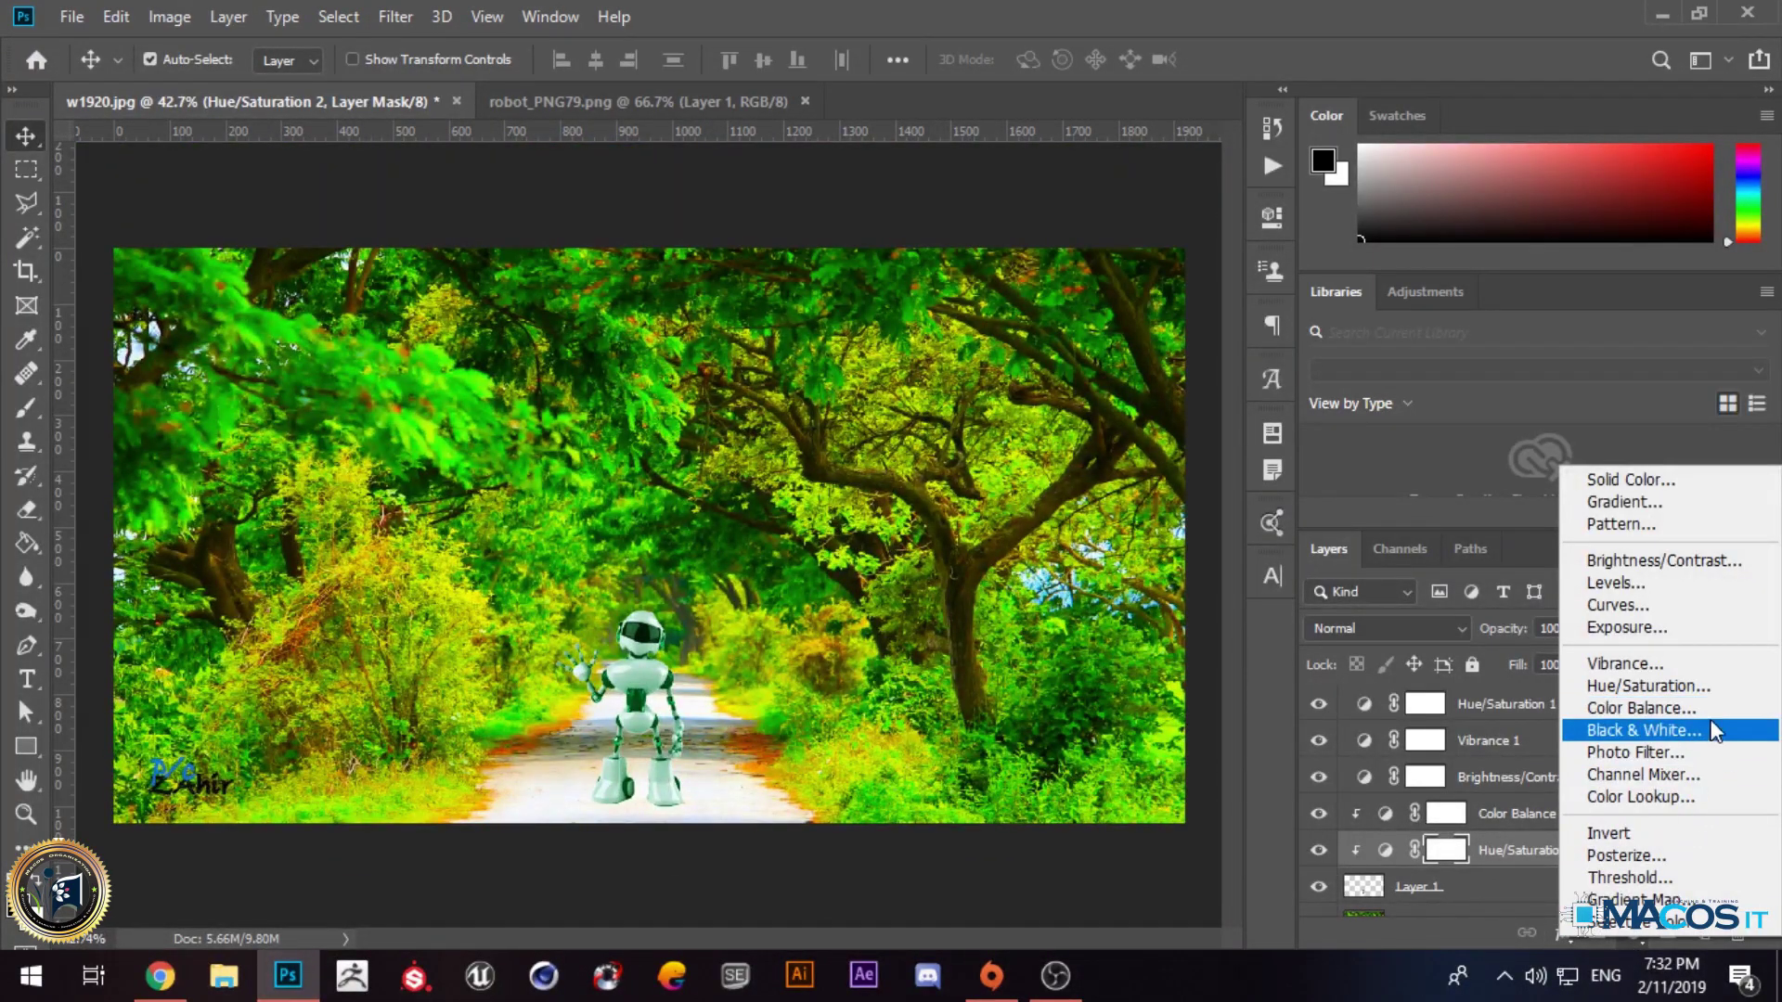
pyautogui.click(1699, 730)
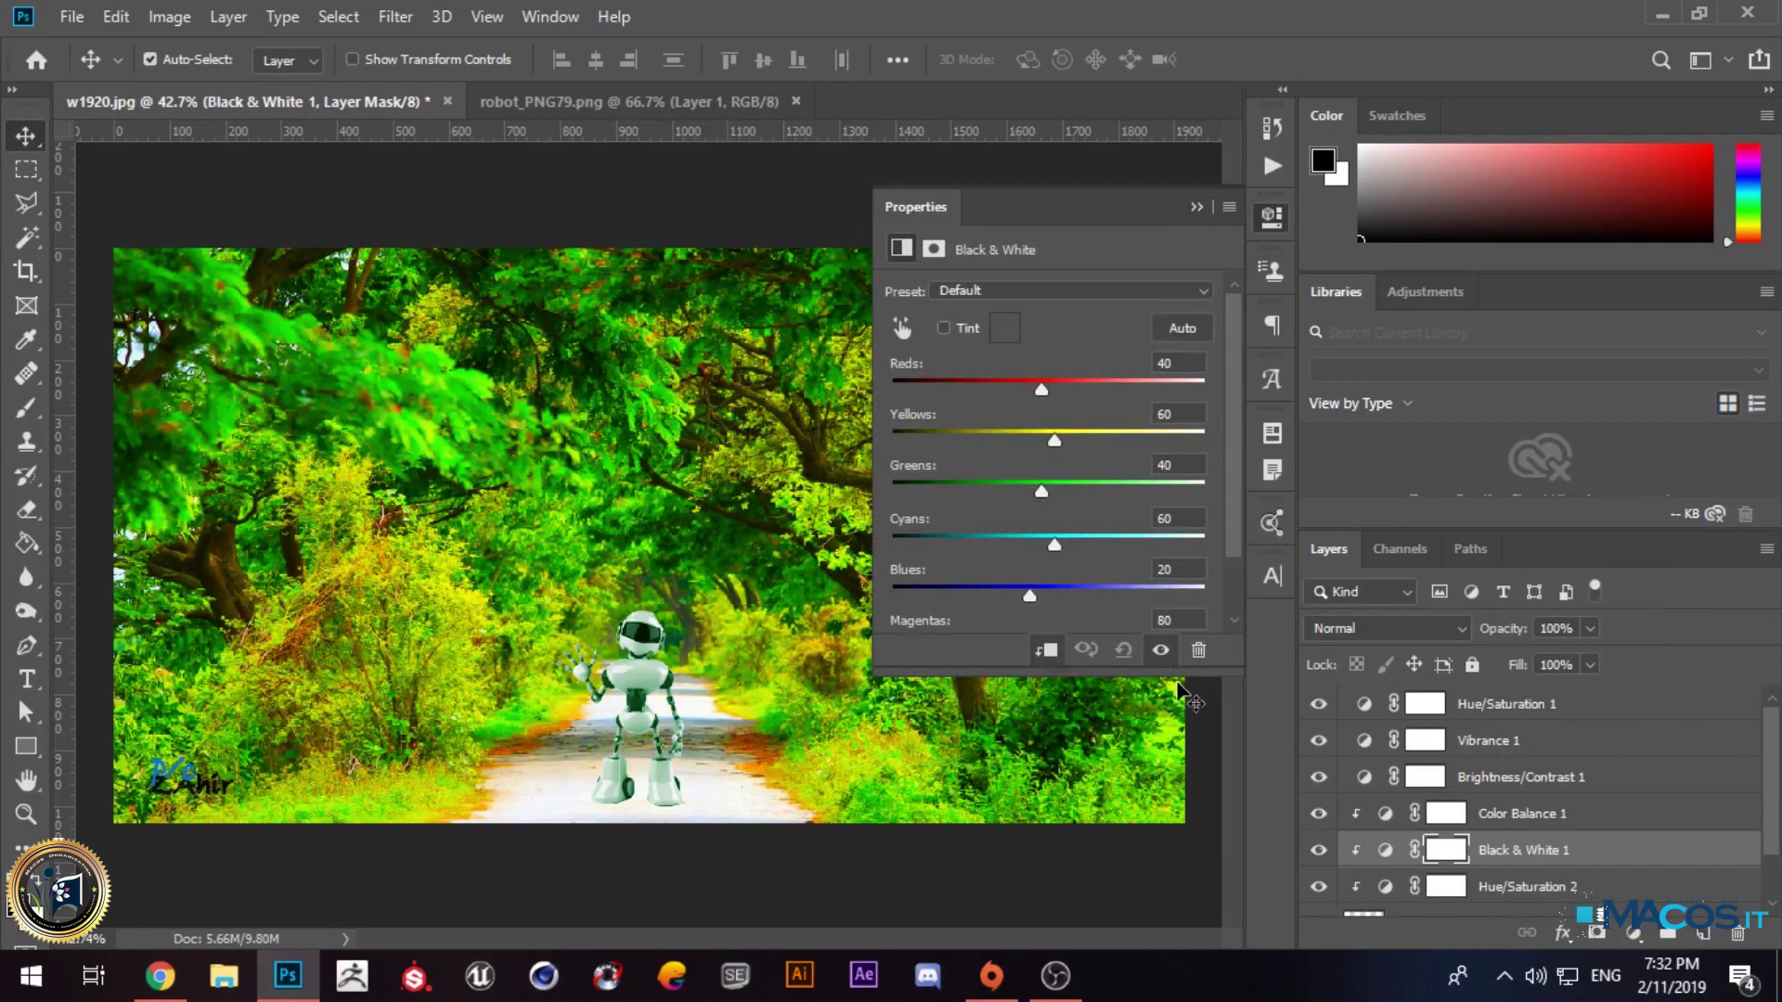
pyautogui.click(1040, 656)
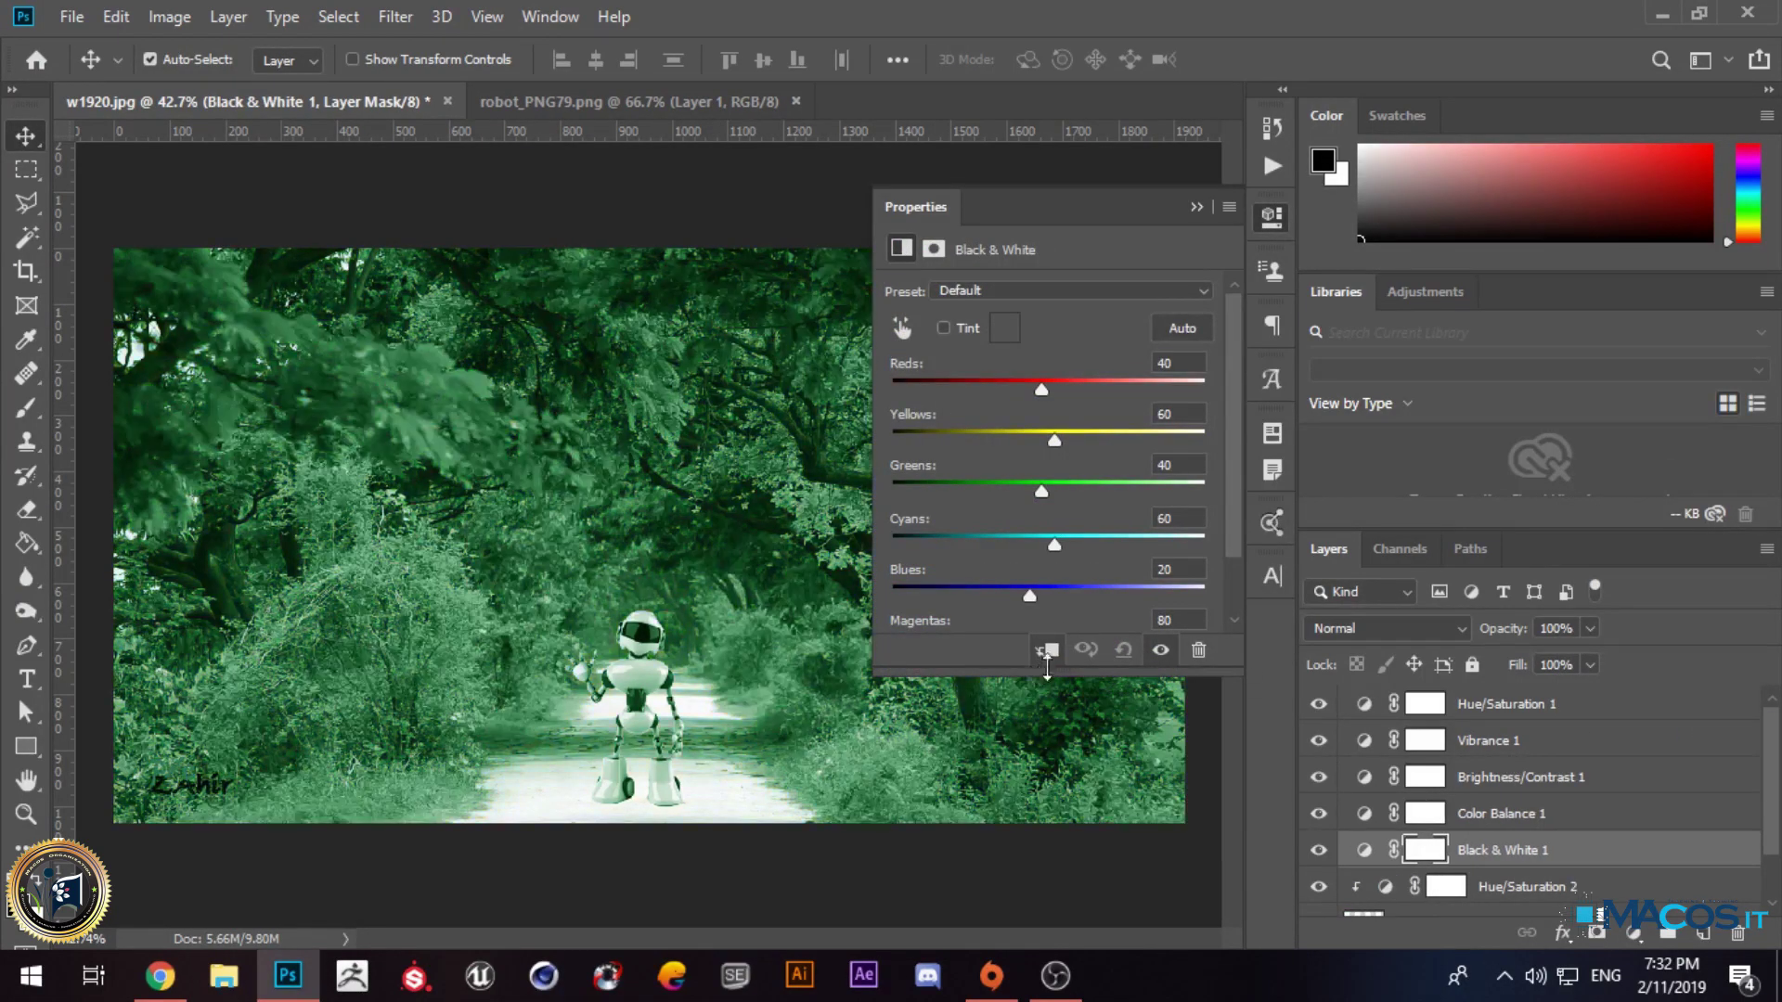
pyautogui.hotkey('ctrl', 'z')
# Step: Add a second Black & White adjustment above Hue/Saturation 1 for the whole picture, test its Blues value, and use the Default preset
pyautogui.click(1498, 707)
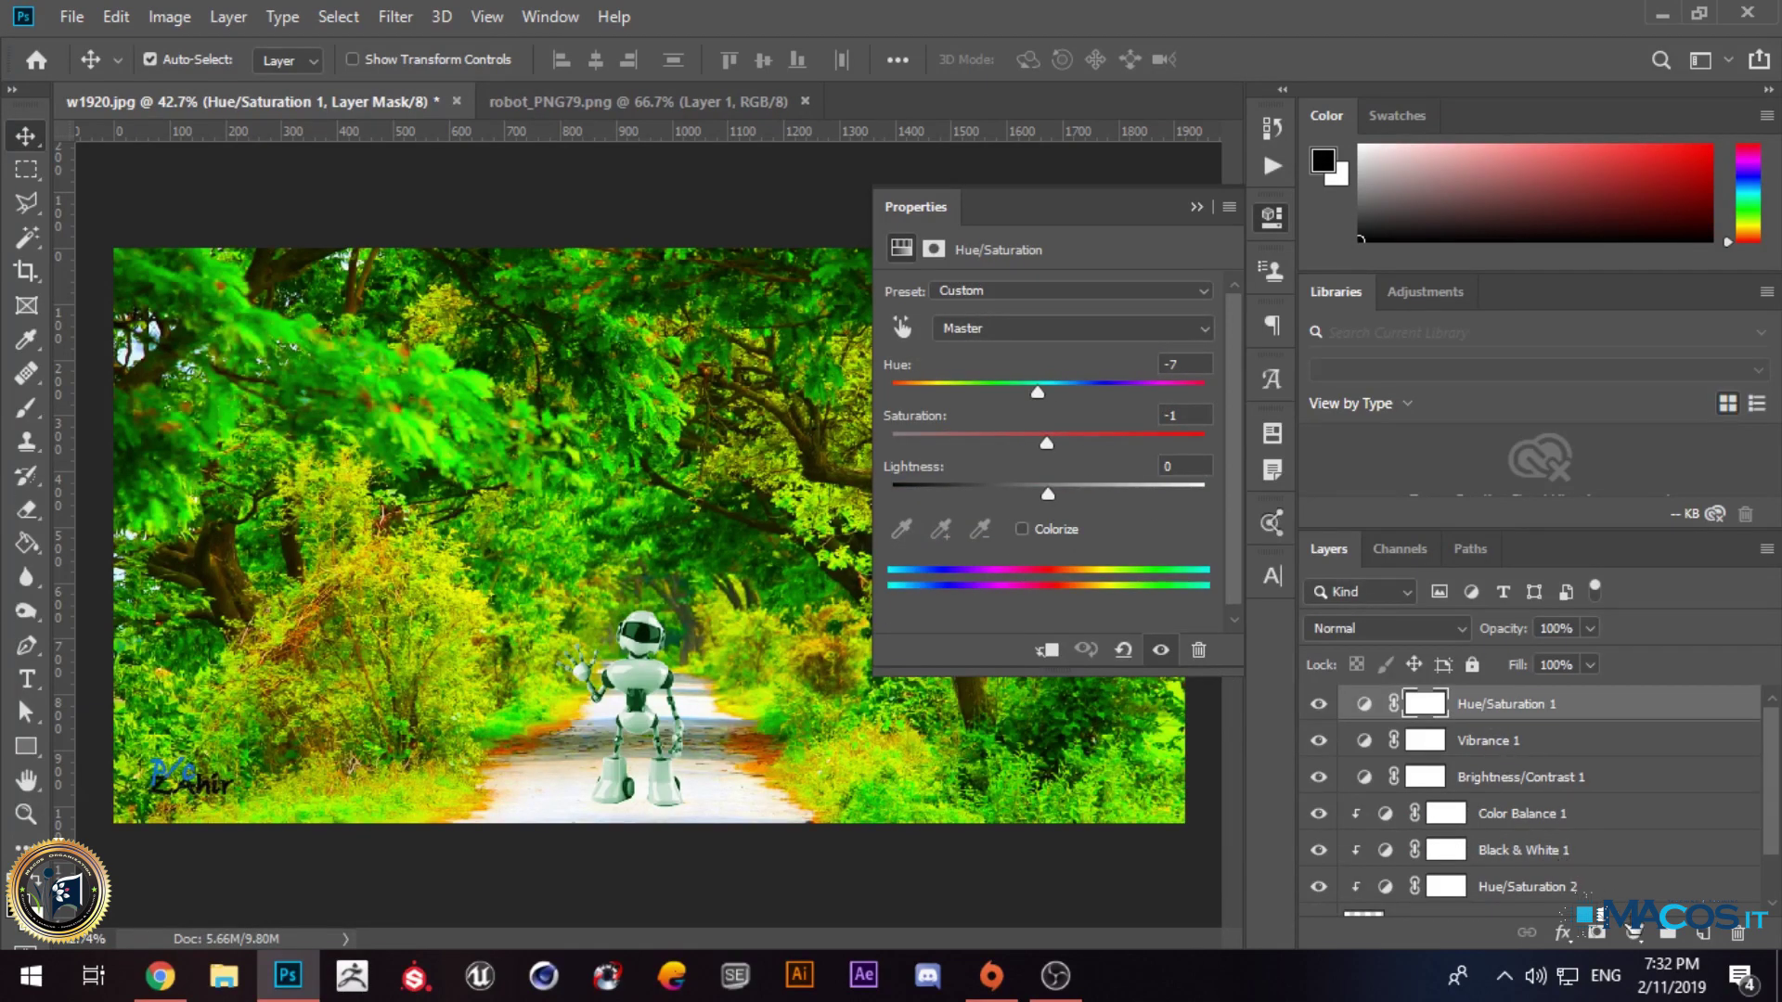
pyautogui.click(1633, 933)
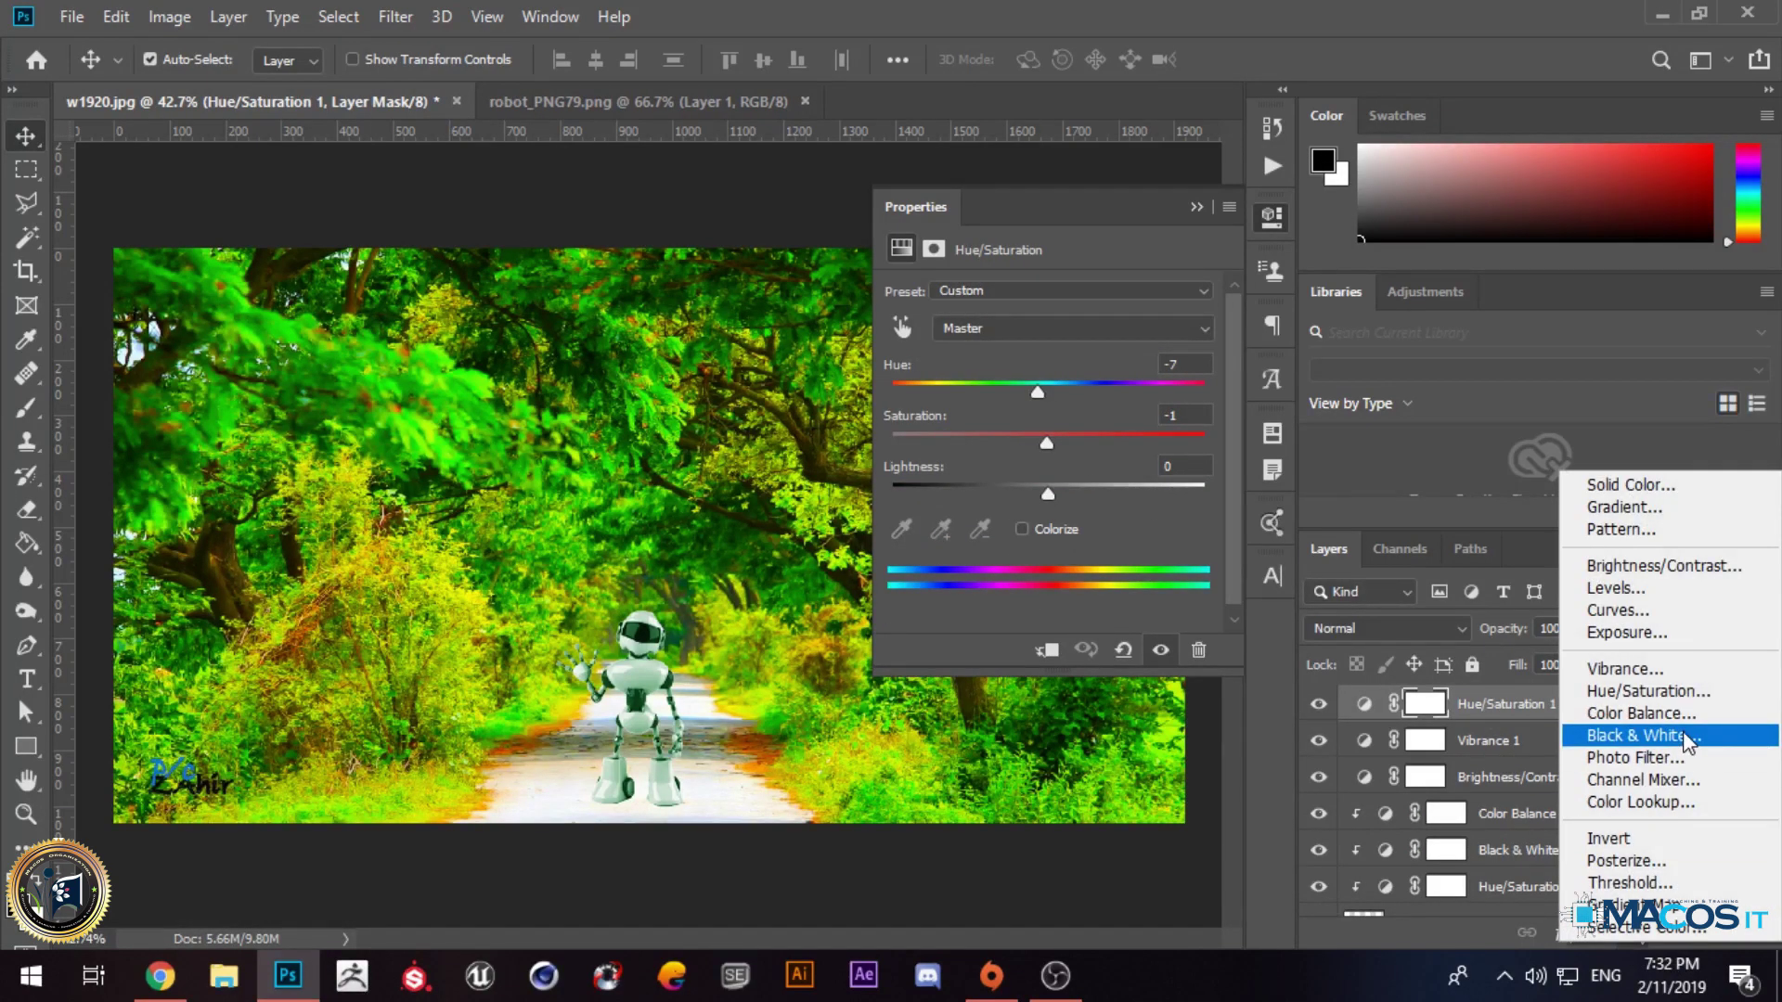
pyautogui.click(1663, 735)
pyautogui.moveTo(1031, 600); pyautogui.dragTo(1149, 576)
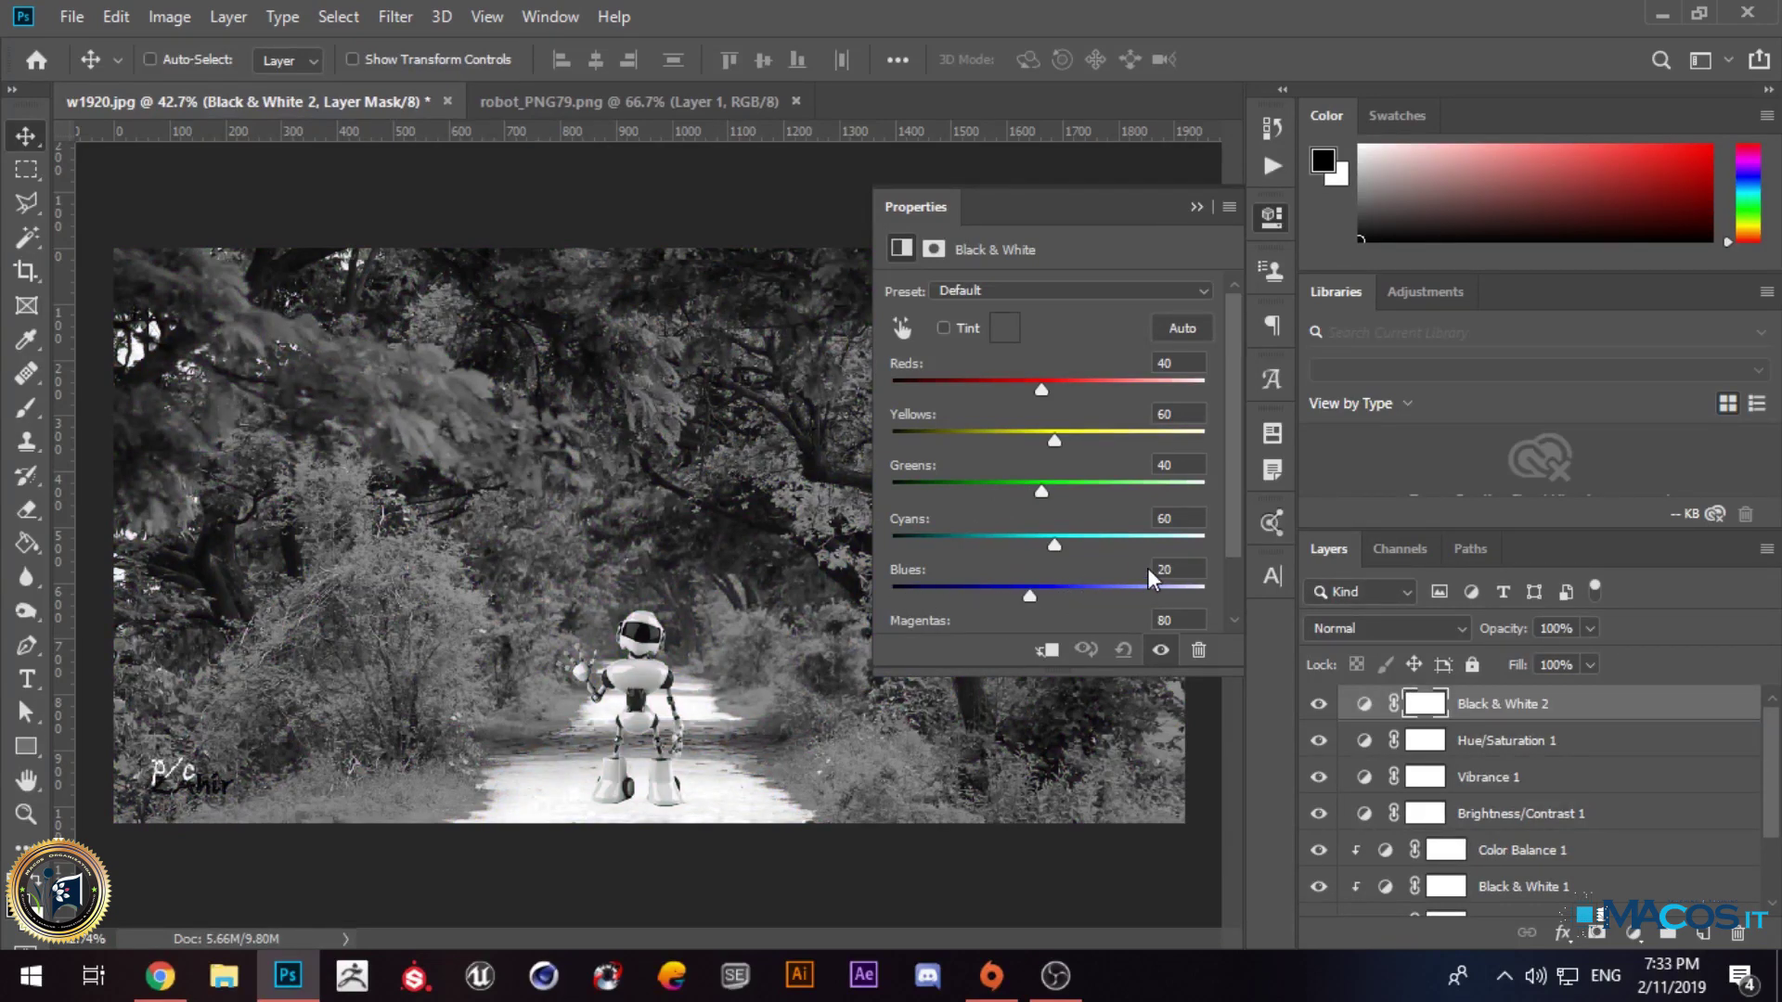
pyautogui.click(1046, 290)
pyautogui.click(1012, 354)
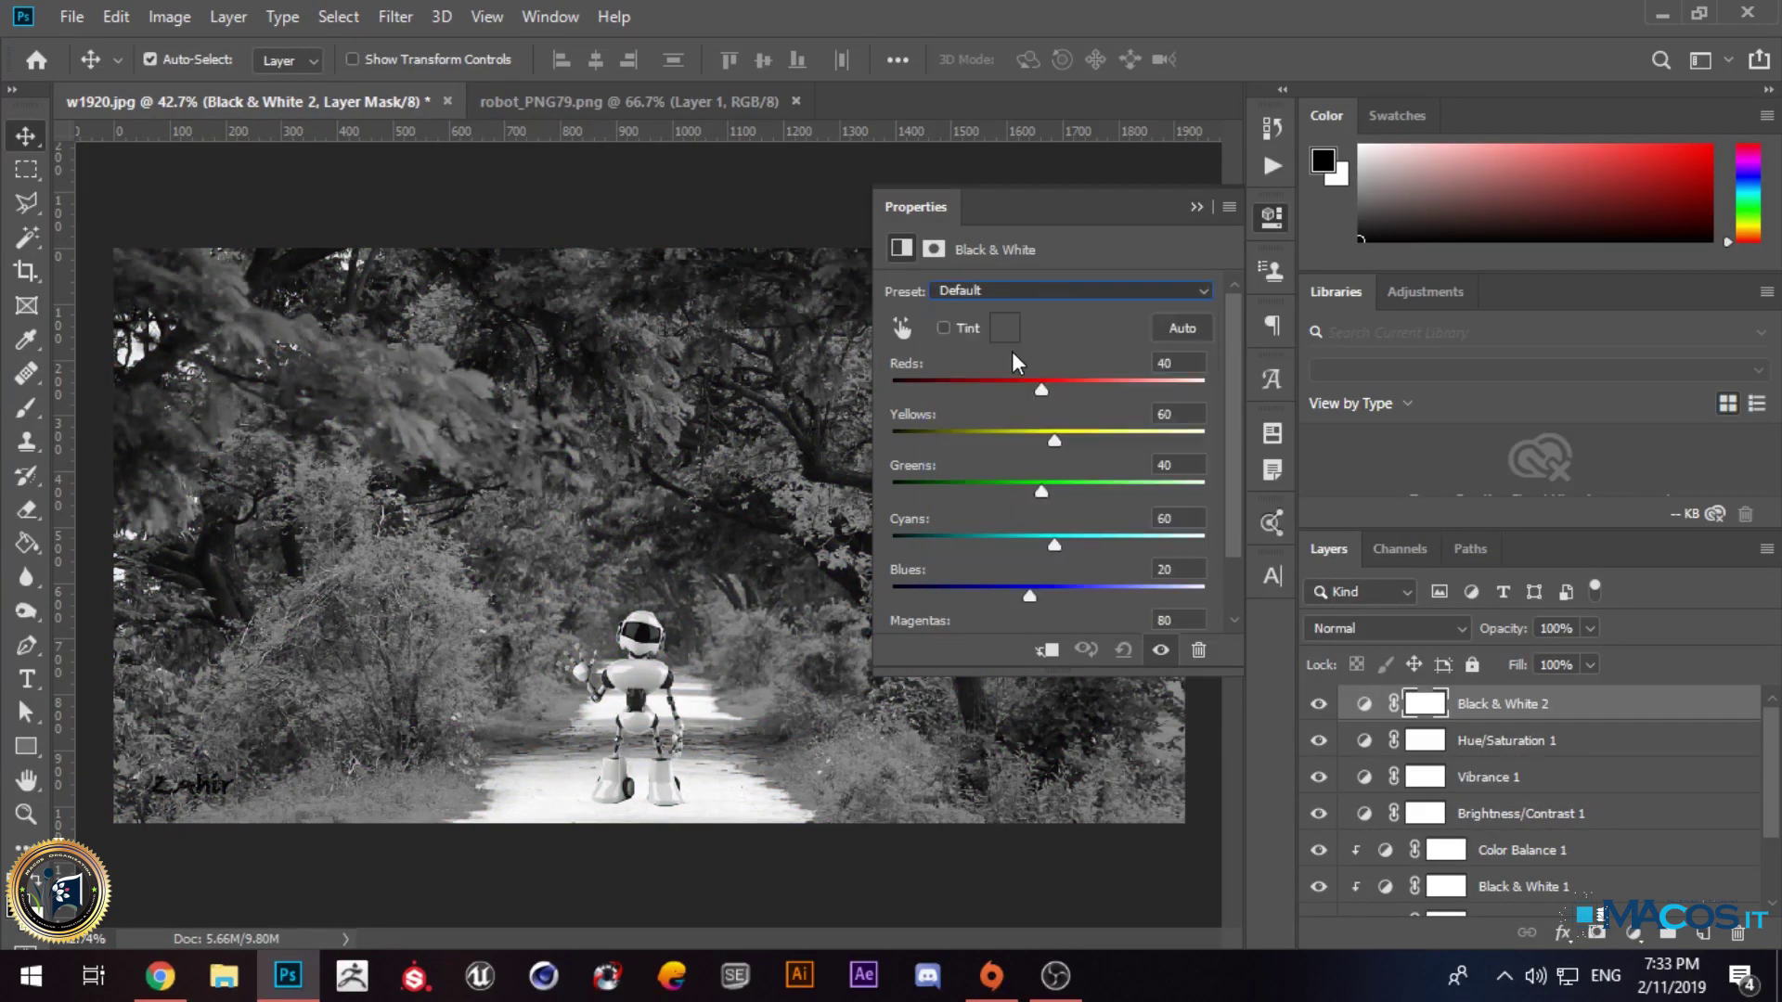
# Step: Try the Blue Filter, Darker and Infrared presets on the Black & White 2 adjustment, and go back to the Default preset
pyautogui.click(1012, 295)
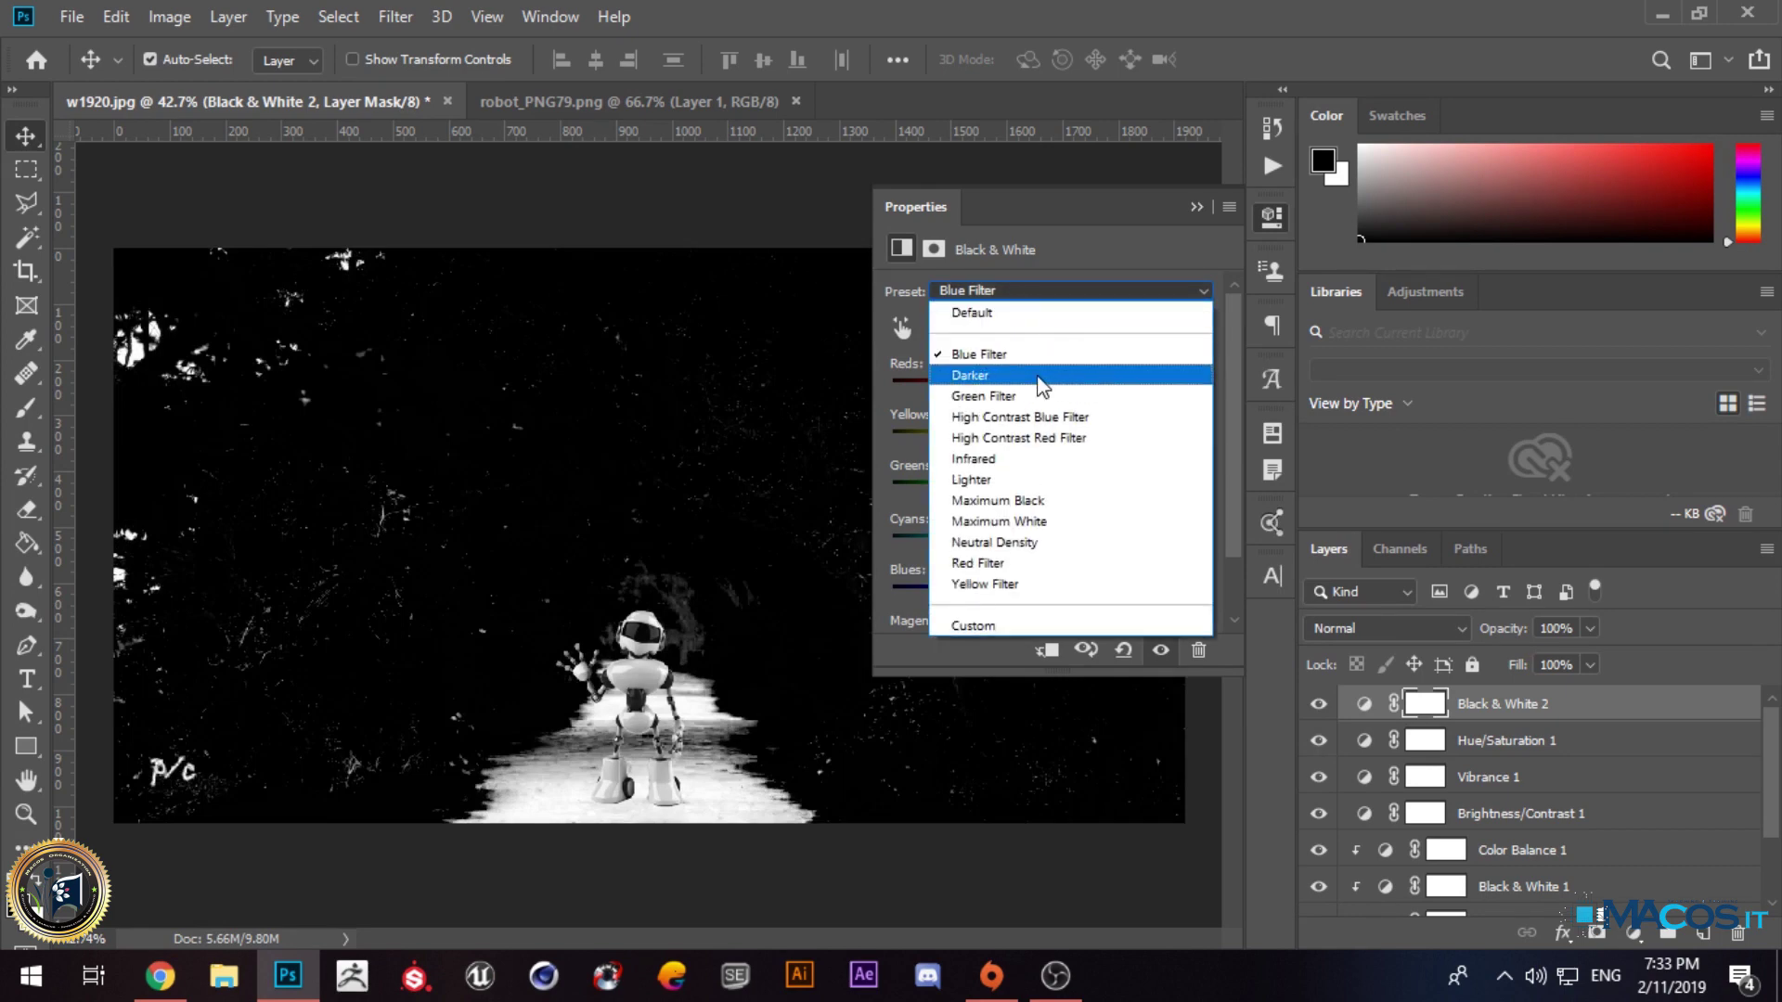
pyautogui.click(1045, 375)
pyautogui.click(1027, 291)
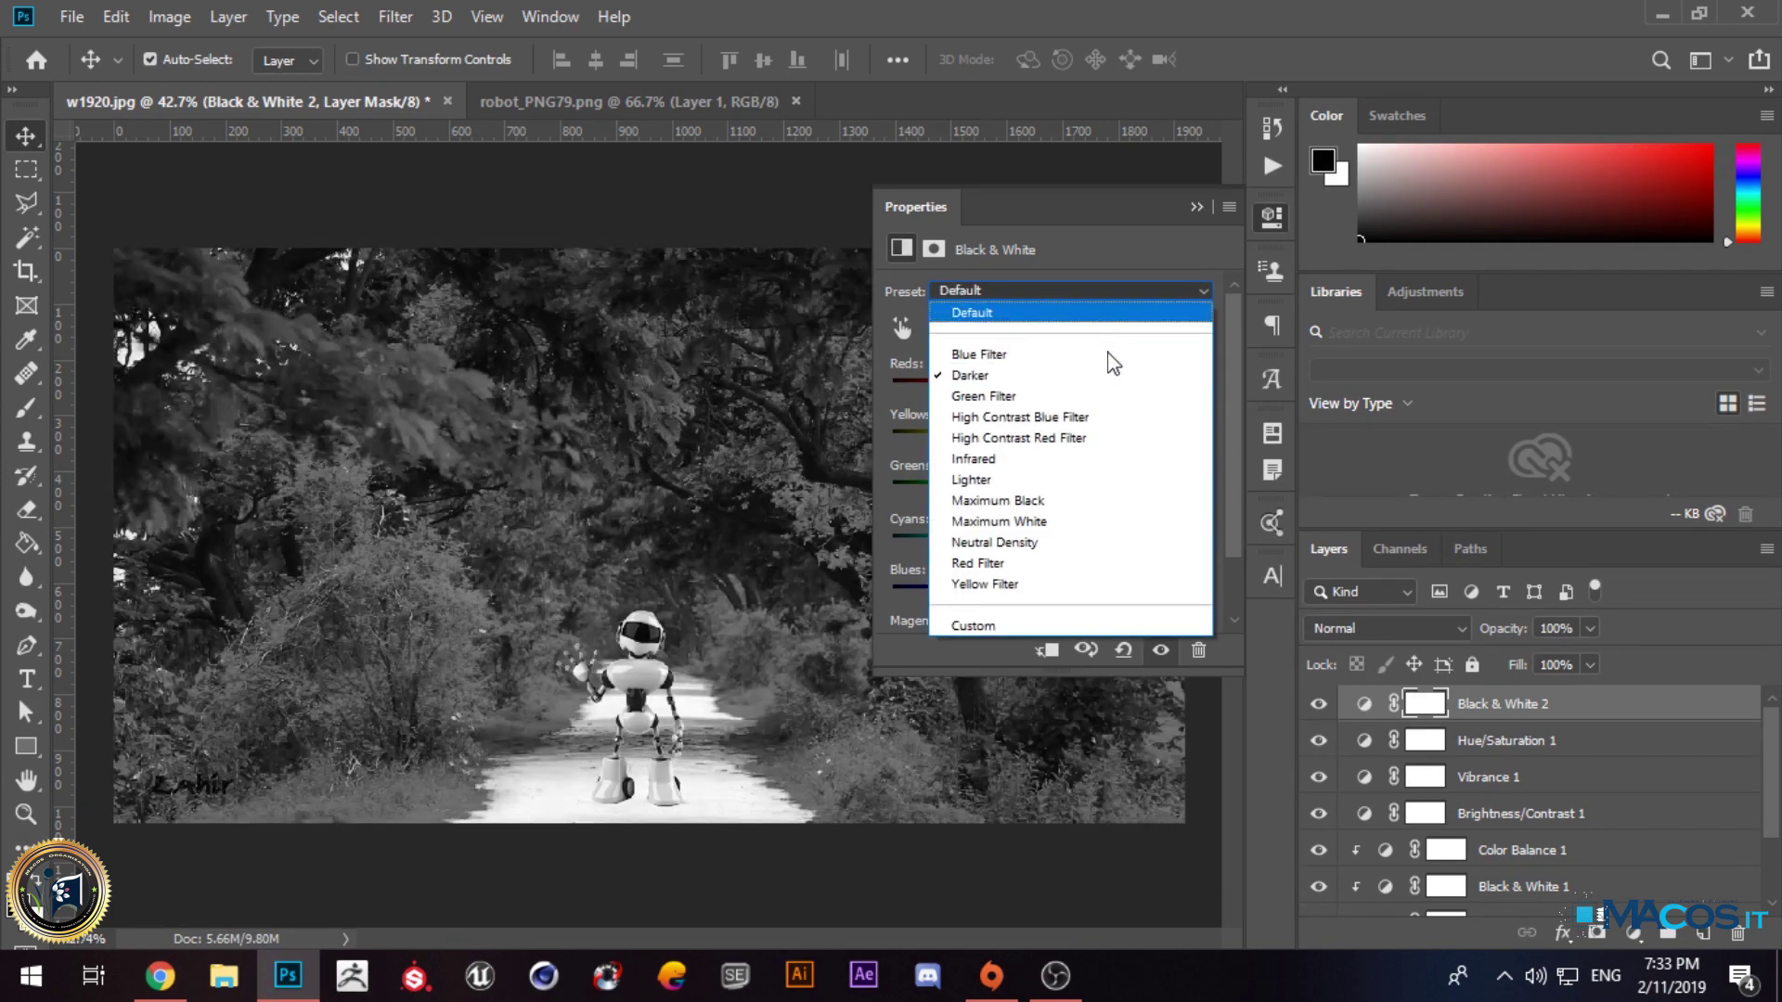
pyautogui.click(1021, 459)
pyautogui.click(1025, 292)
pyautogui.click(1038, 312)
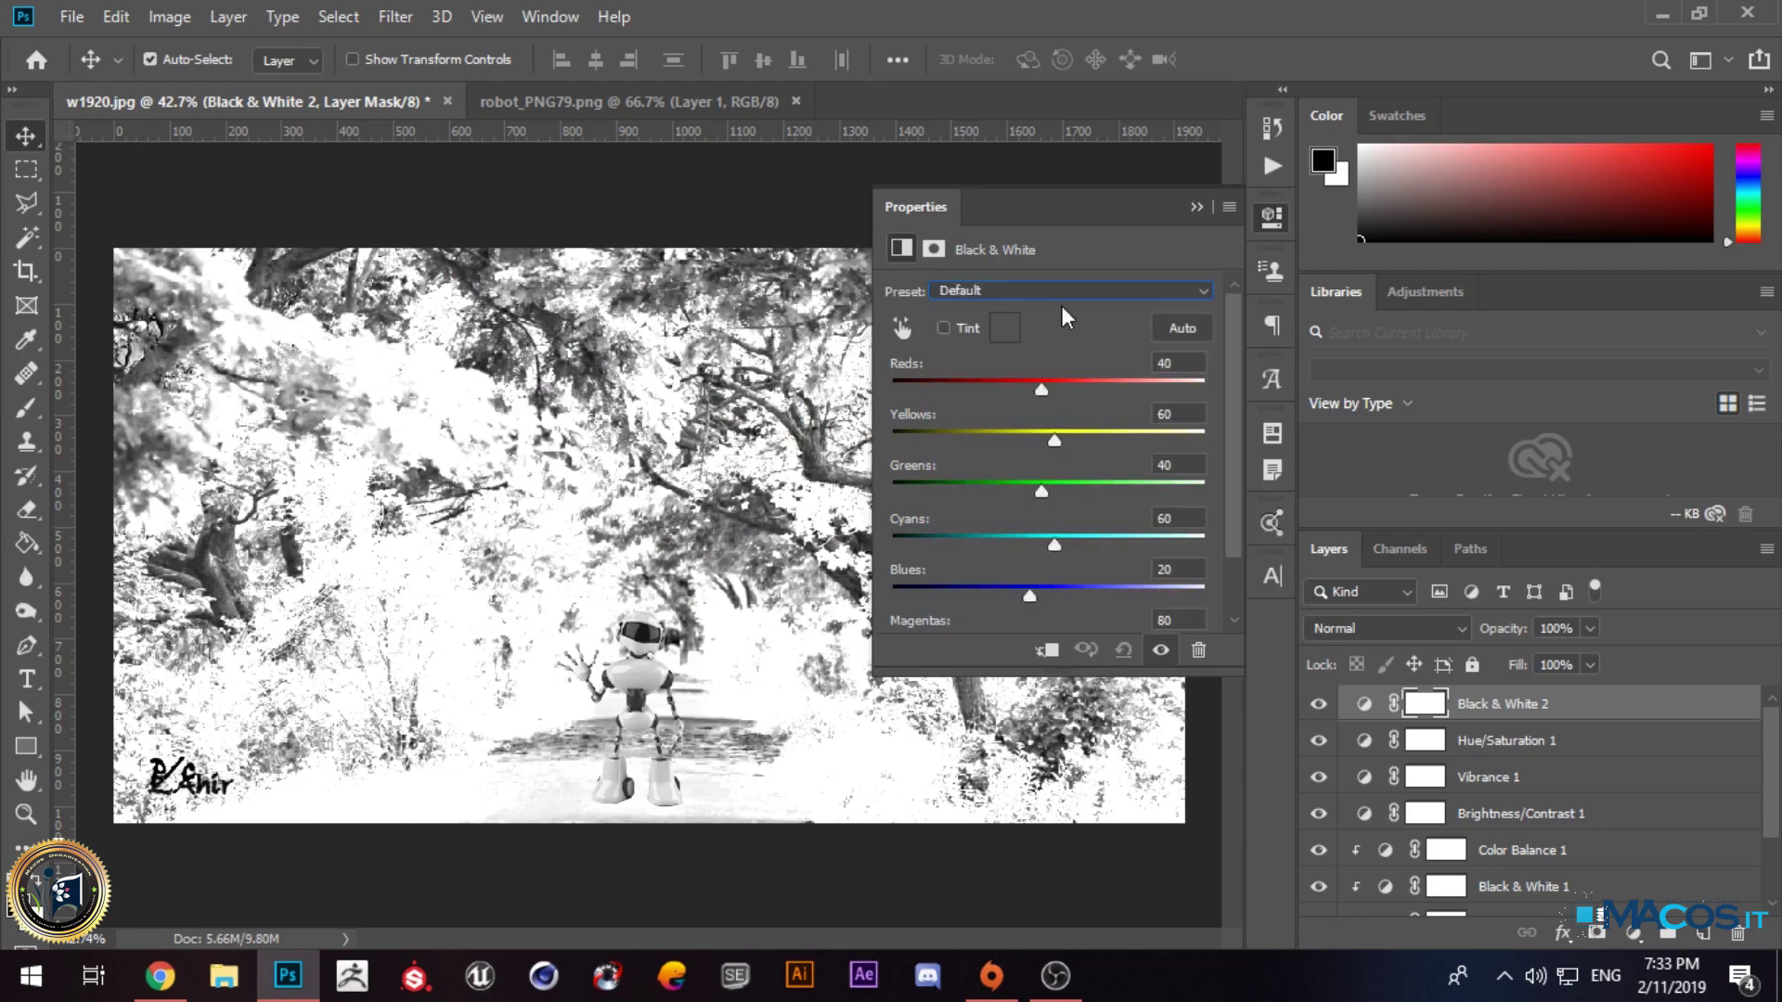
pyautogui.click(1197, 206)
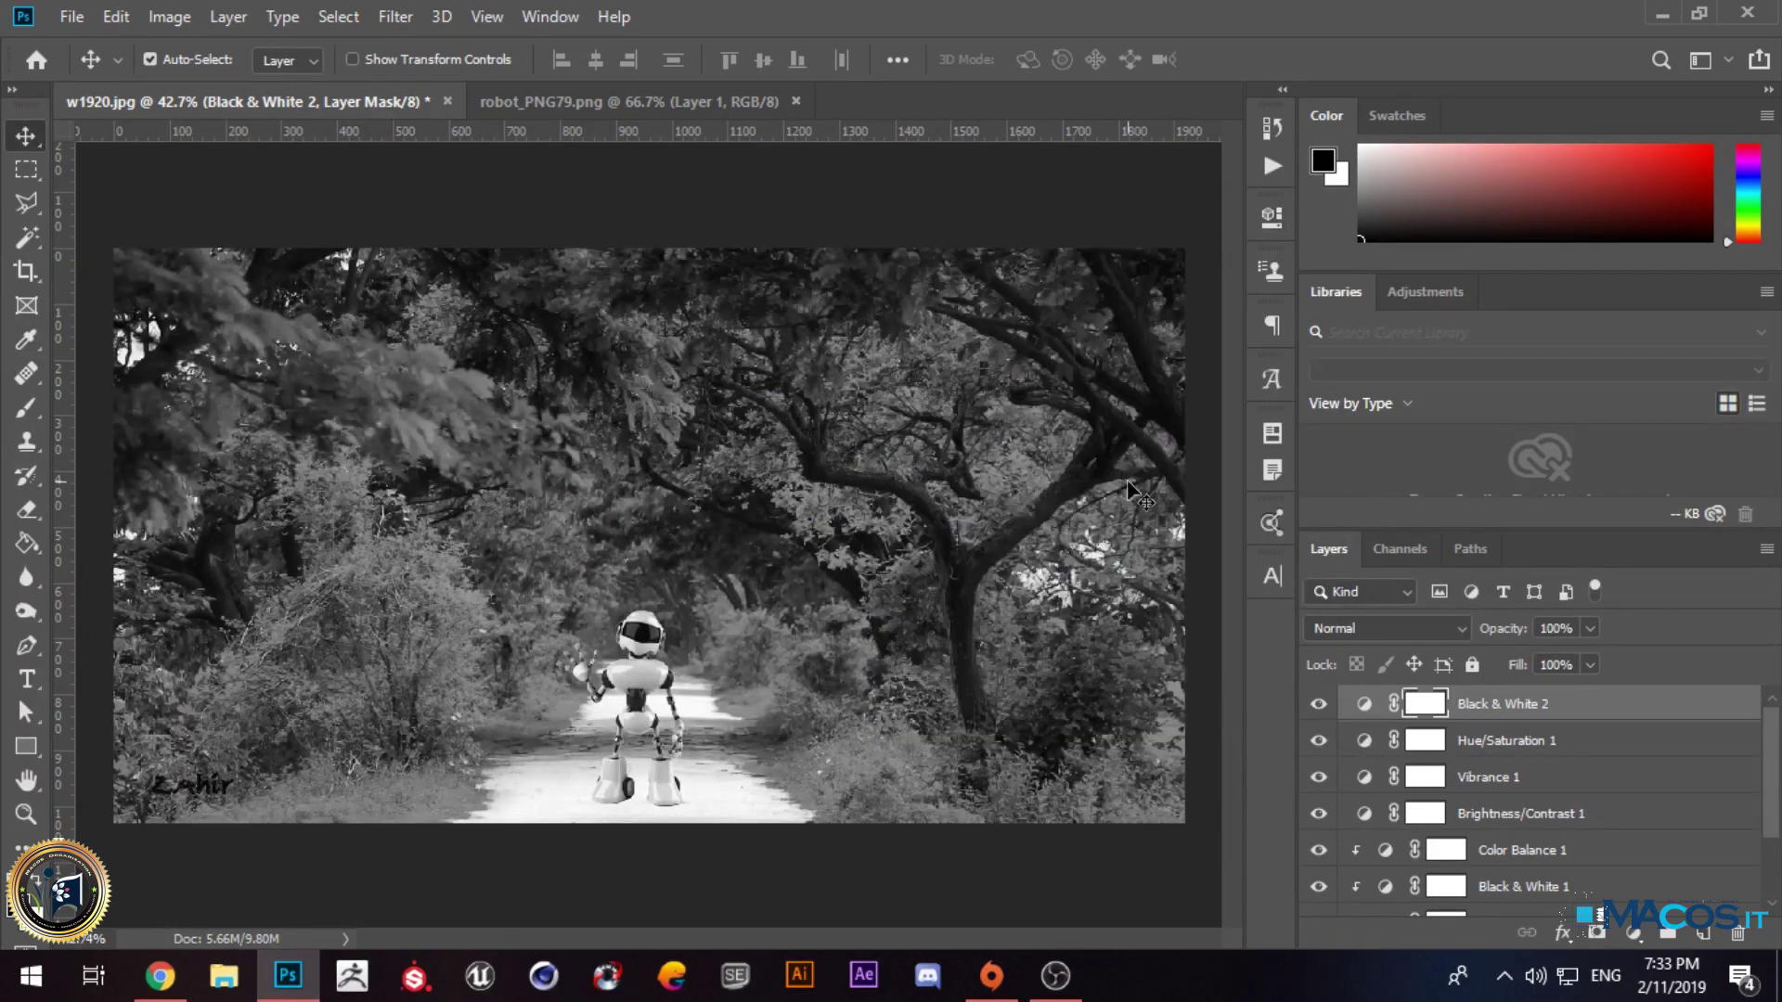
# Step: Add a Photo Filter adjustment layer above Black & White 2 for the whole picture
pyautogui.scroll(-2, 798, 482)
pyautogui.scroll(3, 594, 720)
pyautogui.scroll(1, 598, 724)
pyautogui.scroll(-3, 622, 761)
pyautogui.scroll(2, 644, 798)
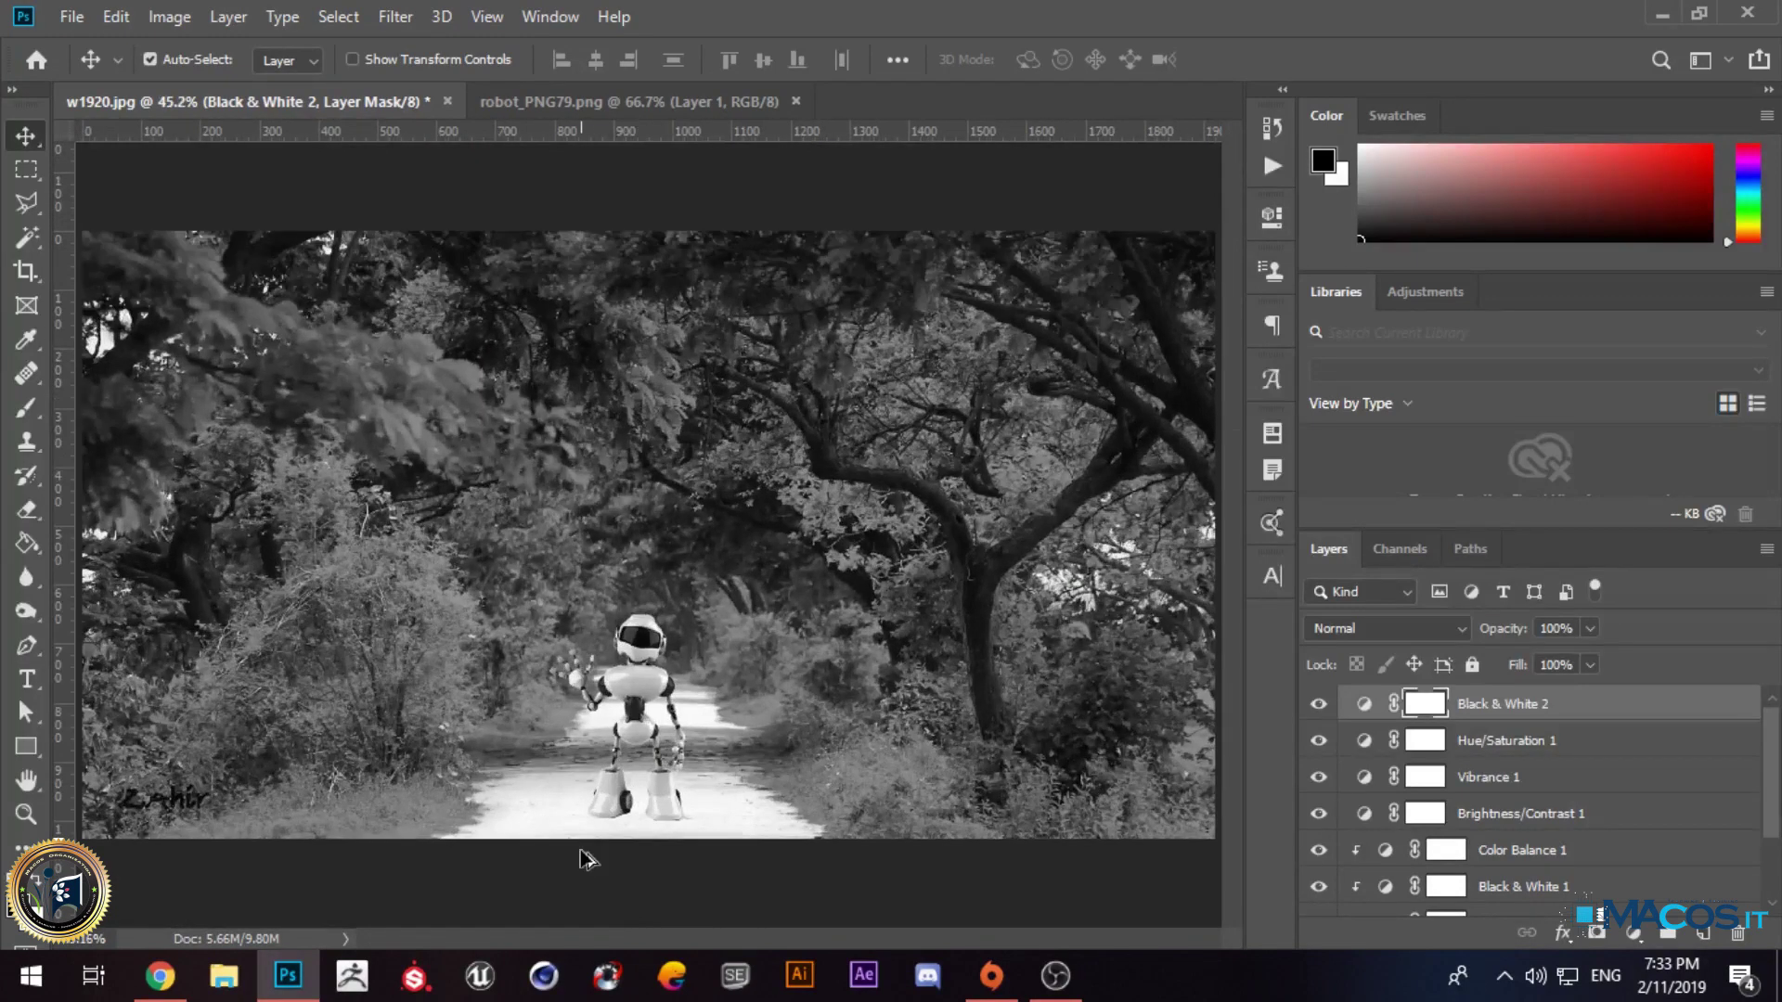
pyautogui.scroll(2, 581, 853)
pyautogui.scroll(-2, 1430, 757)
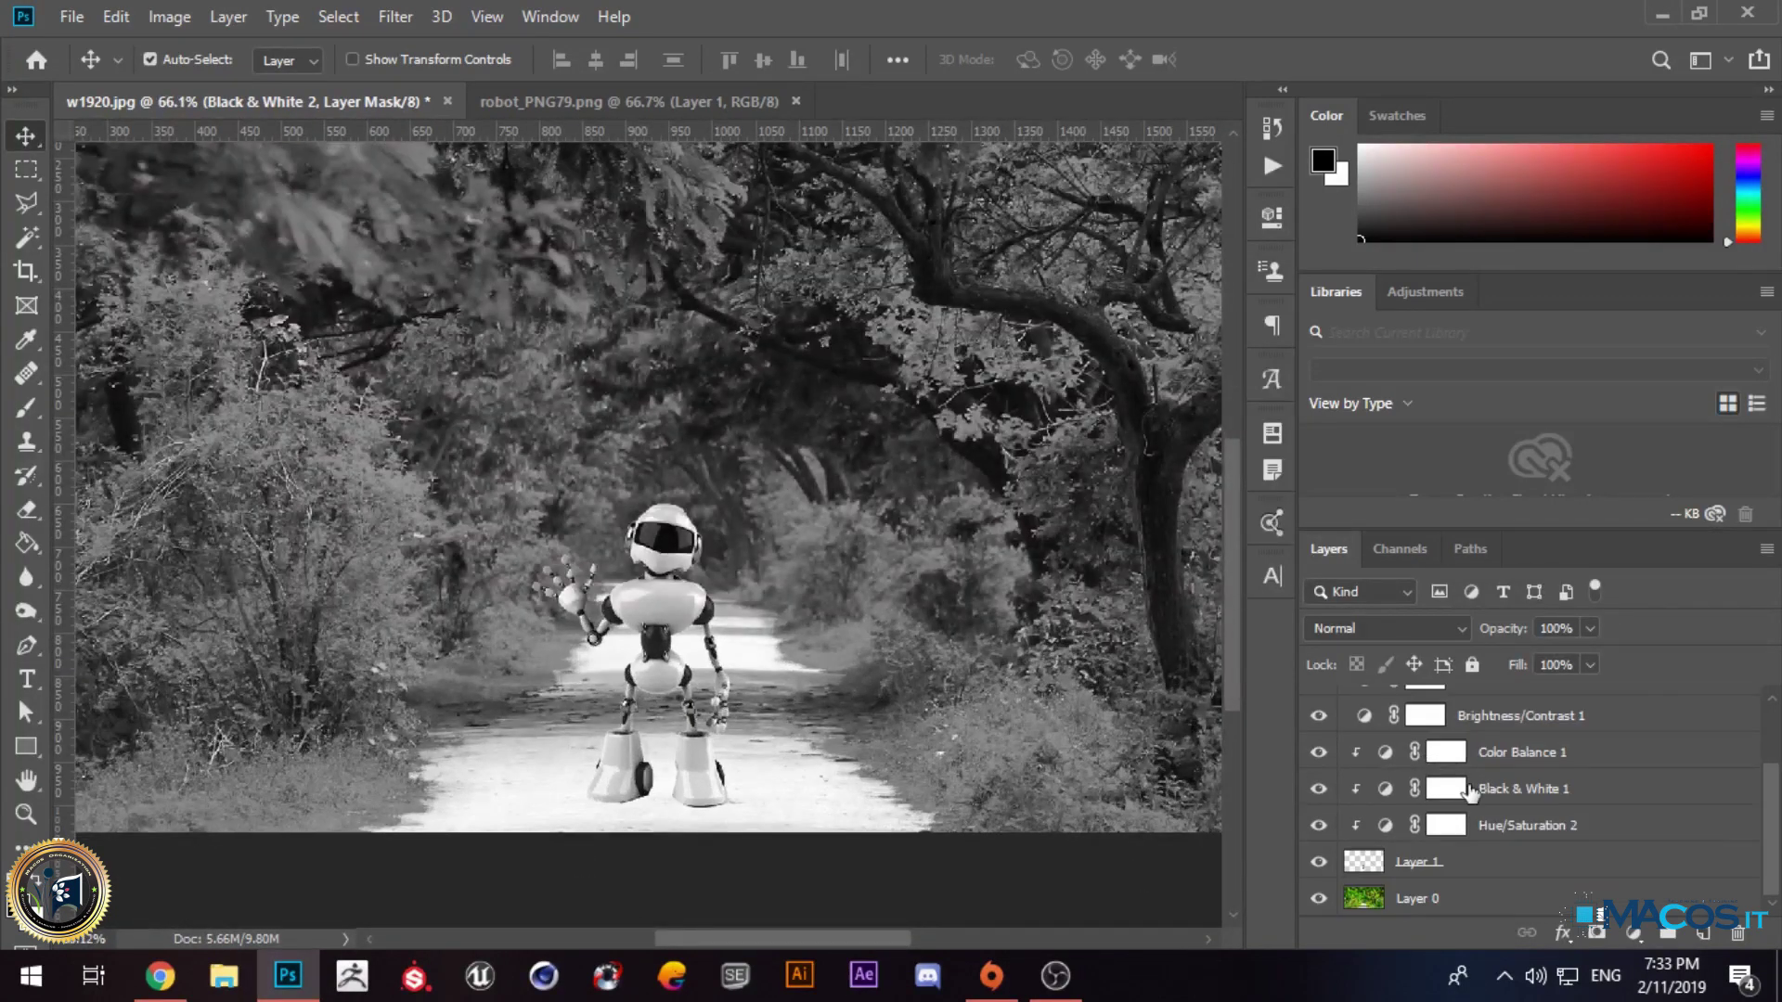
pyautogui.click(1634, 932)
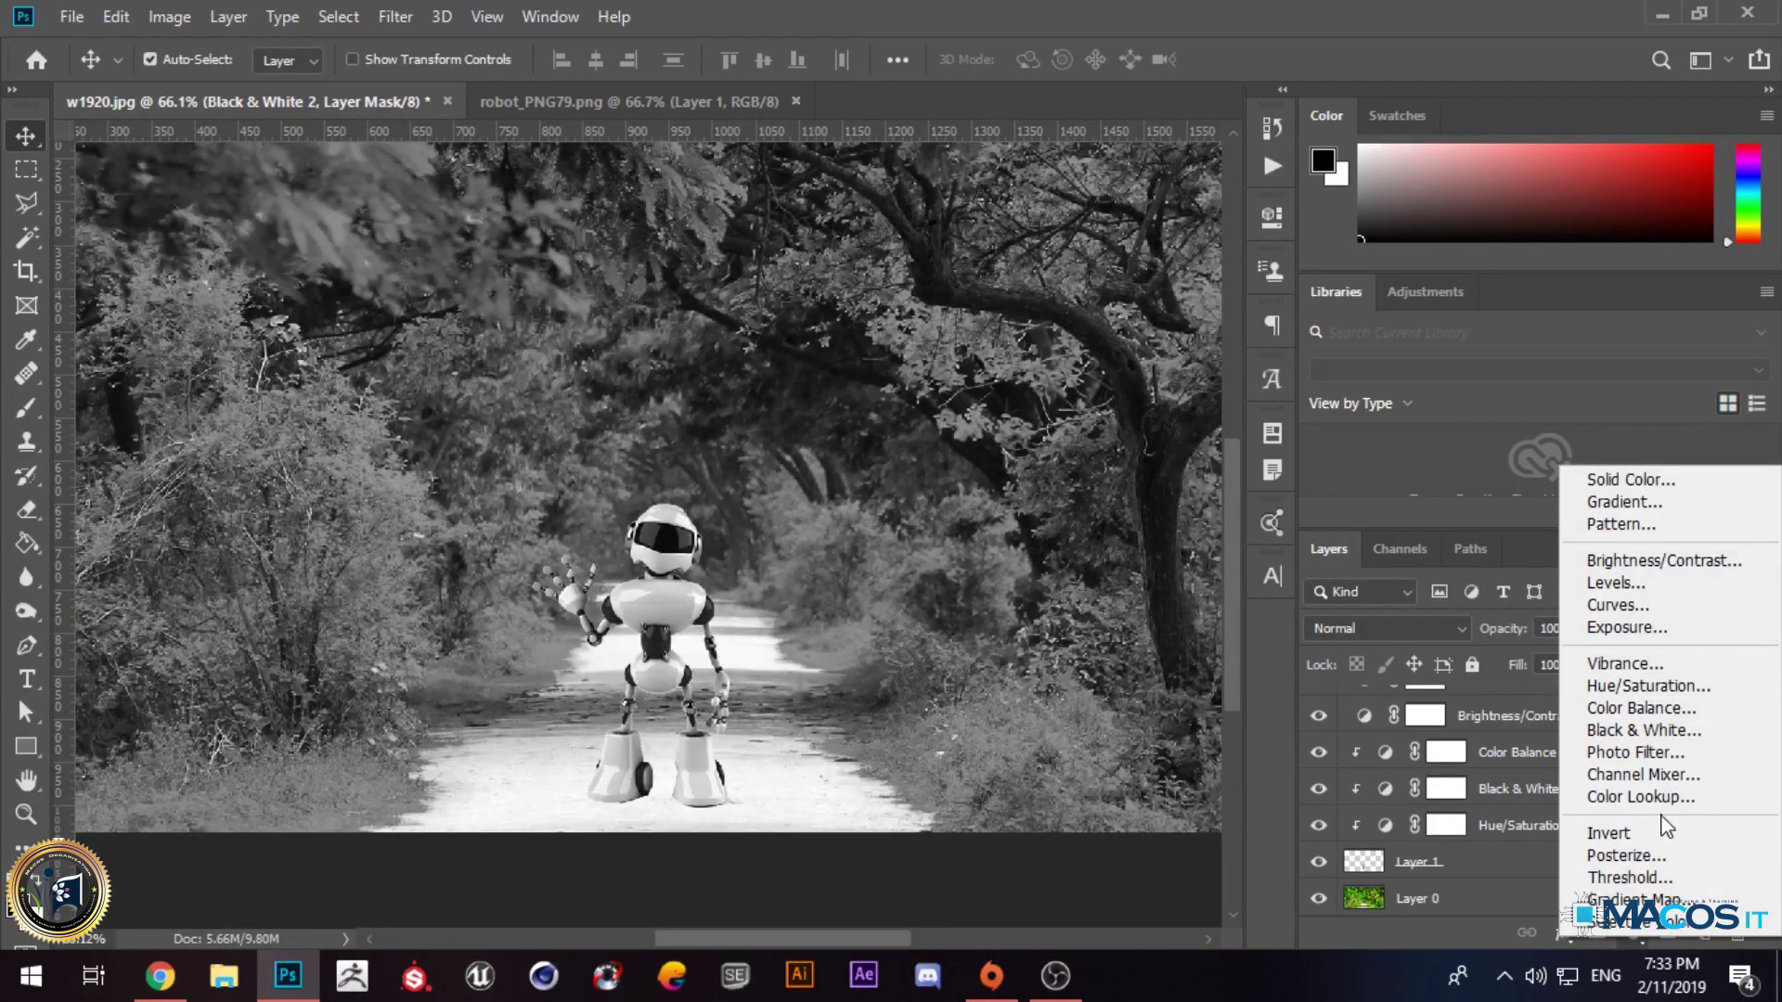
pyautogui.click(1636, 753)
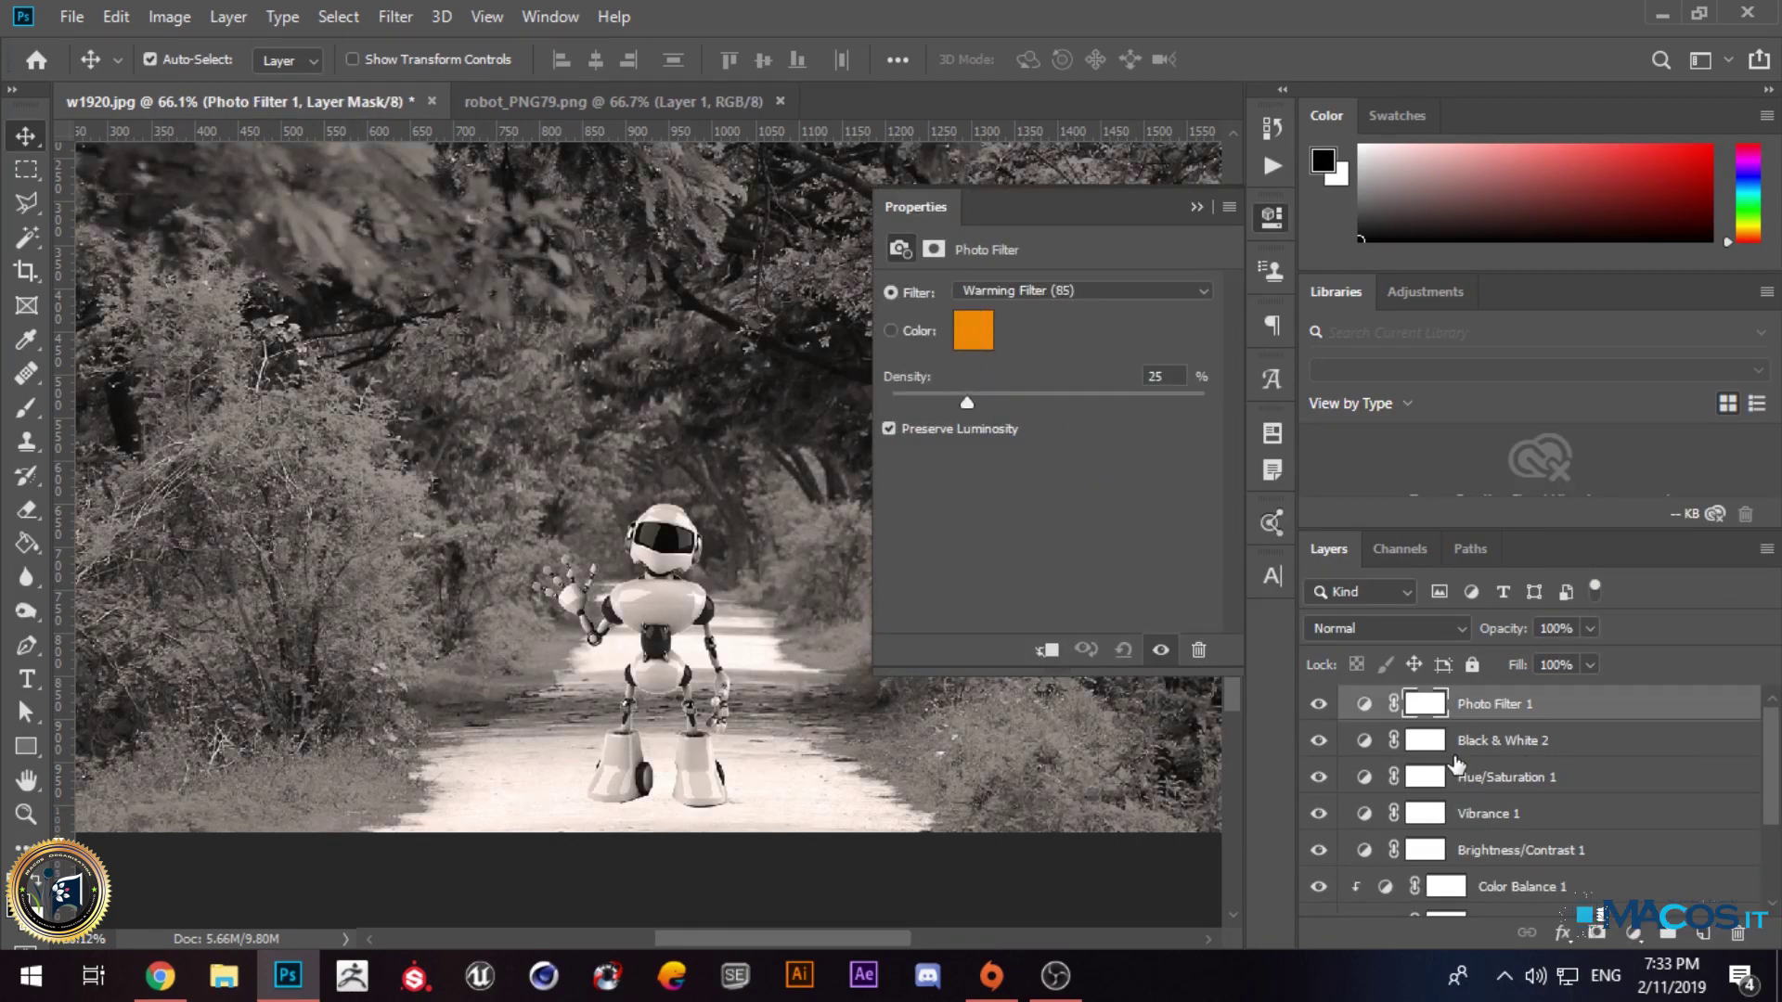
pyautogui.scroll(-2, 1490, 780)
pyautogui.scroll(2, 1523, 756)
# Step: Delete the Black & White 2 adjustment layer and raise the density of Photo Filter 1 to 100%
pyautogui.click(1520, 753)
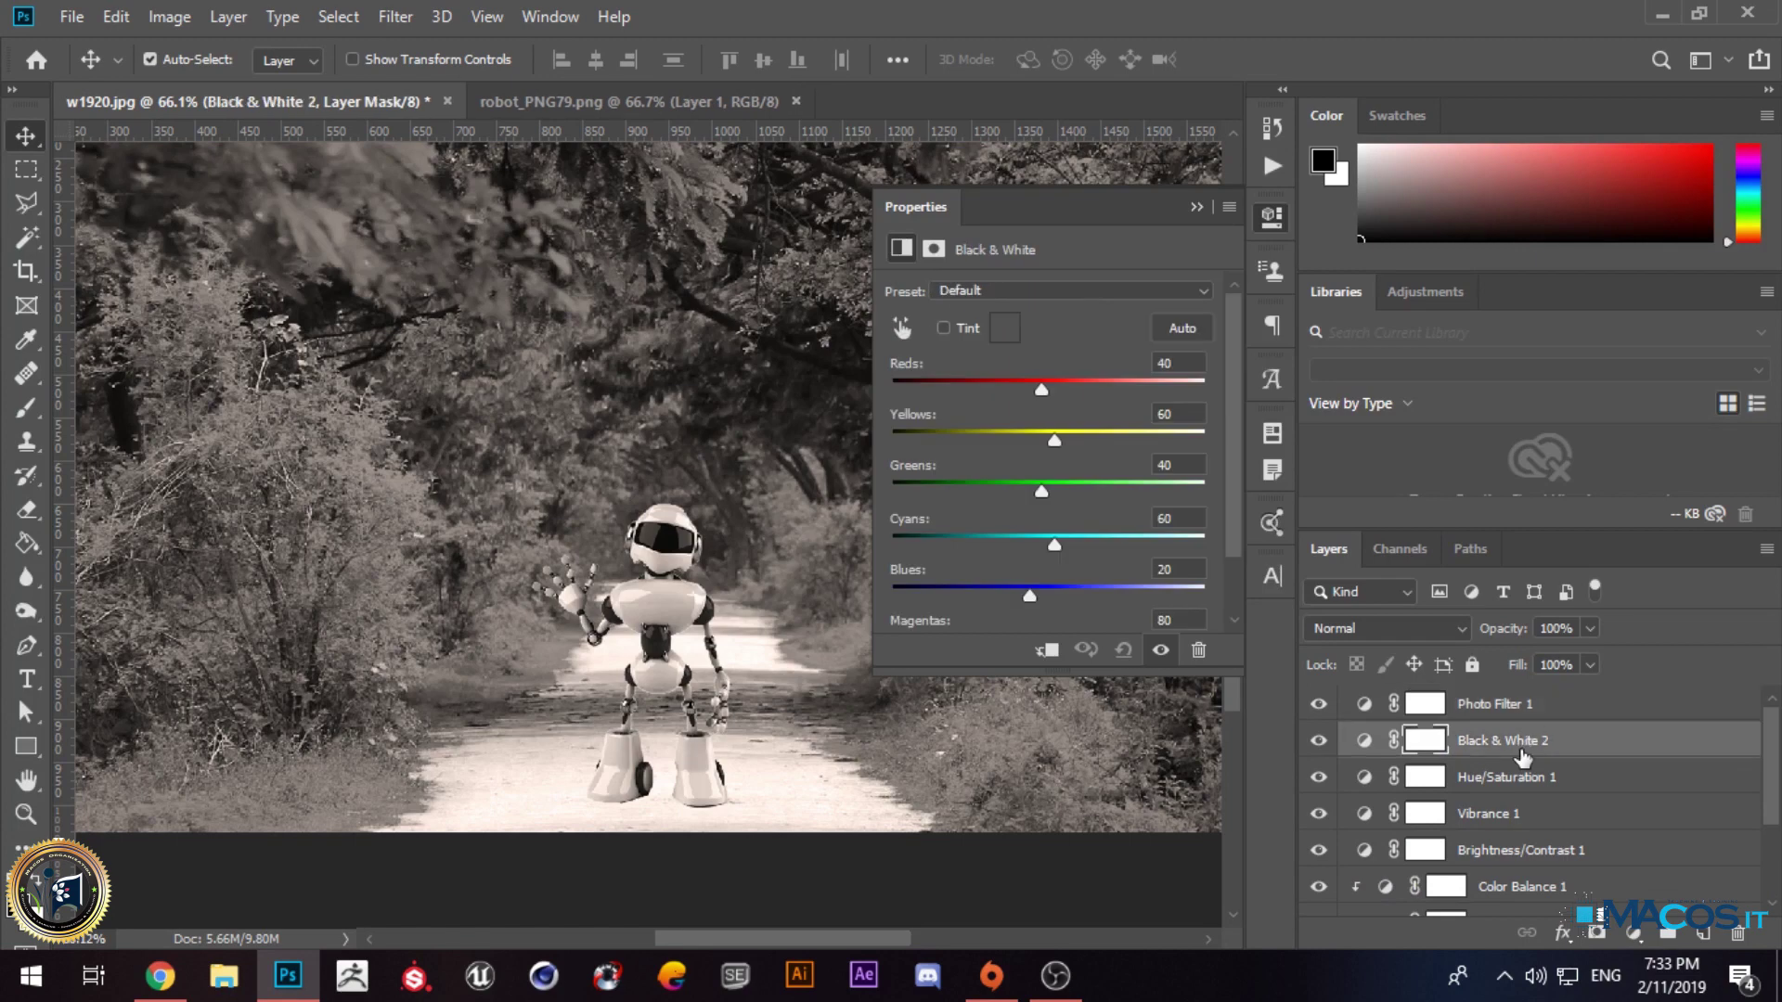
pyautogui.press('Delete')
pyautogui.click(1468, 711)
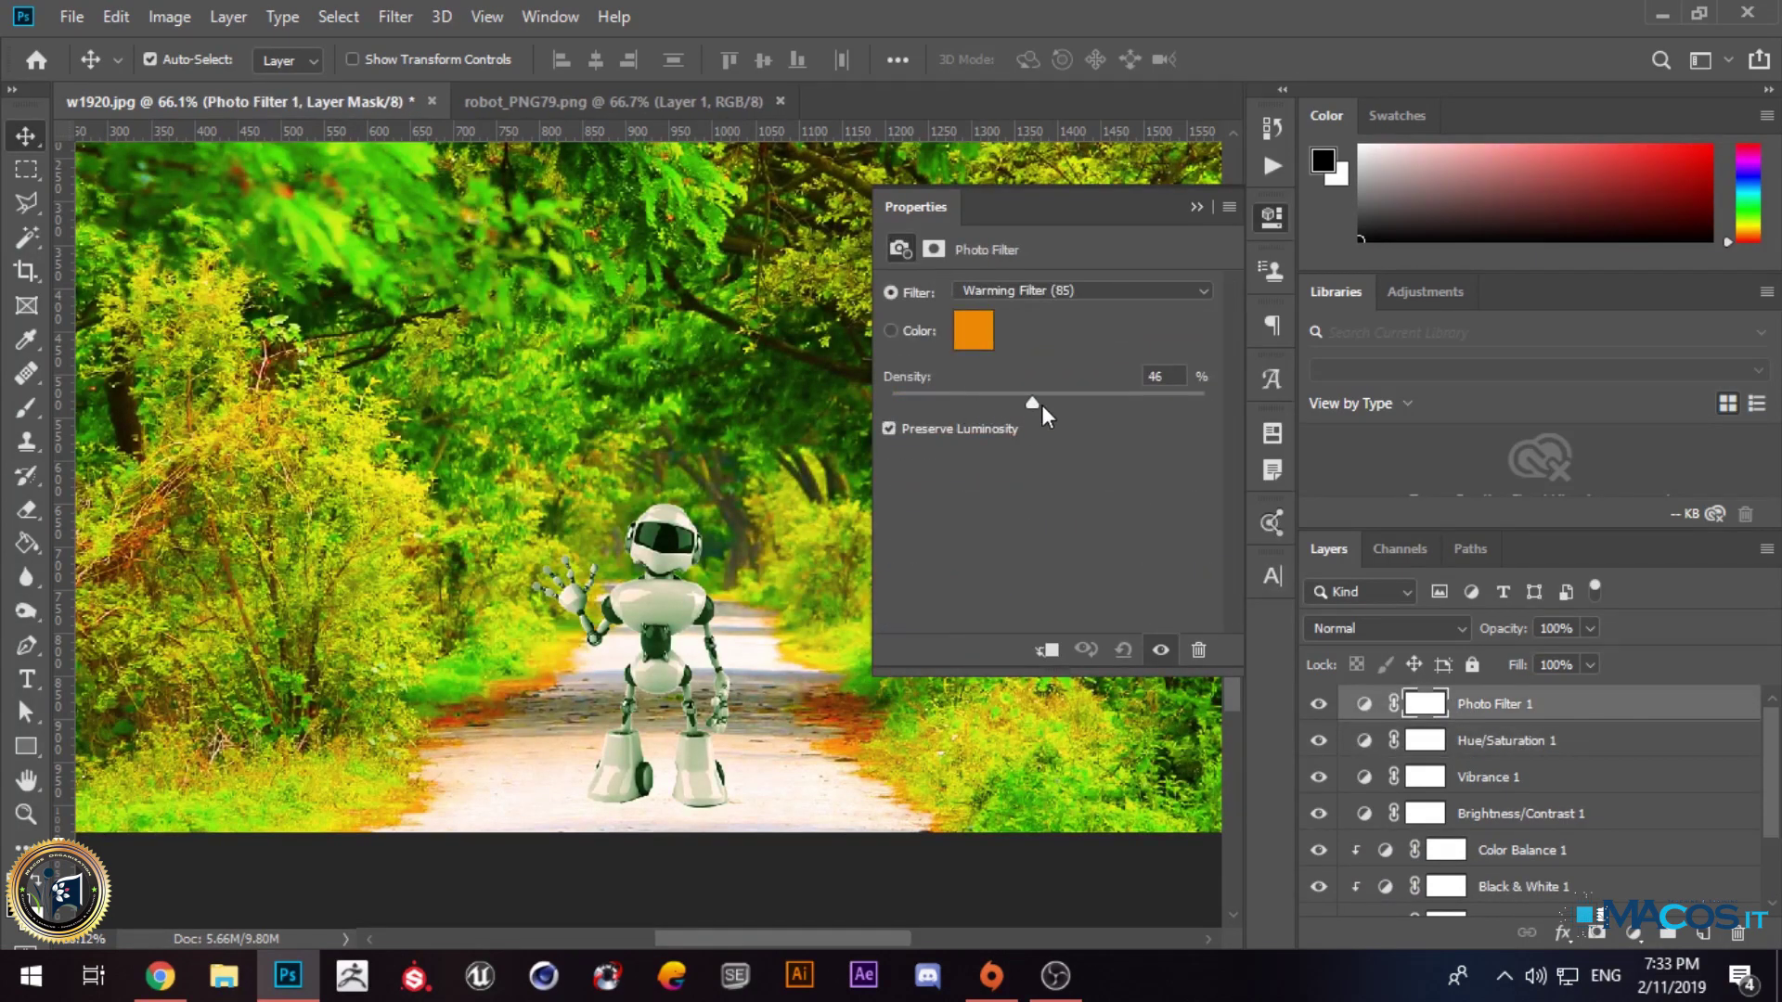
pyautogui.moveTo(1126, 410); pyautogui.dragTo(1228, 399)
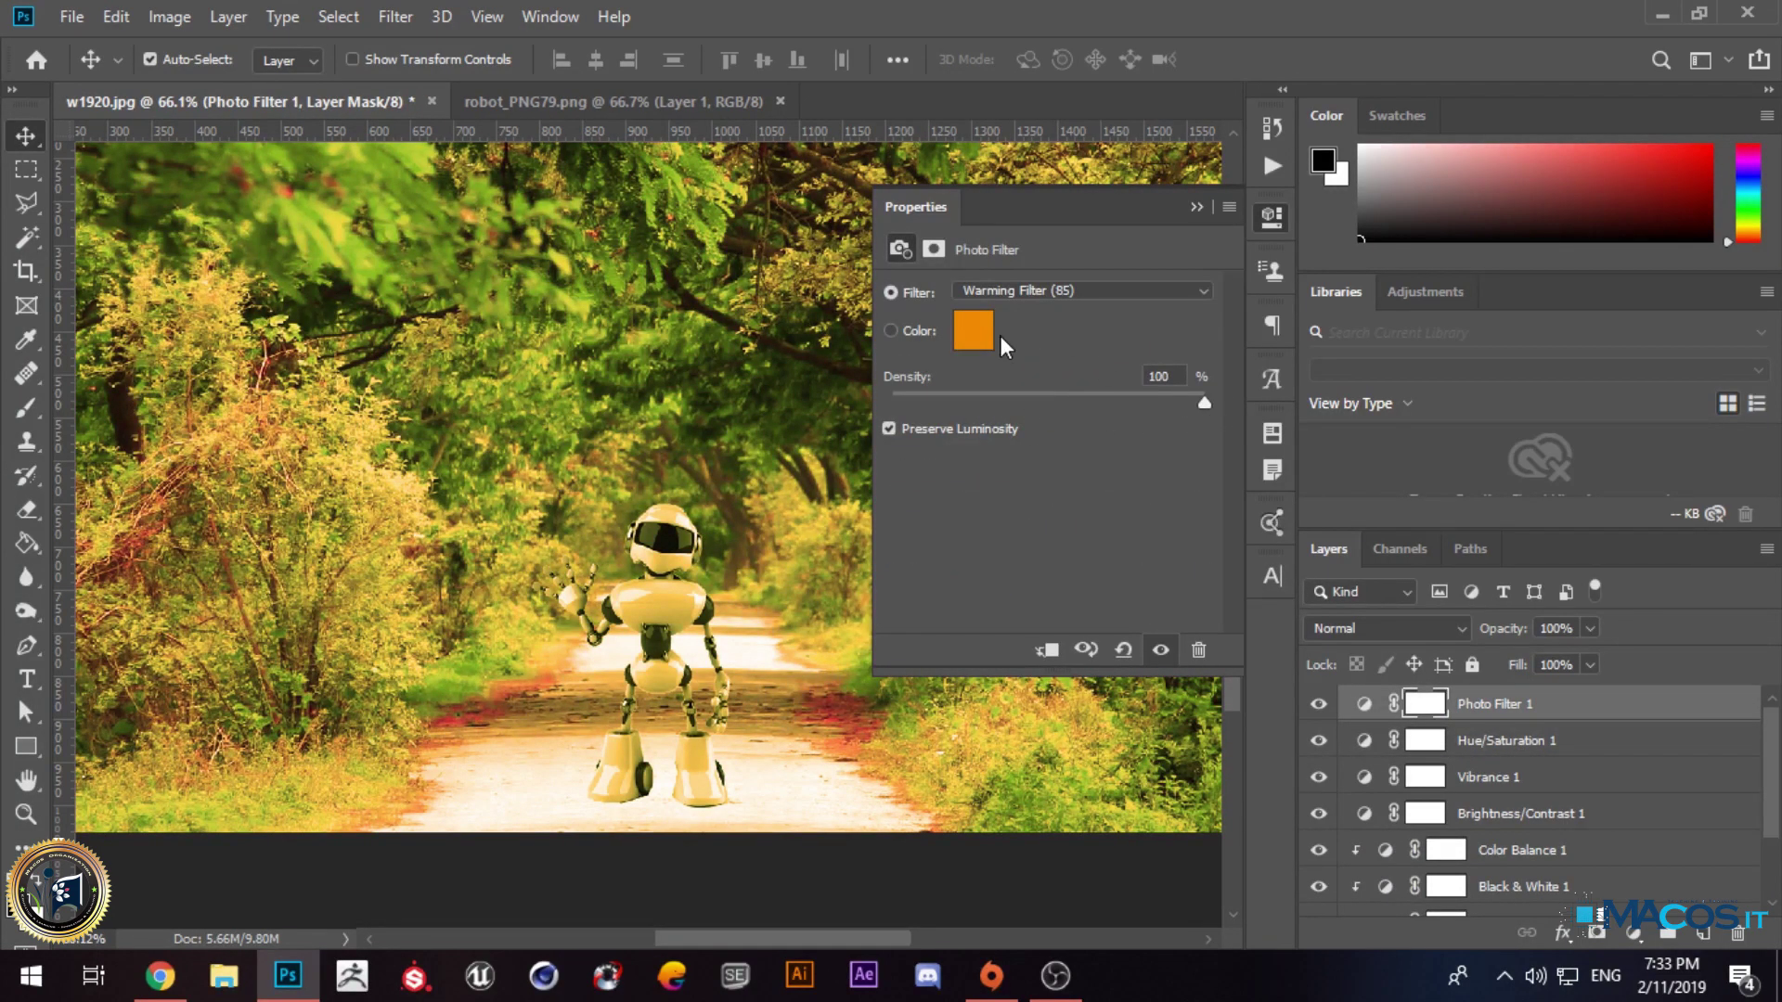
# Step: Switch Photo Filter 1 from the preset filter to a custom color and pick a bright, fully saturated green
pyautogui.click(890, 331)
pyautogui.click(974, 334)
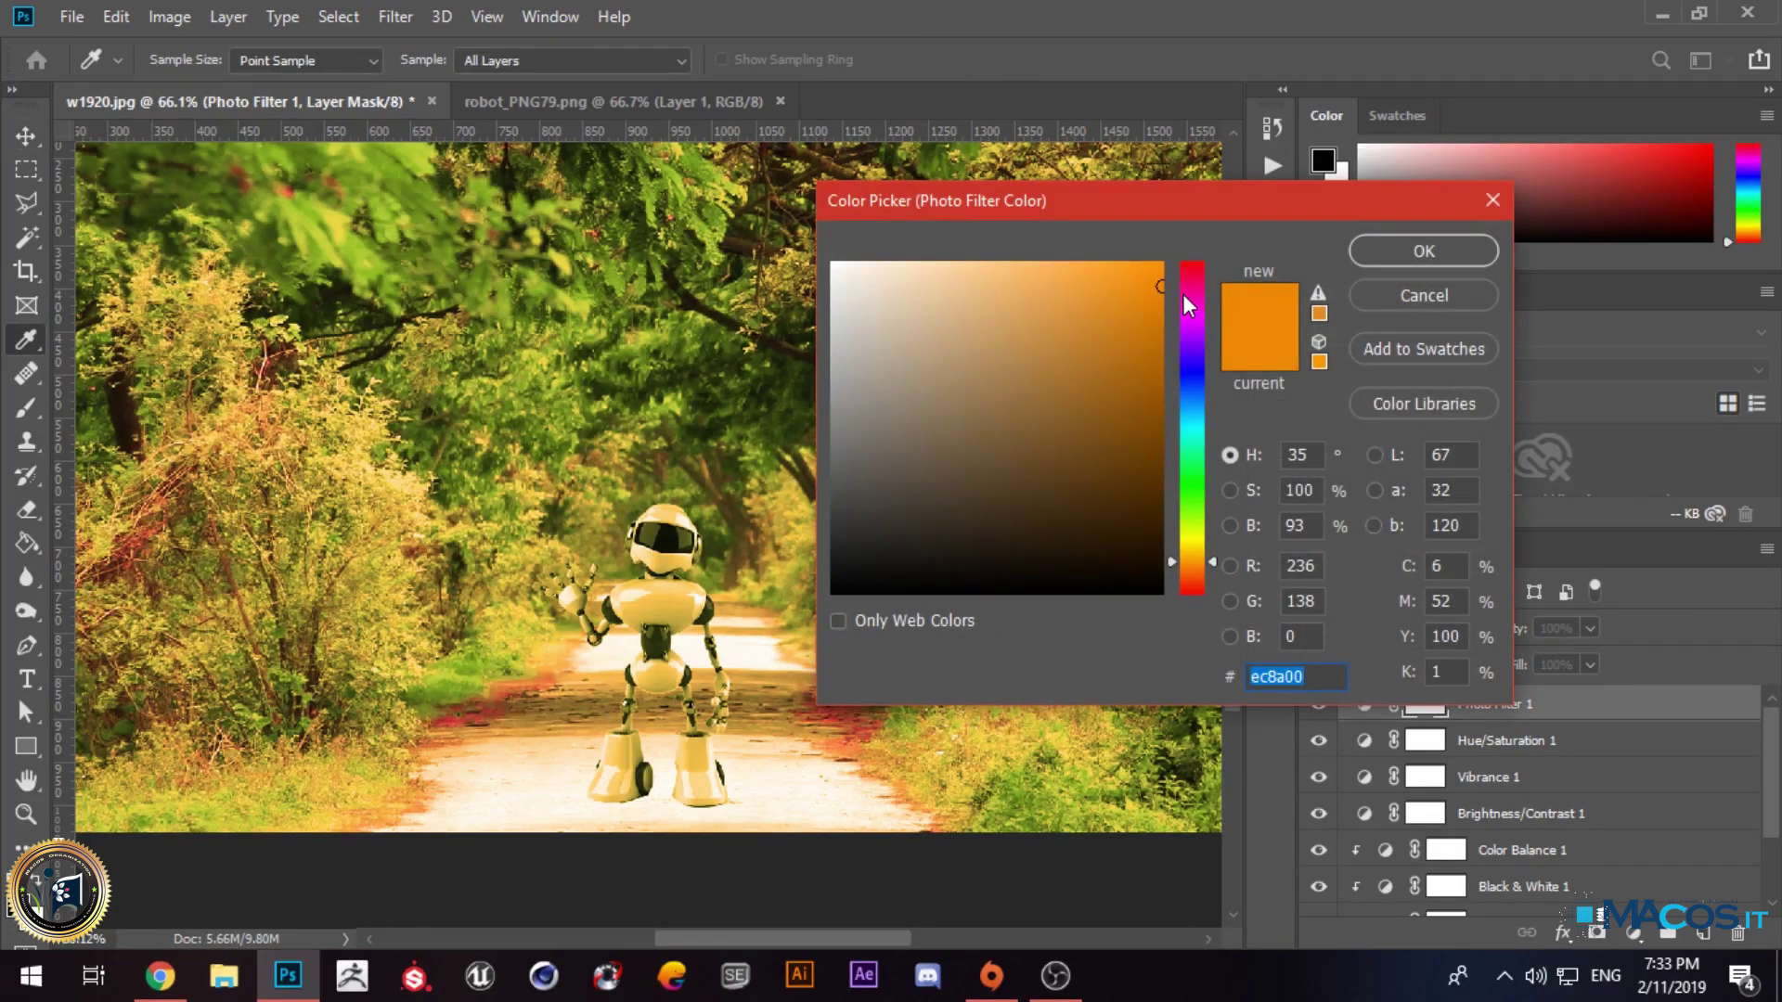
pyautogui.click(1194, 507)
pyautogui.moveTo(1159, 279); pyautogui.dragTo(1173, 242)
pyautogui.click(1418, 257)
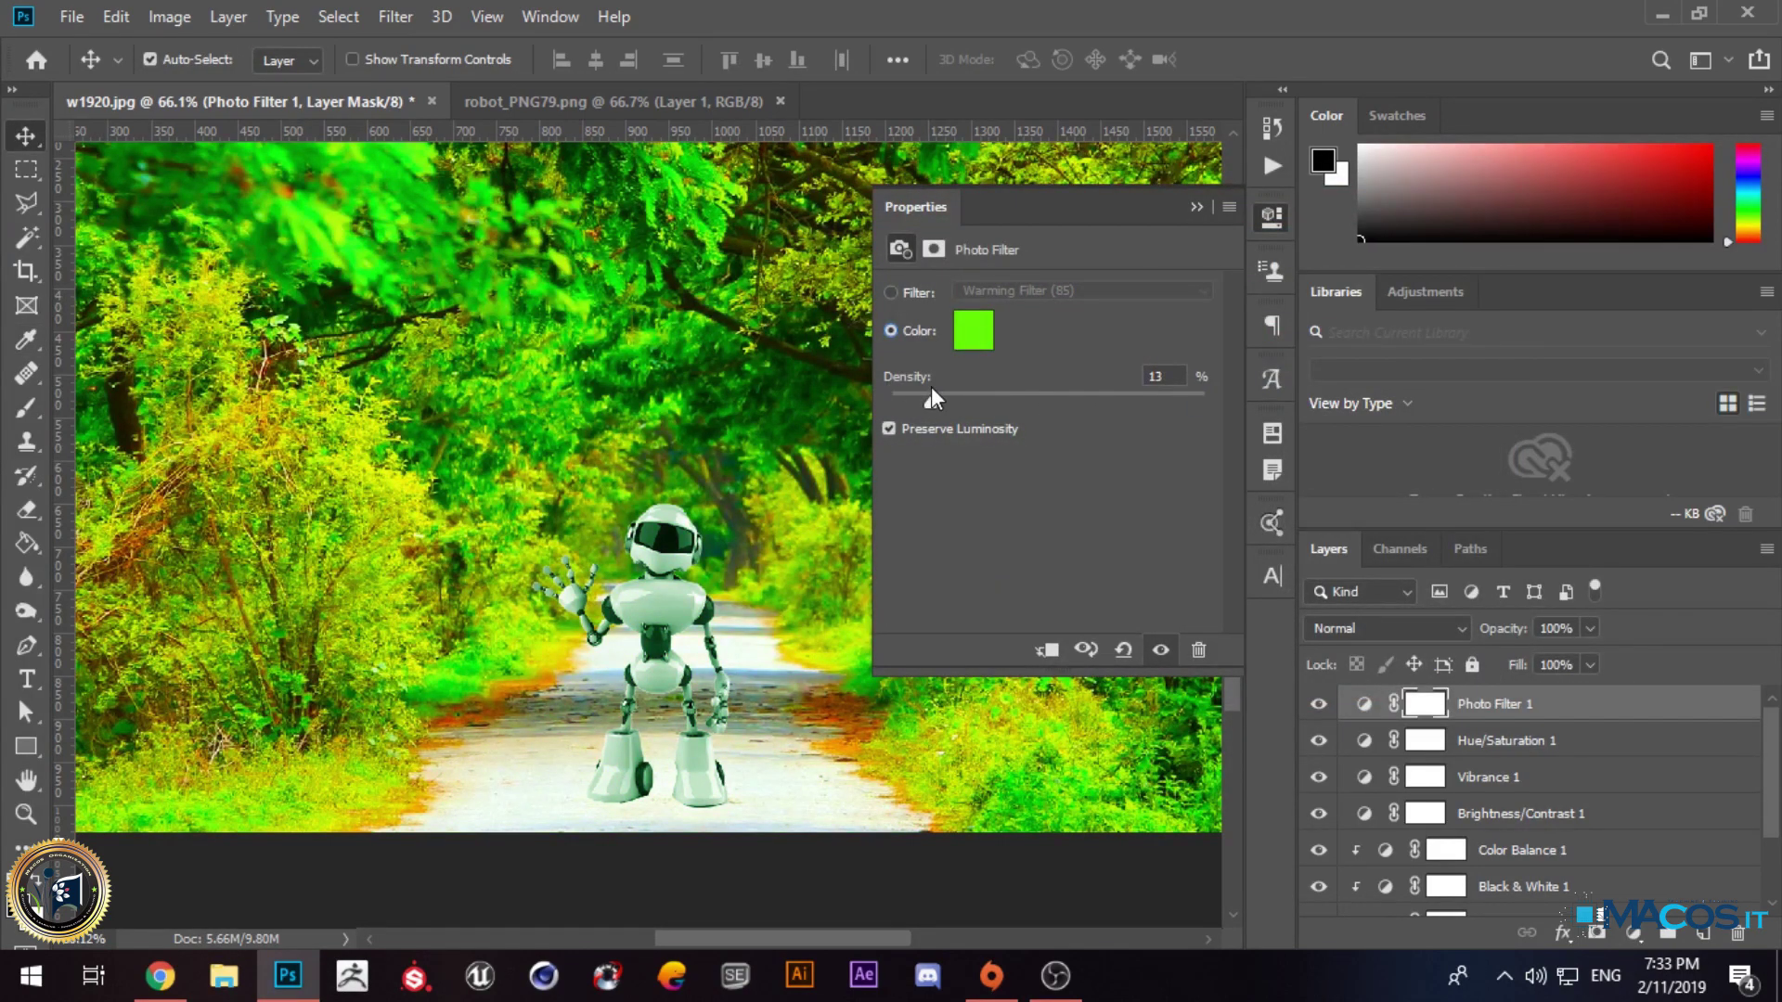
# Step: Test the green photo filter at 100% density and set its density to 20%
pyautogui.moveTo(931, 388); pyautogui.dragTo(1083, 393)
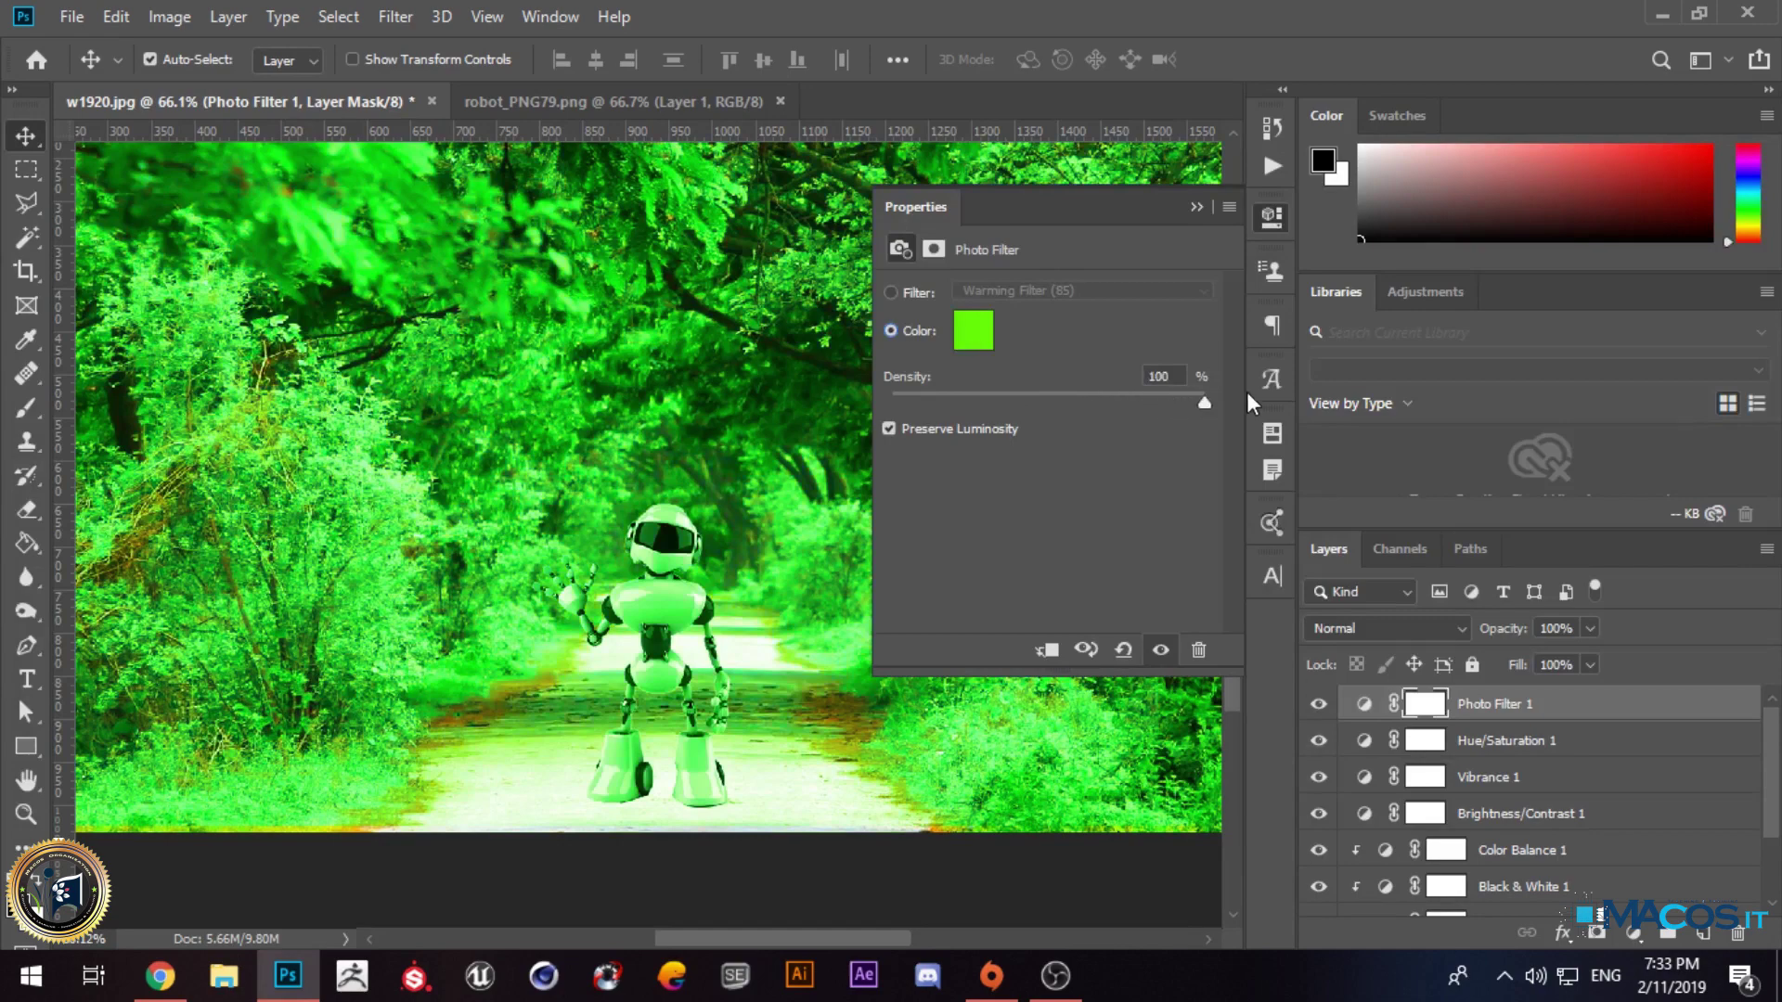
pyautogui.moveTo(963, 410); pyautogui.dragTo(948, 418)
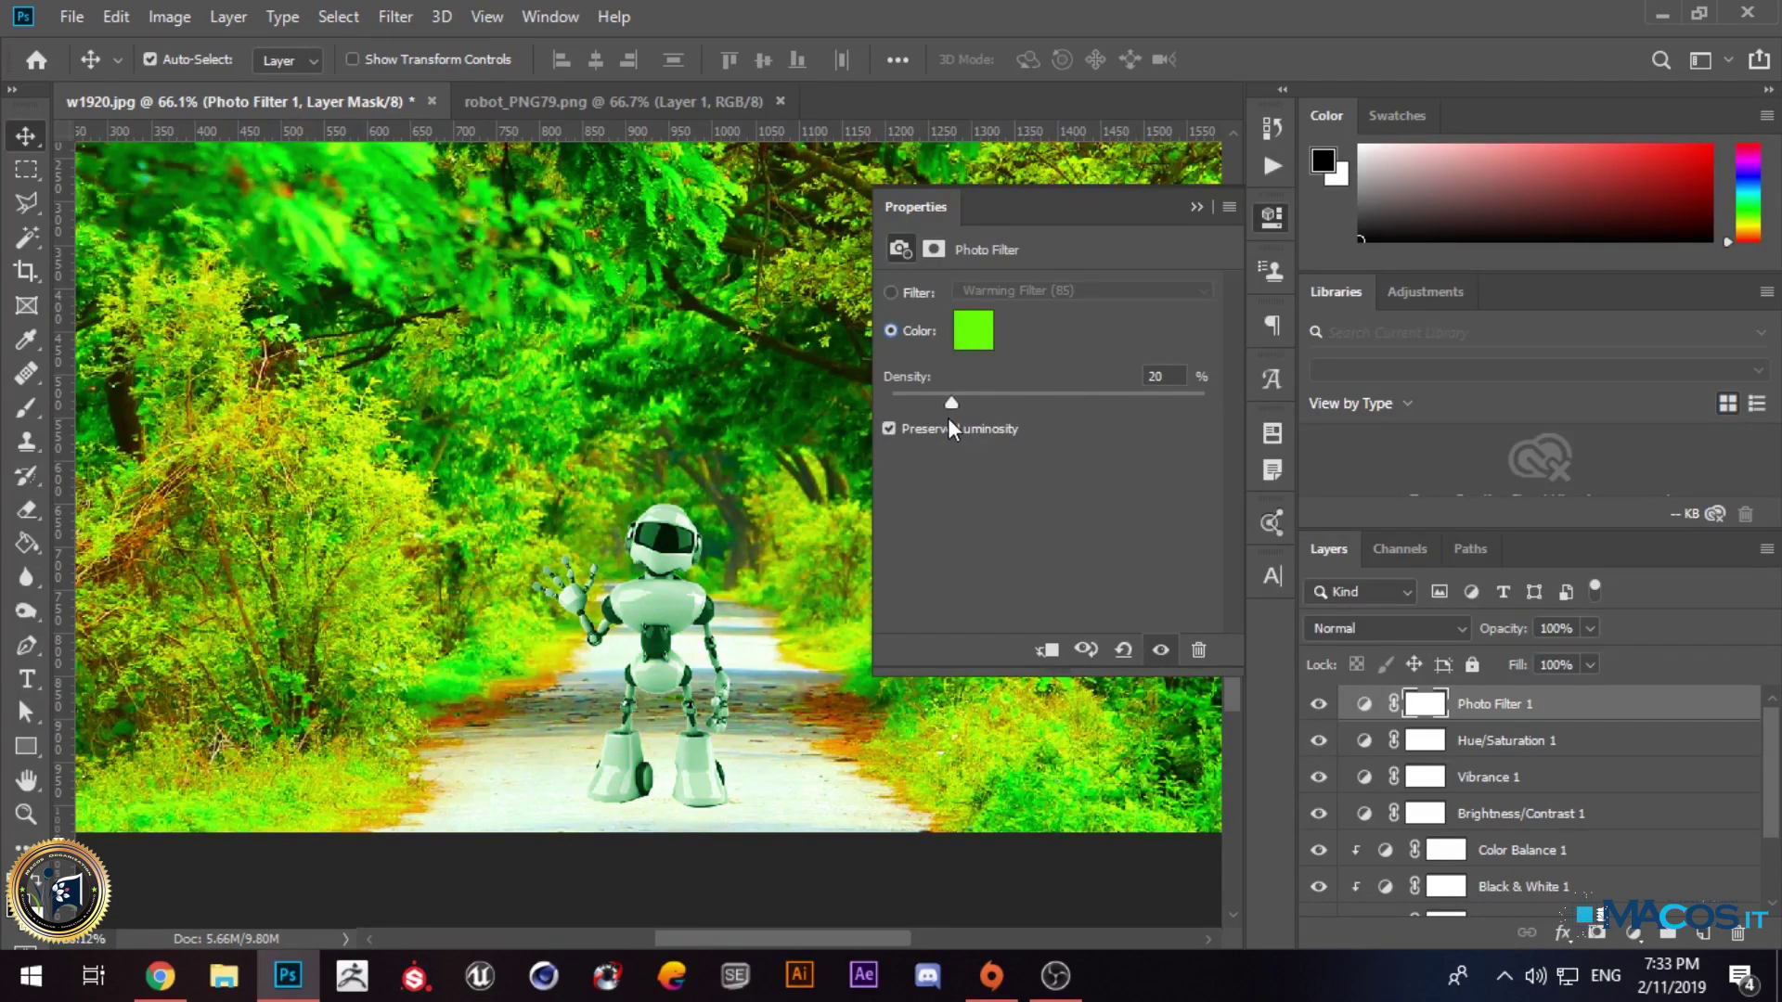
pyautogui.click(1196, 206)
# Step: Hide Layer 1 and all the adjustment layers above it to compare with the original picture, and show them again
pyautogui.scroll(-3, 836, 588)
pyautogui.scroll(-3, 1383, 863)
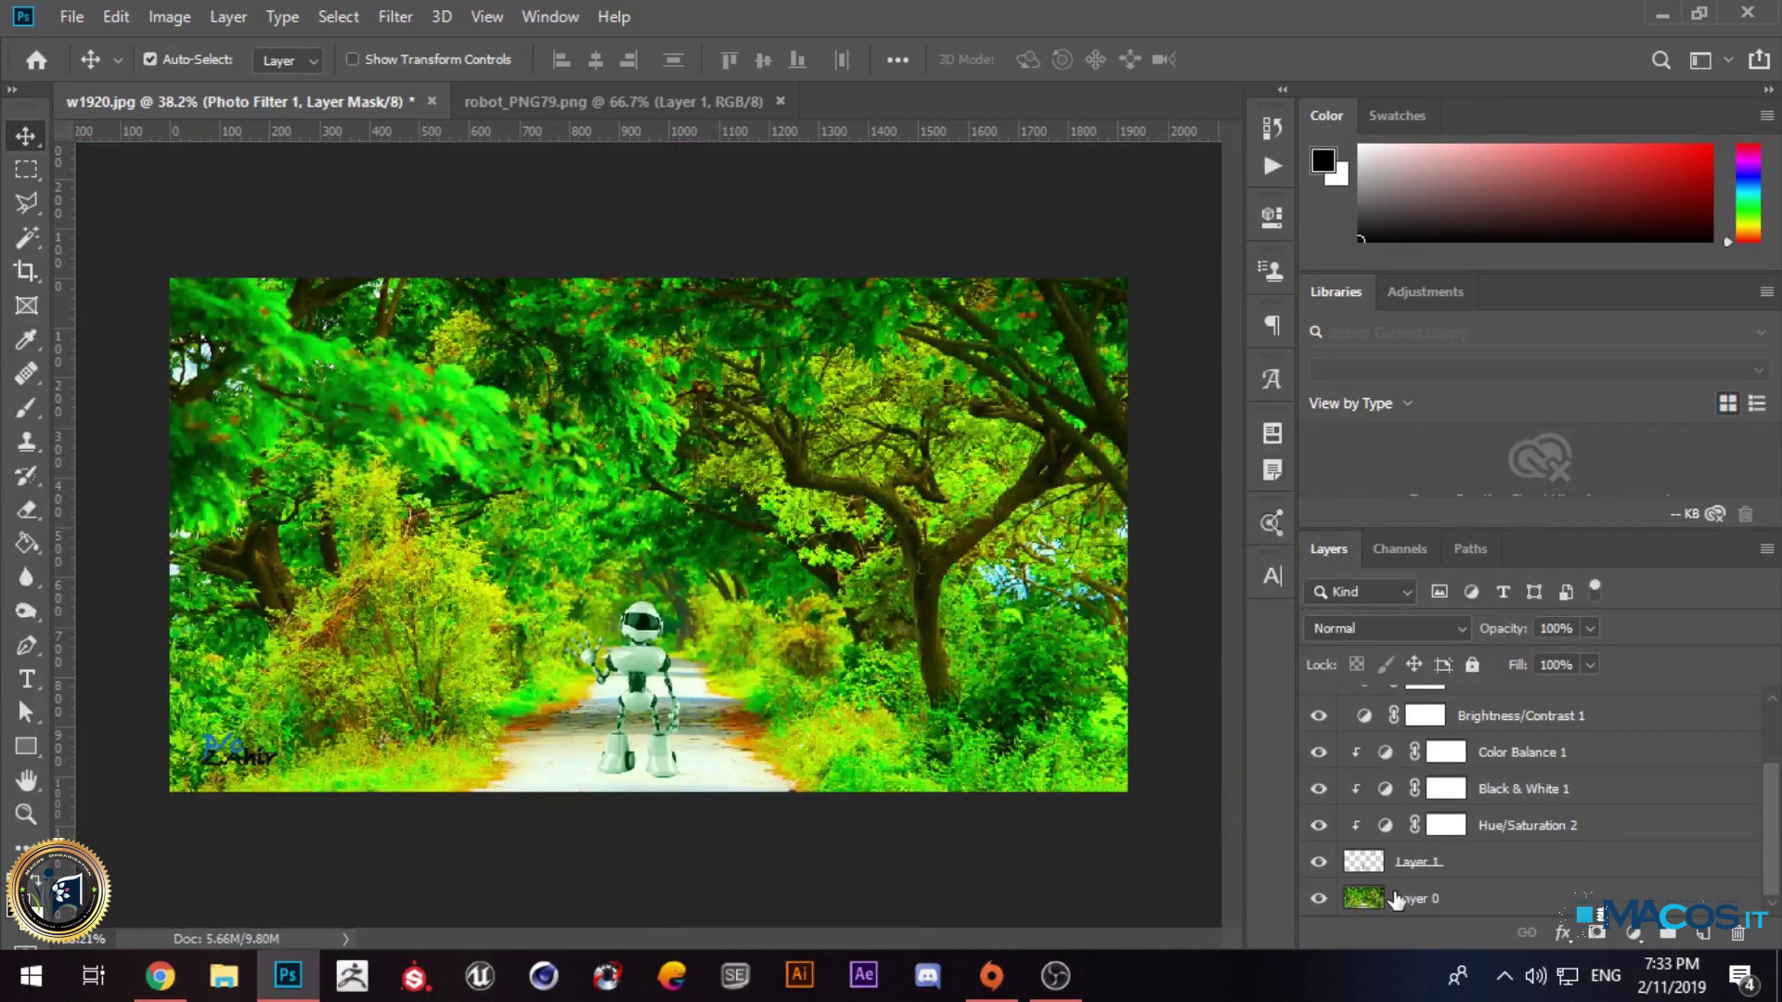
pyautogui.moveTo(1319, 865); pyautogui.dragTo(1318, 677)
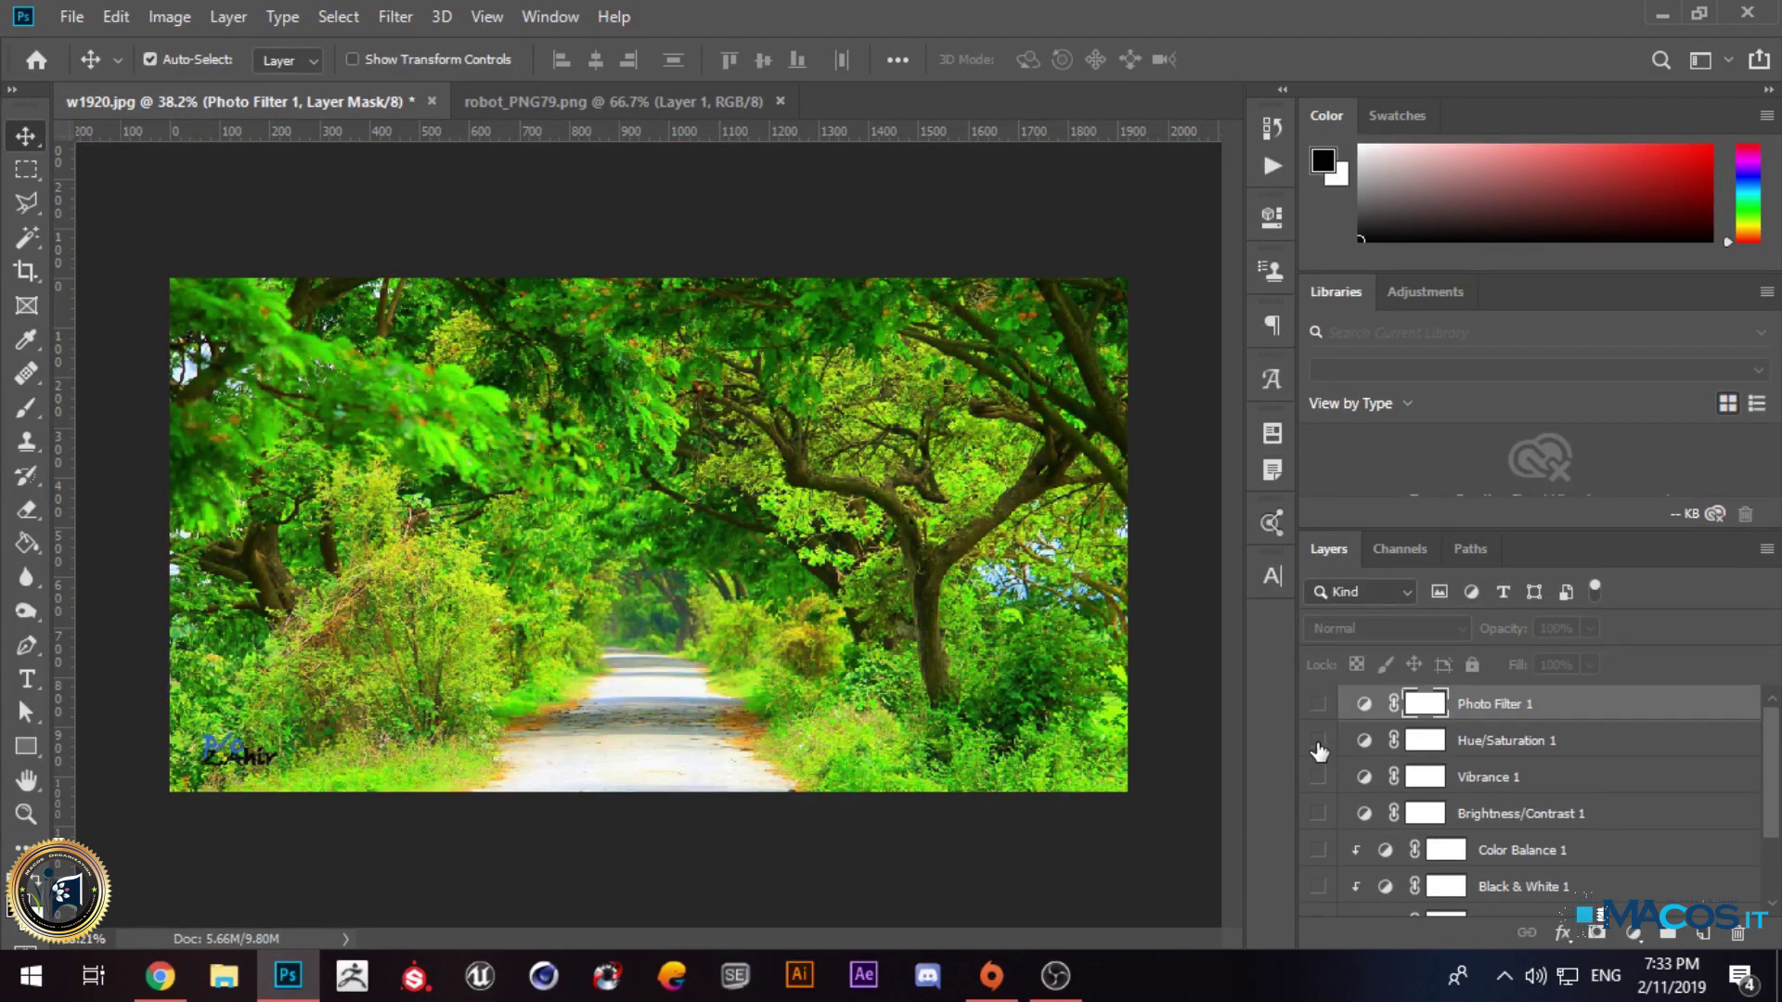
pyautogui.scroll(-3, 1319, 752)
pyautogui.click(1324, 863)
pyautogui.click(1325, 863)
pyautogui.moveTo(1324, 865); pyautogui.dragTo(1323, 705)
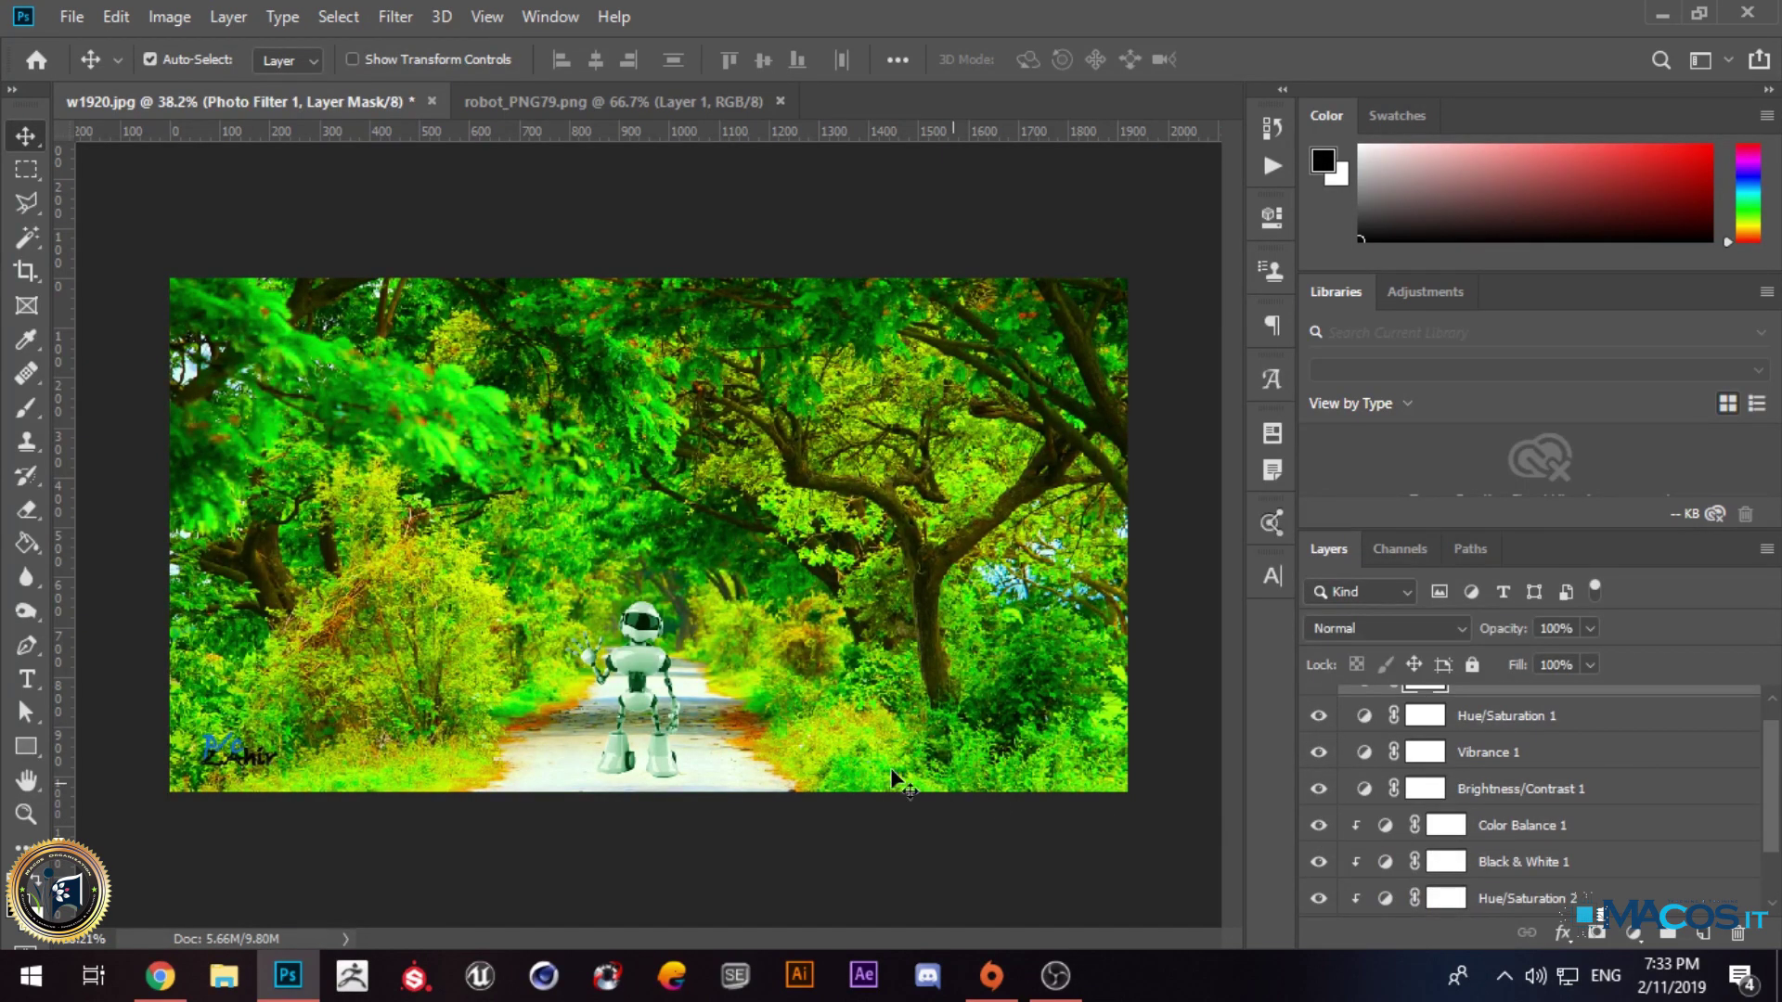
# Step: Duplicate the background picture on Layer 0
pyautogui.scroll(-2, 1323, 836)
pyautogui.click(1390, 905)
pyautogui.moveTo(1390, 905); pyautogui.dragTo(1429, 866)
pyautogui.hotkey('ctrl', 'z')
# Step: Group all layers from Photo Filter 1 down to Layer 0 copy, leaving the original Layer 0 outside the group
pyautogui.scroll(2, 1428, 842)
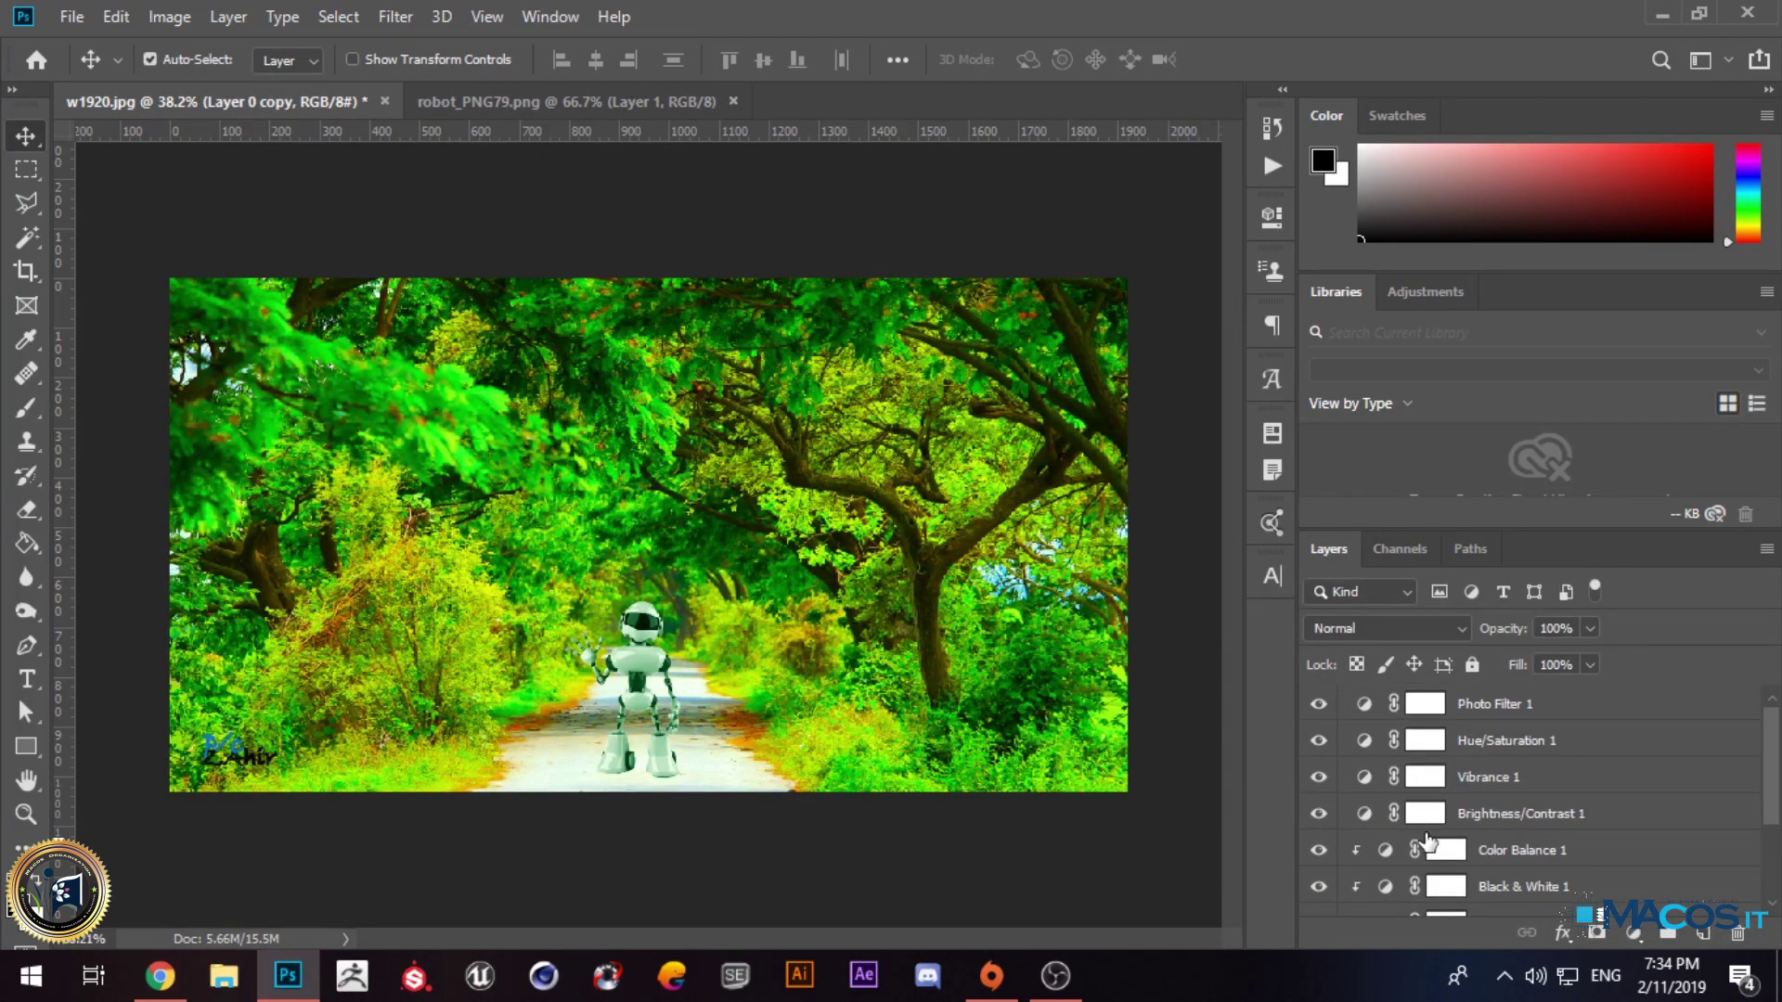
pyautogui.click(1442, 704)
pyautogui.scroll(-3, 1443, 789)
pyautogui.keyDown('shift'); pyautogui.click(1467, 863); pyautogui.keyUp('shift')
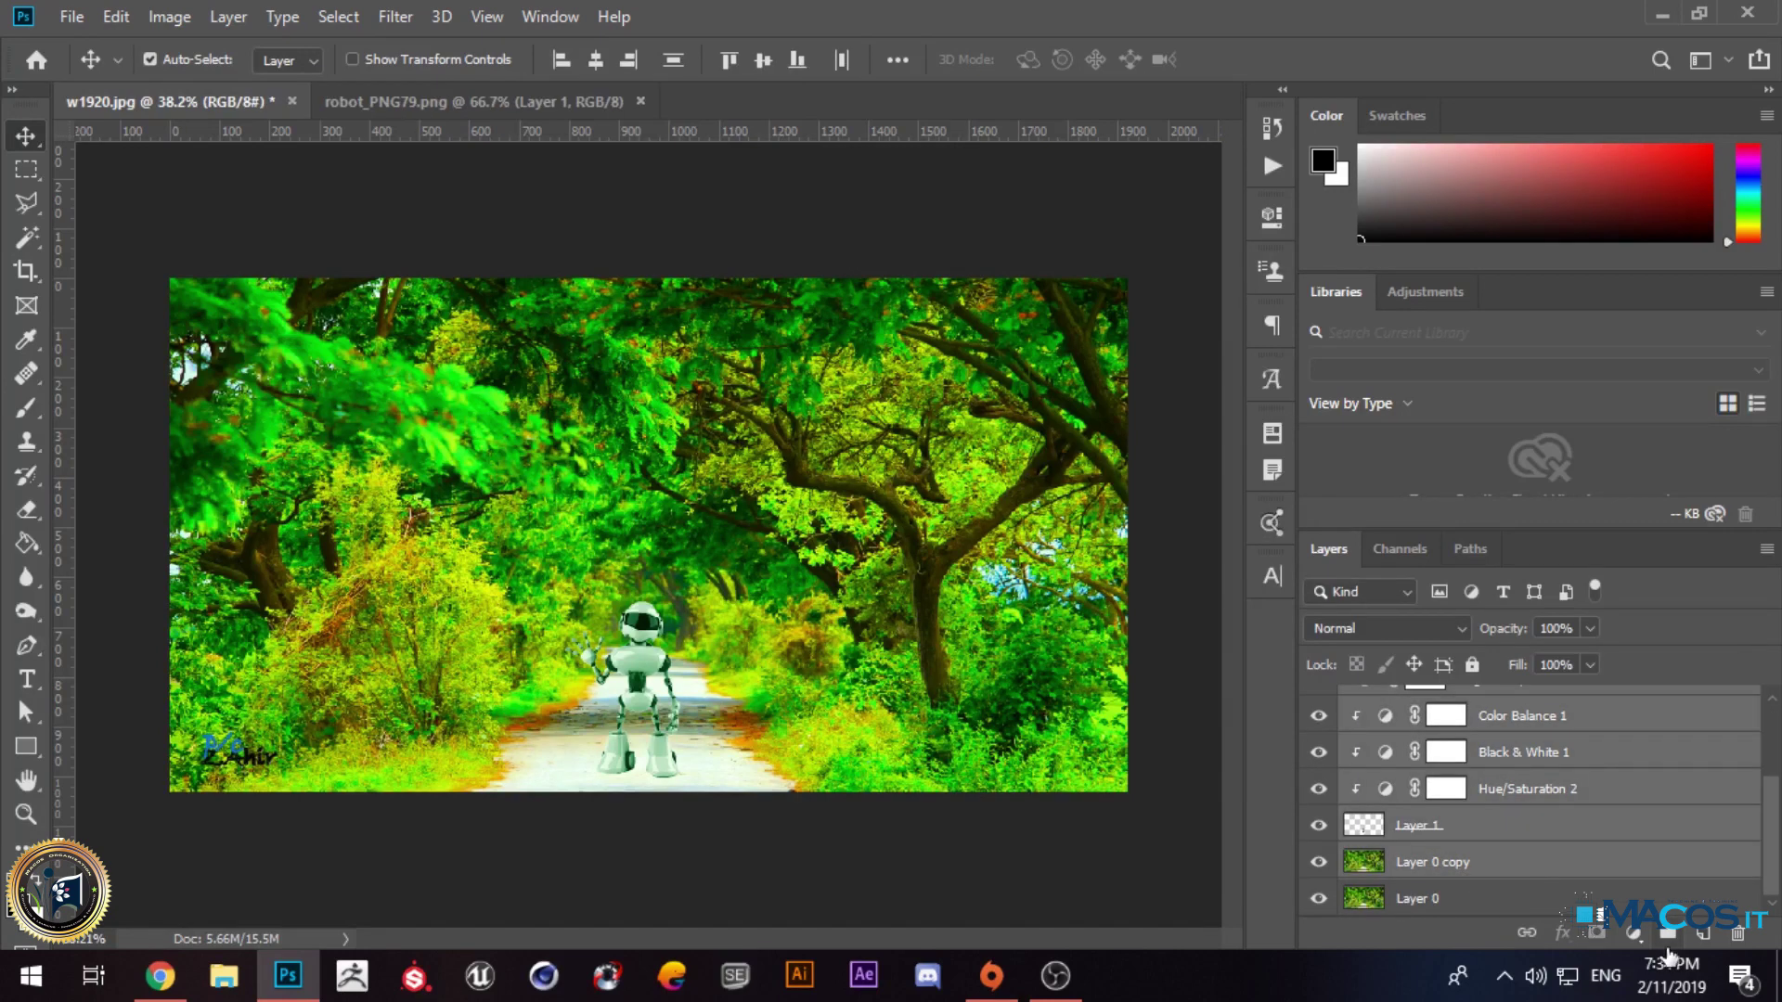
pyautogui.click(1662, 935)
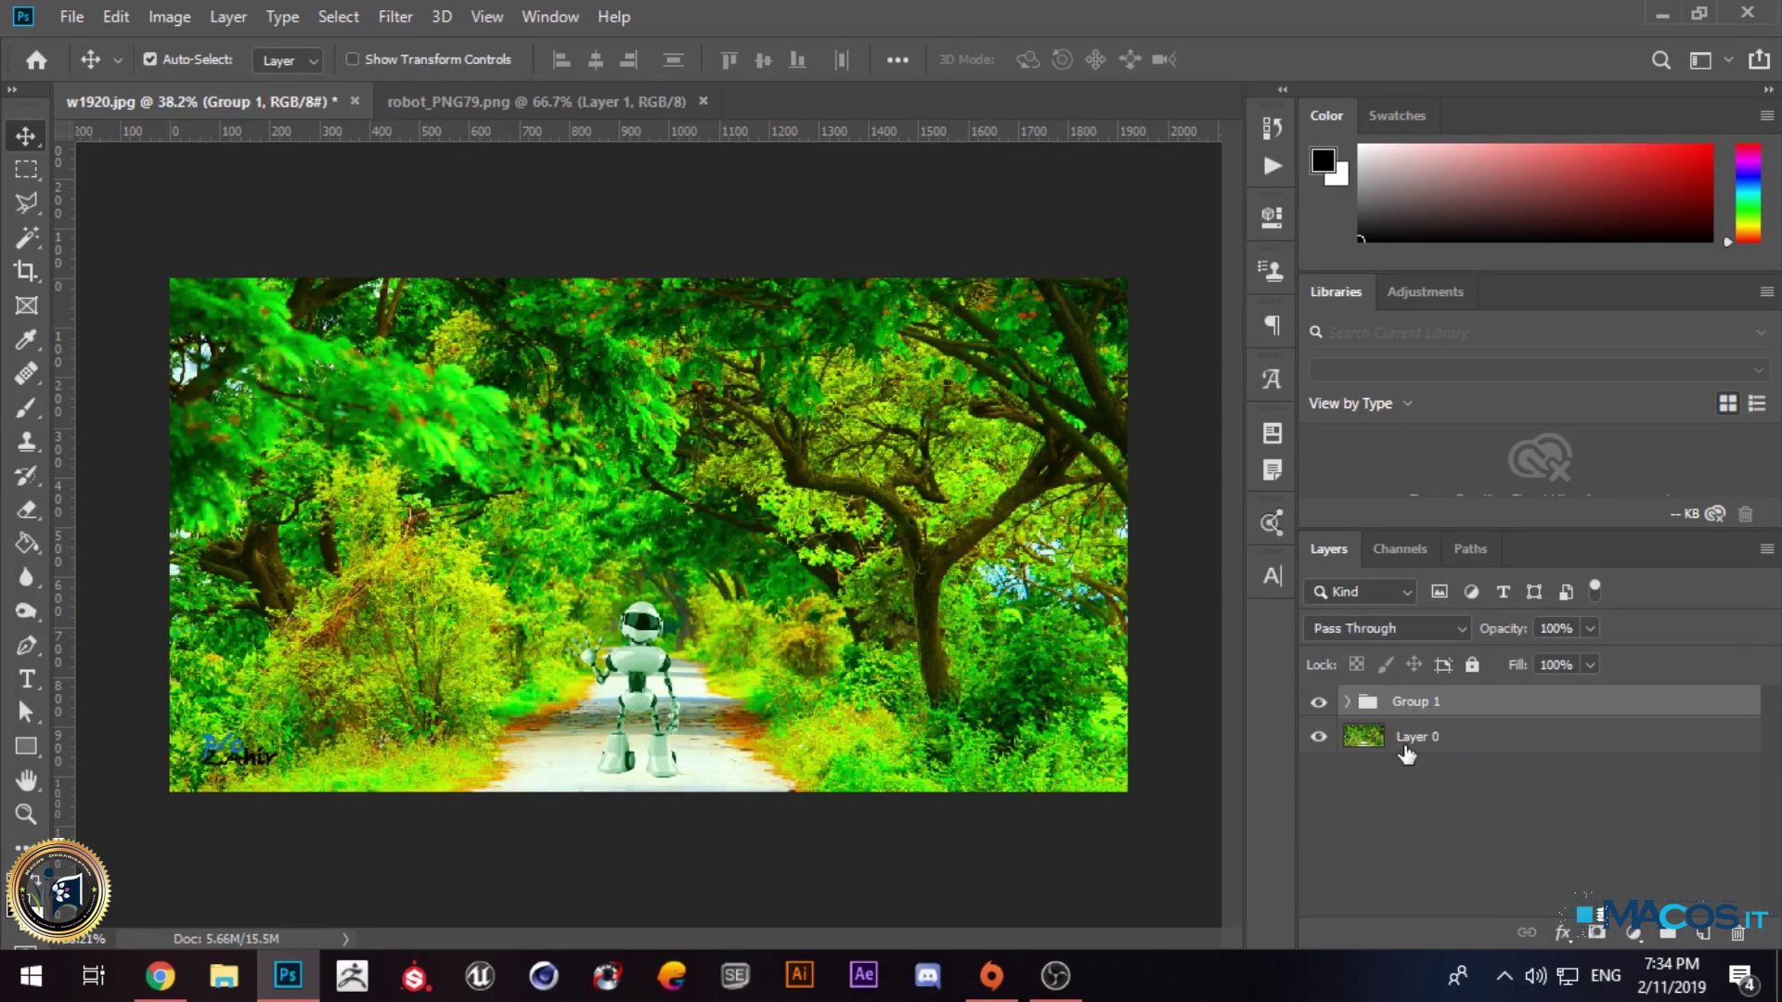
# Step: Toggle the visibility of Group 1 repeatedly to compare the edited picture with the original Layer 0
pyautogui.click(1332, 709)
pyautogui.click(1333, 709)
pyautogui.click(1333, 709)
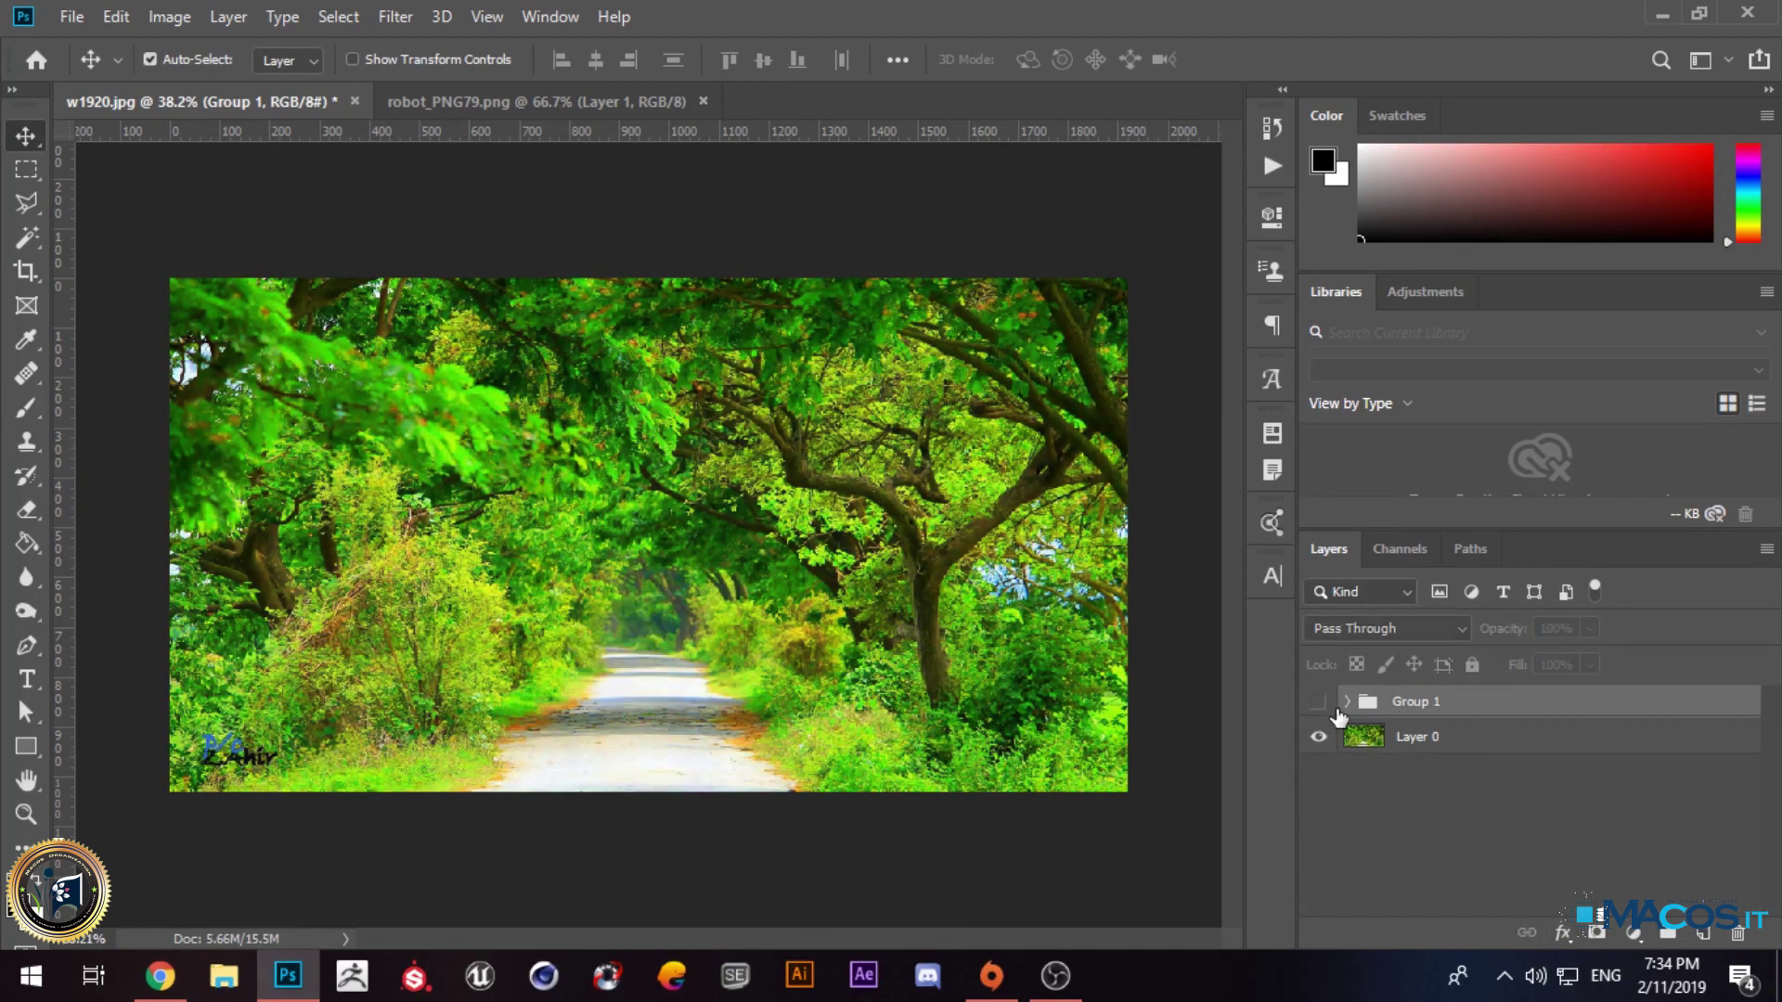
pyautogui.click(1334, 709)
pyautogui.click(1334, 709)
pyautogui.click(1333, 709)
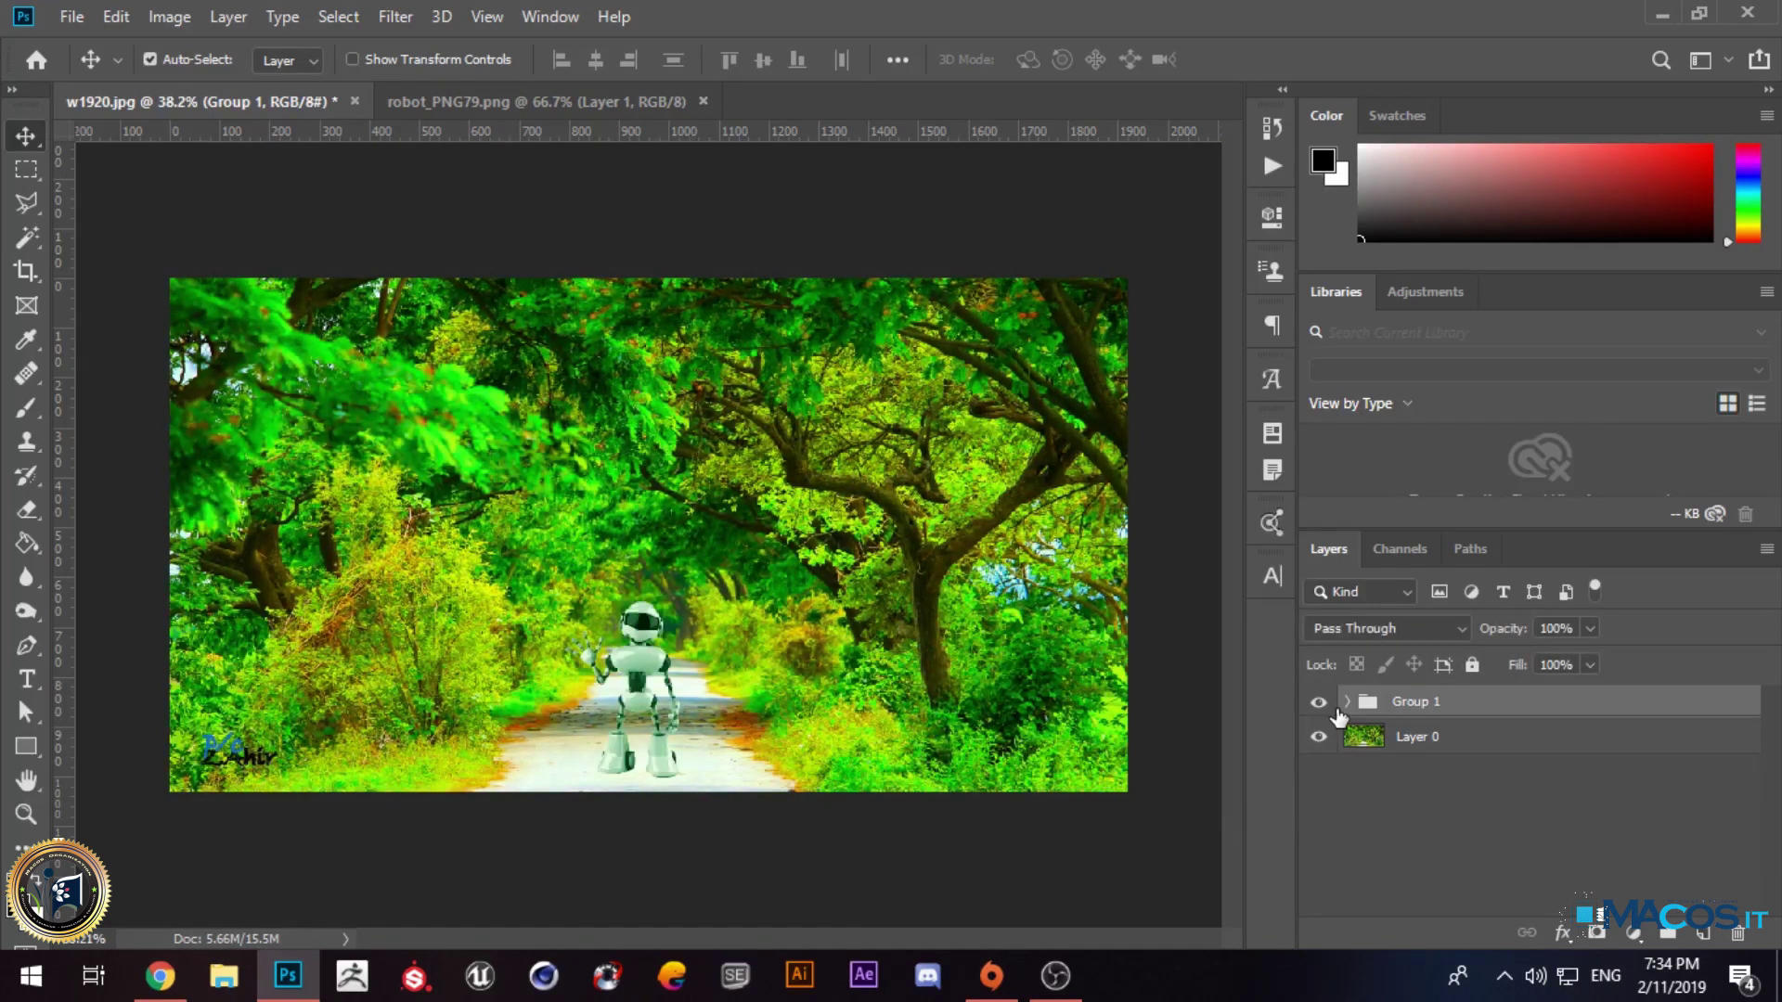
pyautogui.click(1333, 710)
pyautogui.click(1334, 710)
# Step: Expand Group 1 to review its adjustment layers, Layer 1 and the background copy, and collapse the group again
pyautogui.click(1350, 703)
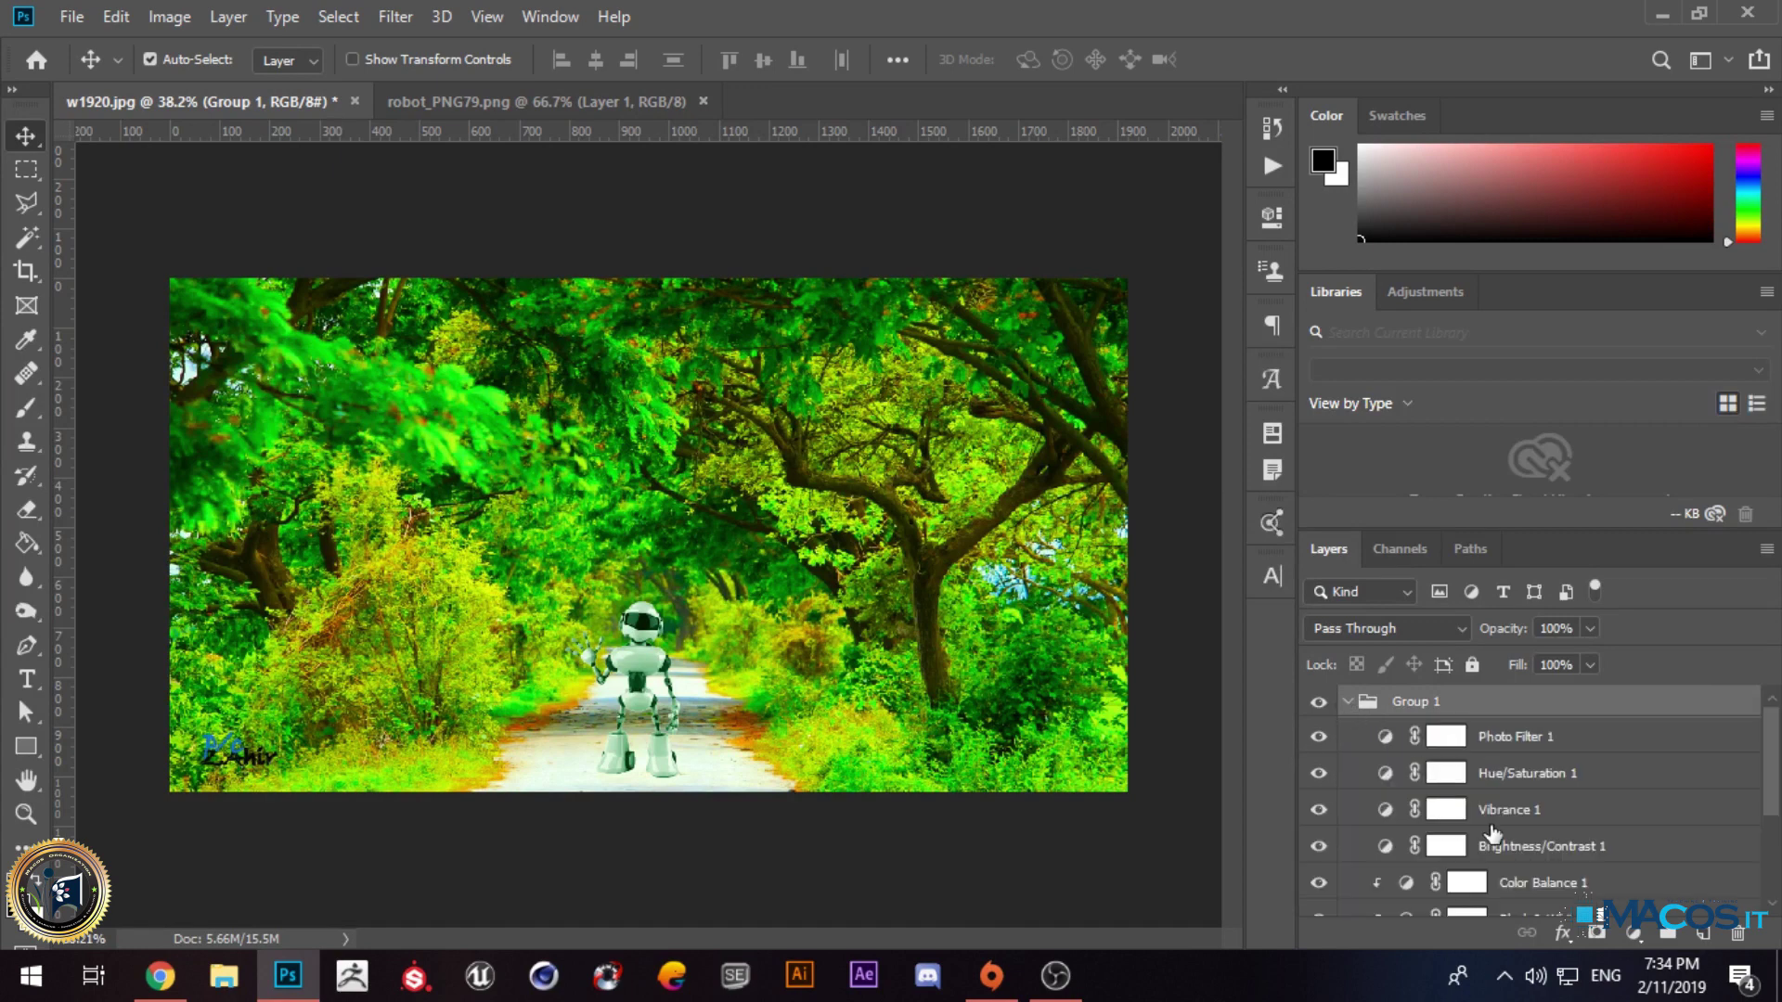
pyautogui.scroll(-3, 1482, 836)
pyautogui.click(1482, 863)
pyautogui.scroll(3, 1482, 865)
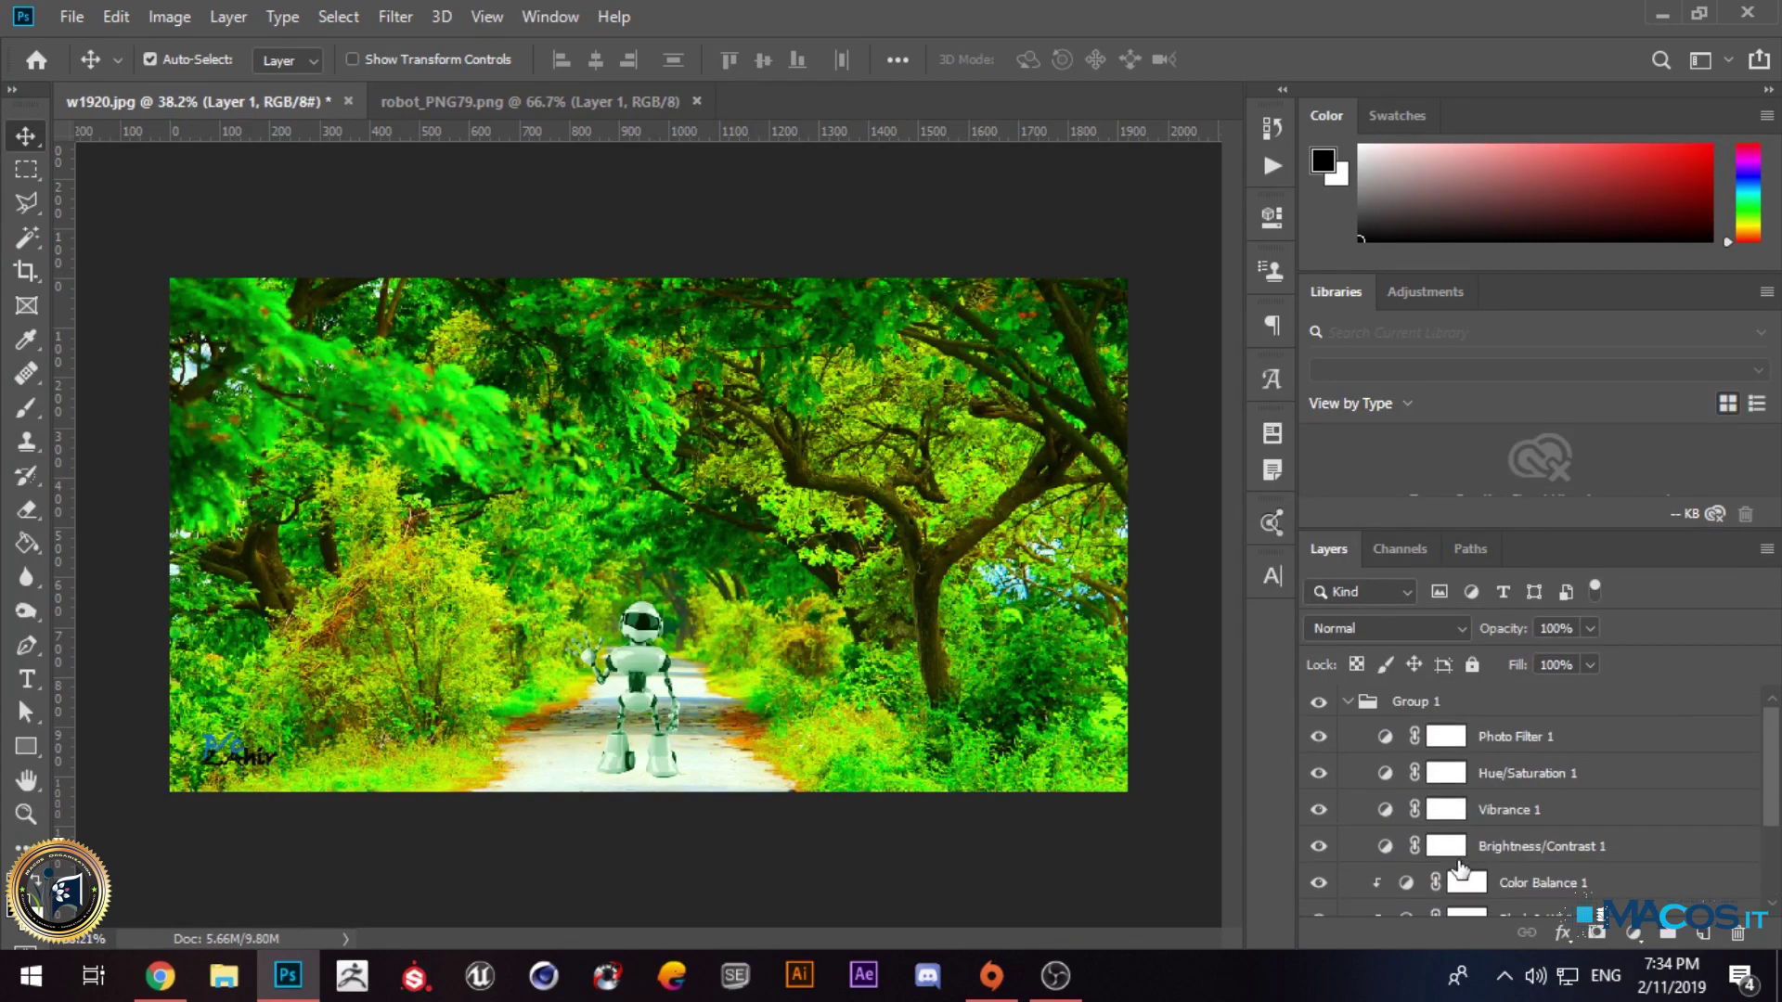
pyautogui.scroll(-3, 1393, 757)
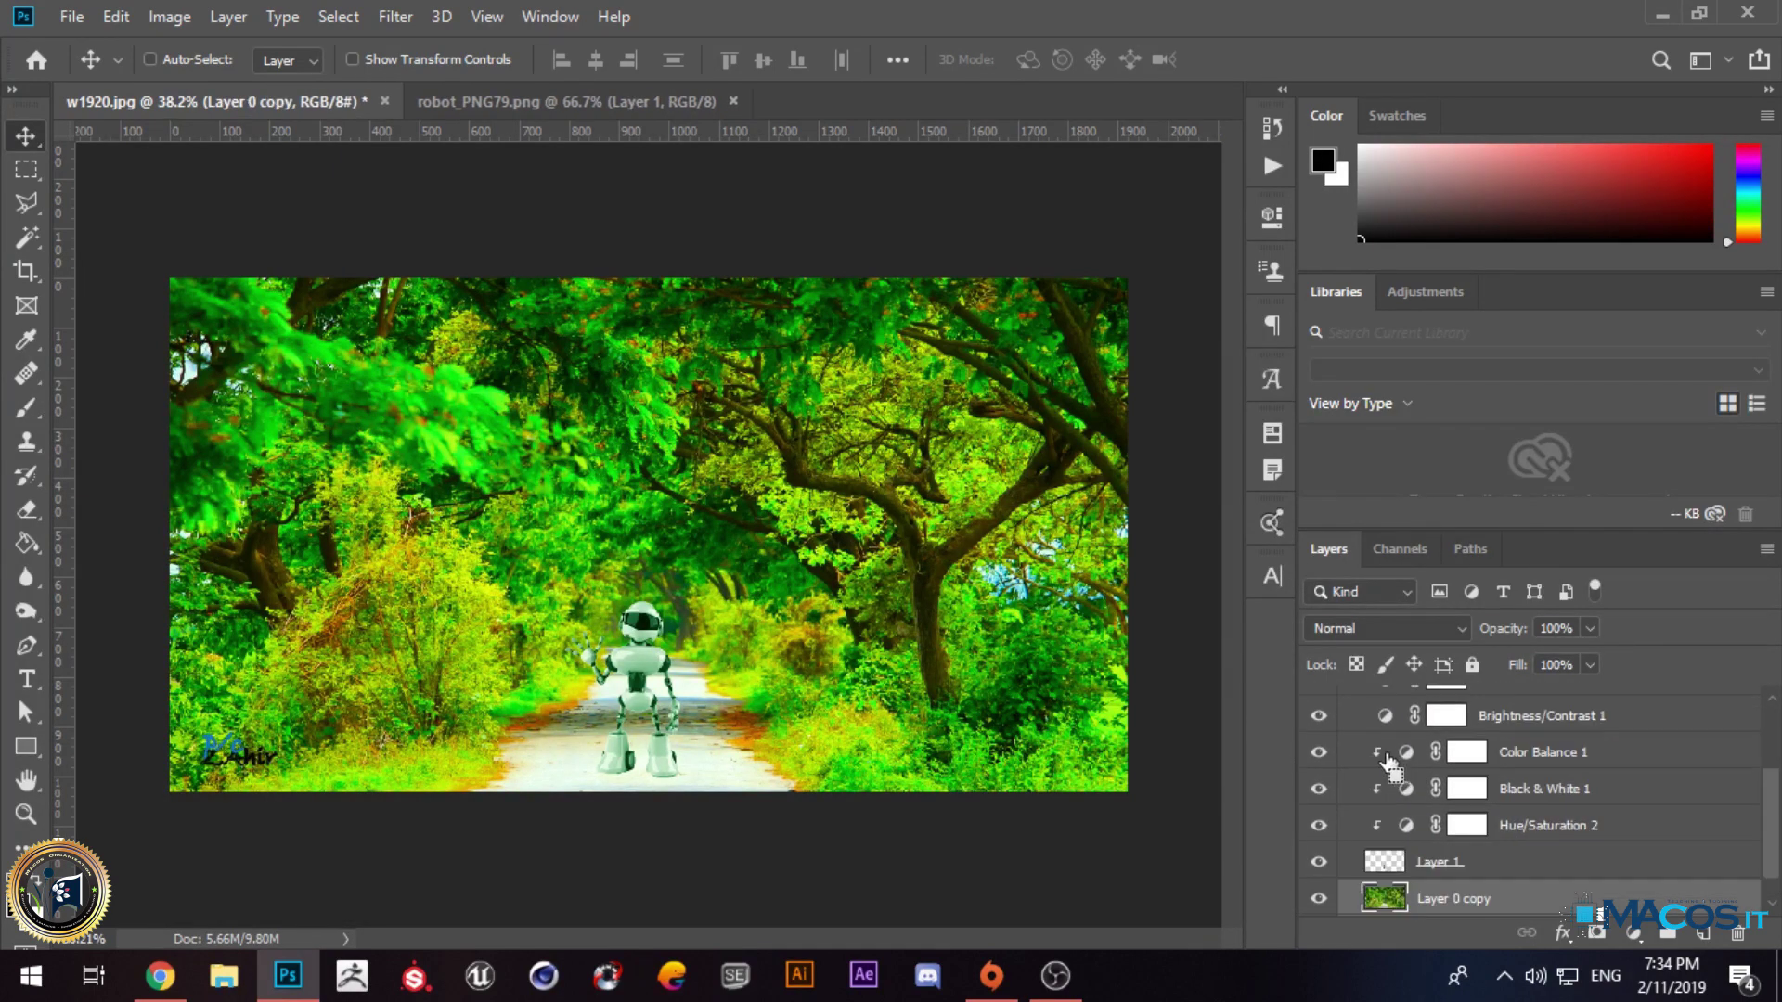
pyautogui.scroll(3, 1374, 715)
pyautogui.click(1350, 703)
# Step: Delete the original Layer 0 beneath Group 1 and switch to OBS
pyautogui.click(1424, 750)
pyautogui.press('Delete')
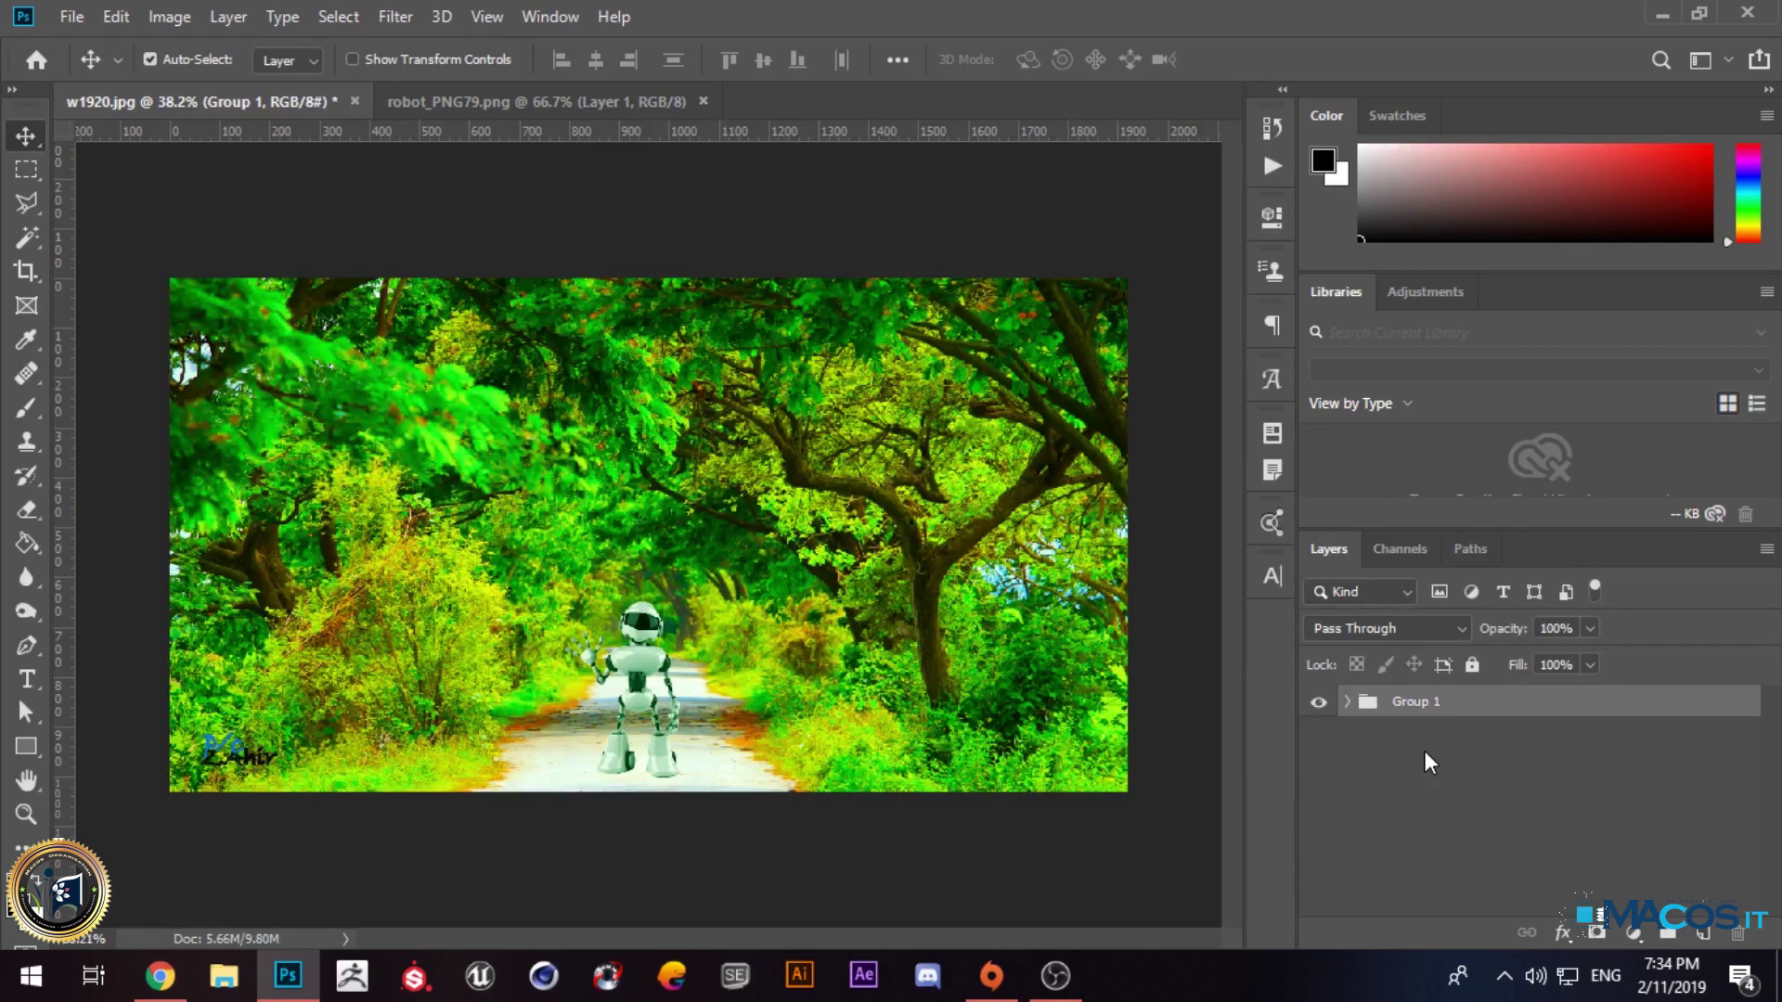
pyautogui.click(1077, 989)
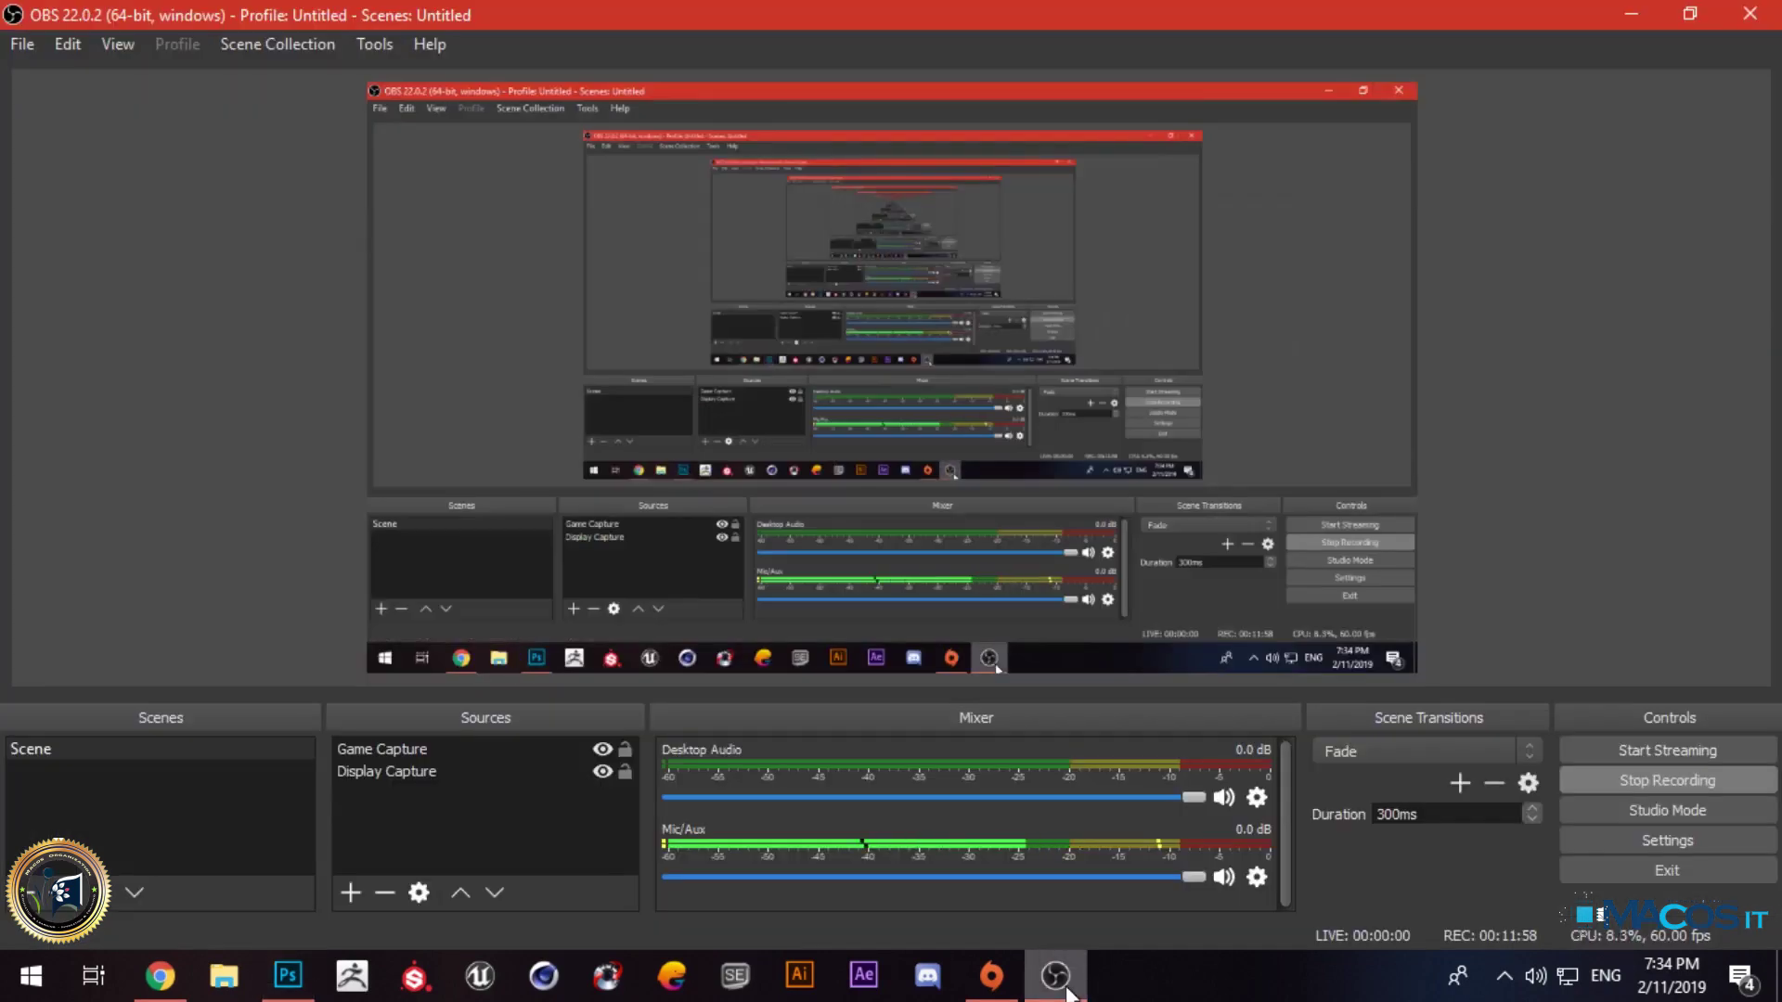